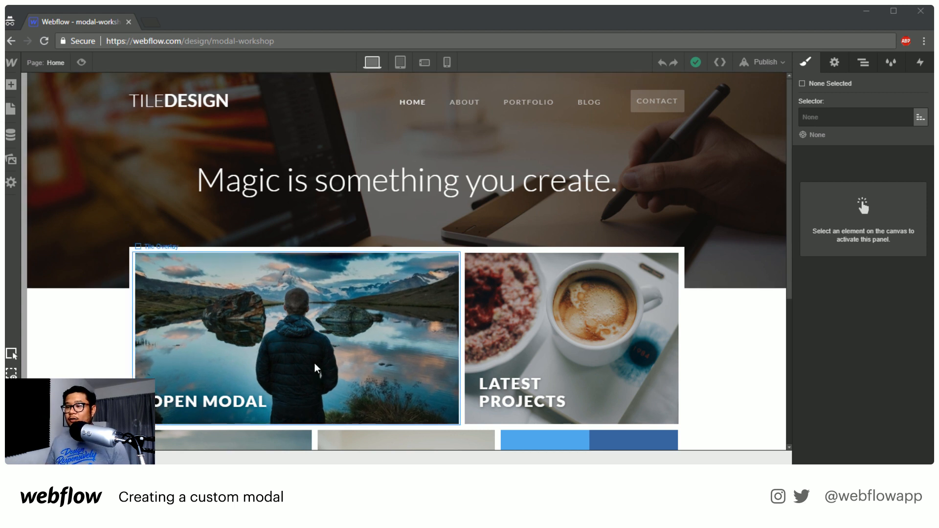
Select the Hero Tile link block that contains the Open Modal text in the page's element hierarchy
click(232, 409)
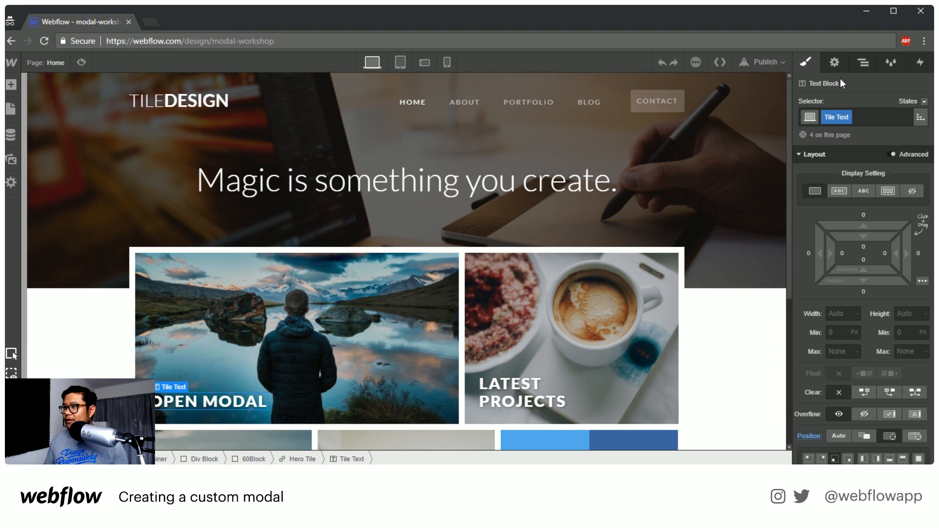
click(863, 62)
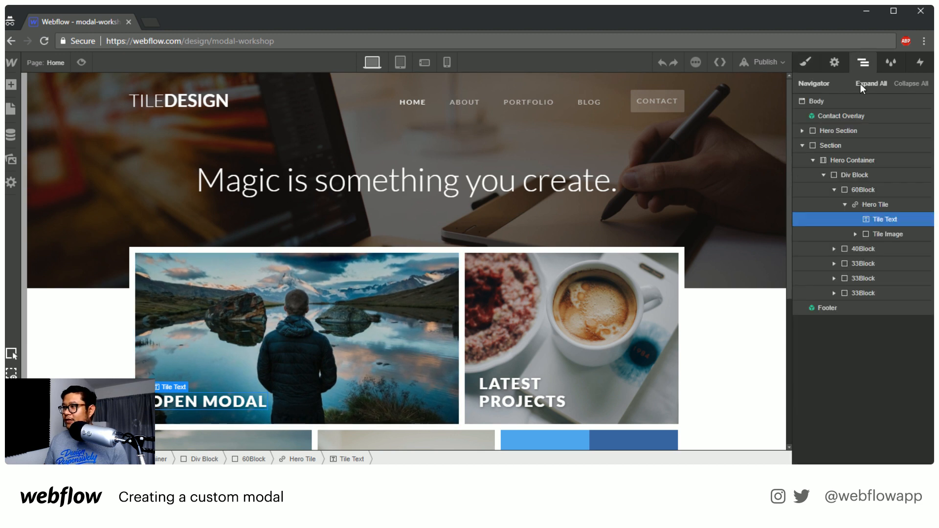
click(891, 204)
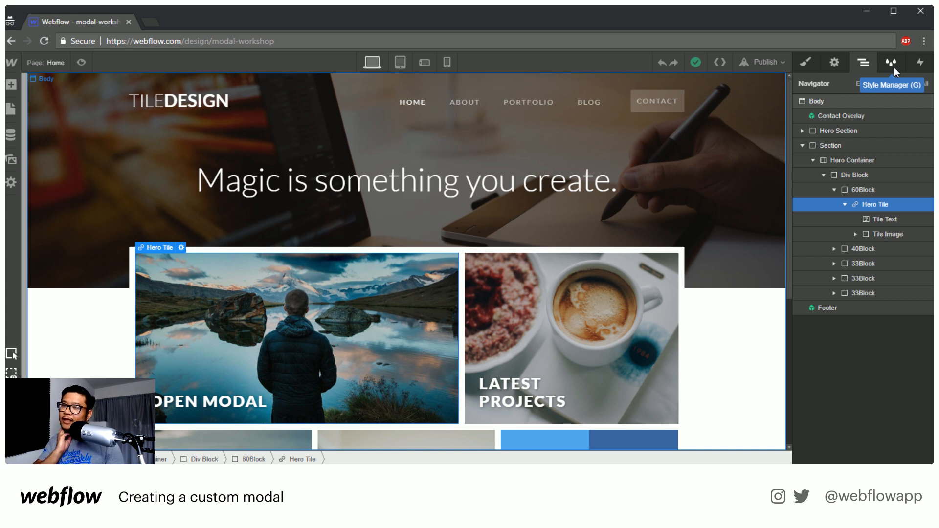
Add a div block as the first element in Body and give it the new class "modal wrapper"
key(a)
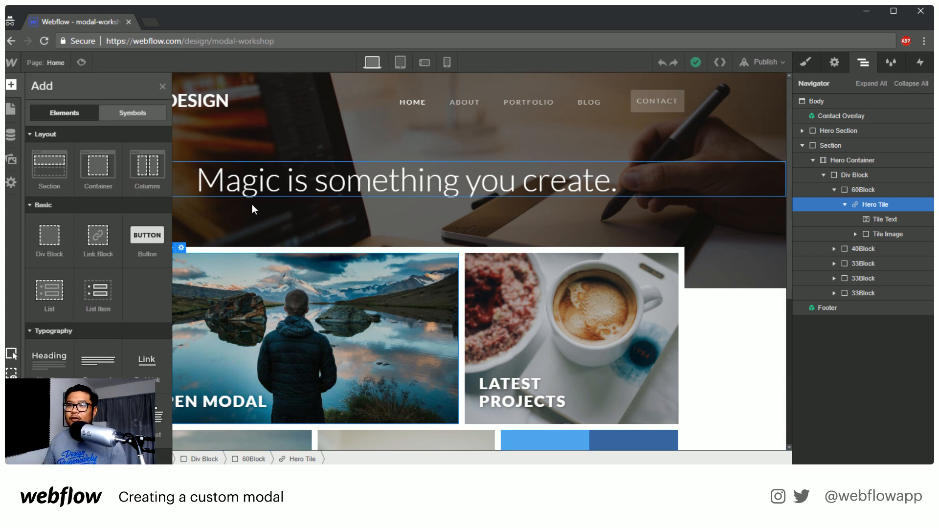
drag(49, 236, 857, 126)
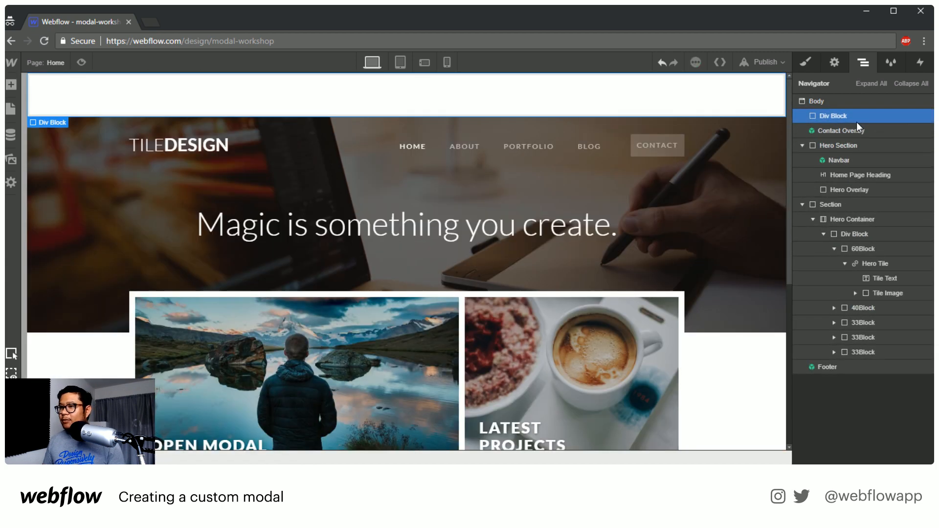
click(806, 61)
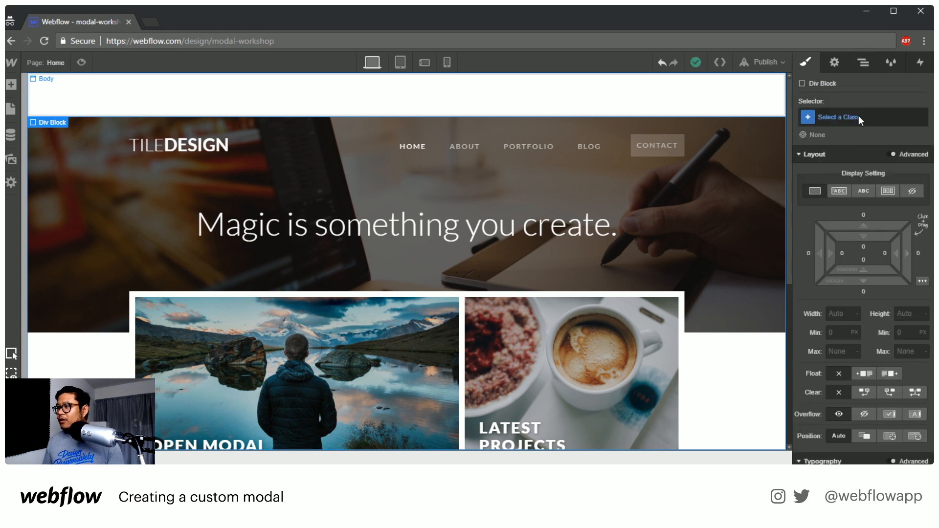
click(859, 116)
text(modal wrapper)
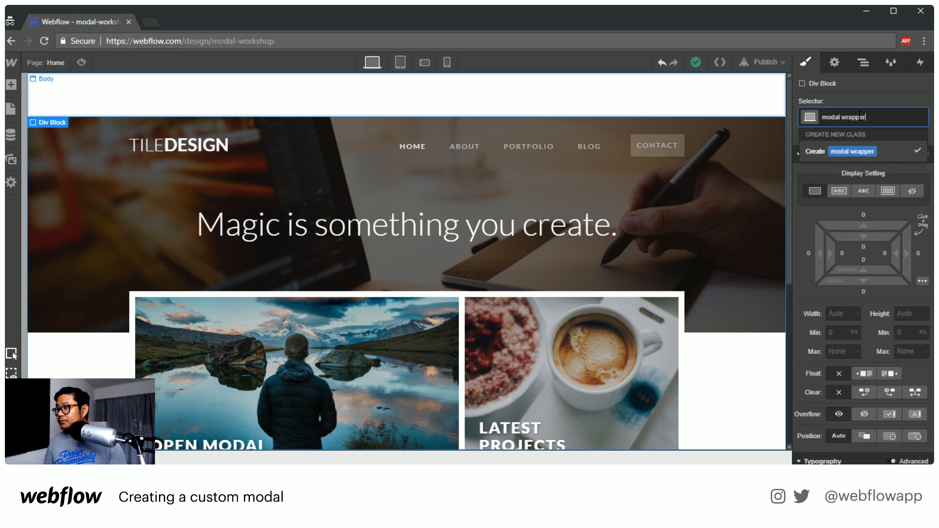
key(Return)
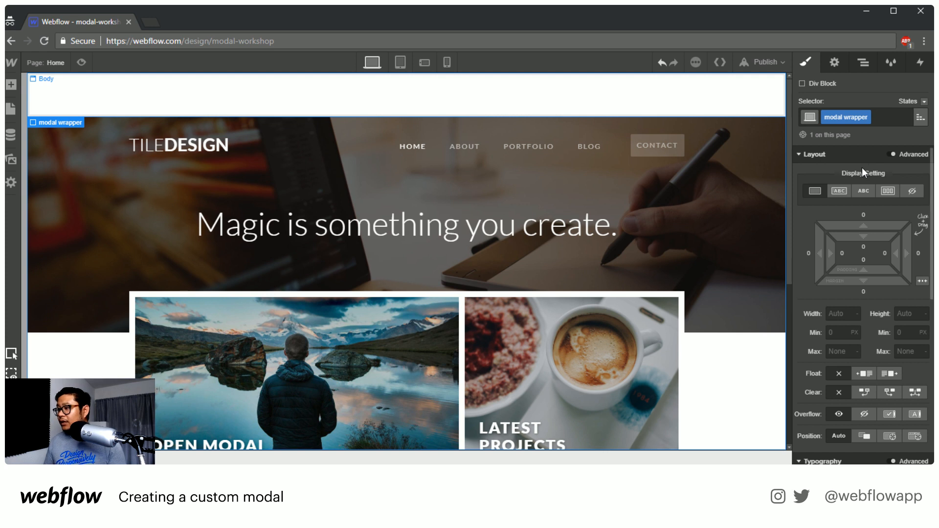
Set the modal wrapper to a horizontal flex layout with its children centered along both axes
click(888, 190)
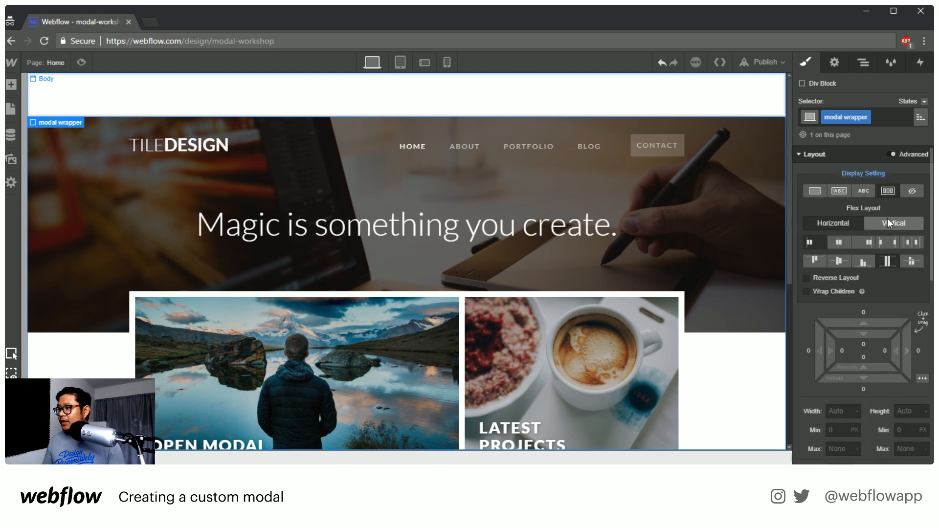
click(840, 242)
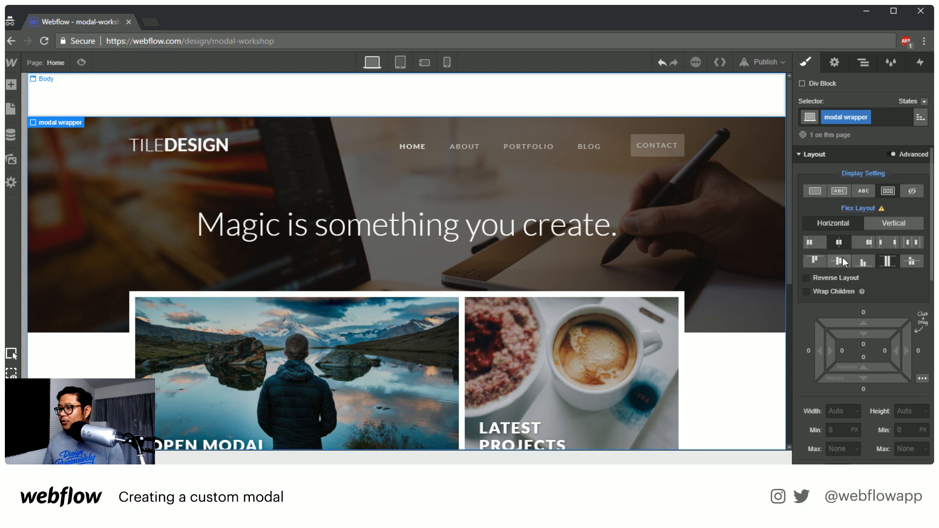
click(841, 261)
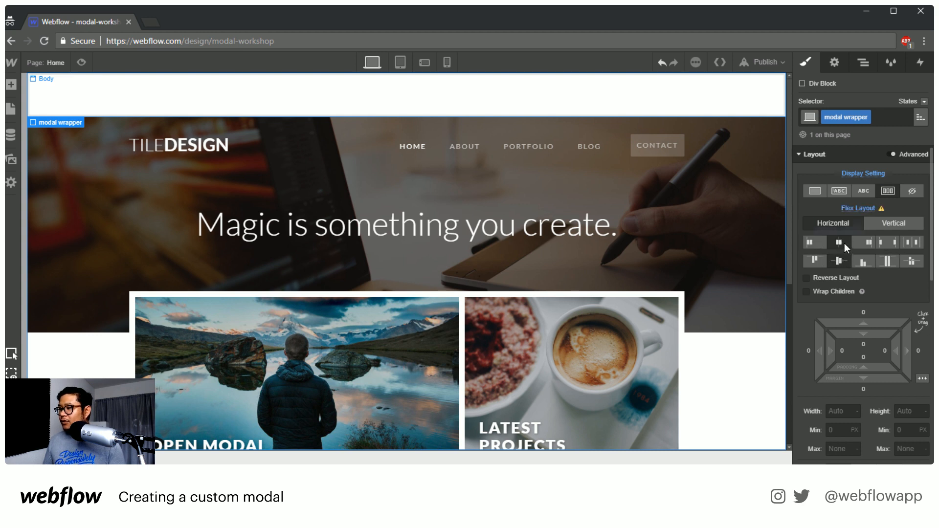
Give the modal wrapper a fixed position with the Full preset and set its z-index to 100000
scroll(900, 276, down, 3)
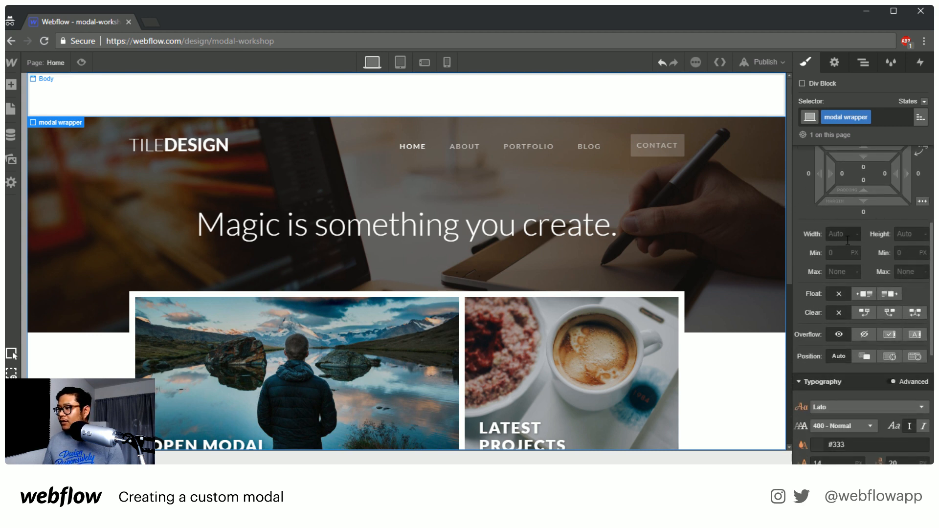
scroll(885, 238, up, 3)
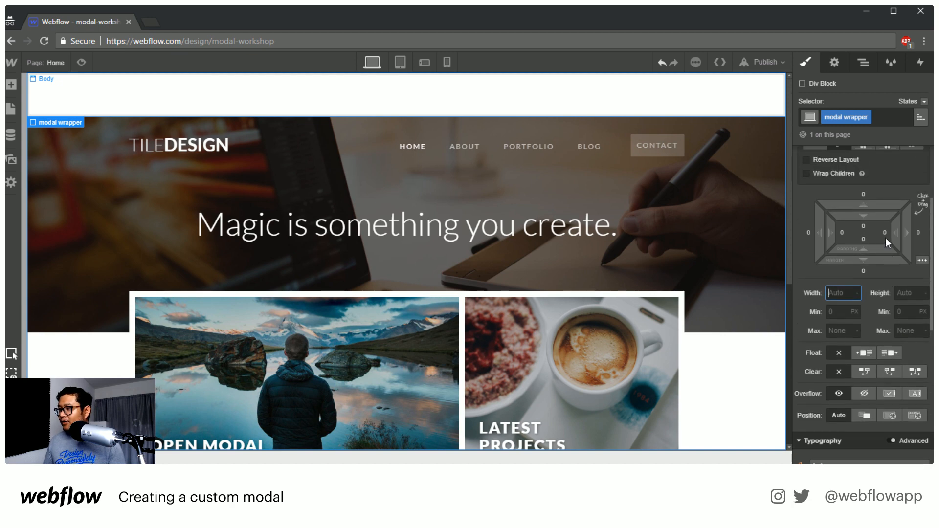
scroll(898, 327, down, 3)
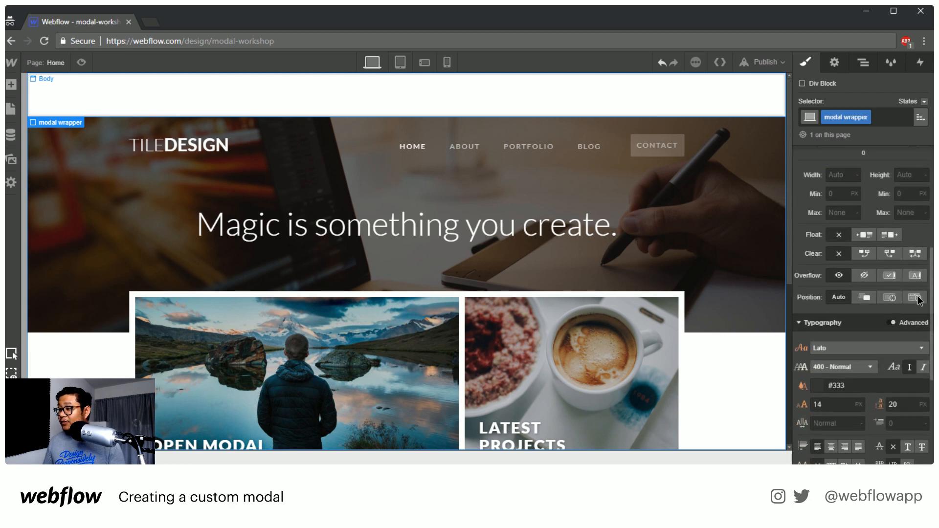
click(915, 298)
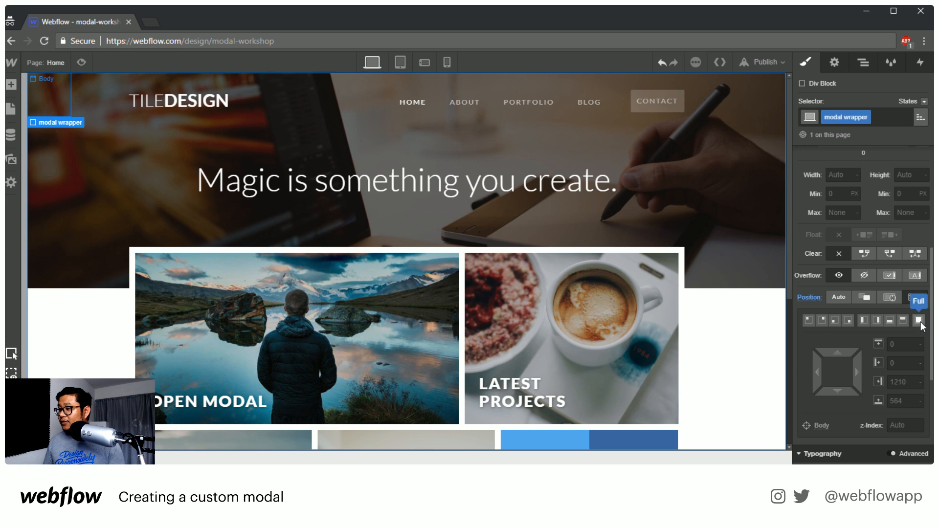
click(919, 320)
scroll(897, 320, down, 4)
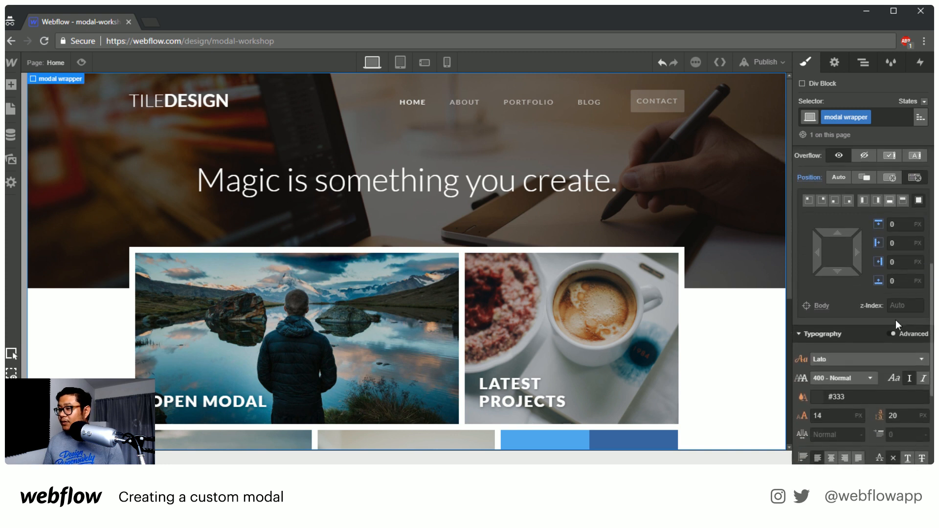
click(895, 249)
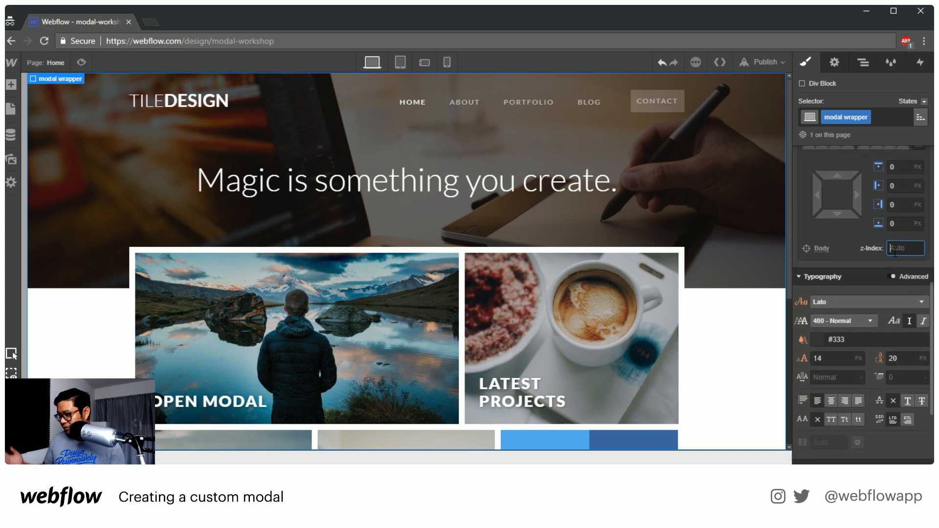
text(100000)
key(Return)
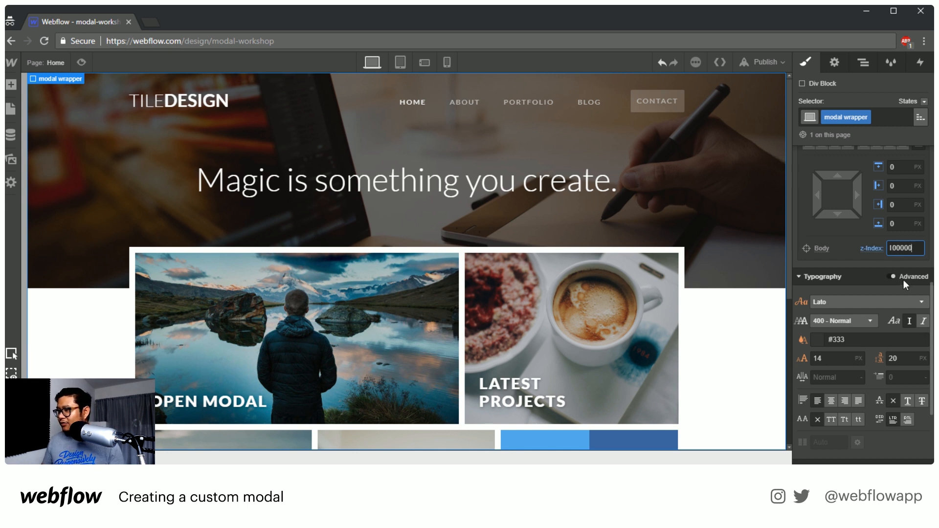
Set the modal wrapper's background color to black at 75% opacity
scroll(903, 280, down, 4)
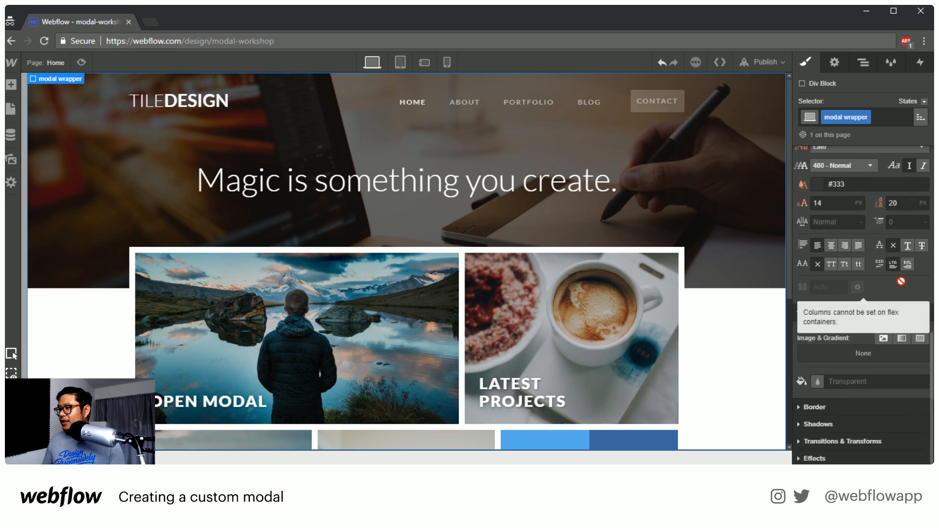
click(817, 382)
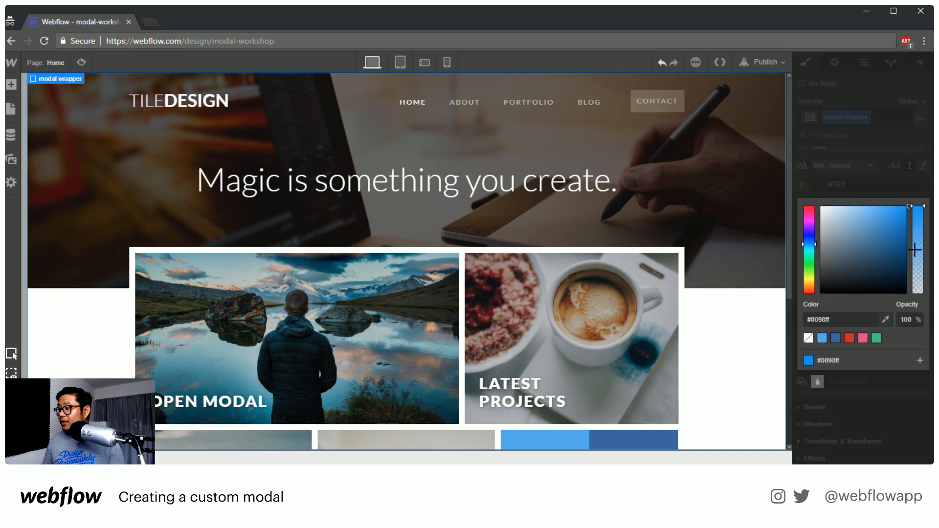
drag(871, 226, 819, 303)
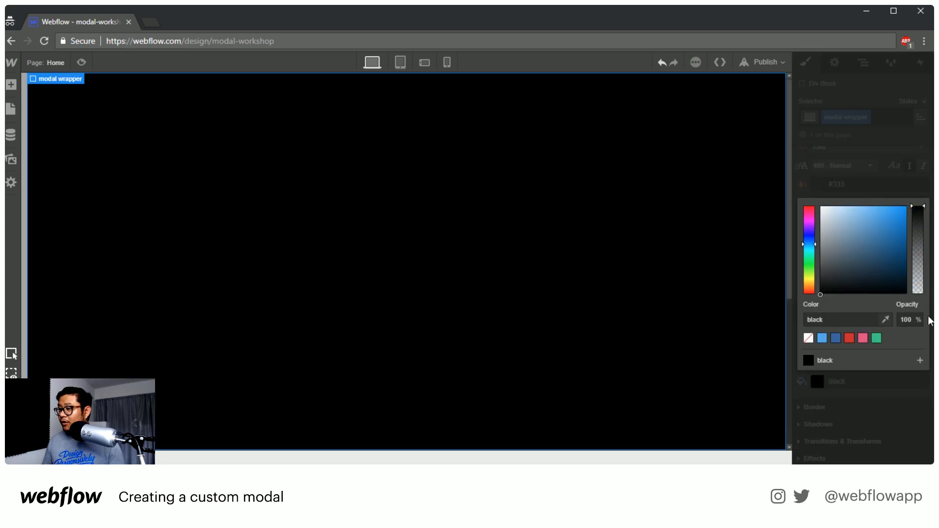
drag(915, 215, 916, 227)
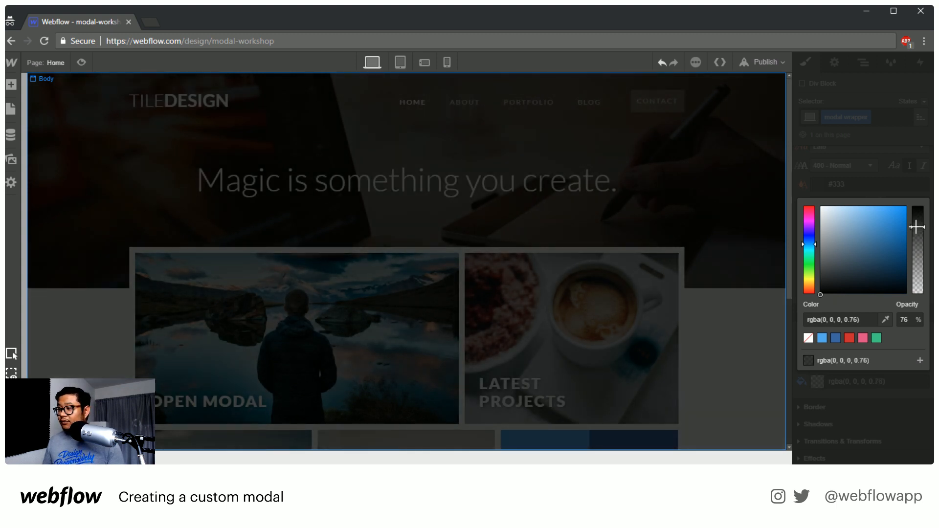
click(914, 319)
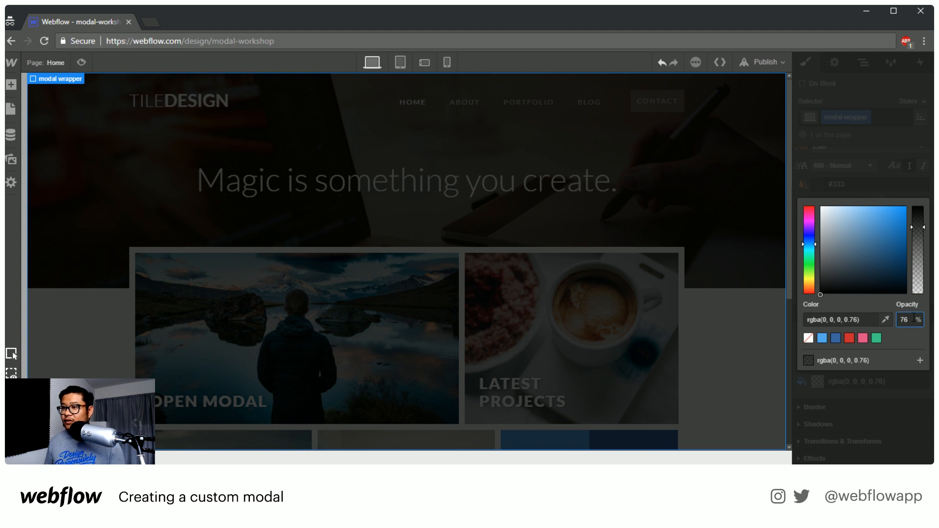
key(Down)
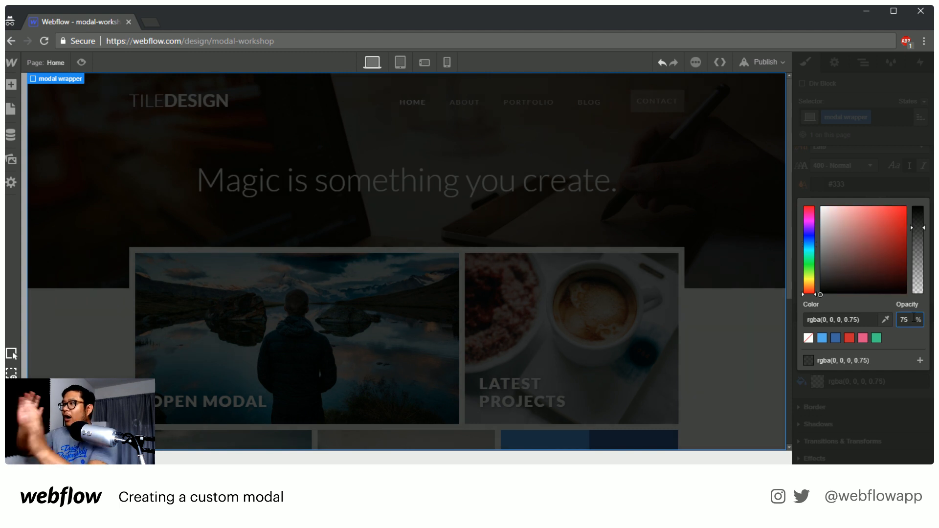
click(873, 166)
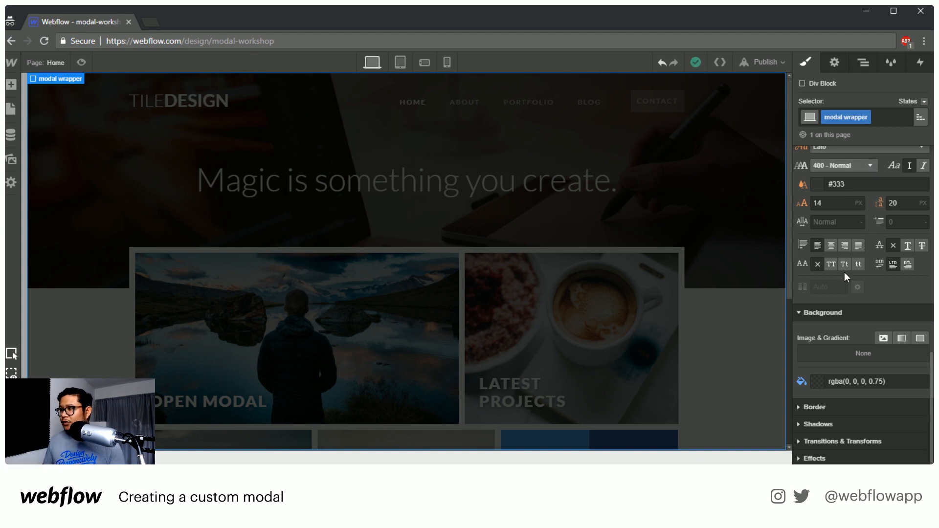
Add a div block inside the modal wrapper and give it the new class "modal"
scroll(873, 333, up, 8)
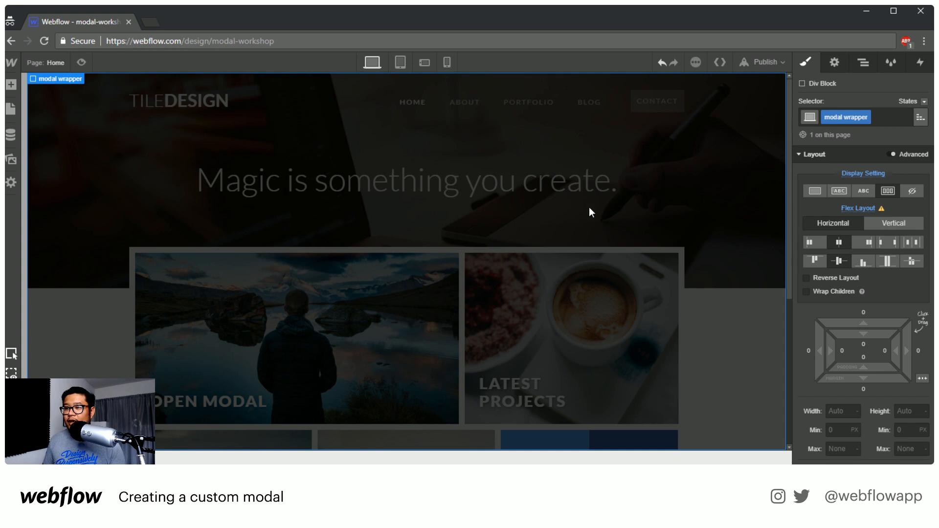
key(a)
drag(49, 239, 416, 247)
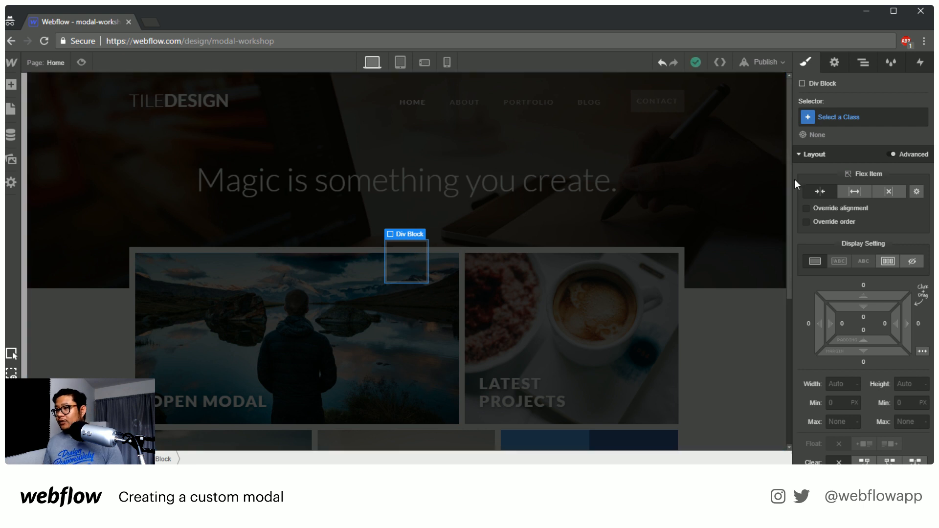
click(868, 117)
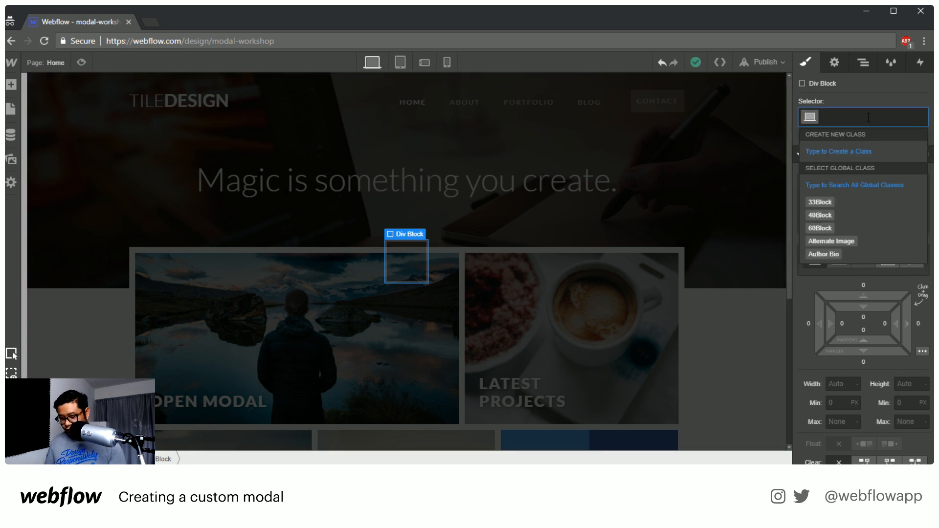
text(modal)
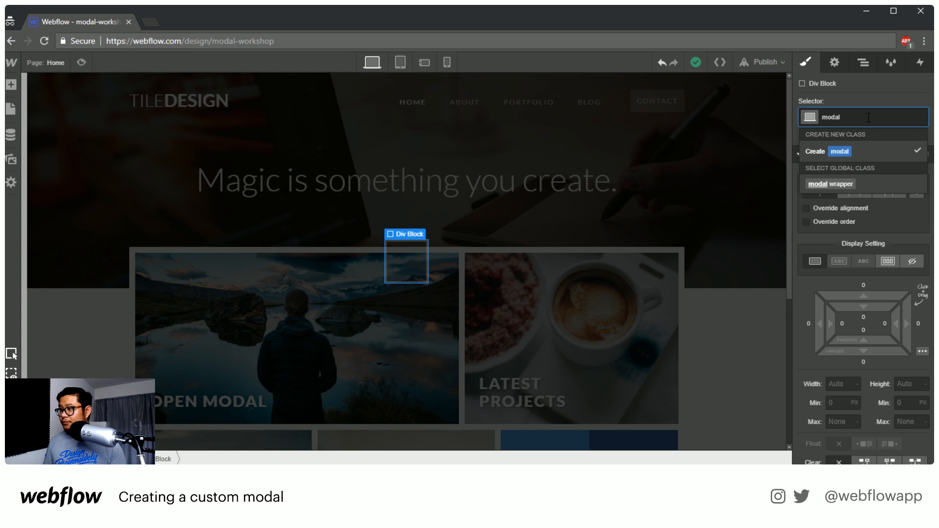
key(Return)
Add equal padding on all sides of the modal div and set its background color to white
scroll(876, 294, down, 6)
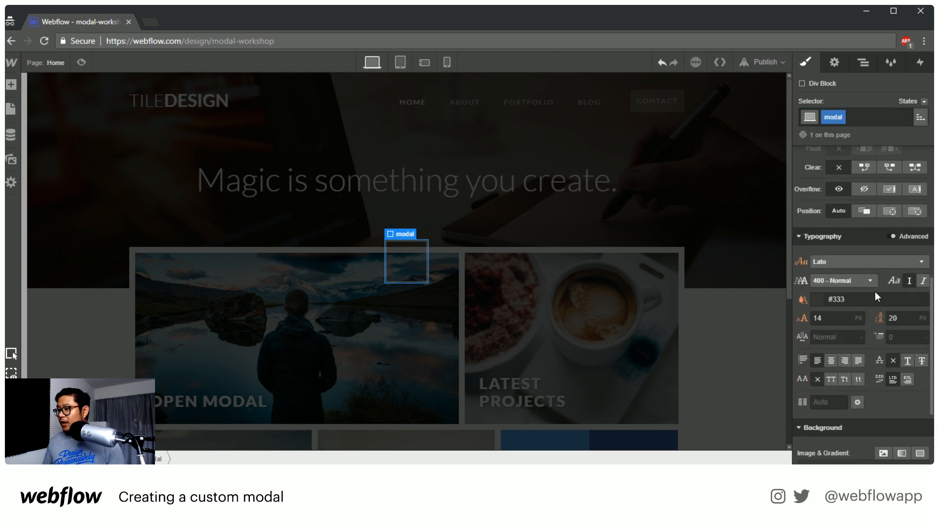
scroll(875, 291, up, 5)
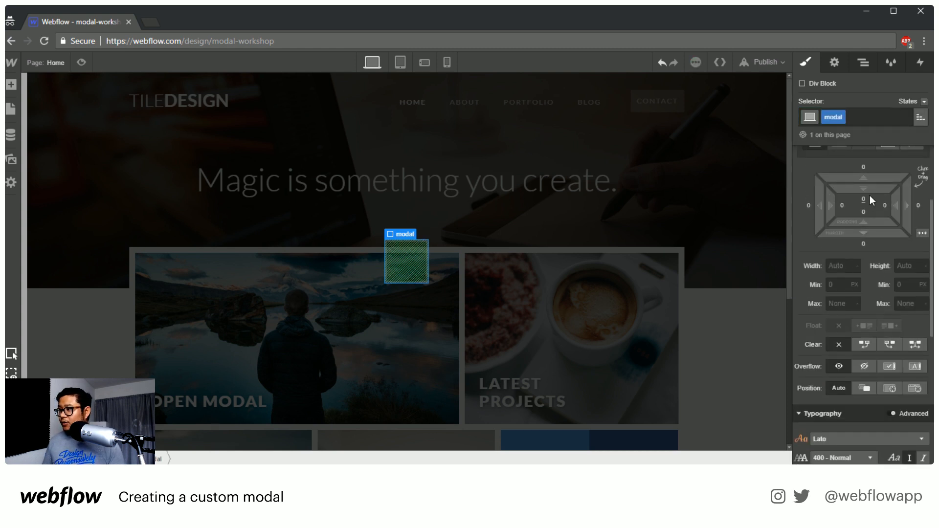
drag(866, 281, 869, 292)
scroll(869, 292, down, 8)
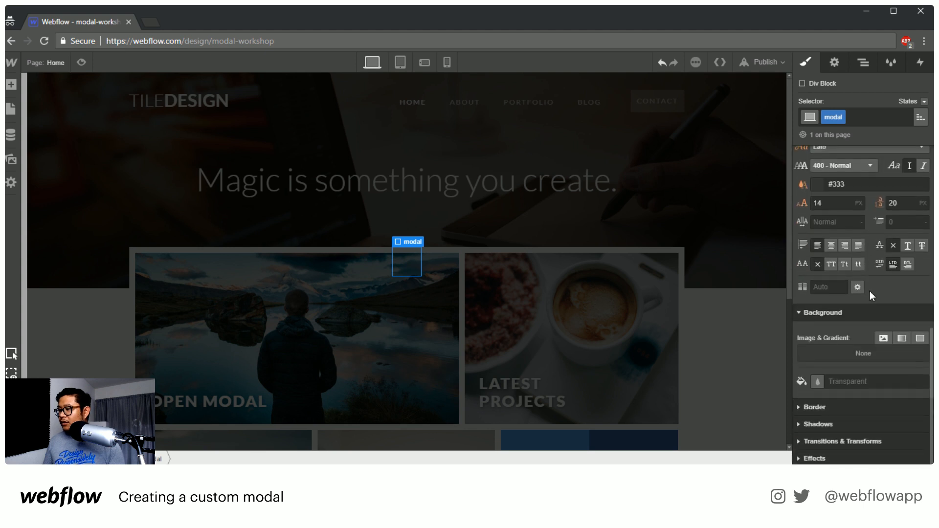
click(853, 387)
text(white)
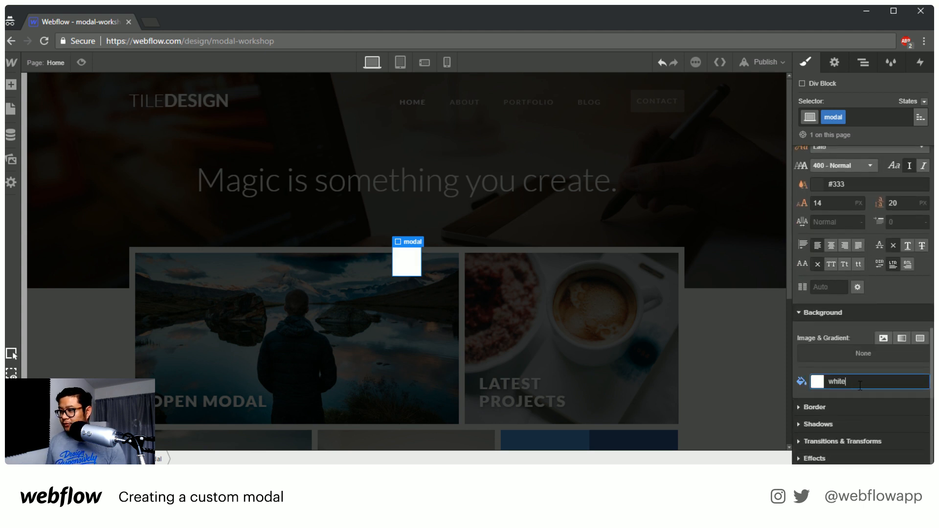
Round all corners of the modal div with a border radius of 10 px
click(809, 406)
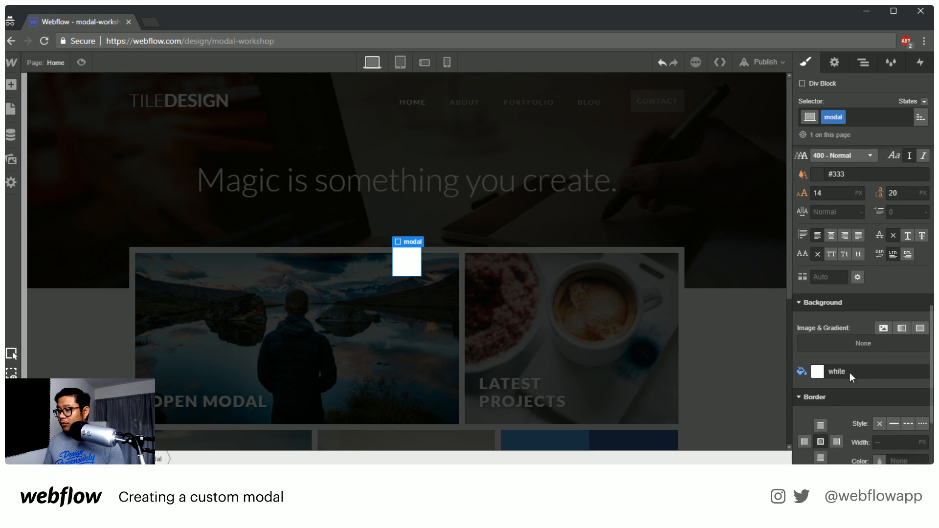
click(890, 393)
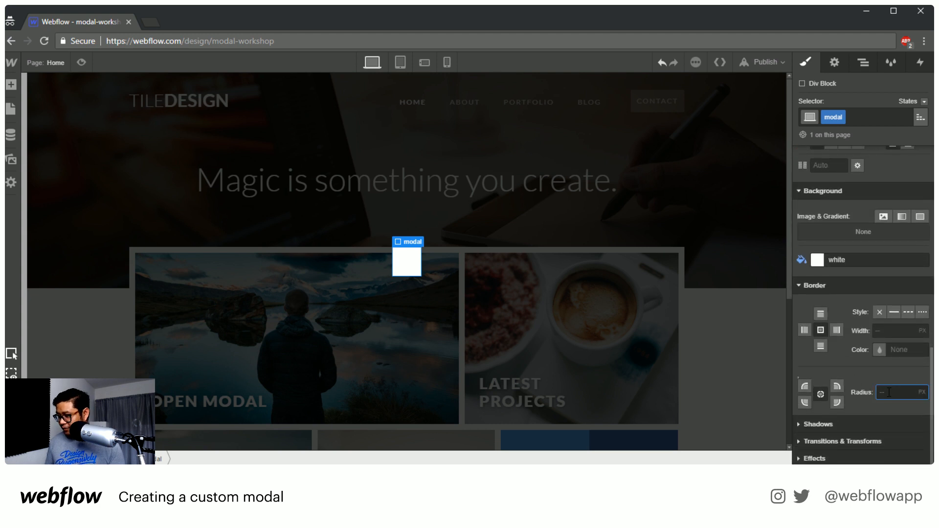
text(0)
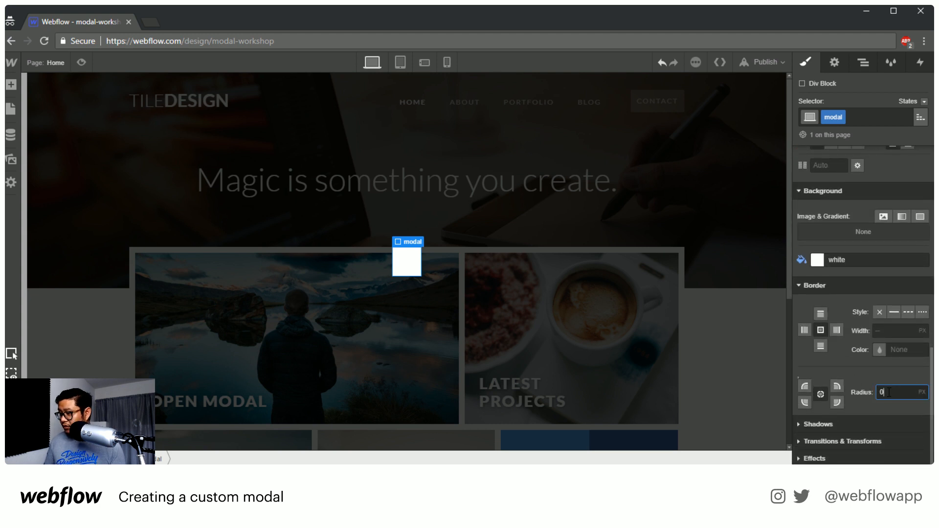
key(BackSpace)
text(10)
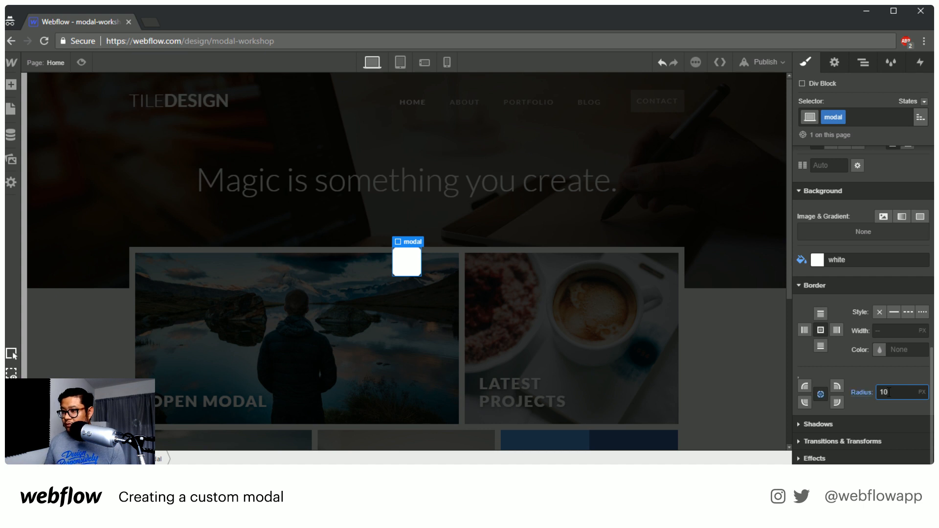
Add a Form Block inside the modal div and dismiss its form settings
click(409, 266)
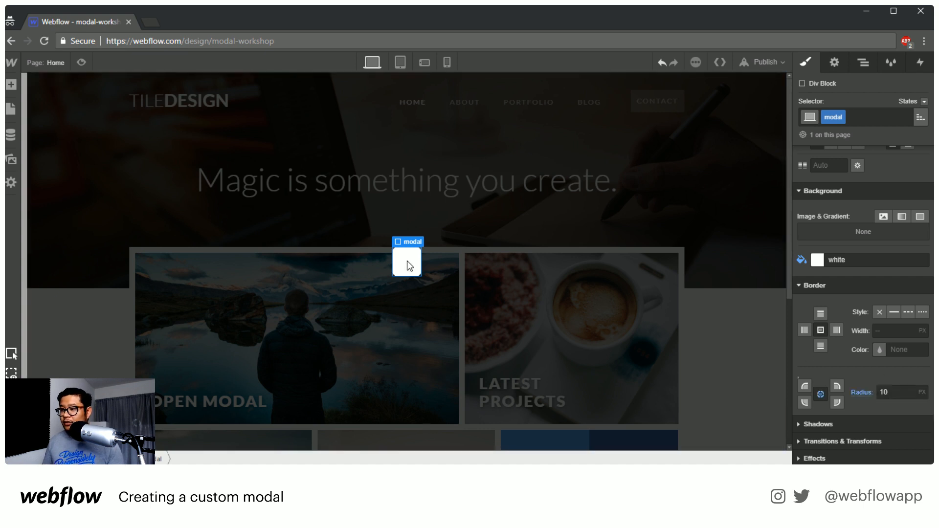
key(a)
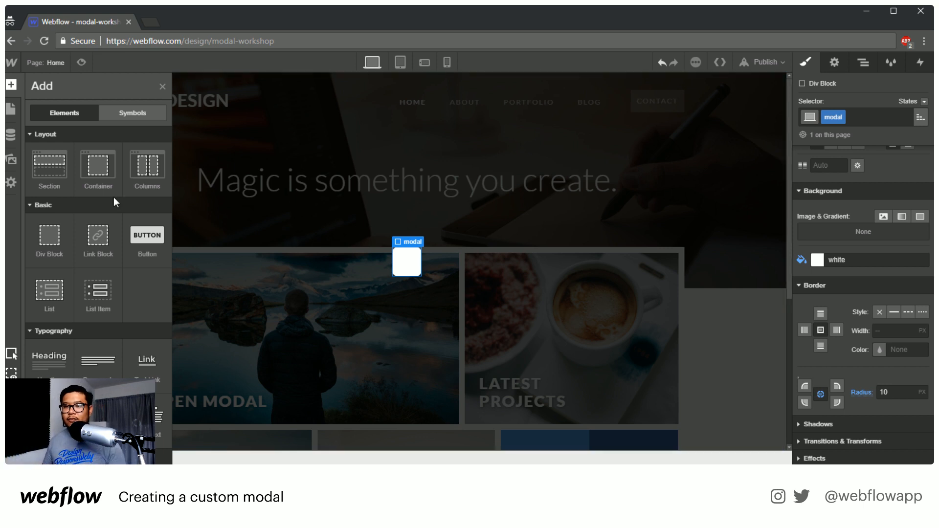
scroll(89, 240, down, 5)
scroll(90, 240, down, 5)
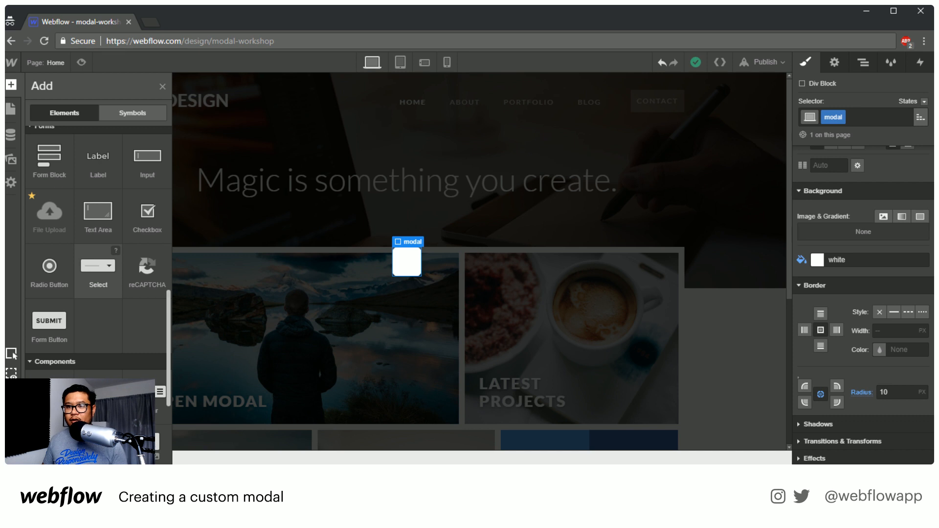
scroll(89, 245, up, 3)
drag(49, 276, 406, 265)
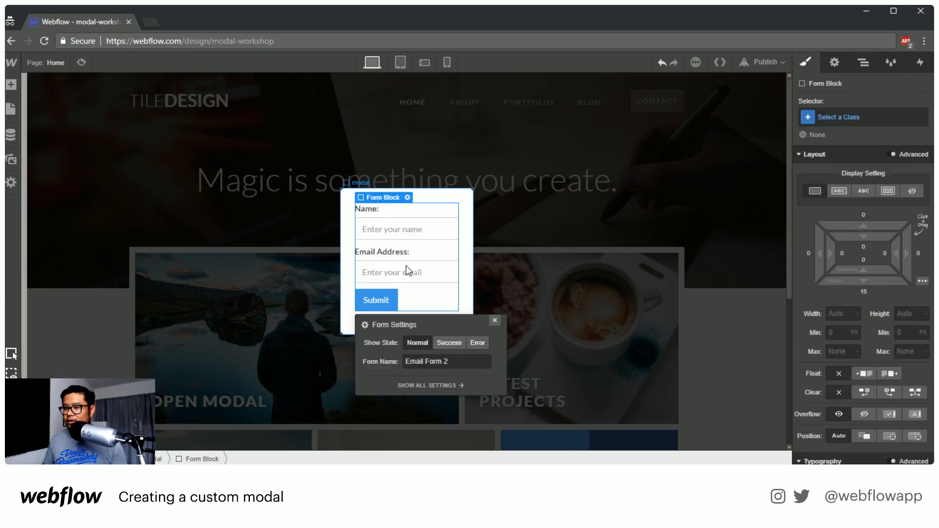
click(495, 321)
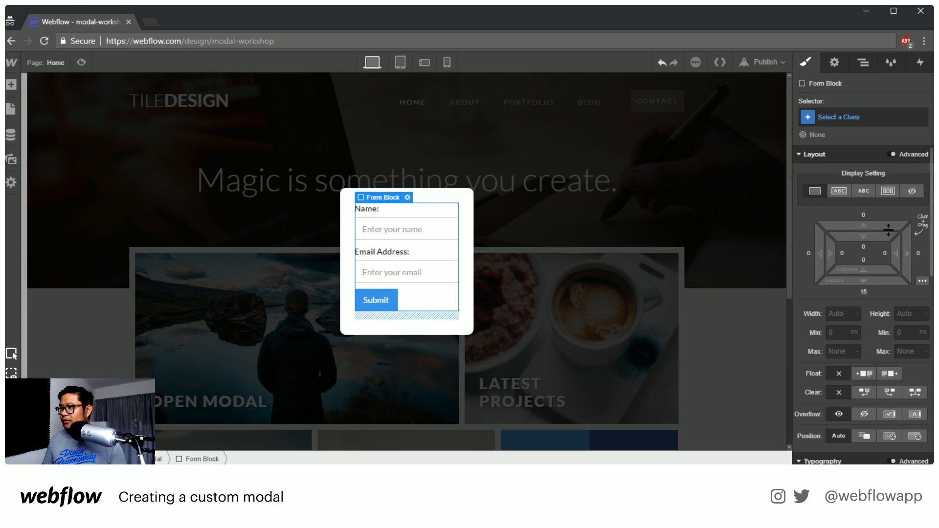
Set the form block's bottom margin to 0
click(864, 292)
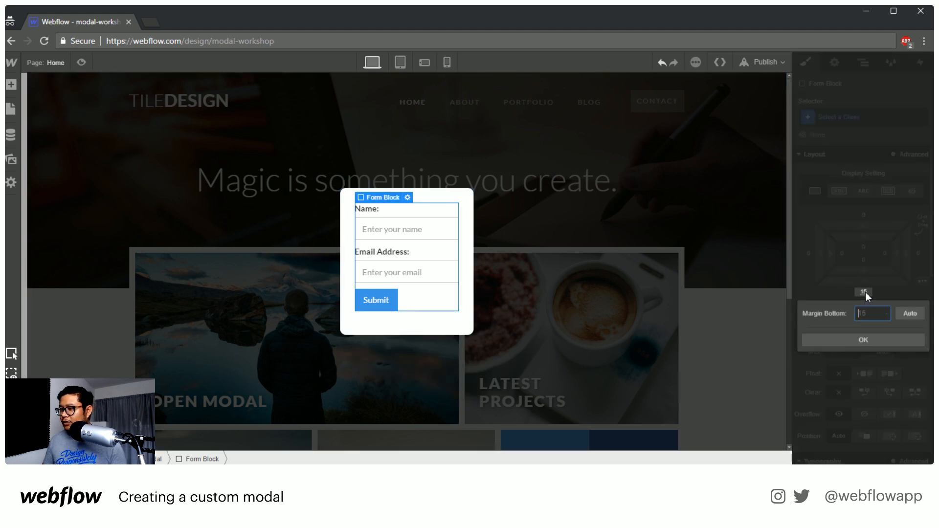
text(0)
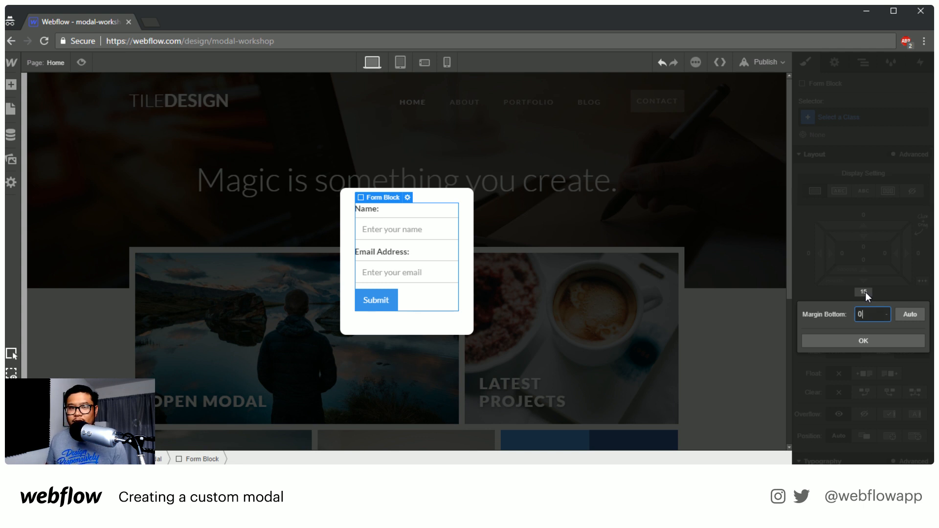
key(Return)
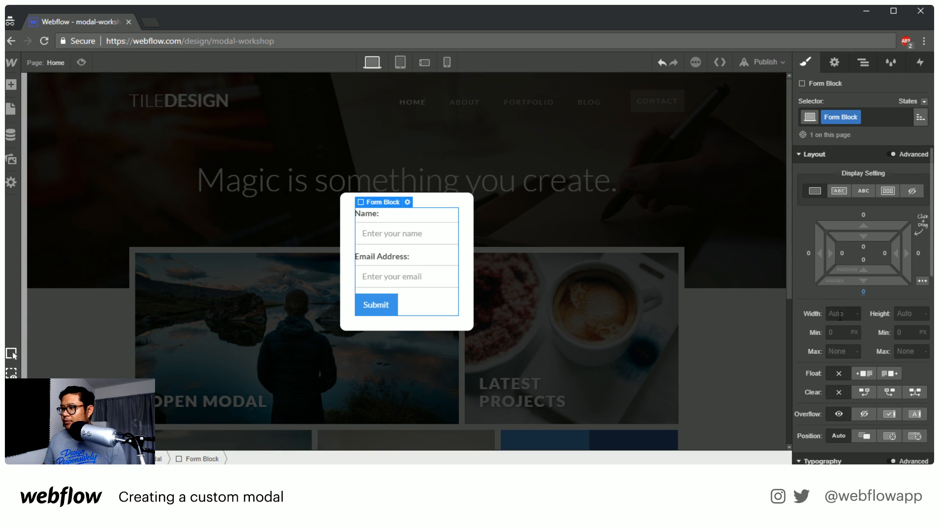
Set the form block's width to 40 VW
click(838, 314)
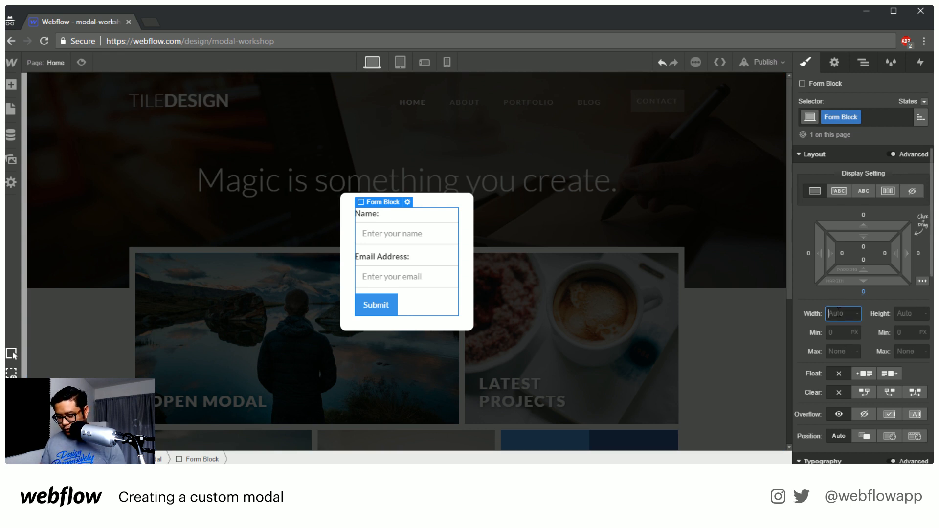
text(30vw)
key(Up)
key(Up)
key(Up)
key(Up)
key(Up)
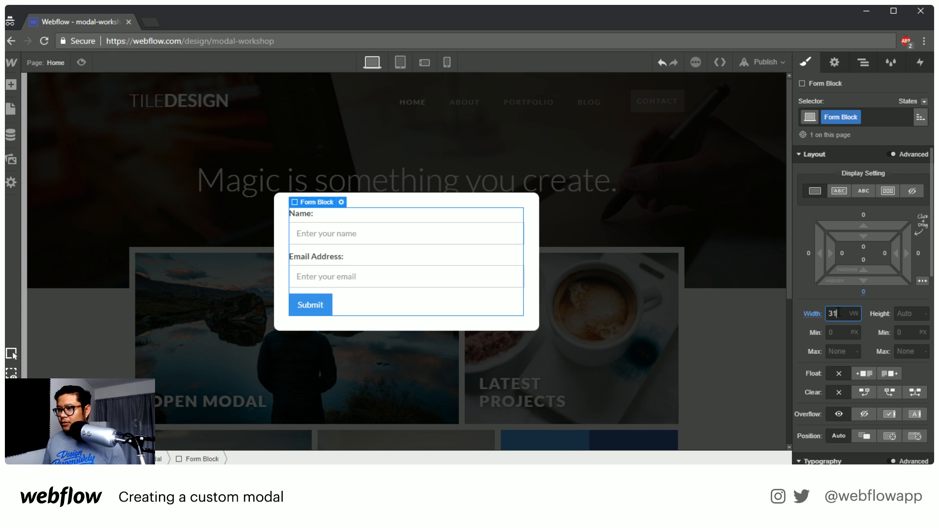
key(Up)
key(Up)
key(Up)
key(Up)
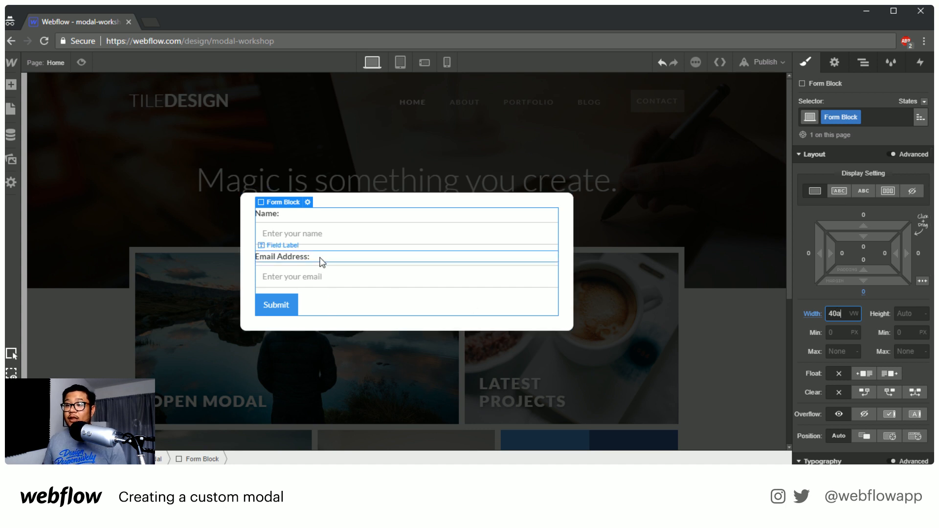
Add a text block above the form's Name label and replace its text with "Sign up for my newsletter"
click(393, 214)
key(a)
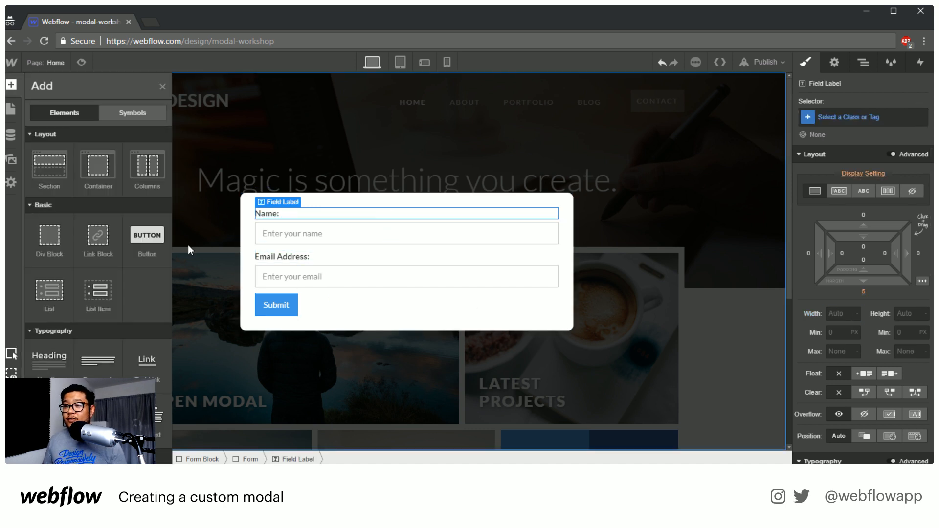
drag(49, 411, 317, 215)
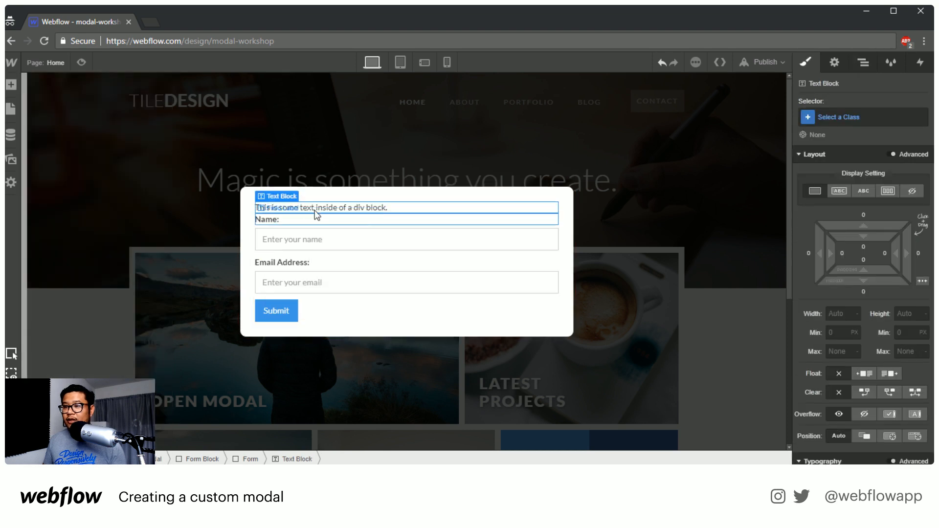
double_click(344, 209)
text(Sign up for my news)
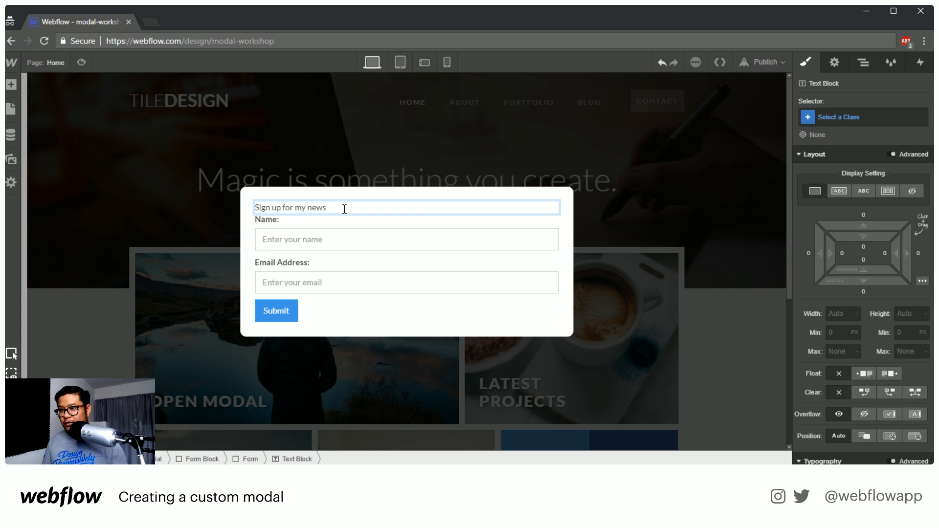
text(letter)
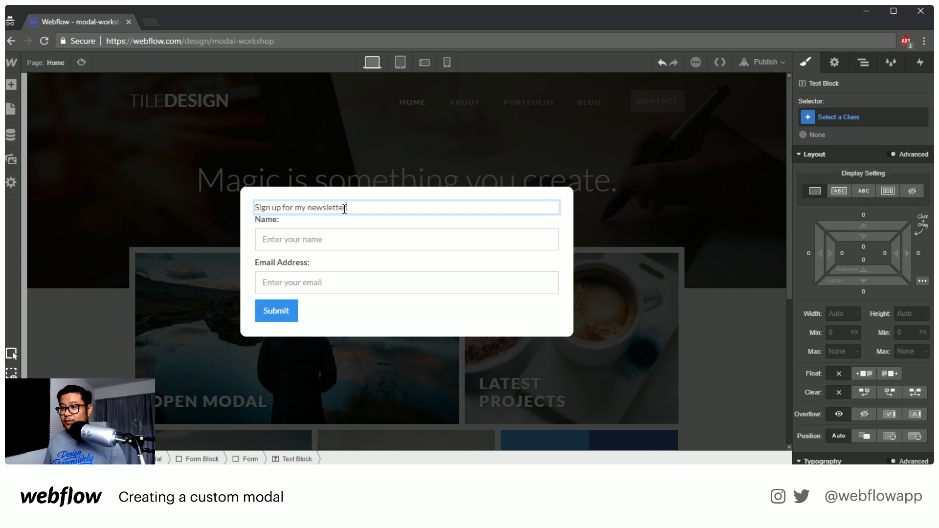
key(Escape)
Style the newsletter heading text with 700 - Bold weight, 24 px font size and 30 px line height
scroll(890, 379, down, 6)
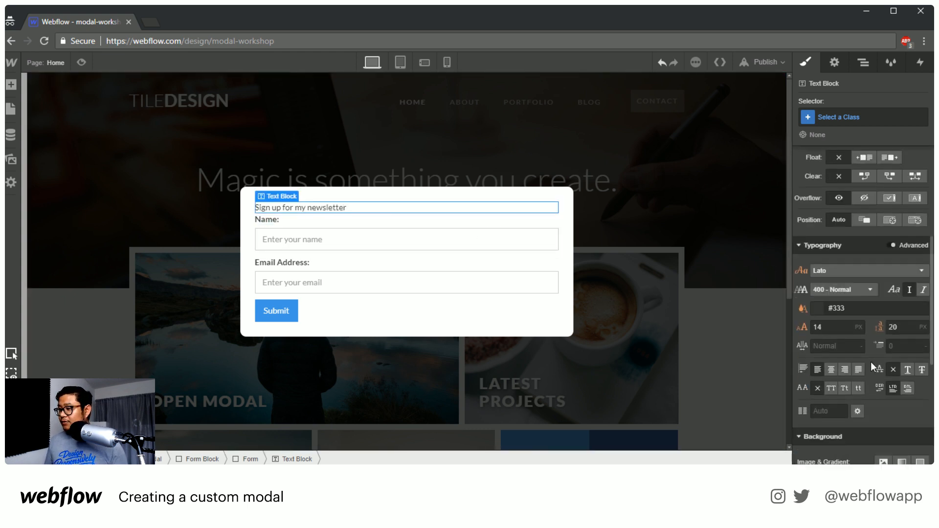
click(829, 210)
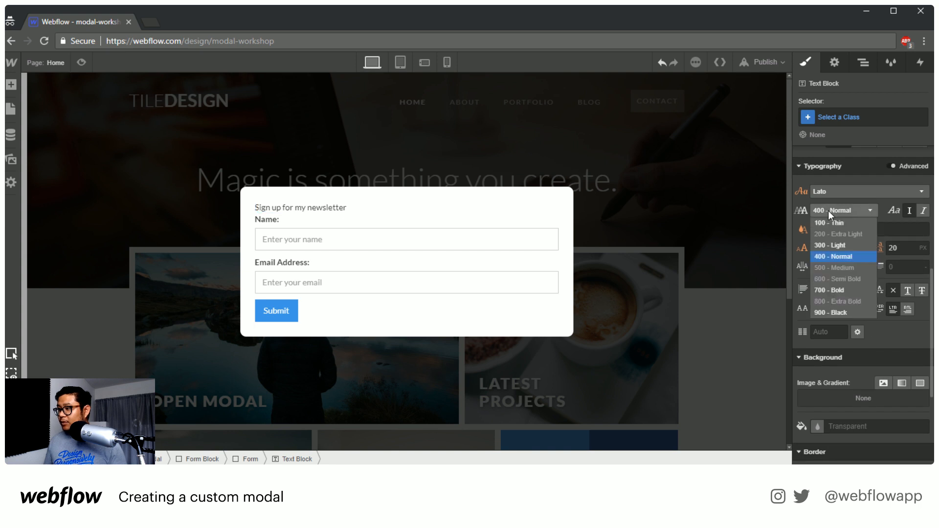
click(844, 290)
click(833, 248)
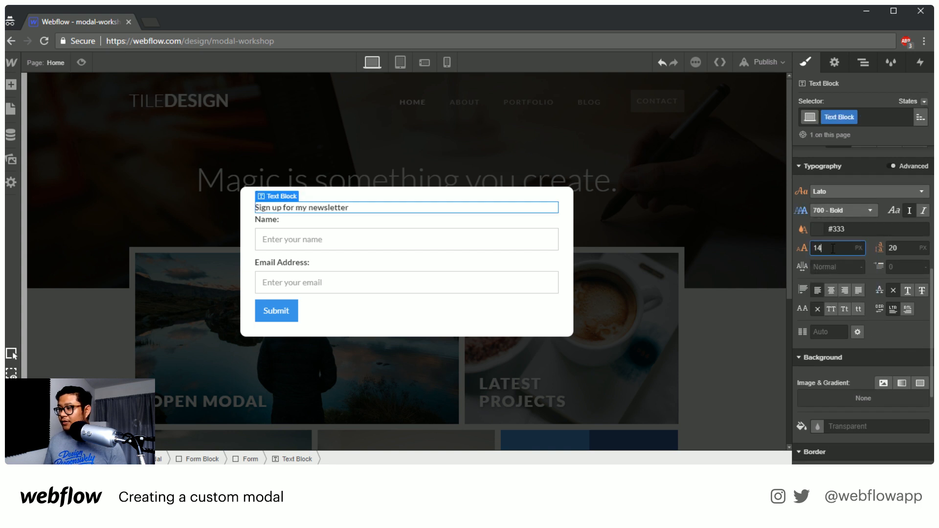
text(24)
key(Tab)
text(30)
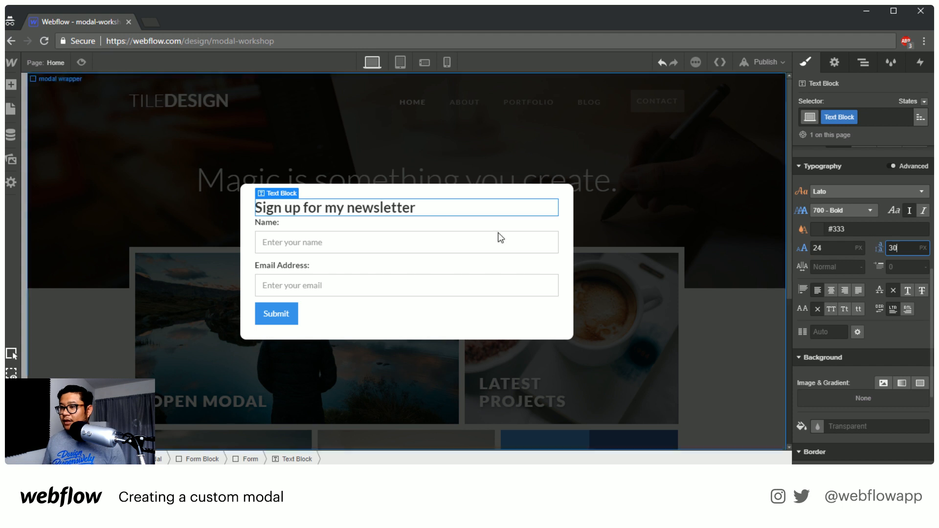
key(Return)
Add a paragraph below the newsletter heading reading "This newsletter may help your life! Sign up now! For Free! Yay!"
key(a)
drag(98, 360, 372, 228)
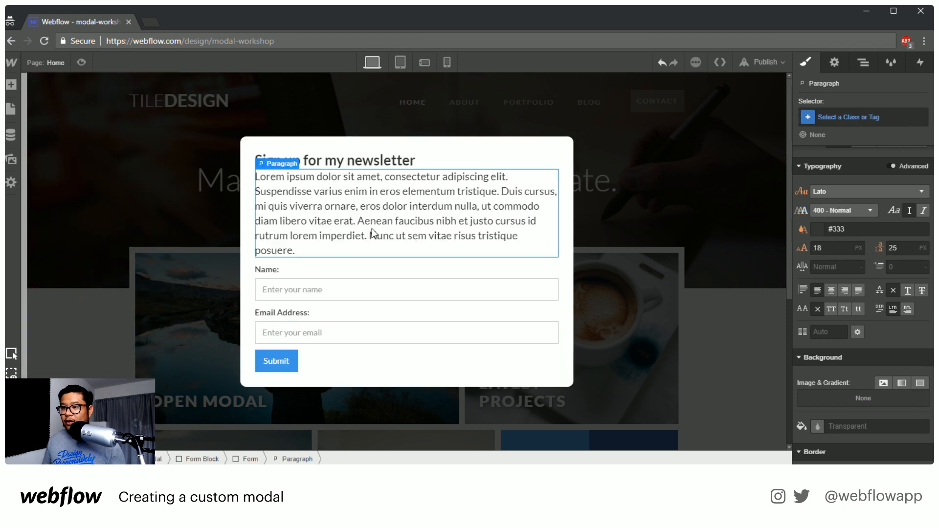
double_click(373, 210)
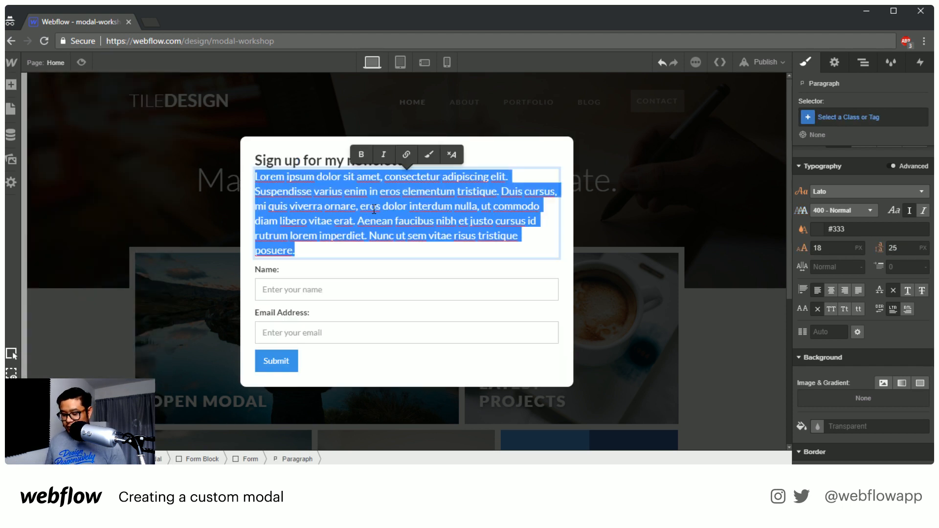
text(This newslet)
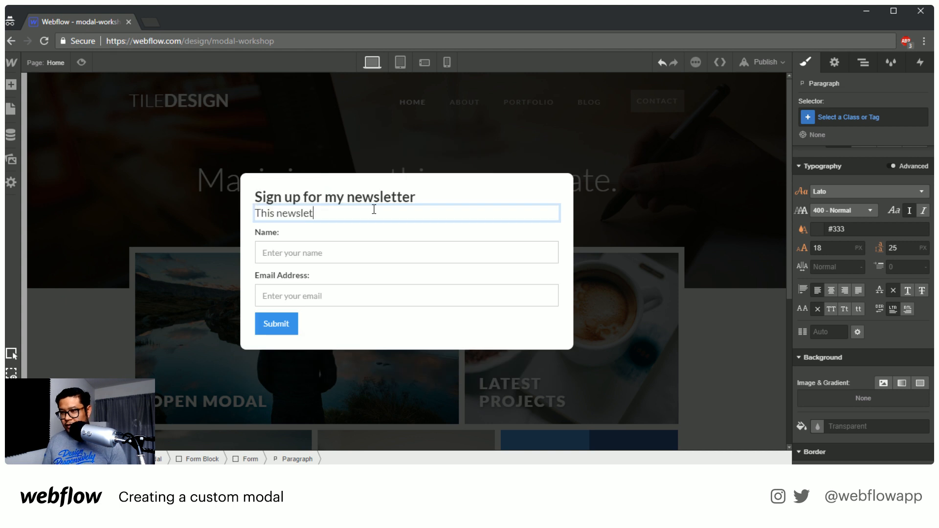
text(ter may)
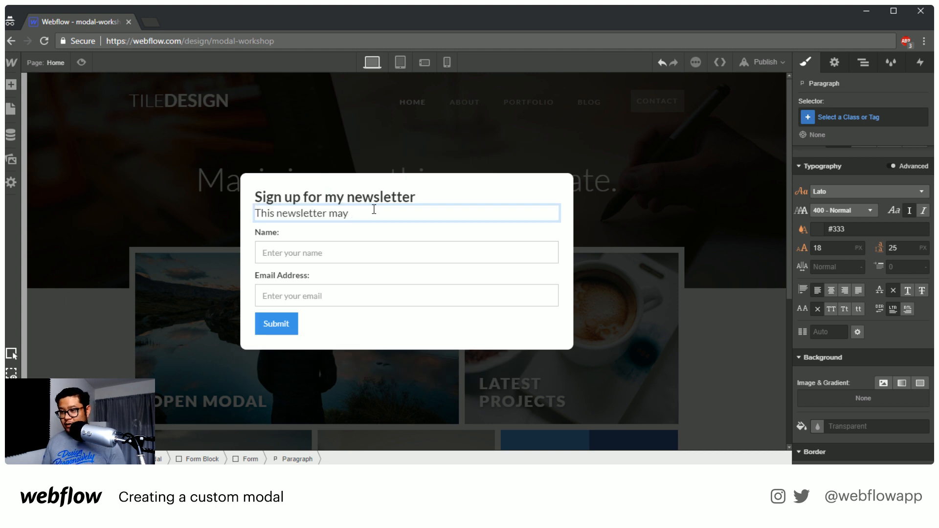
text( help your li)
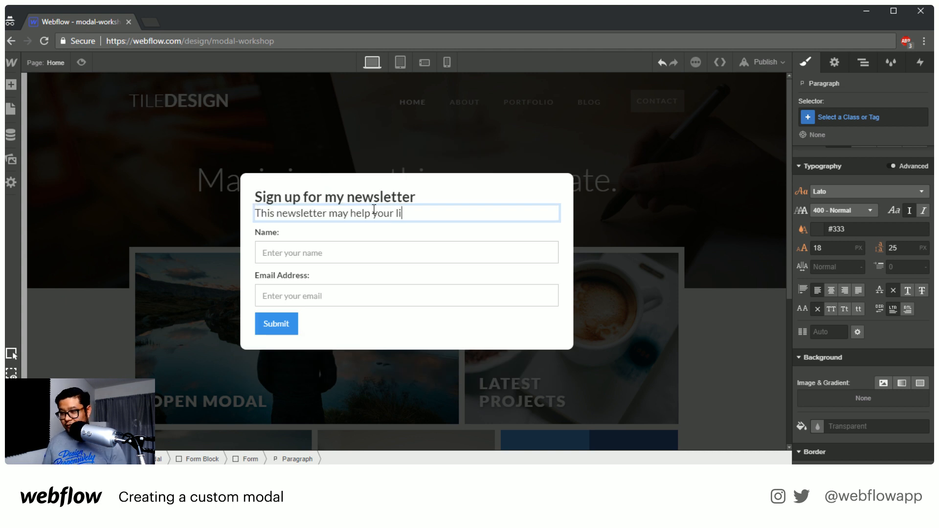
text(fe! Sign up no)
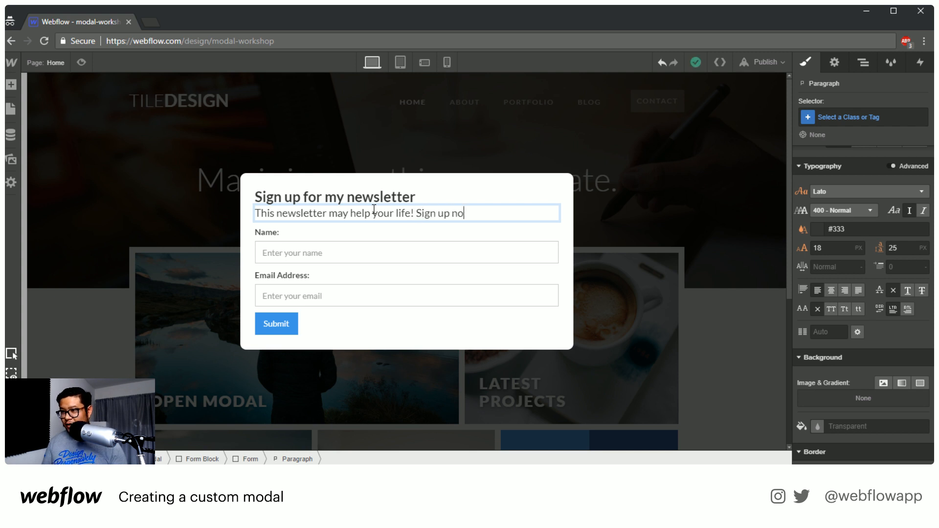
text(w! For Free! Y)
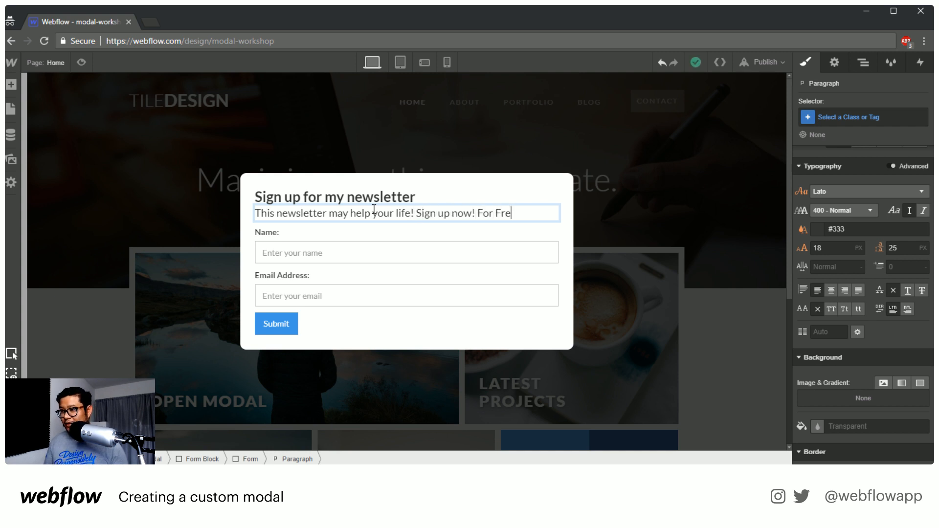
text(ay!)
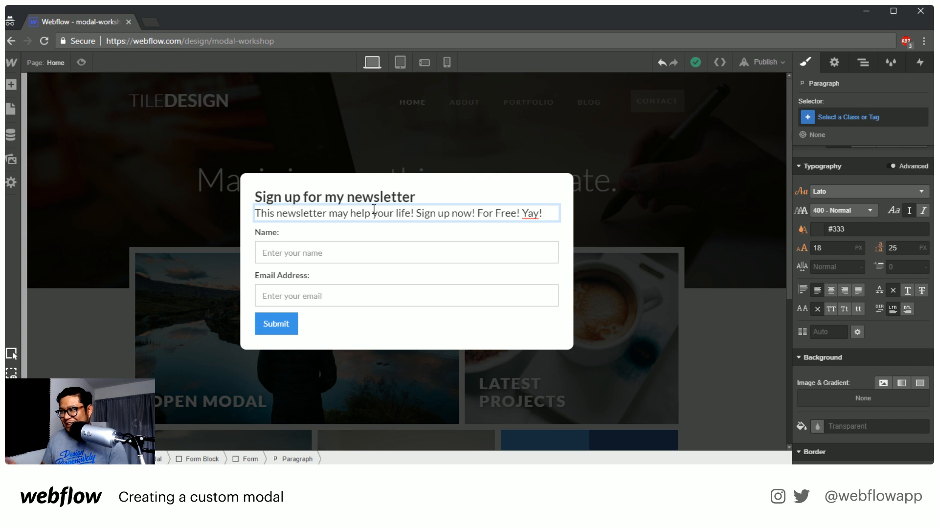
Try increasing the newsletter paragraph's bottom margin to 35
scroll(861, 241, up, 5)
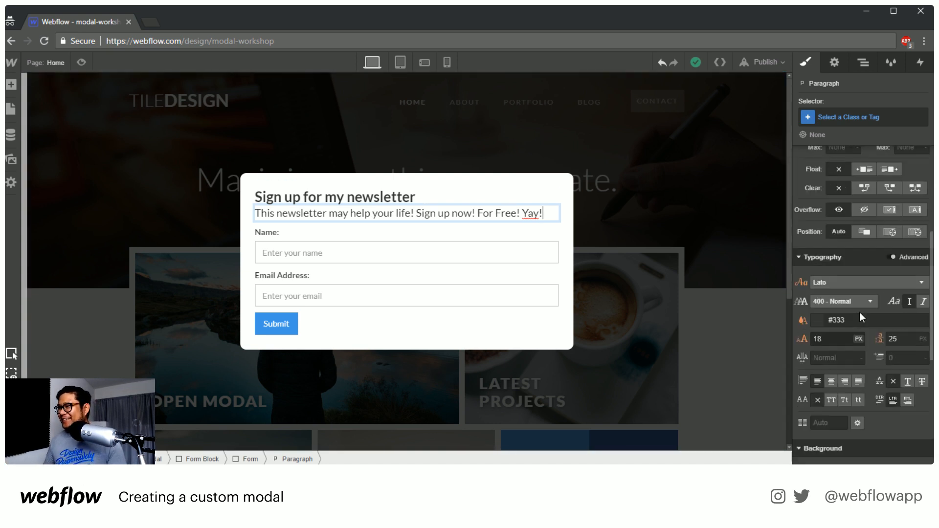
drag(874, 275, 876, 324)
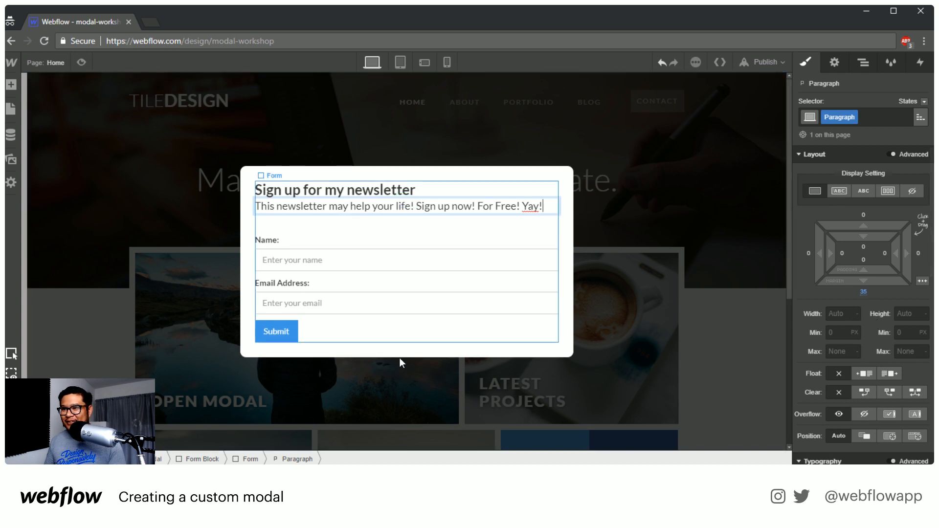
click(372, 347)
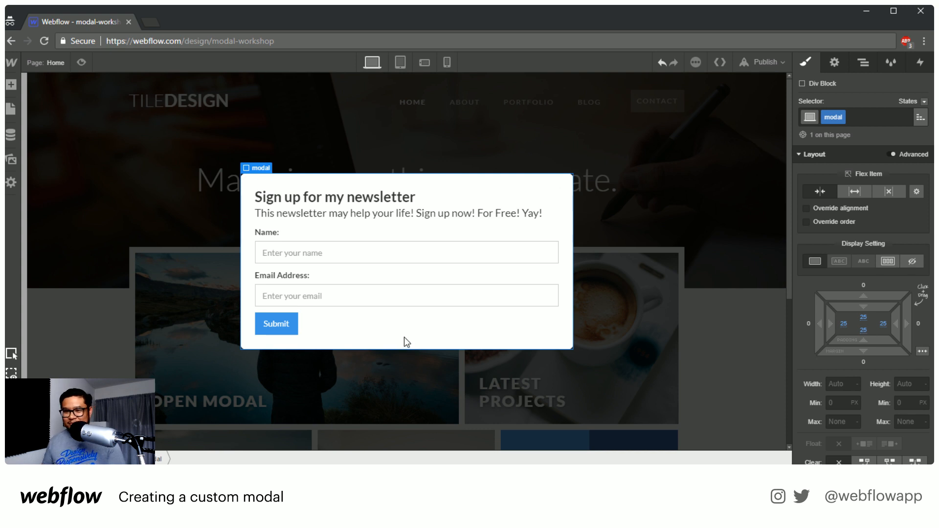
Change the form's submit button text to "Sign me up"
double_click(275, 334)
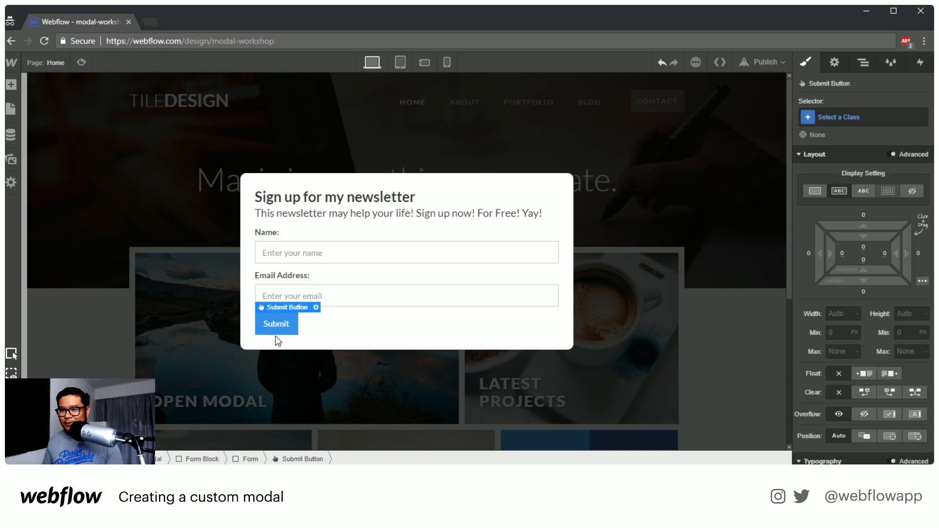
click(335, 368)
text(S)
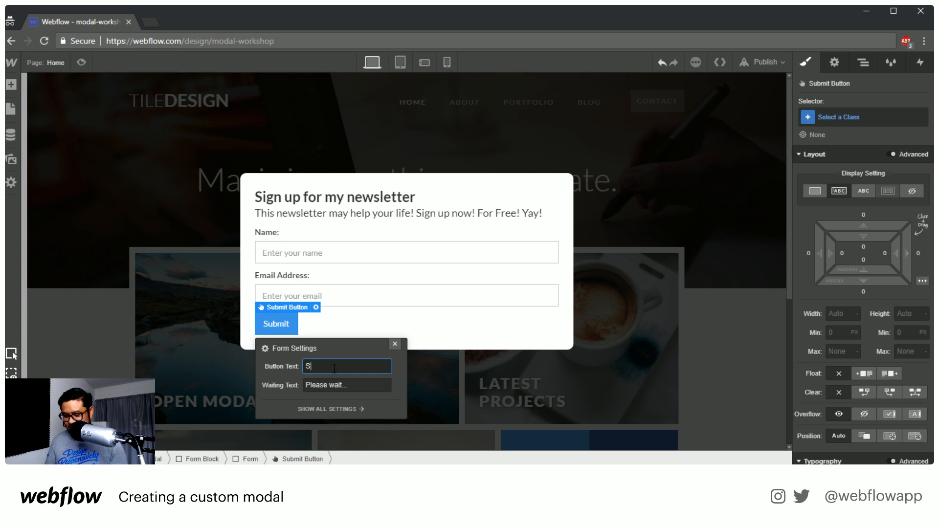
text(ign me up)
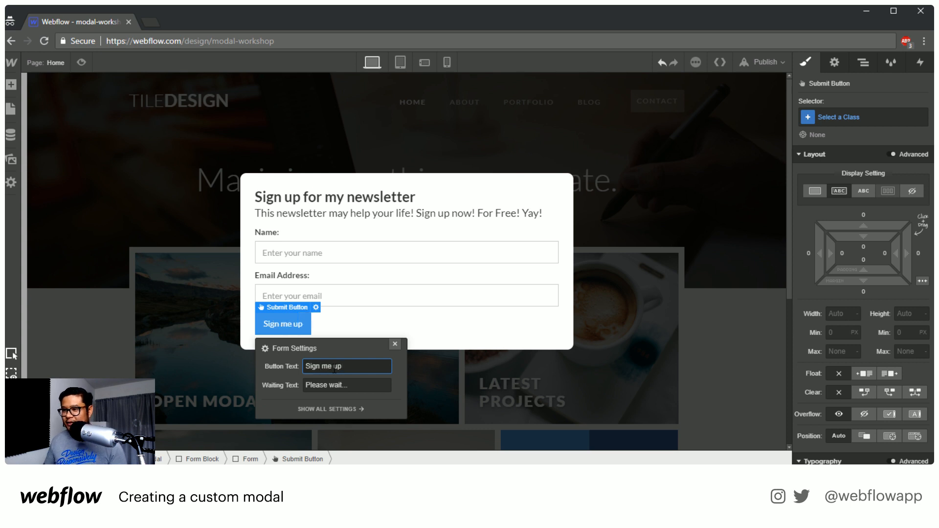
click(487, 344)
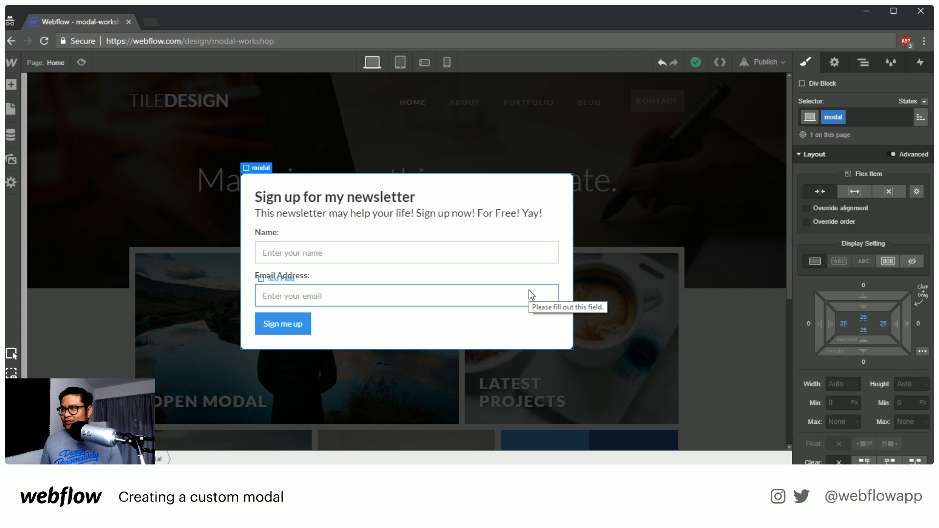
Add a text link beside the form's submit button and replace its text with "No Thanks"
click(364, 326)
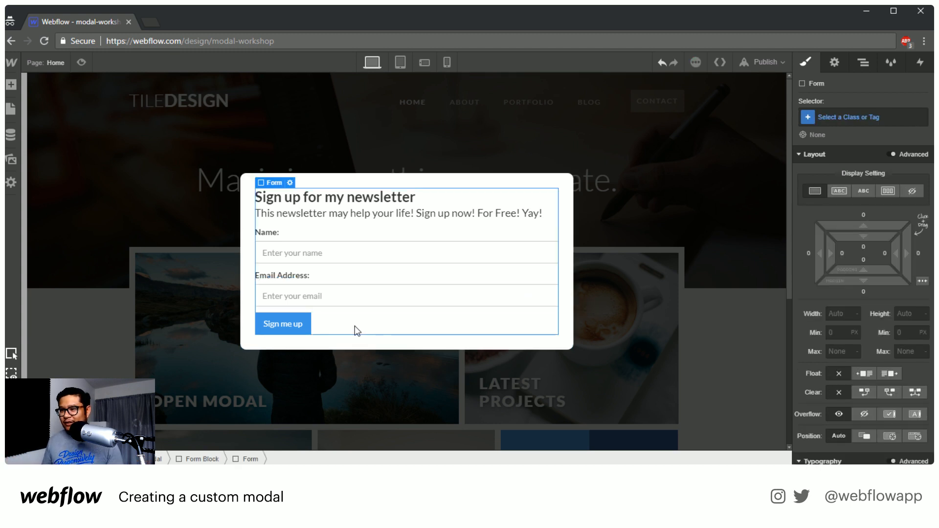
click(307, 326)
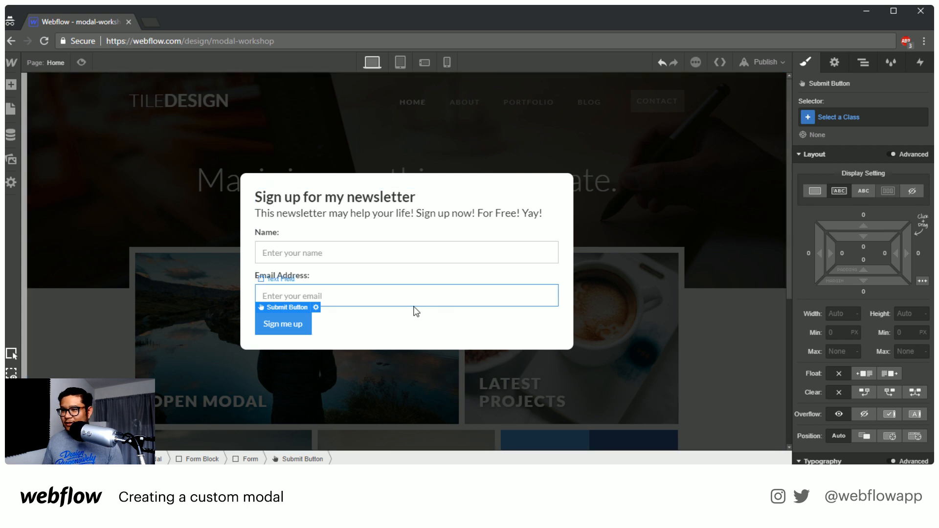
click(338, 322)
key(a)
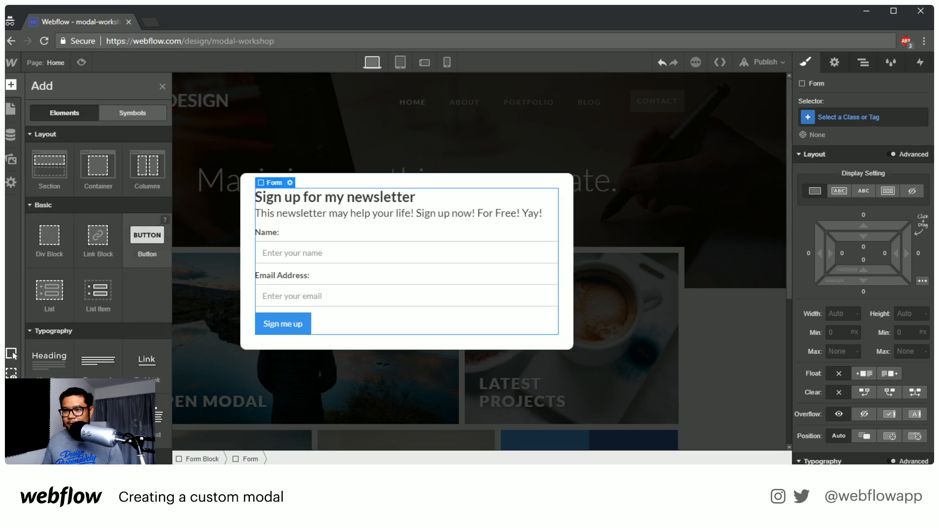
drag(146, 360, 366, 333)
click(329, 325)
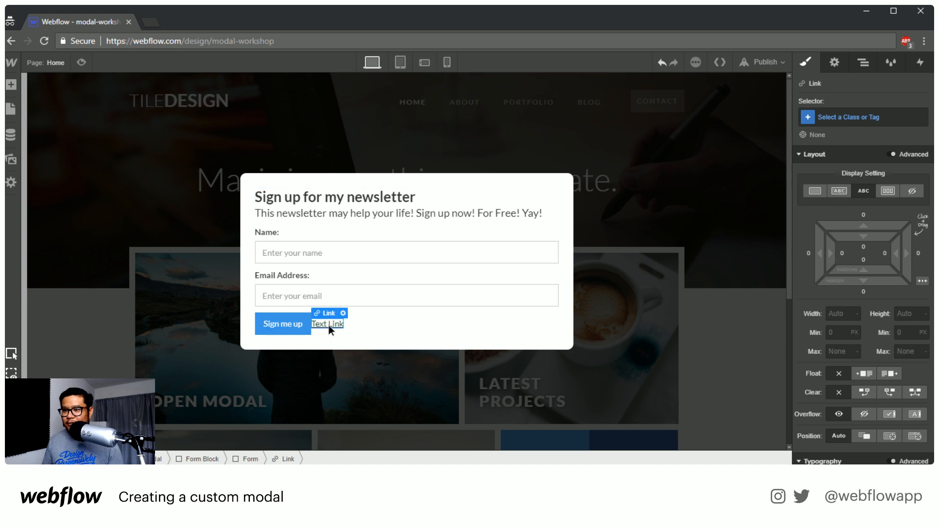
double_click(329, 324)
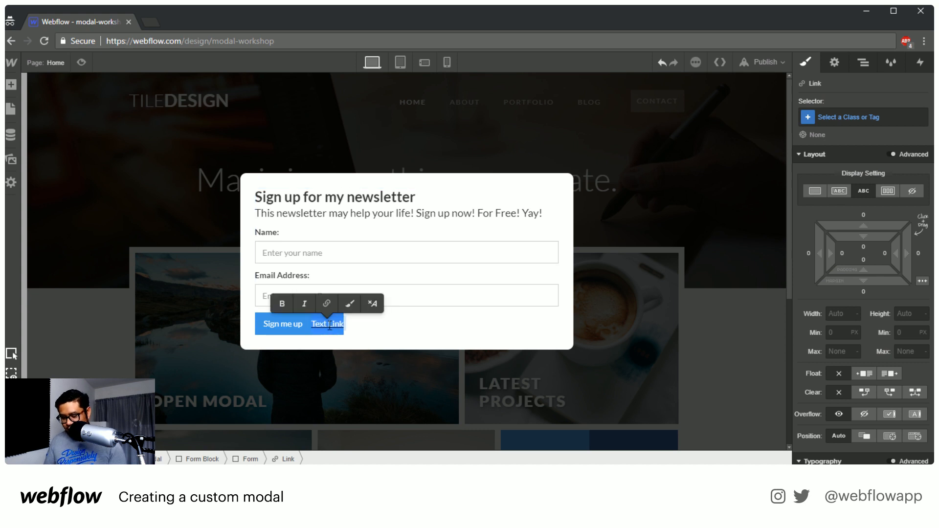
text(No Thanks)
key(Escape)
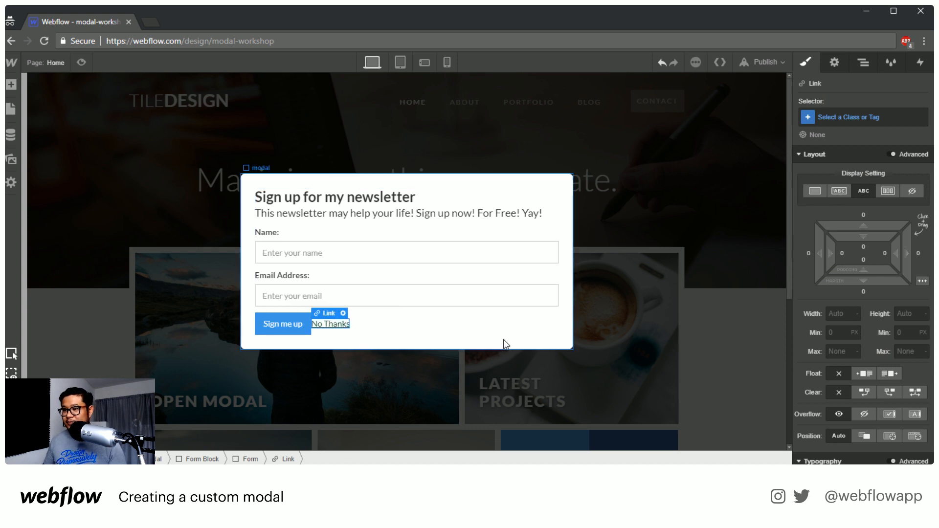
Display the No Thanks link as inline-block with a left margin of about 25 px and no underline
click(839, 191)
drag(820, 250, 773, 247)
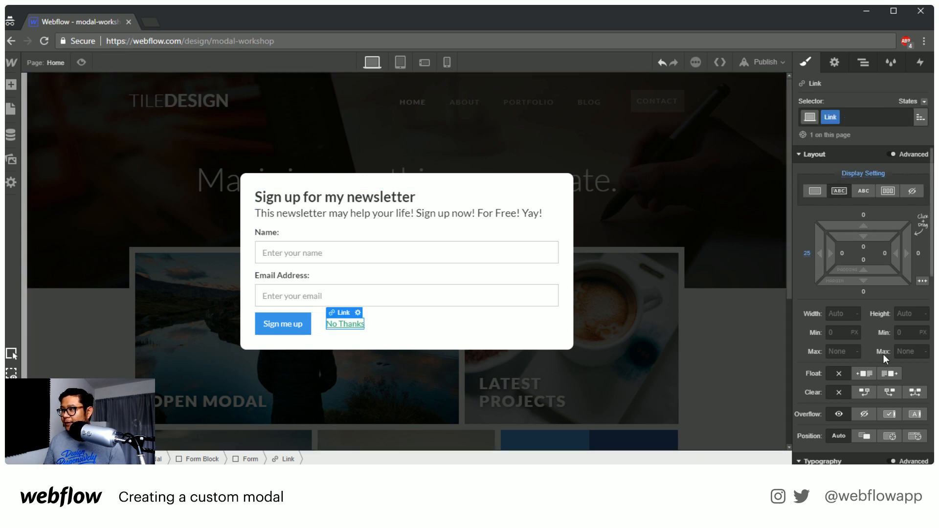
scroll(884, 354, down, 4)
click(892, 408)
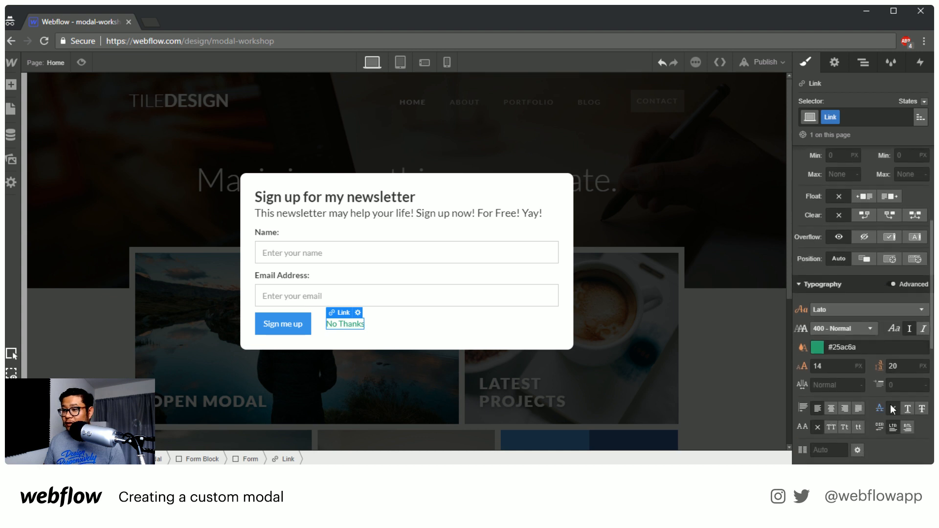
Underline the No Thanks link in its Hover state
click(924, 102)
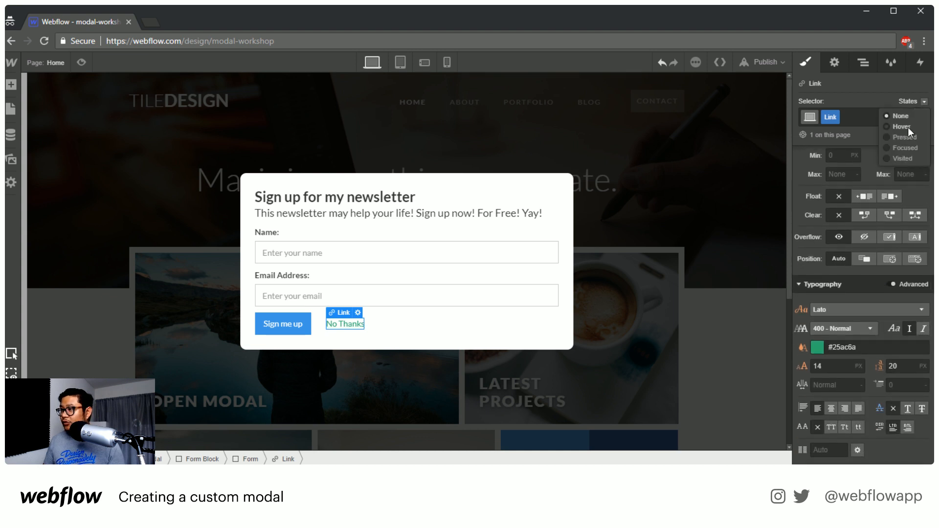
click(908, 127)
click(908, 409)
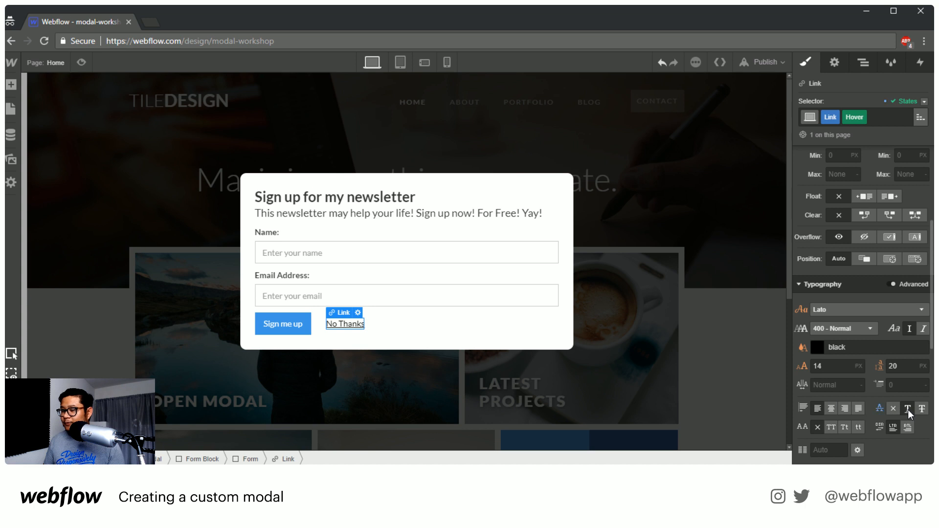
click(398, 328)
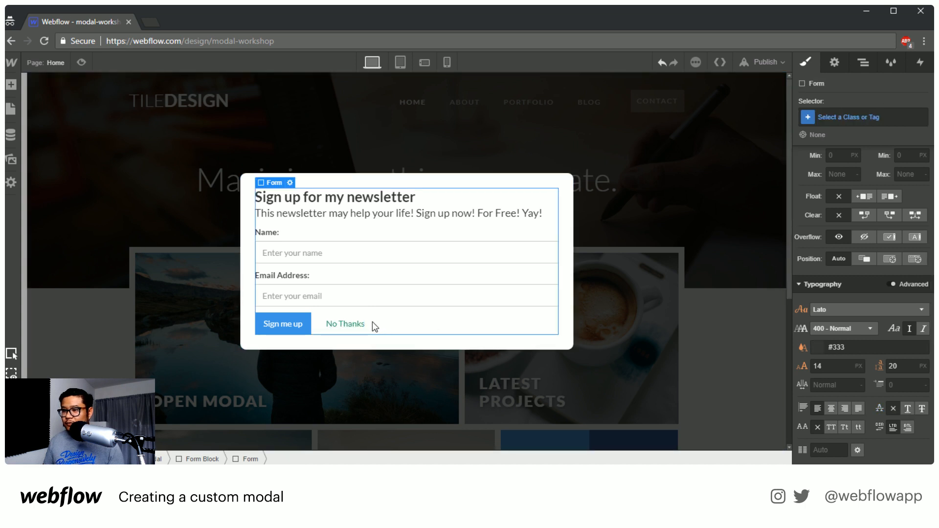
Reduce the opacity of the No Thanks link's normal-state text color to 65%
click(345, 325)
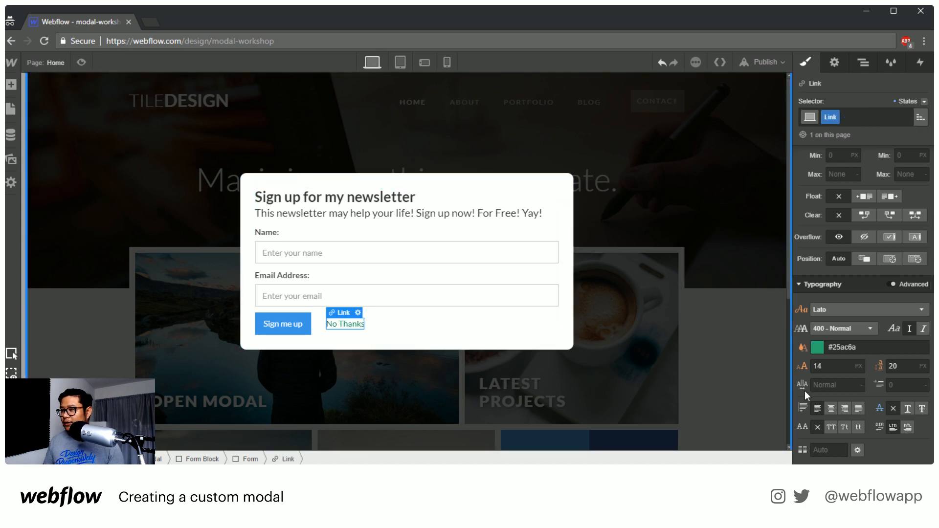
click(818, 347)
mouse_move(917, 193)
mouse_down()
mouse_move(919, 229)
mouse_move(913, 202)
mouse_up()
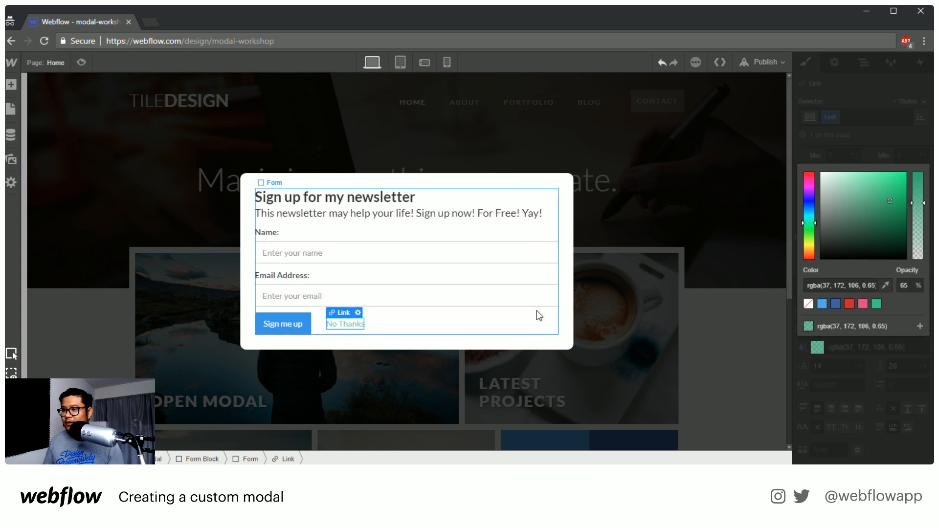
click(536, 312)
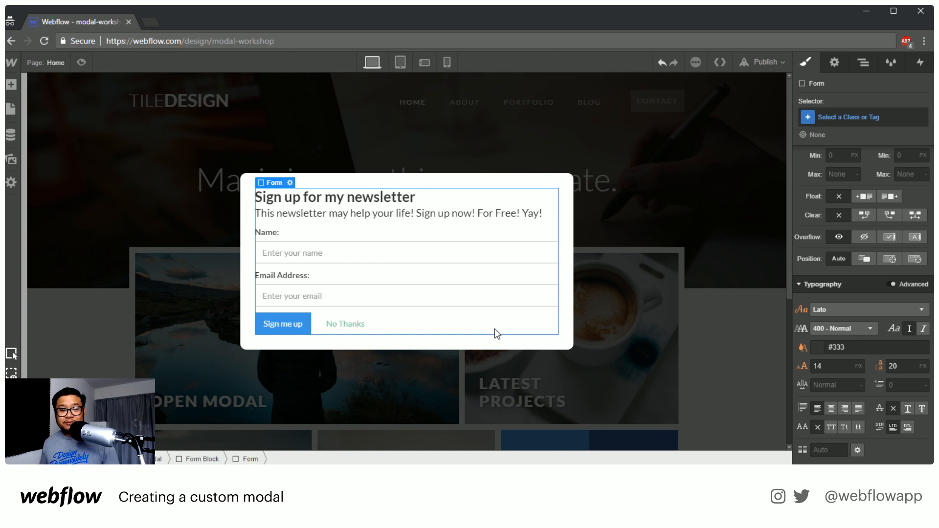
Add a Mouse Click (Tap) trigger to the No Thanks link with Start an Animation as its first-click action
click(350, 325)
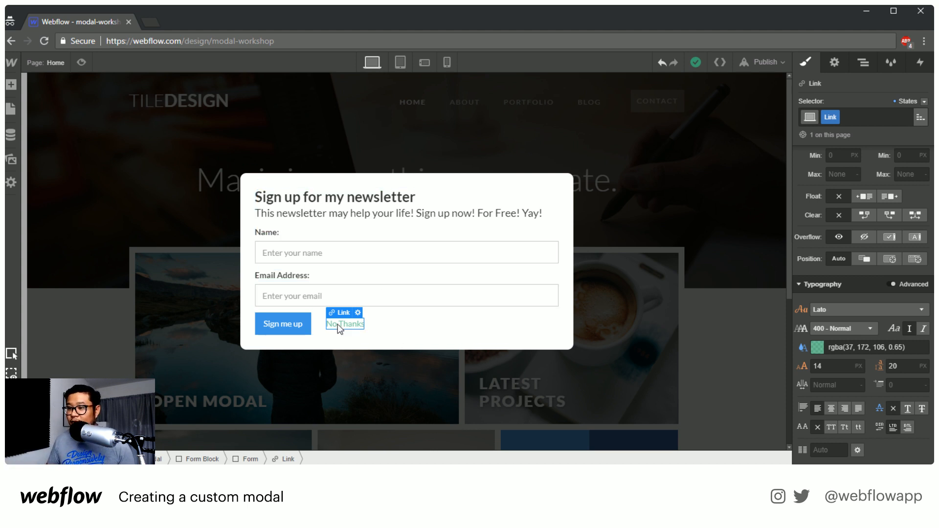
click(921, 65)
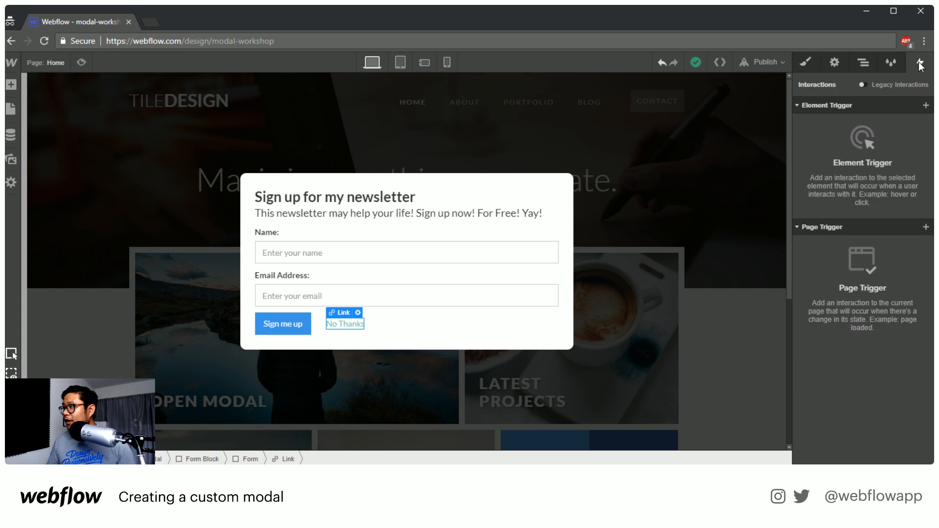
click(925, 104)
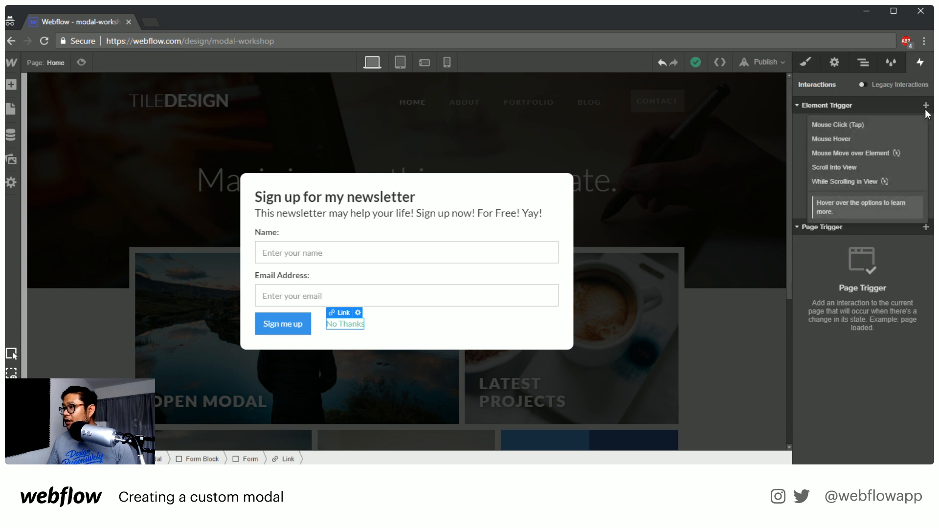
click(864, 128)
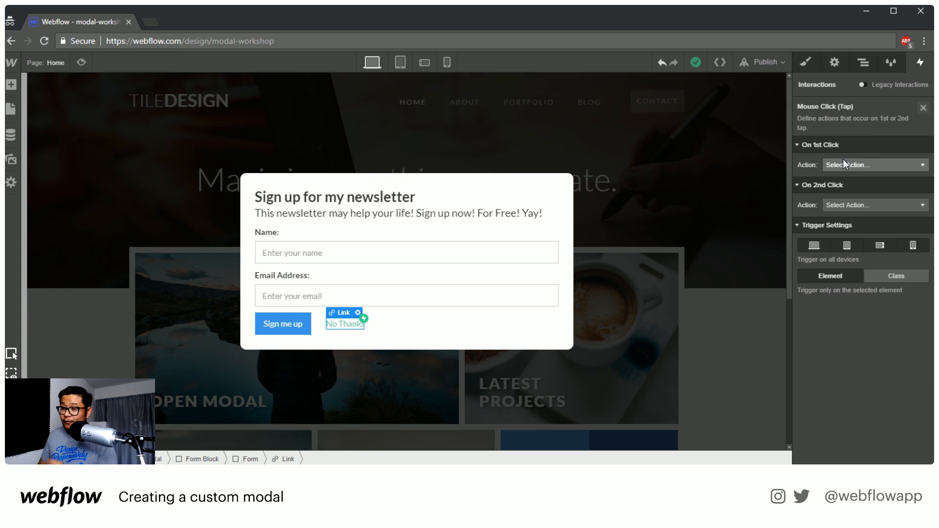
click(844, 161)
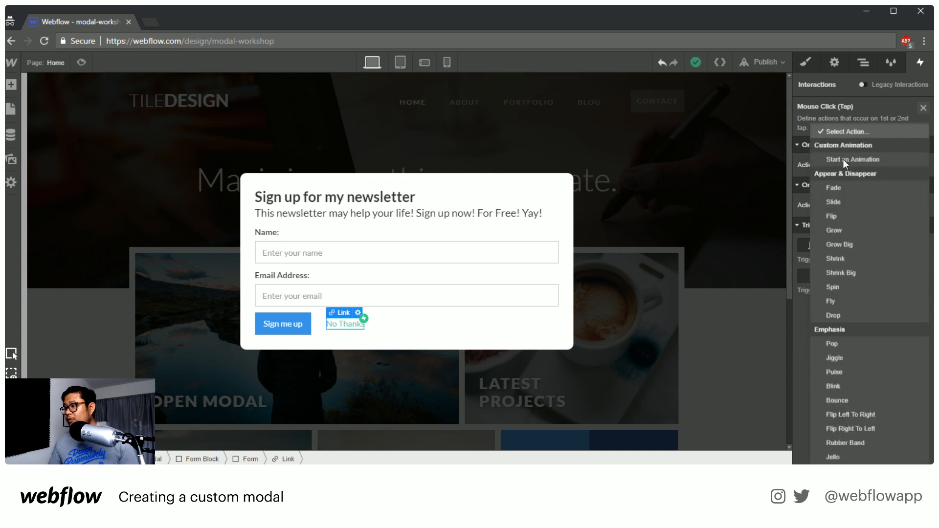
click(843, 160)
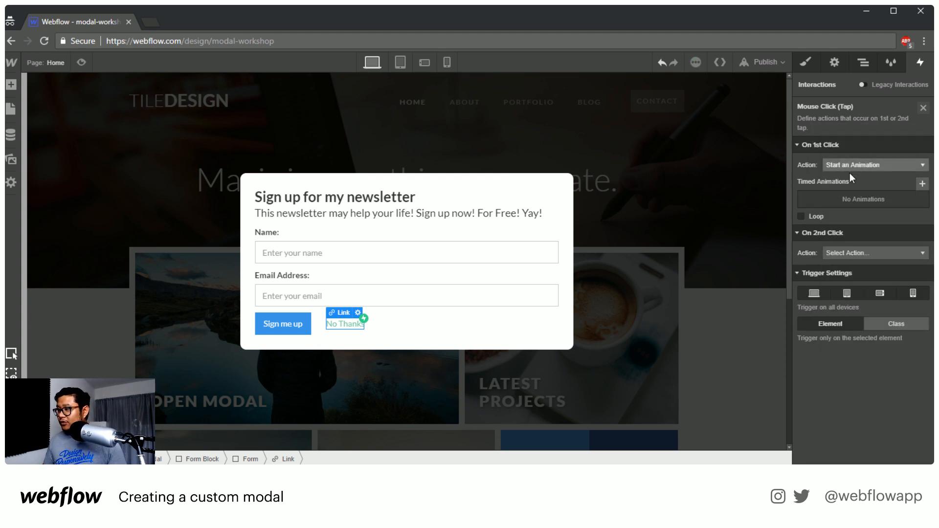
Create a timed animation named "close modal" for the first click
click(922, 184)
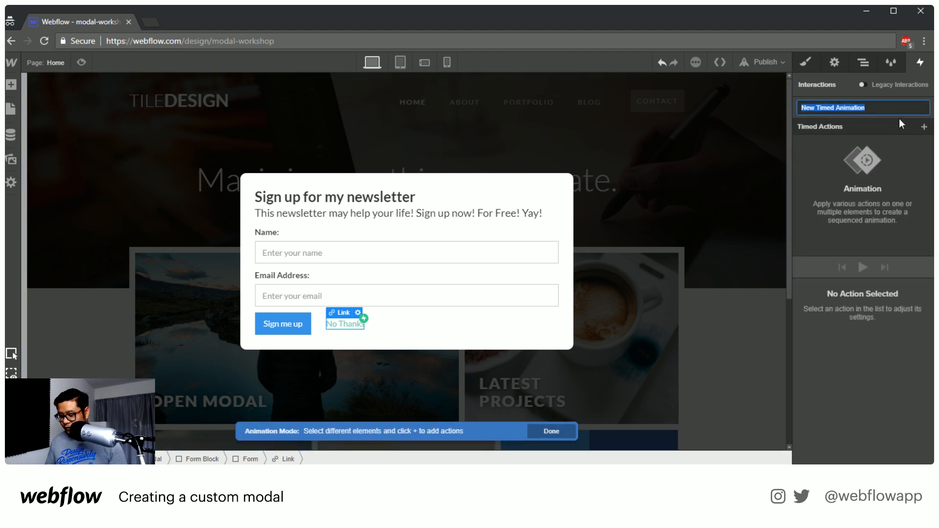
text(close modal)
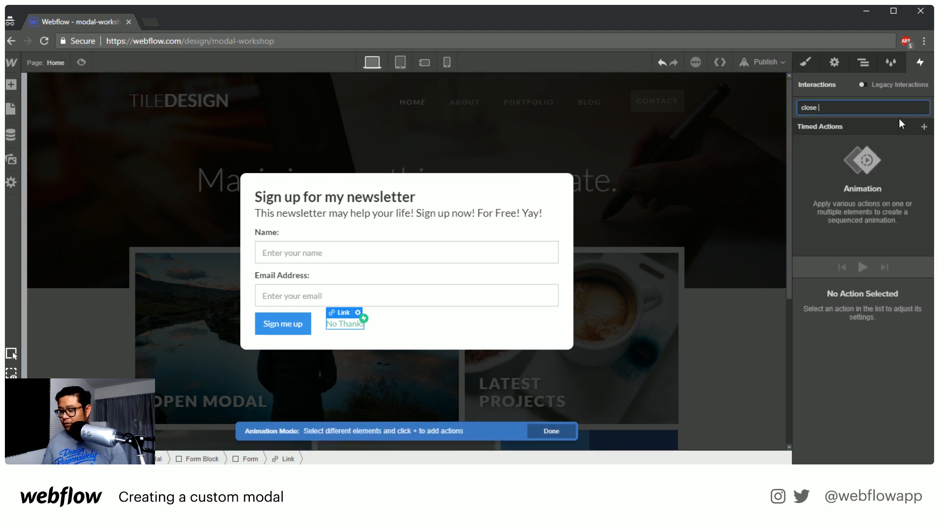
key(Return)
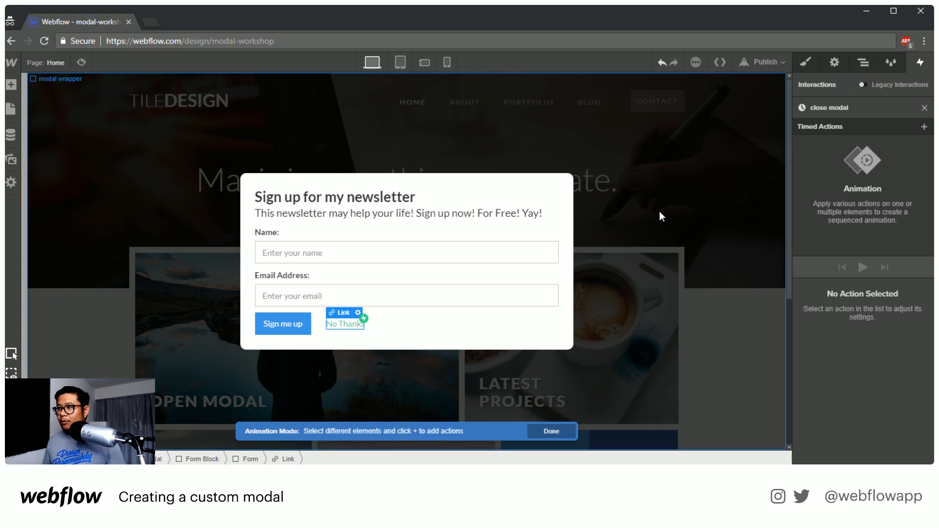
Add an Opacity action on the modal wrapper to the close modal animation and set its easing to Ease
click(682, 137)
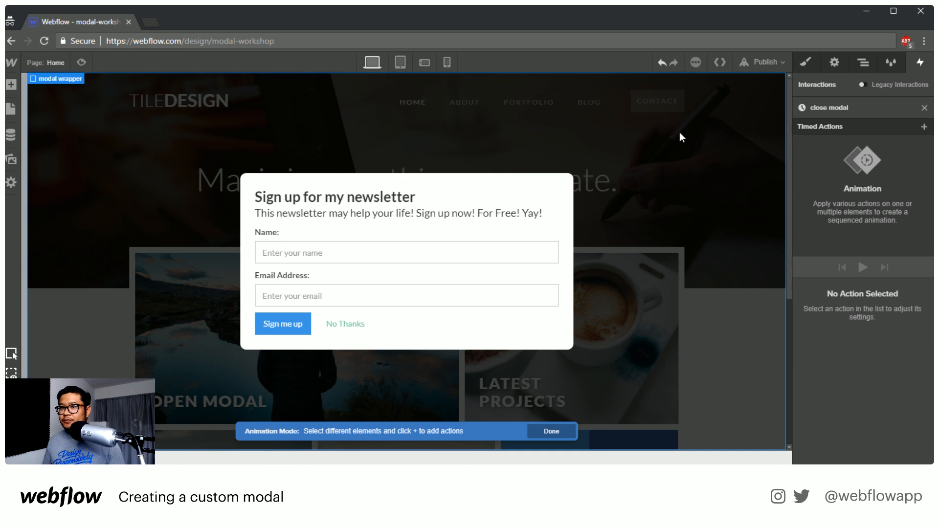
click(924, 127)
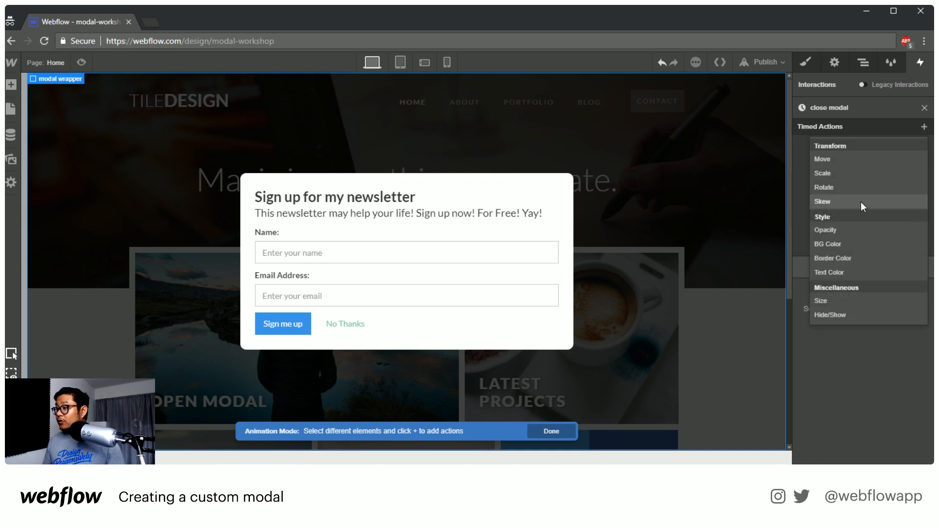
click(860, 231)
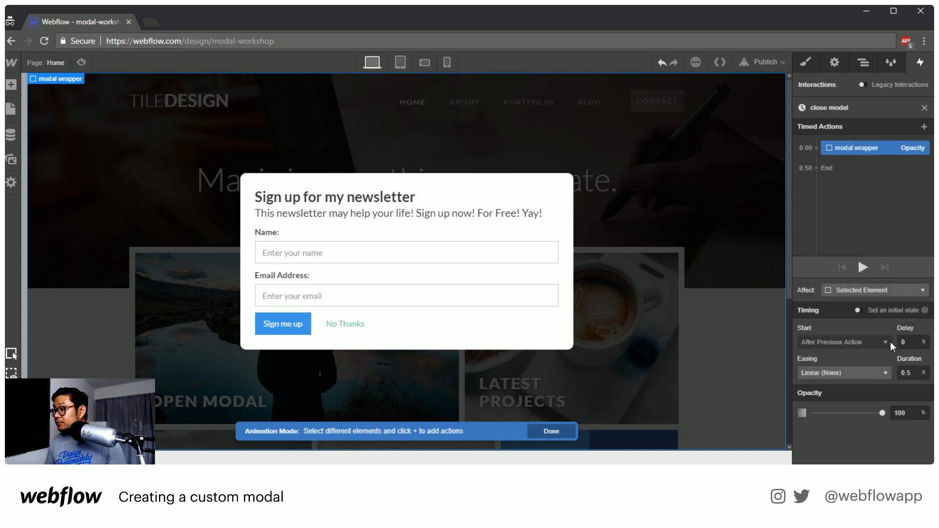
click(876, 374)
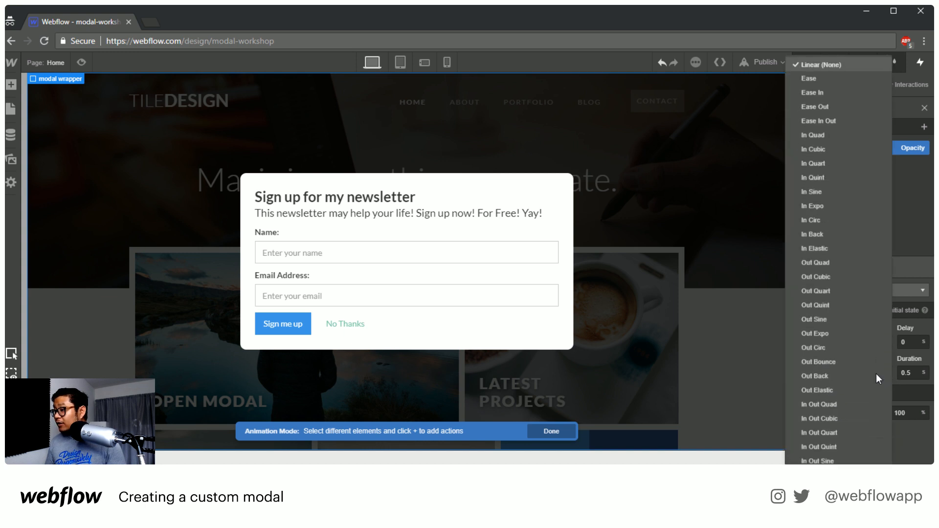
click(833, 74)
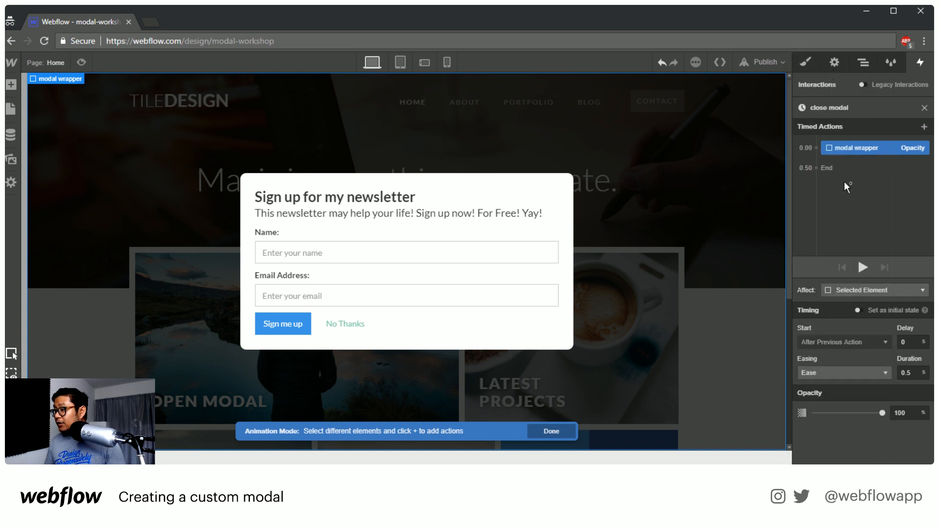
Set the modal wrapper action's opacity to 0% and preview the close modal animation
click(909, 413)
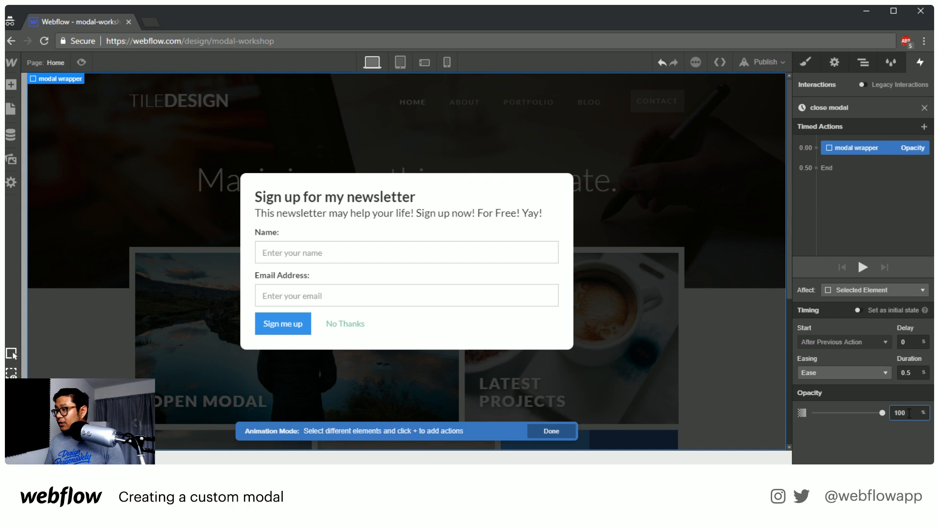
double_click(909, 413)
text(0)
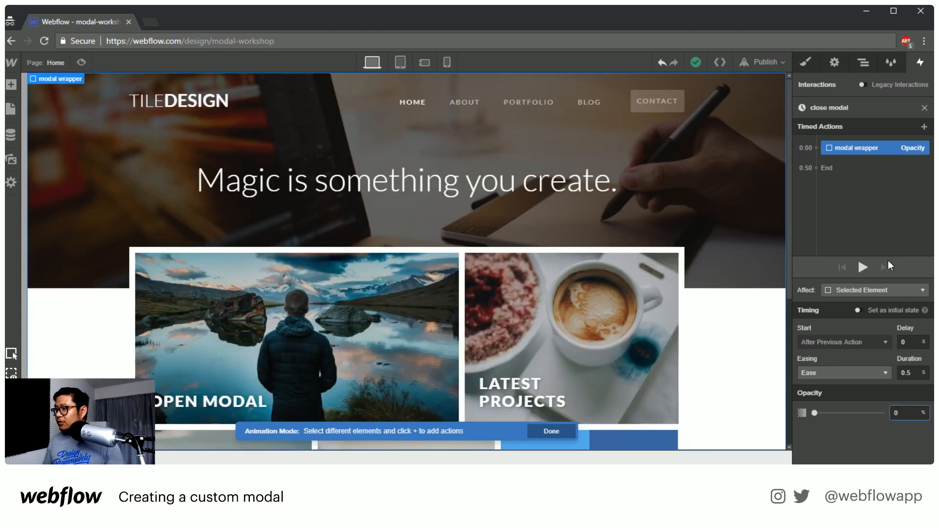
click(864, 267)
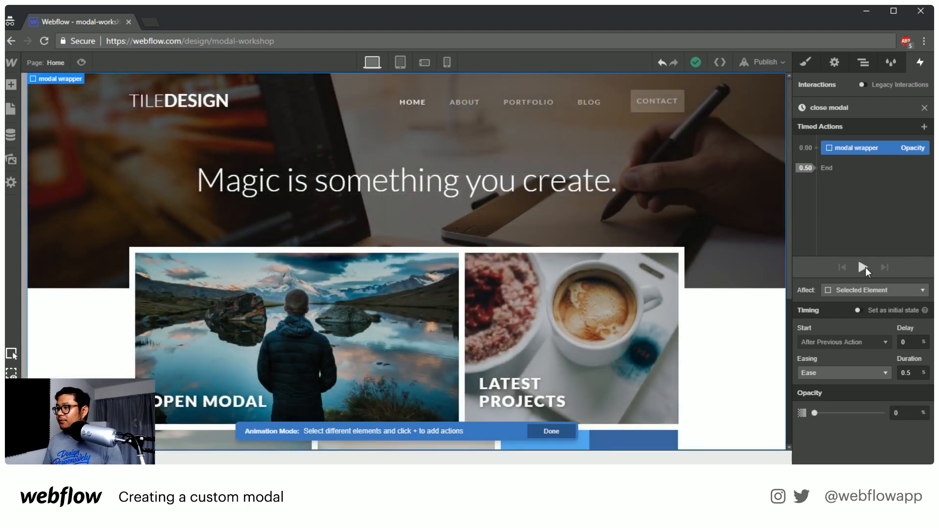
Replay the close modal animation, then leave the animation and the No Thanks link's Mouse Click (Tap) trigger settings
click(864, 267)
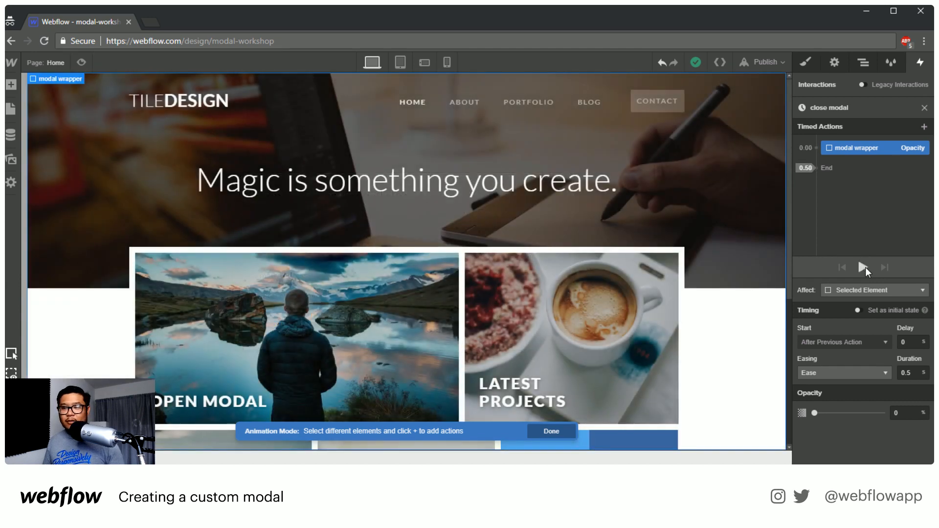
click(864, 267)
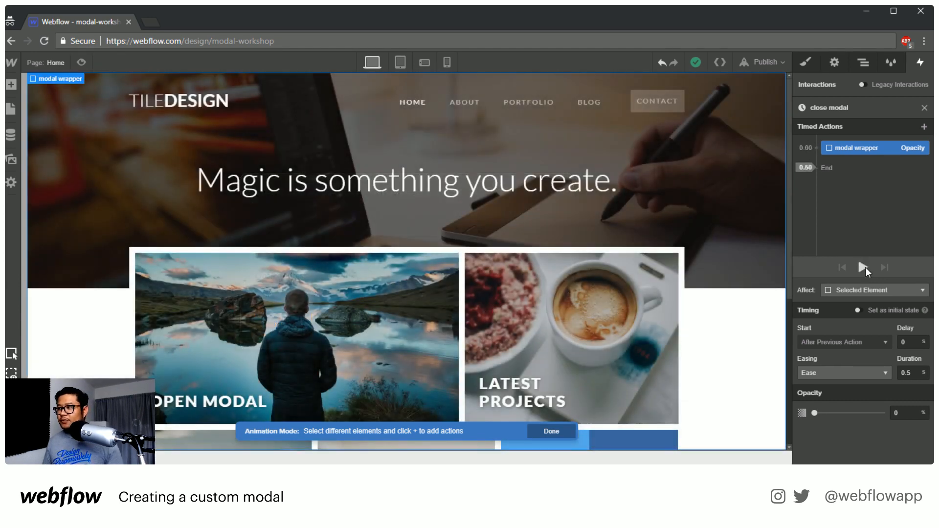
click(924, 108)
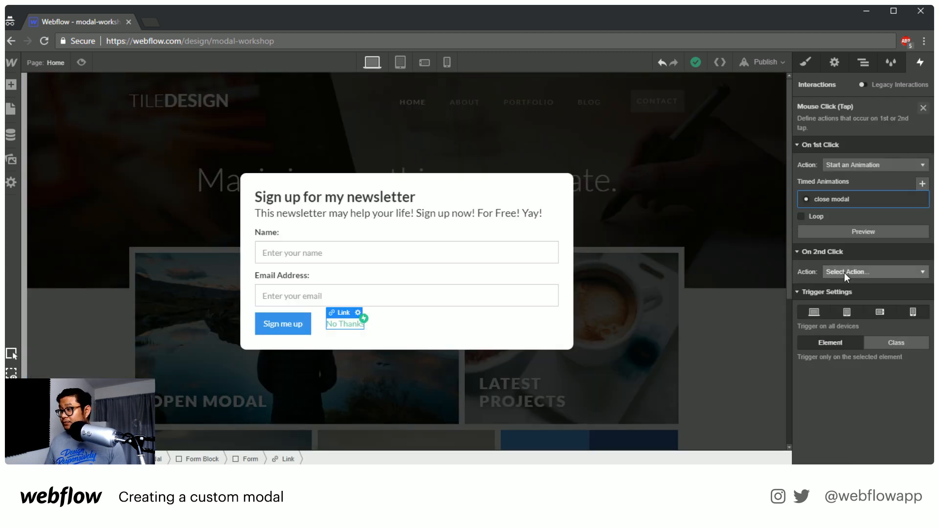
click(924, 108)
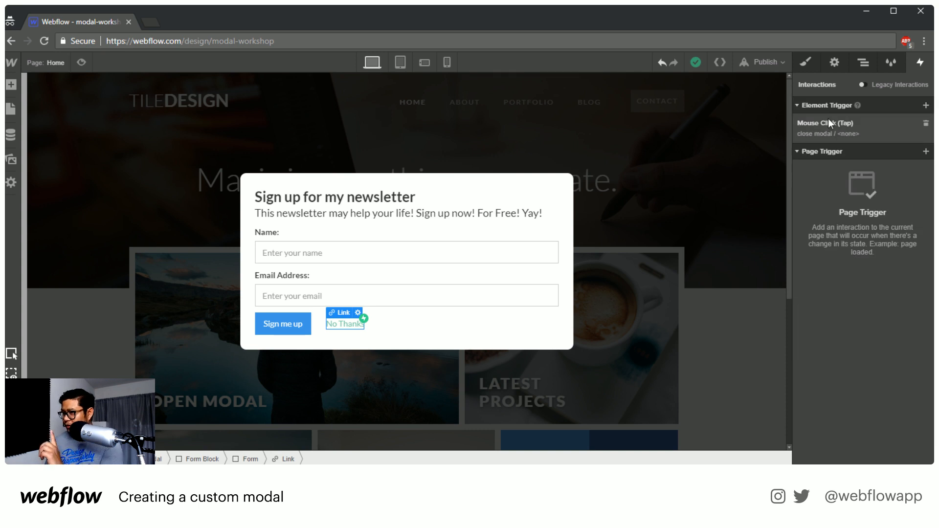
Reopen the close modal animation from the No Thanks link's trigger and preview its modal wrapper opacity action
click(832, 133)
click(831, 198)
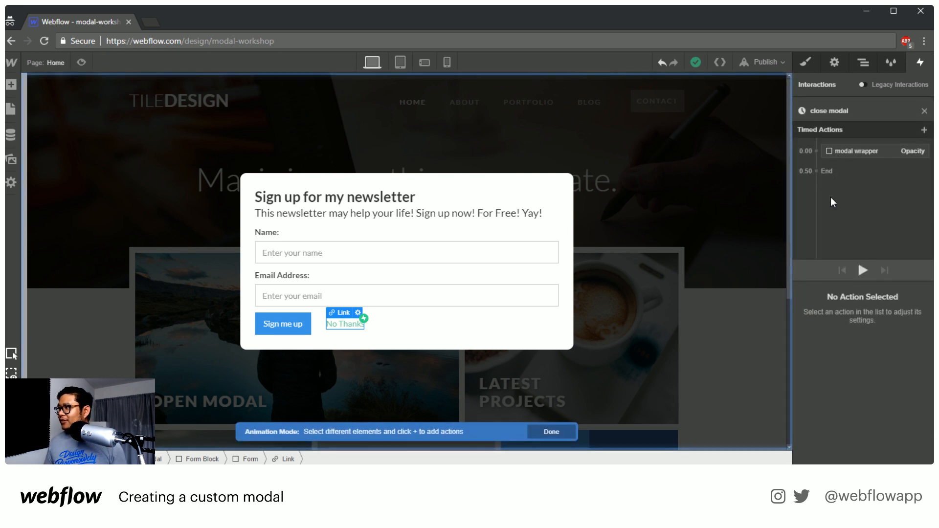
click(849, 146)
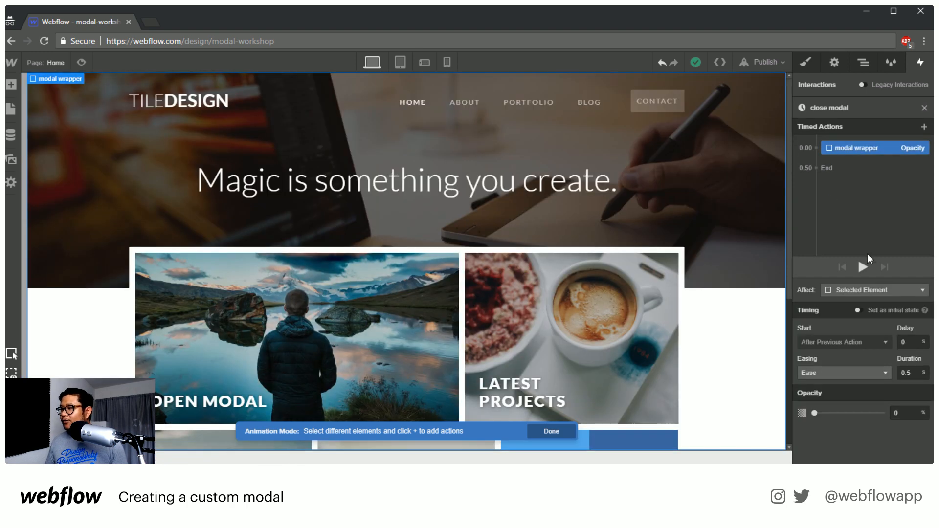
click(863, 268)
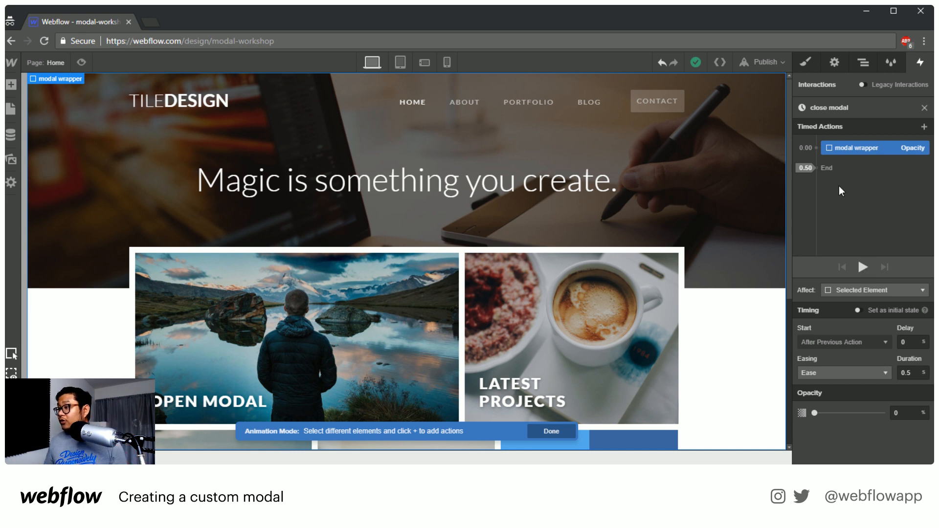
Add a Hide/Show action with display None for the modal wrapper at the end of the close modal animation and preview it
click(817, 169)
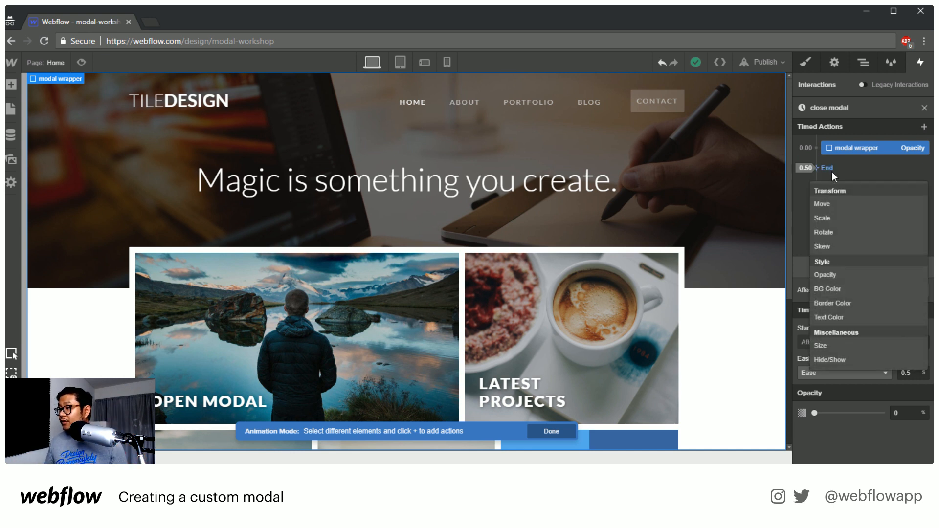
click(850, 359)
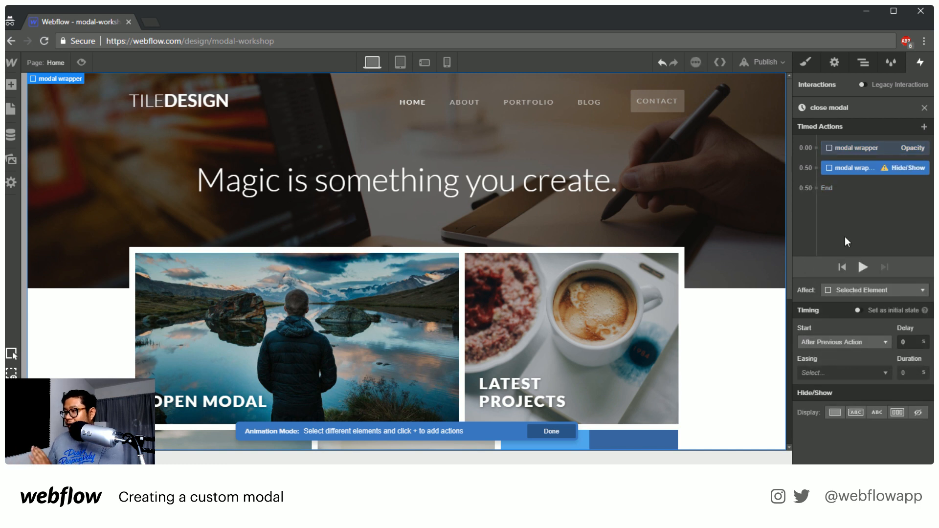
mouse_move(848, 177)
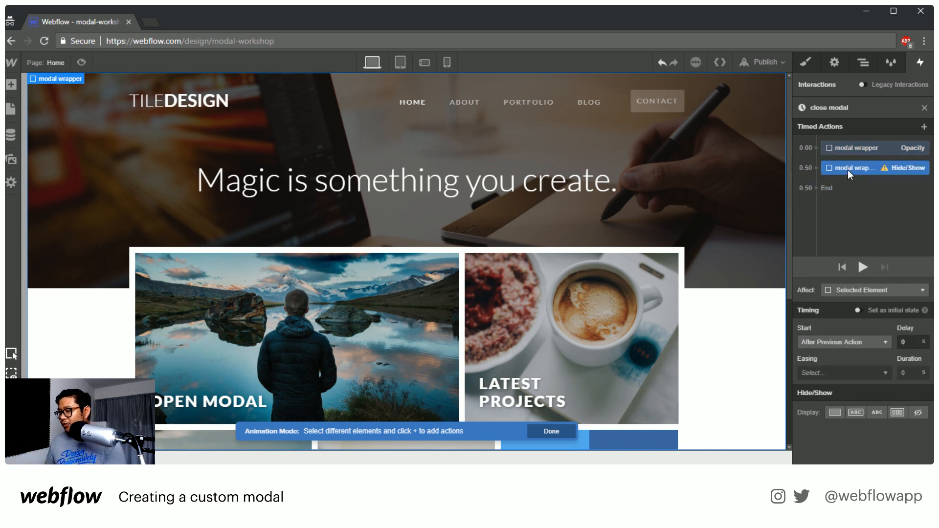
click(918, 413)
click(864, 268)
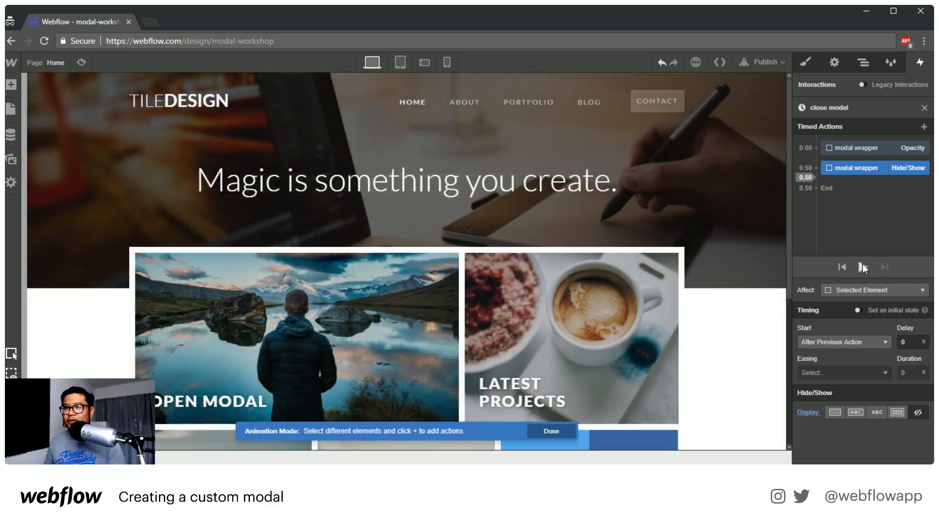
click(863, 268)
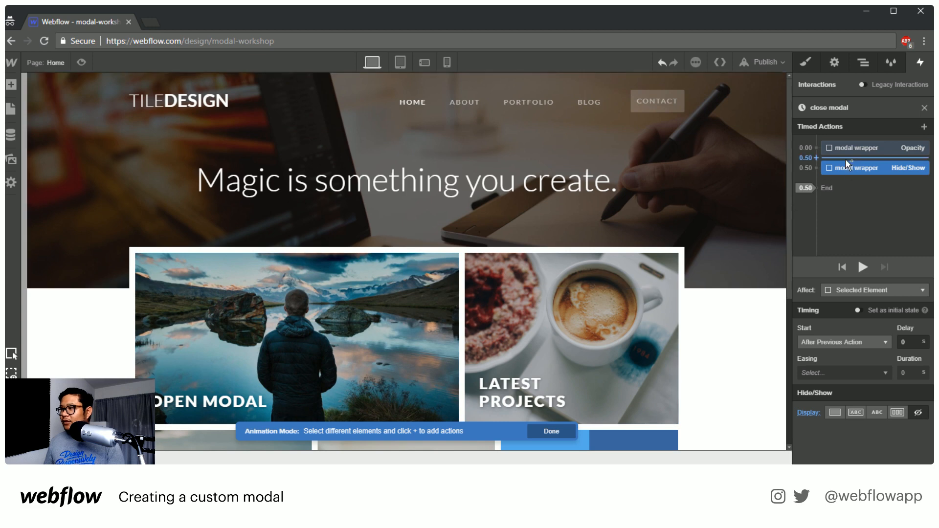
Delete the modal wrapper's Hide/Show action and preview the animation with only the opacity fade
key(Delete)
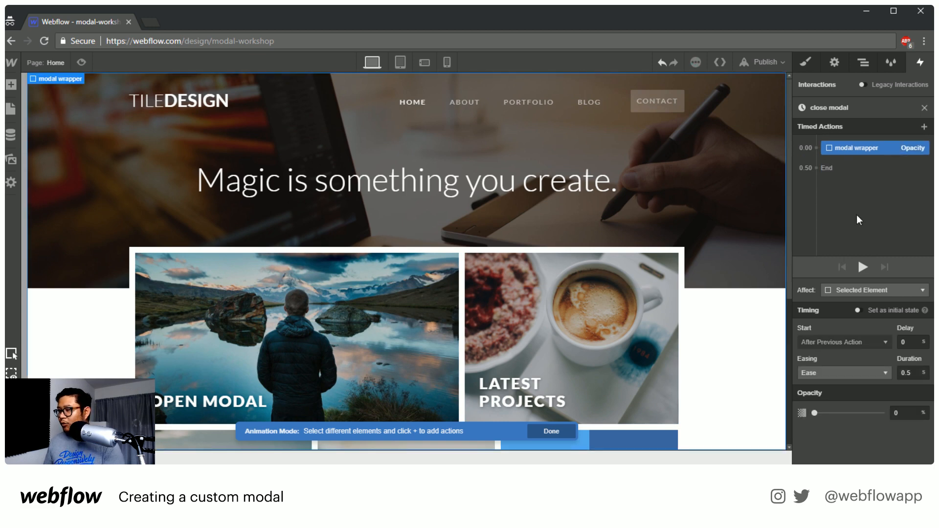
click(859, 271)
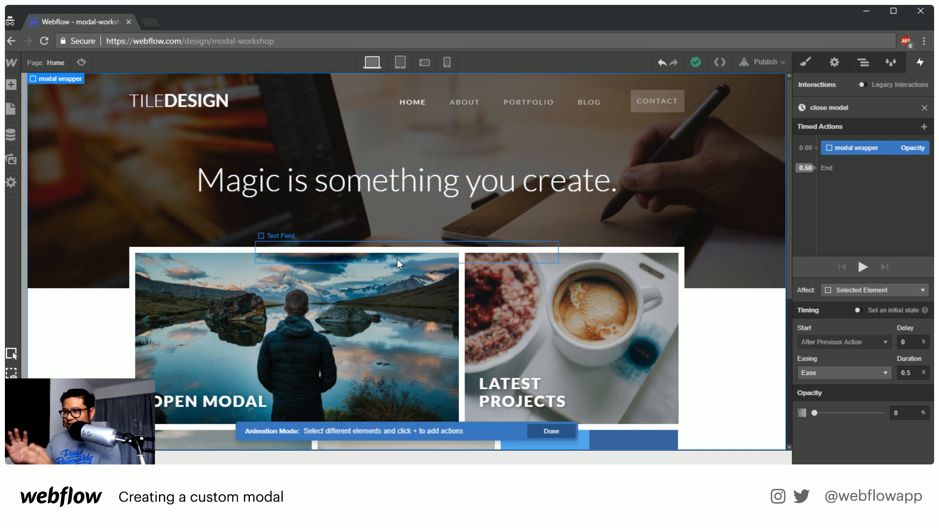
Add a Hide/Show action with display None for the modal wrapper after the opacity fade and close the trigger settings
click(830, 169)
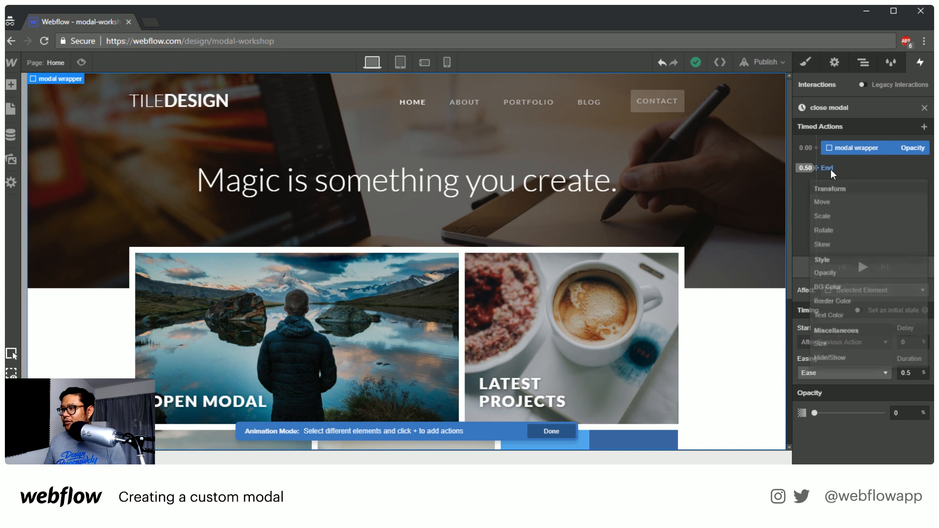
click(842, 358)
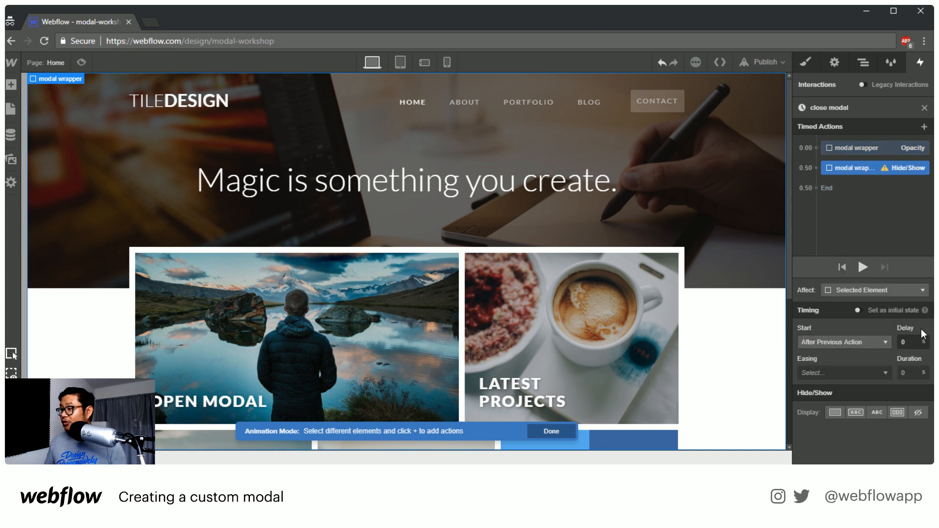
click(918, 412)
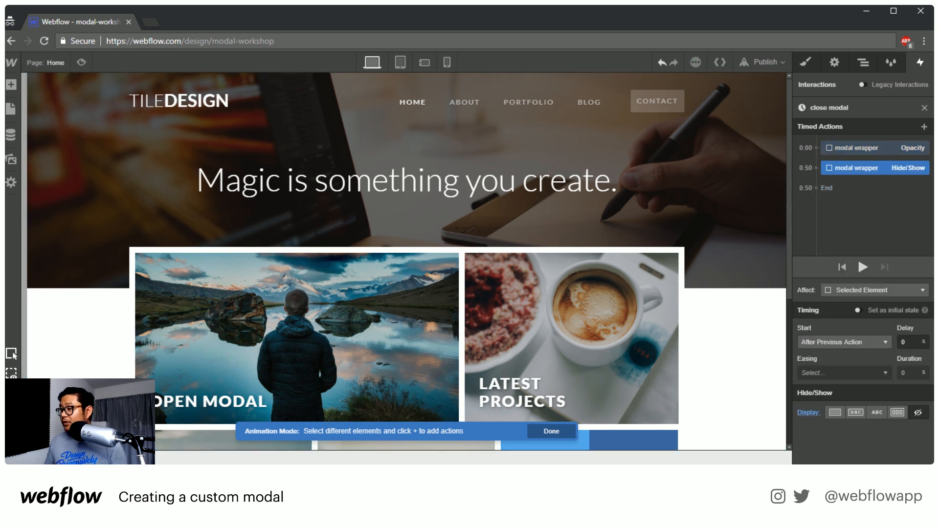
click(924, 108)
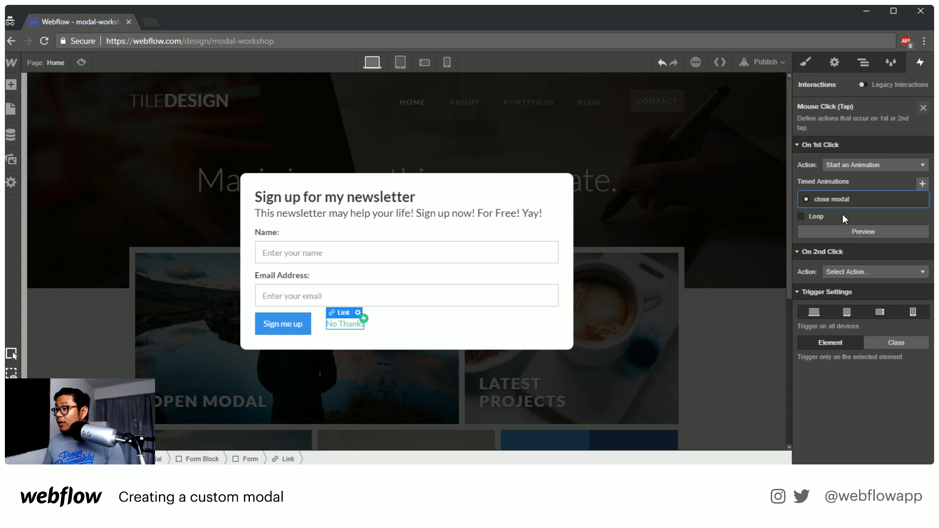
click(924, 108)
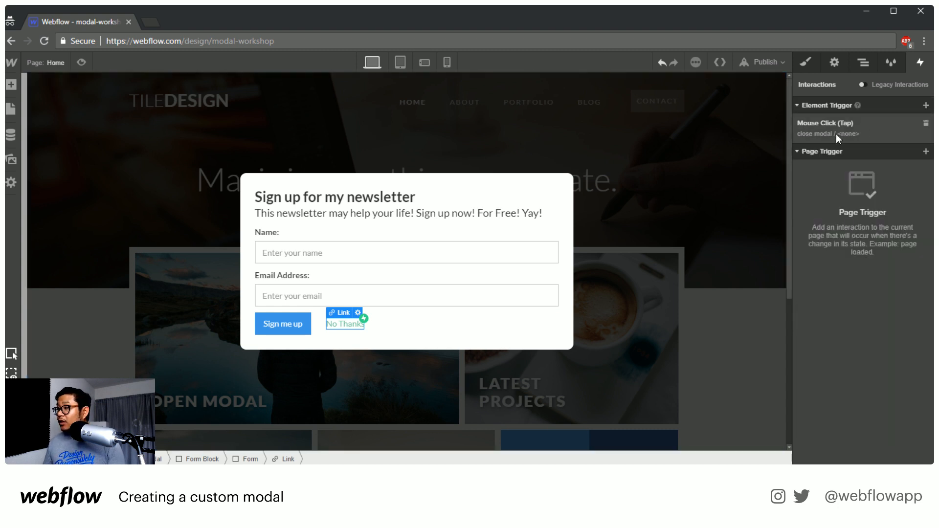
Select the modal wrapper in the page structure and set its display setting to None
click(865, 65)
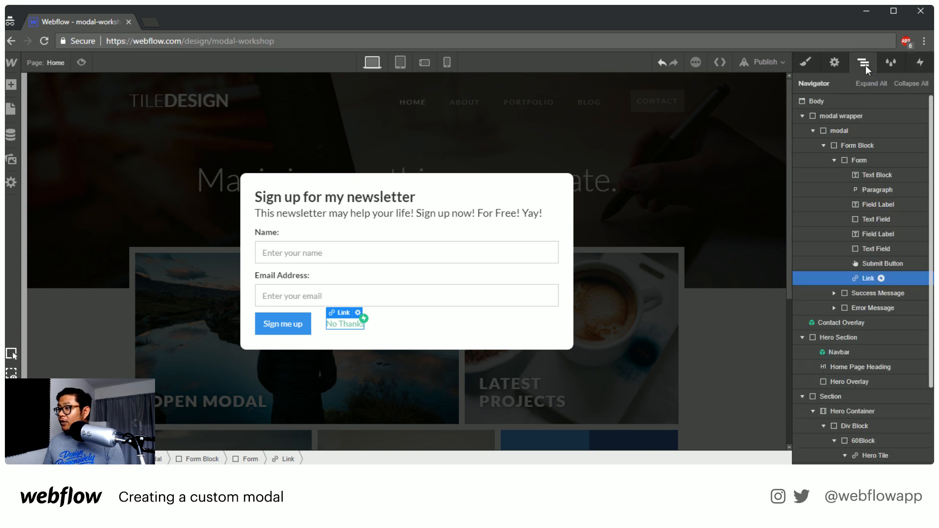
click(841, 116)
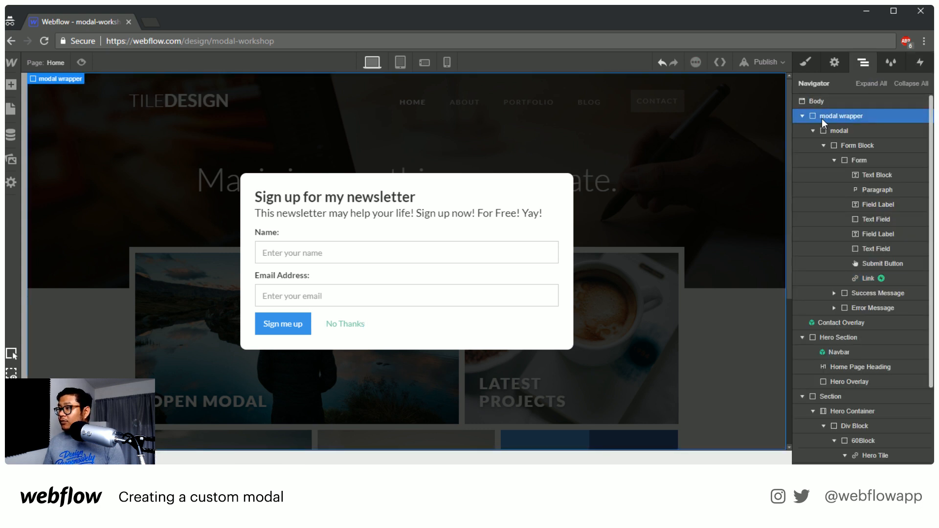
click(800, 66)
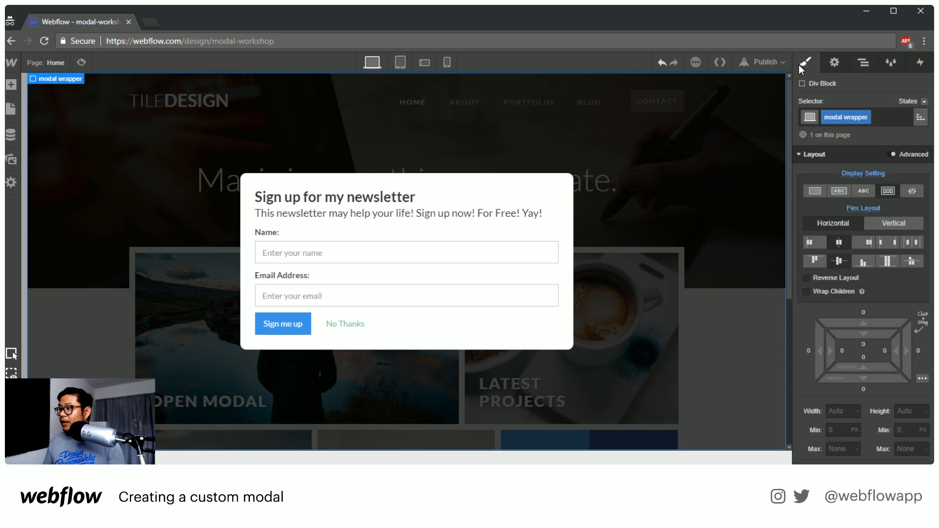
click(912, 191)
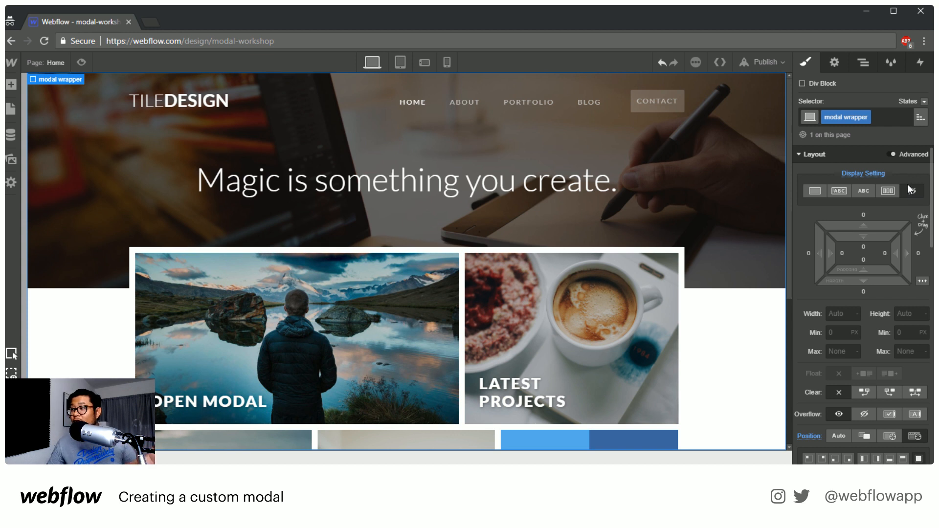
Toggle the modal wrapper's display setting between Flex and None to compare them, ending on None
click(888, 194)
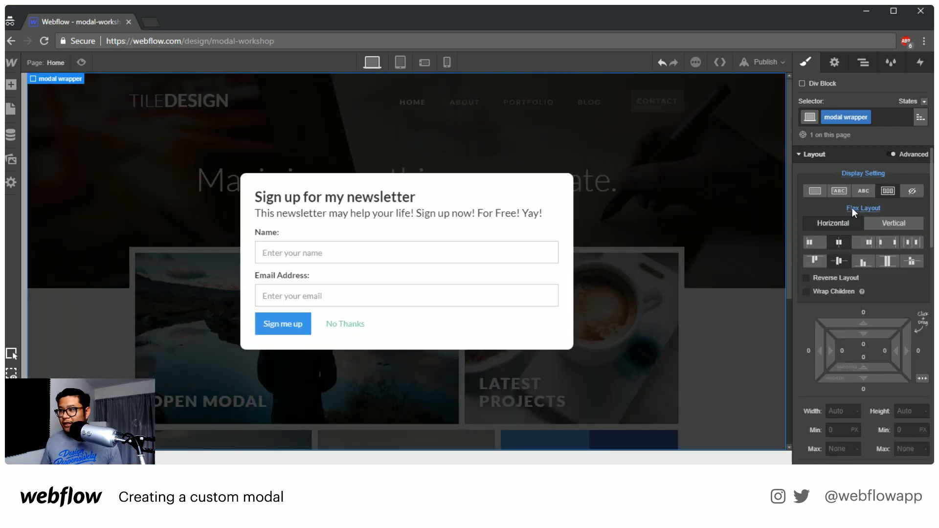
click(912, 191)
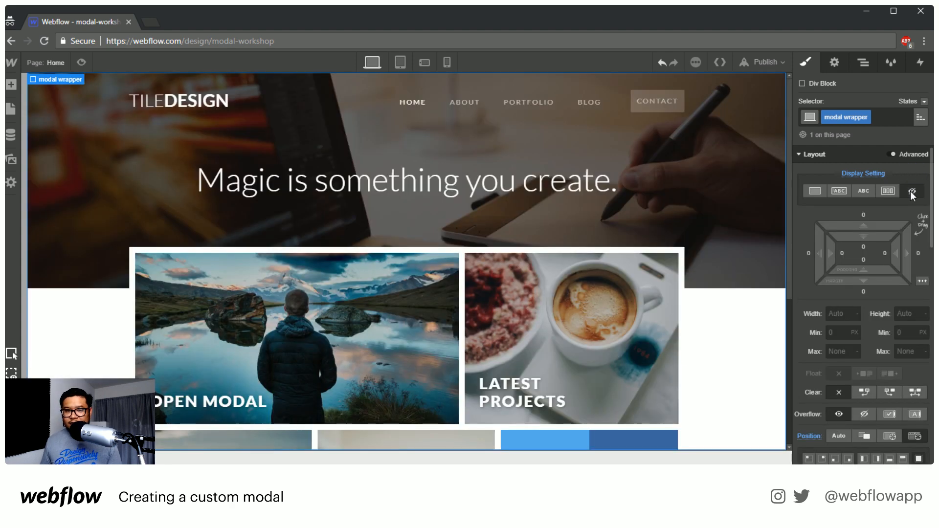
click(888, 191)
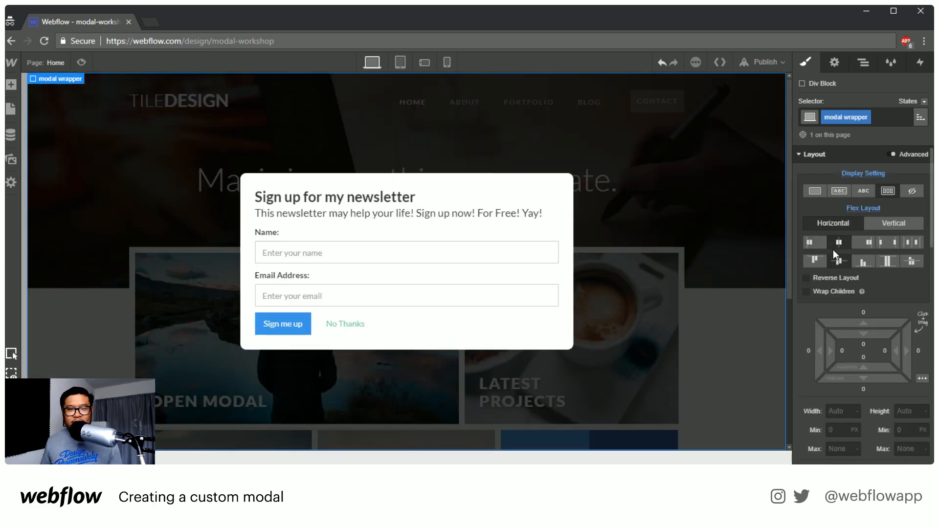
click(921, 193)
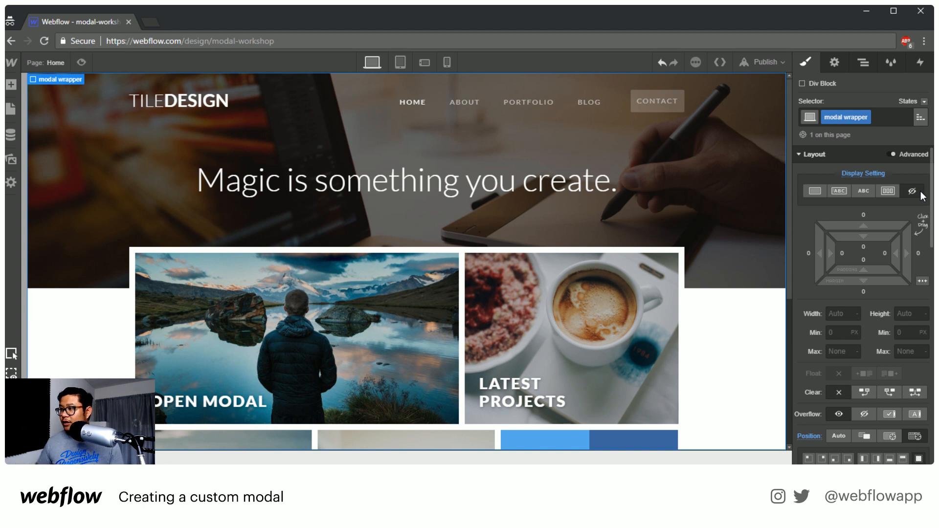
Add a Mouse Click (Tap) trigger to the Open Modal Hero Tile with Start an Animation as its first-click action
click(865, 66)
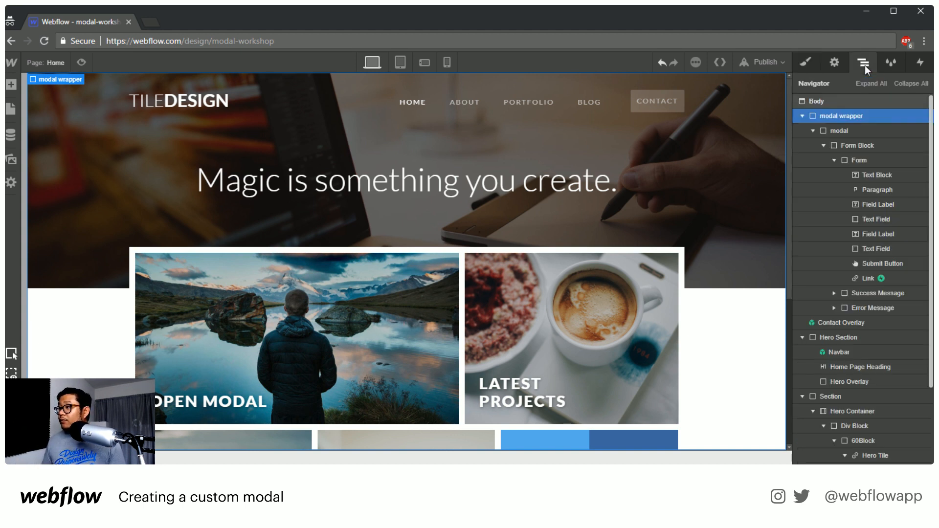
click(224, 272)
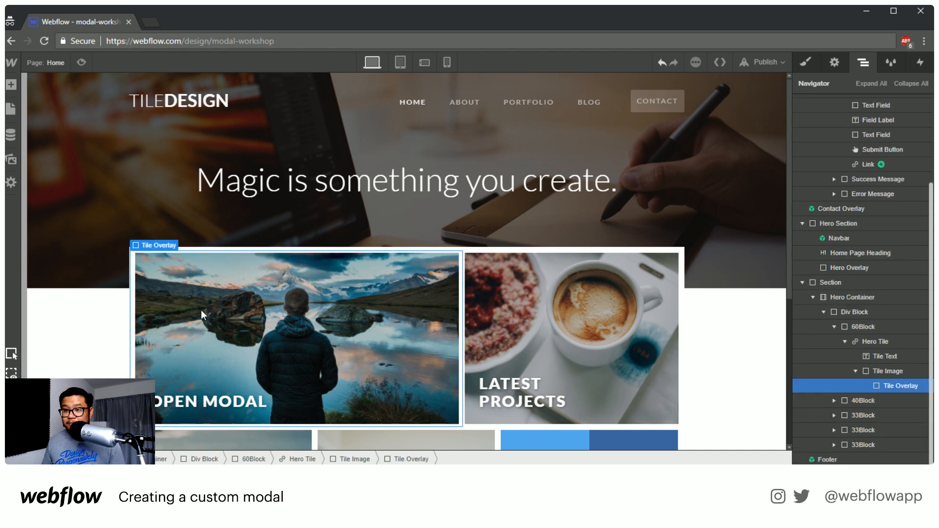
click(883, 342)
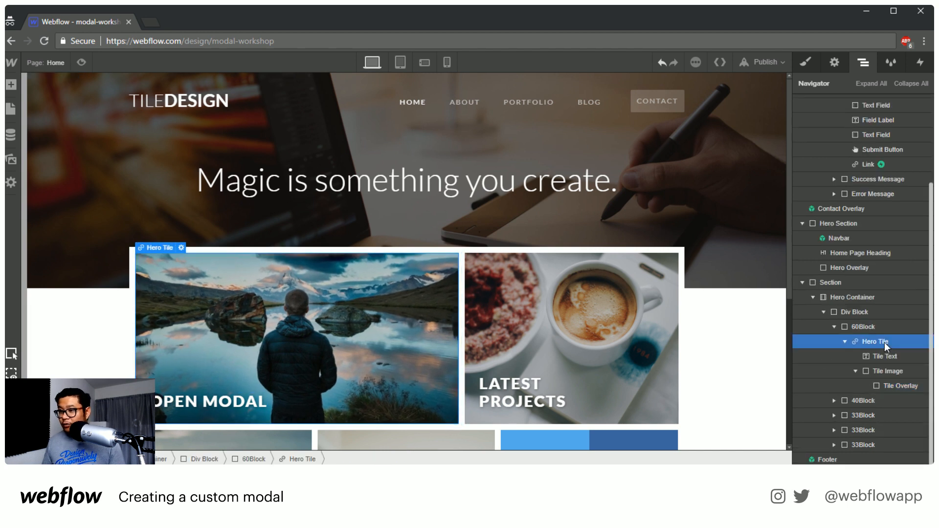
click(920, 64)
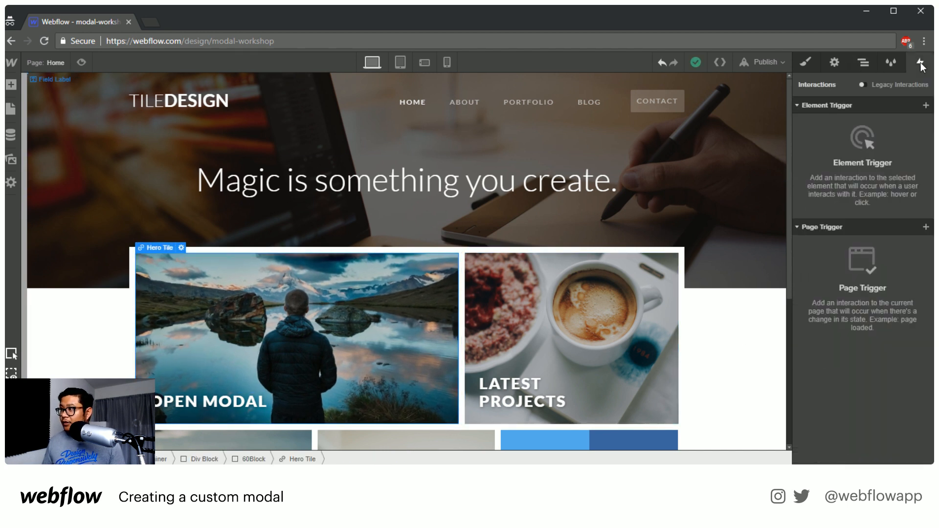
click(924, 106)
click(847, 124)
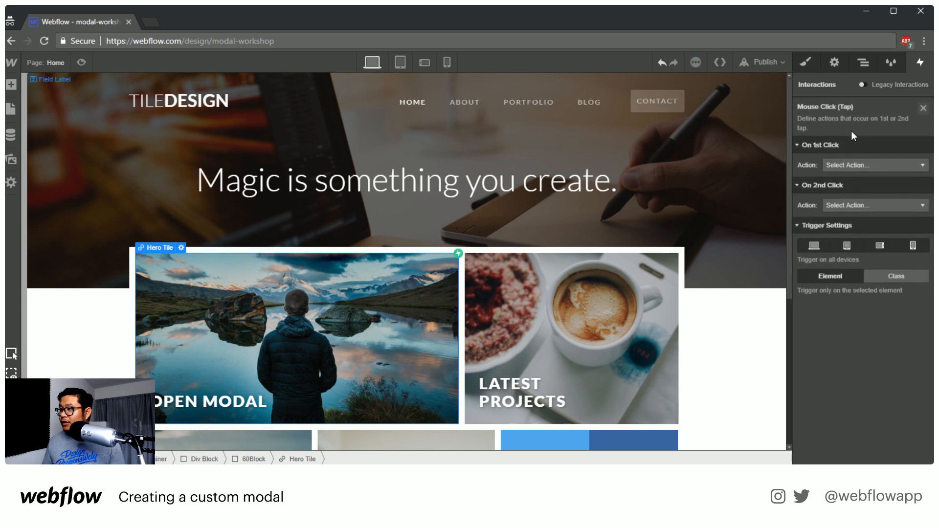
click(845, 163)
click(846, 160)
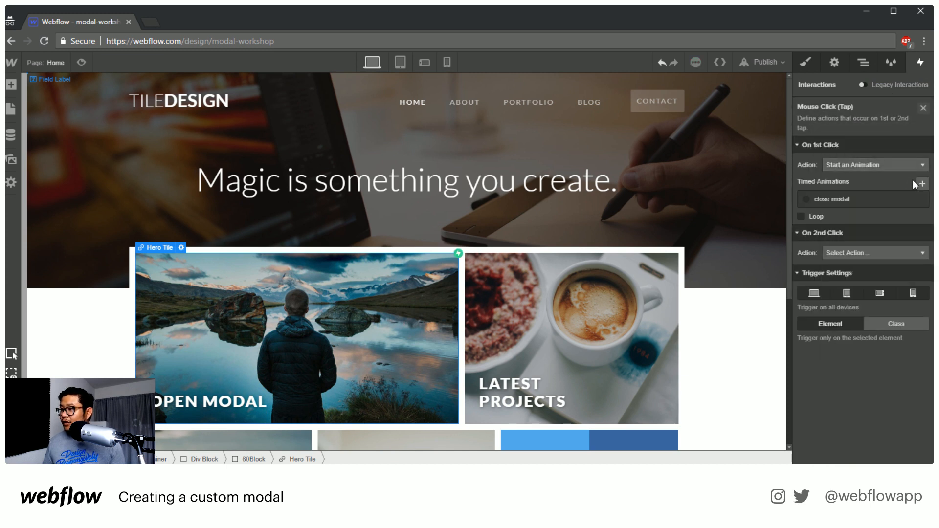
Create a timed animation named "open modal" for the Hero Tile's first click
click(921, 183)
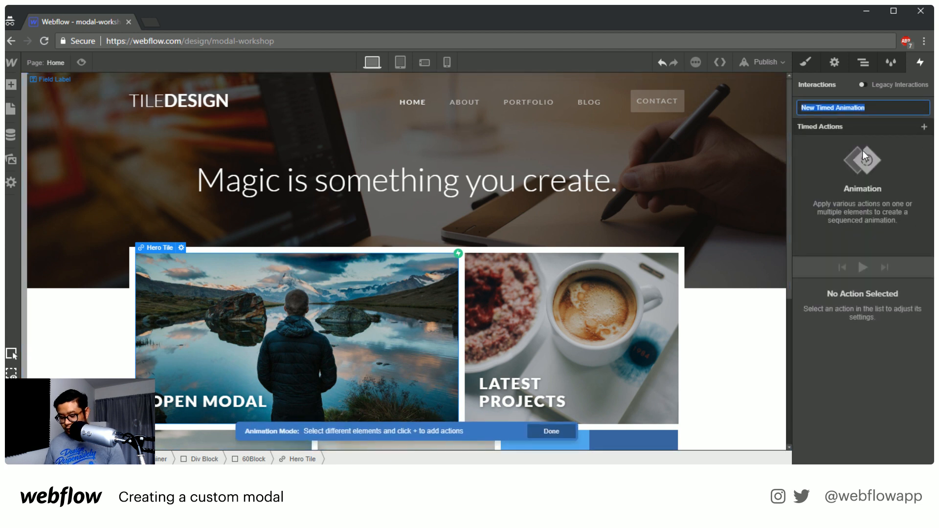
text(open modal)
key(Return)
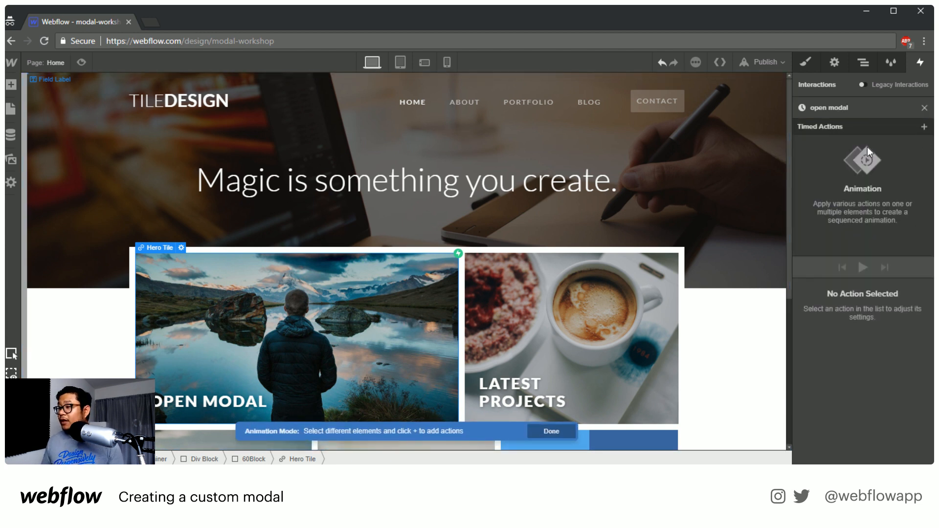
click(924, 127)
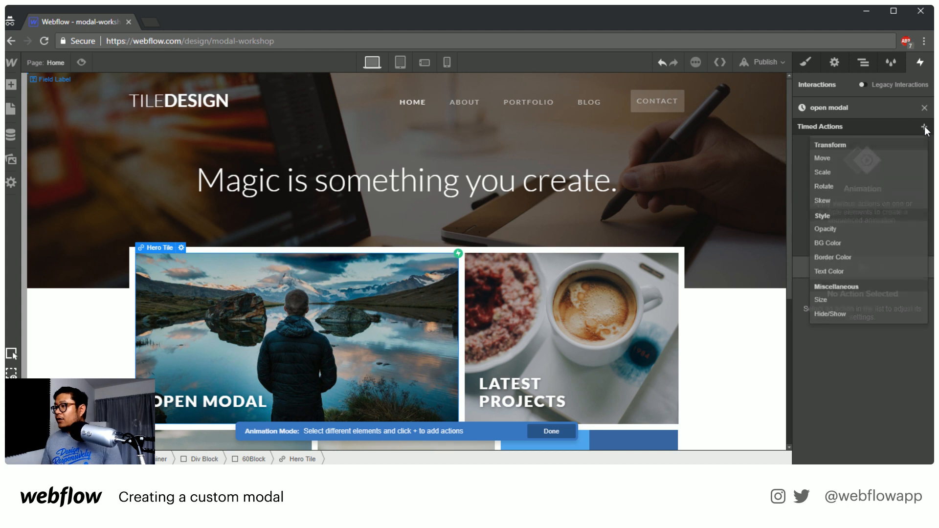
click(839, 316)
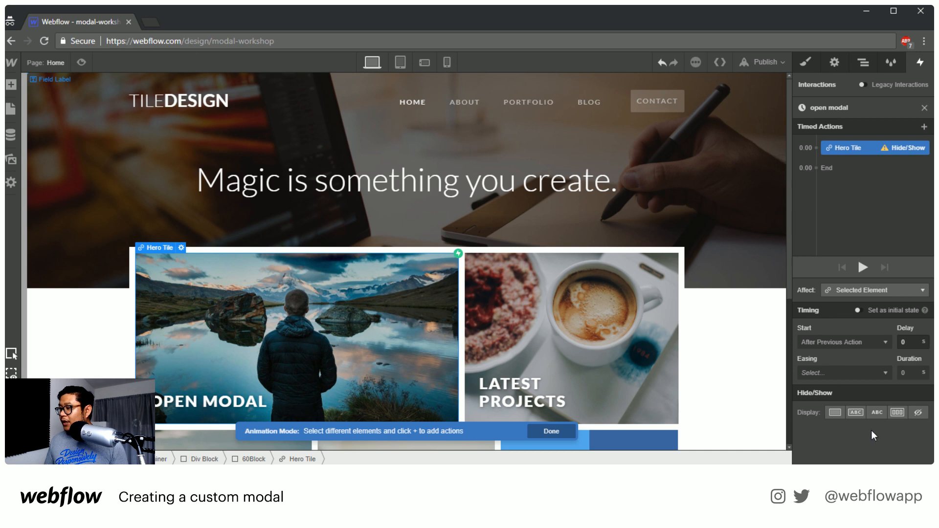
click(897, 413)
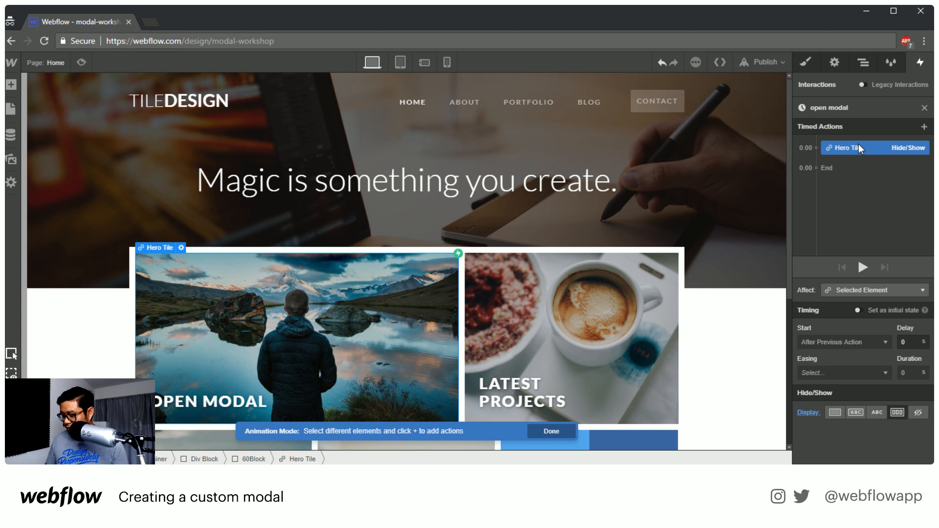
key(Delete)
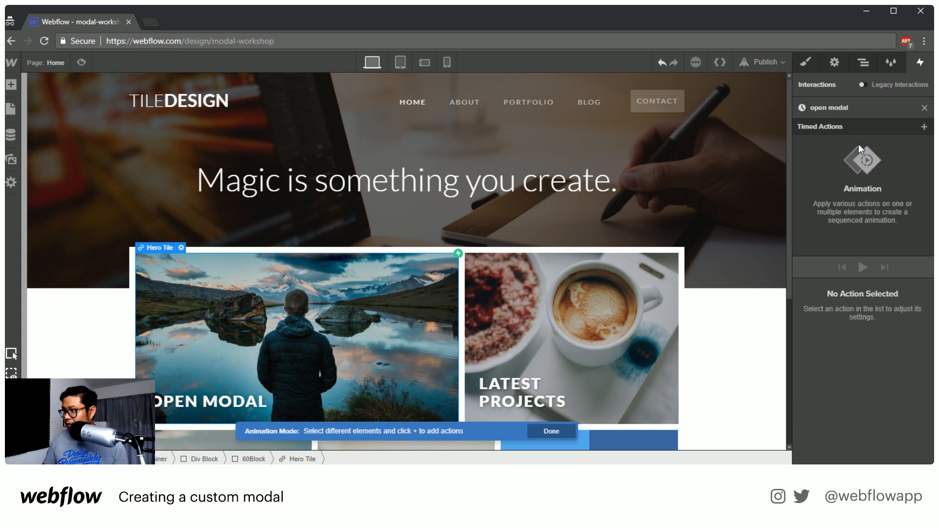
Select the modal wrapper in the page structure and add a Hide/Show action for it with display set to Flex
click(862, 64)
scroll(861, 318, up, 3)
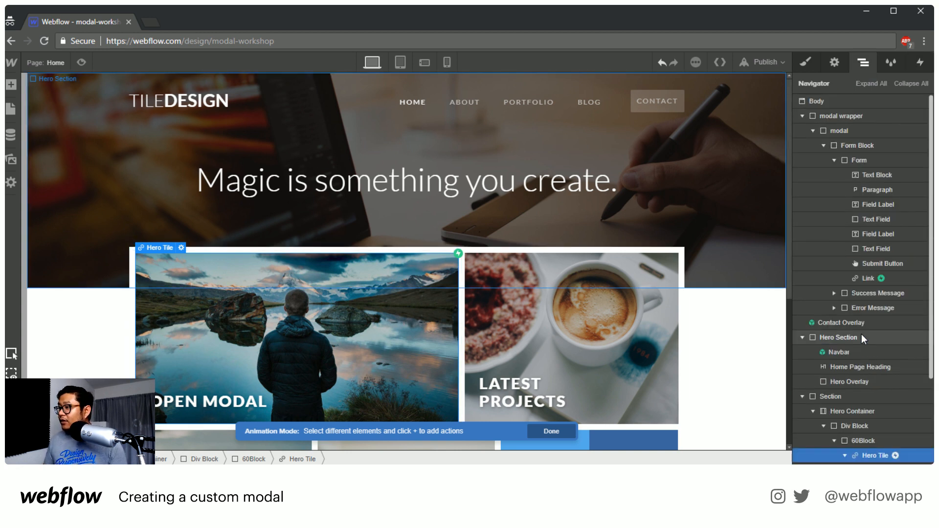
click(851, 116)
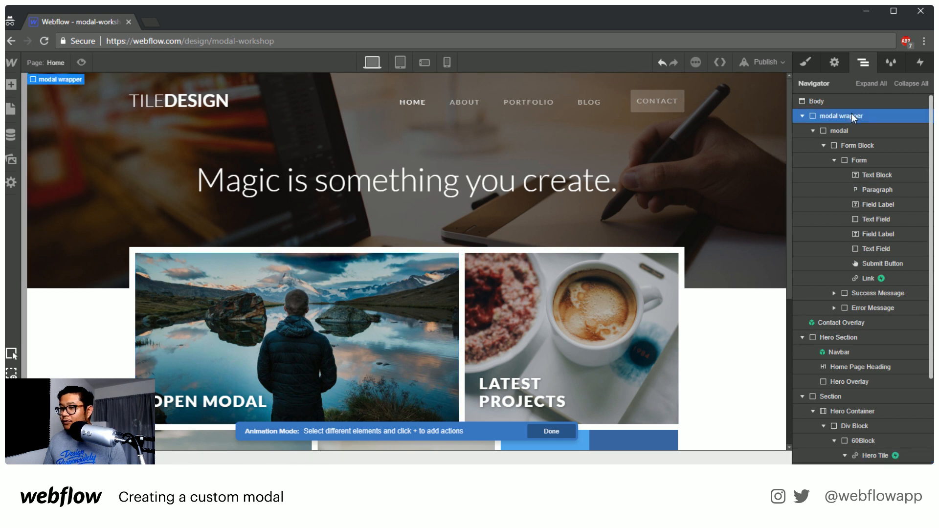
click(921, 62)
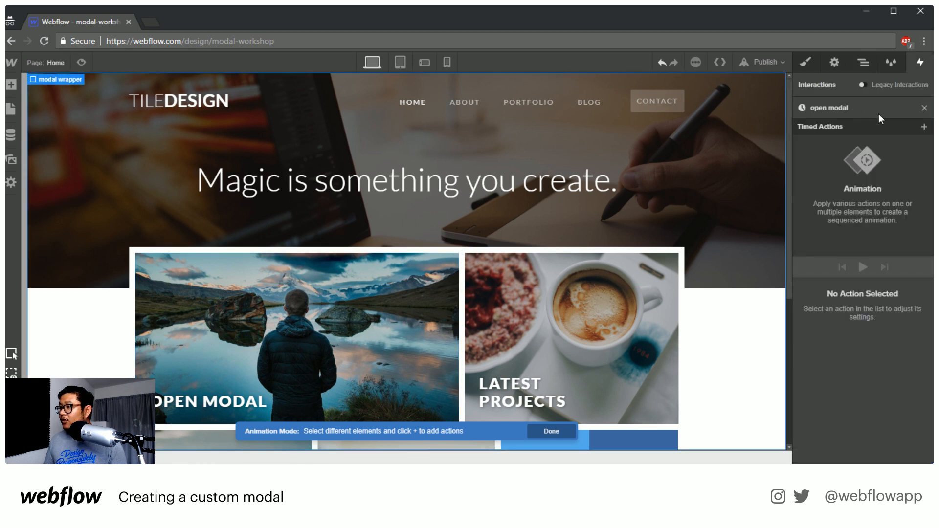
click(924, 128)
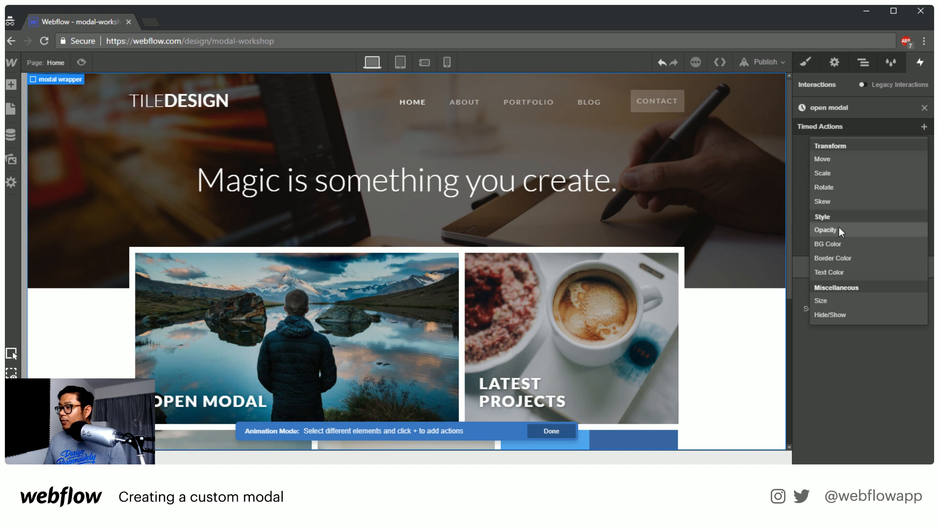
click(842, 315)
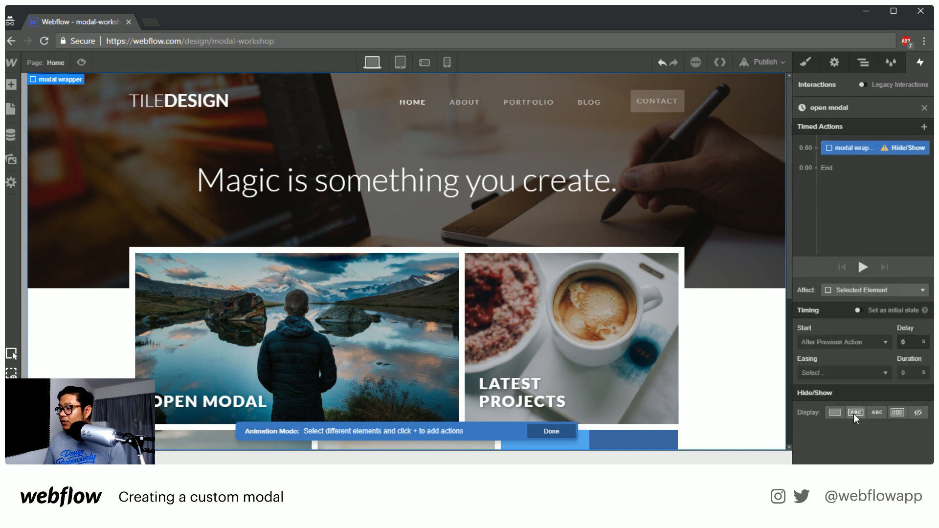
click(896, 413)
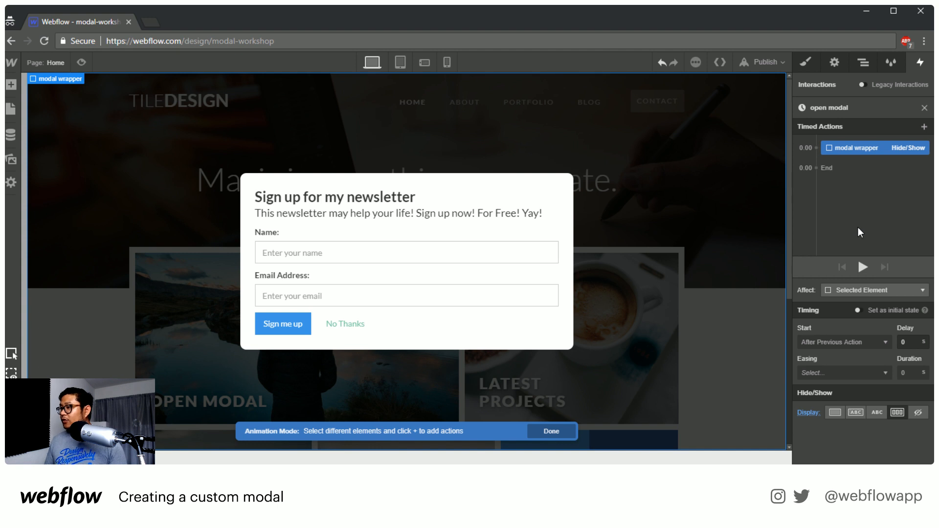
Add an Opacity action of 0% for the modal wrapper and set it as the initial state
click(924, 126)
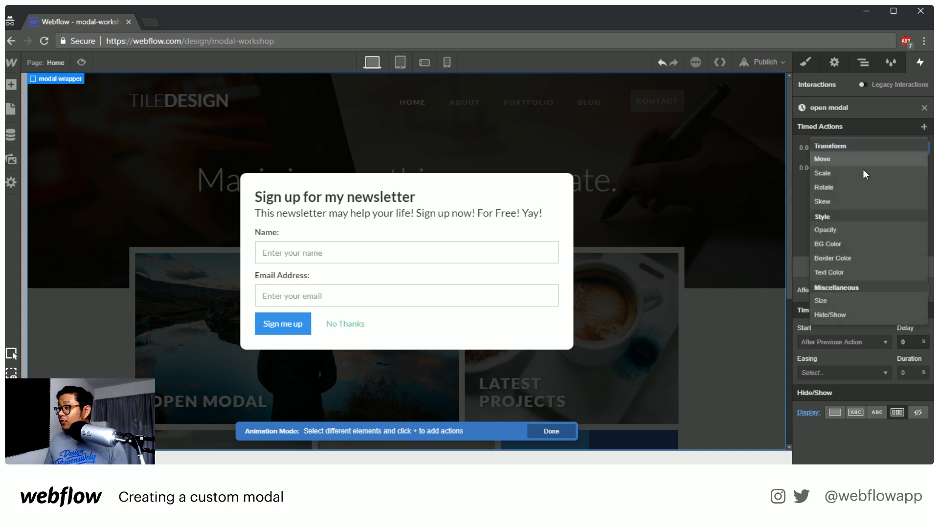
click(842, 229)
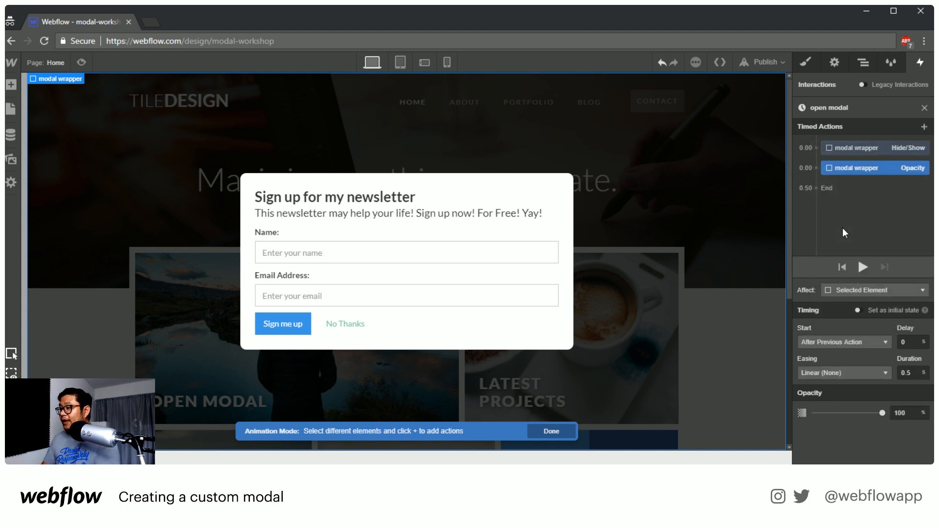
click(908, 413)
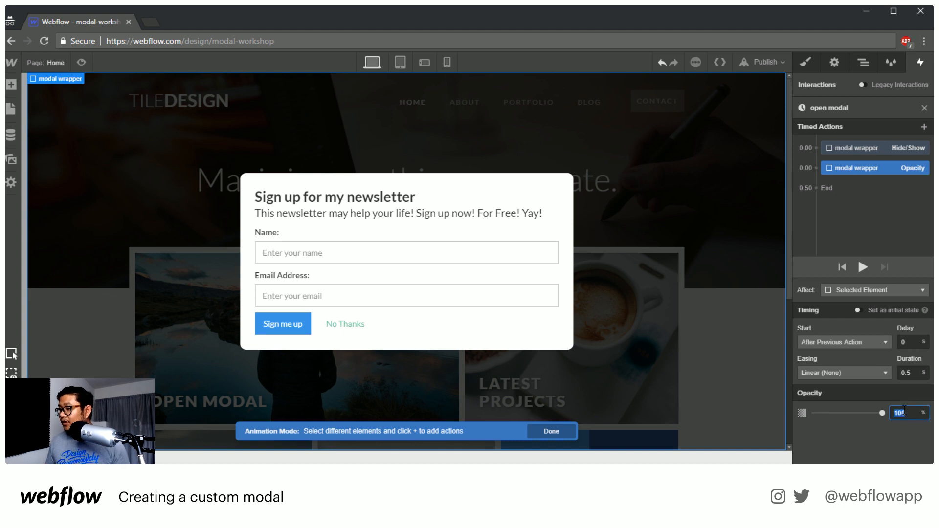
text(0)
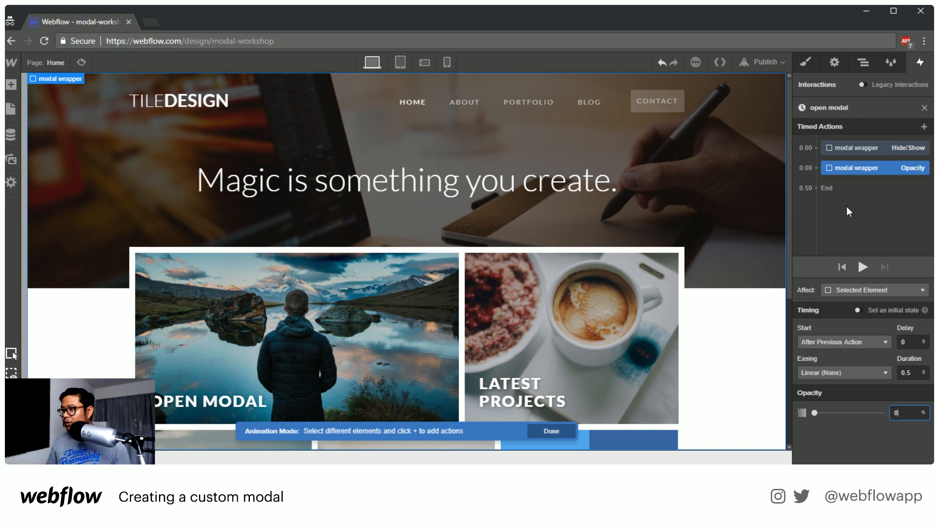
click(881, 310)
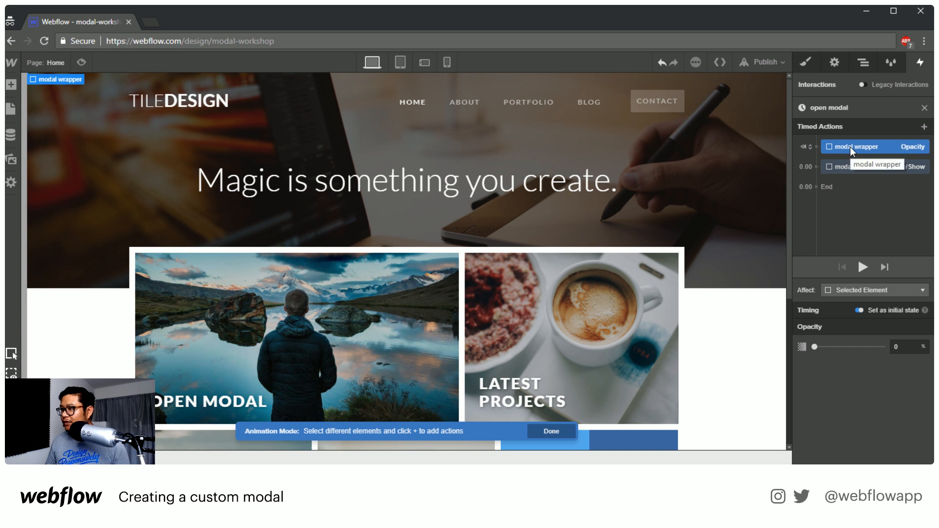
Add a second Opacity action for the modal wrapper at the end of the timeline, at 100% over 0.5 s
click(816, 167)
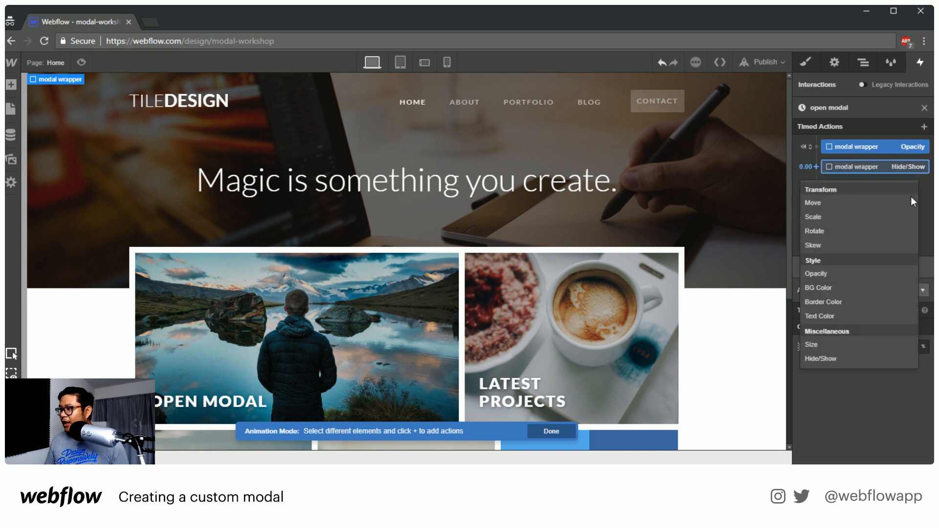
click(929, 202)
click(816, 187)
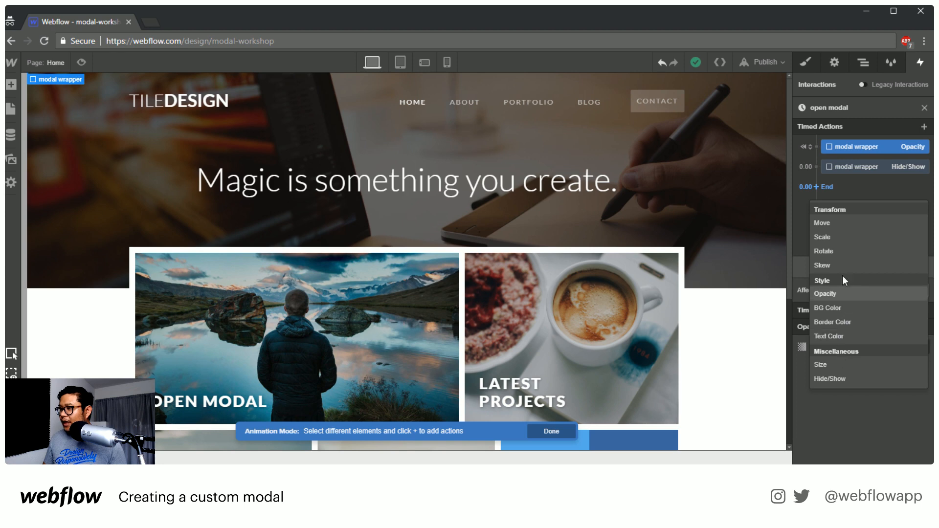
click(836, 293)
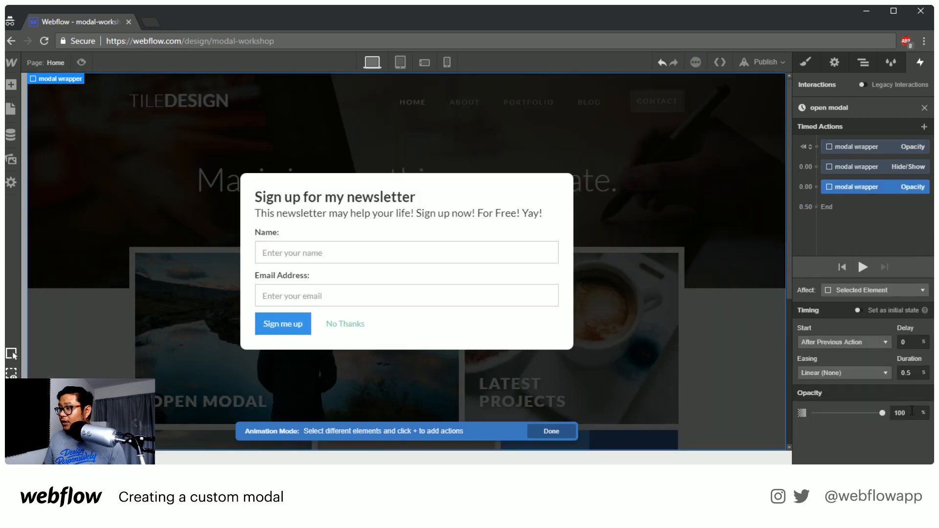
Play the open modal animation twice to check the fade-in, and close the animation editor
click(863, 268)
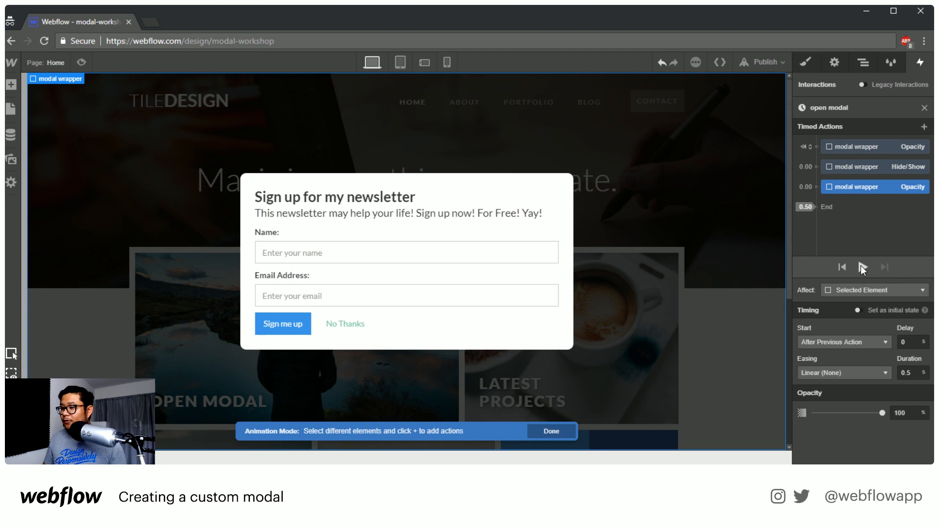
click(862, 267)
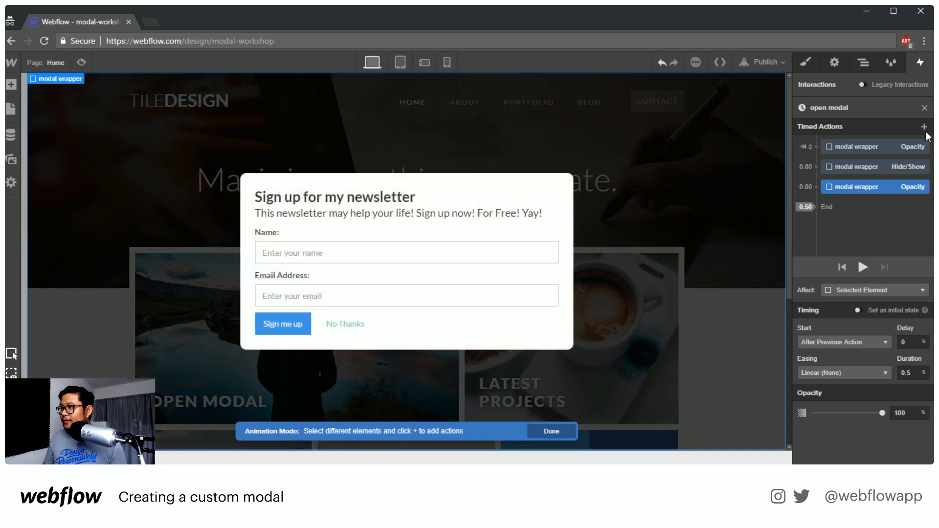
click(924, 108)
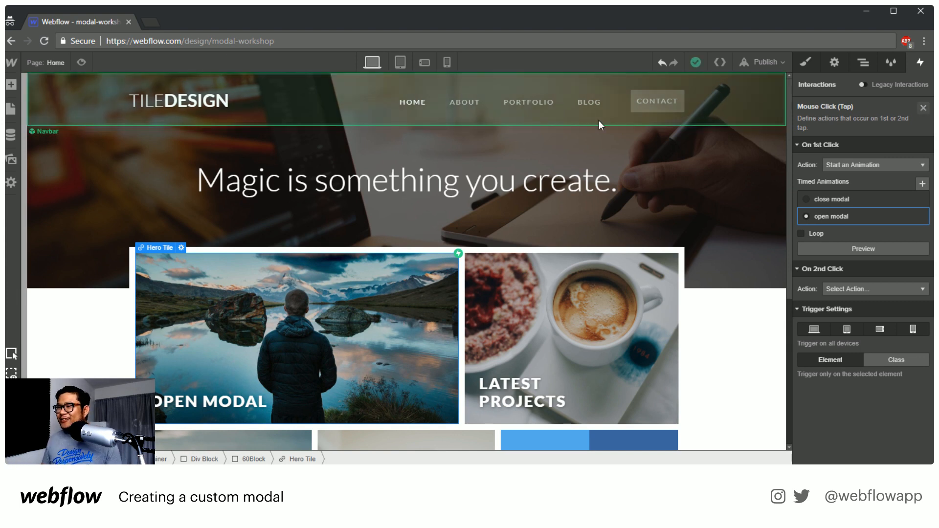
Preview the Home page, test the Open Modal tile, and return to the Home page in design mode
click(589, 181)
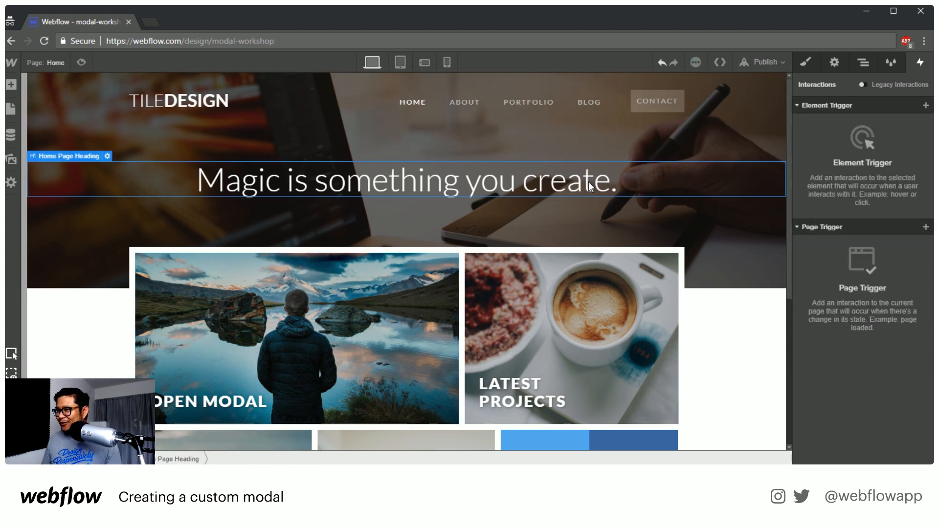
click(81, 64)
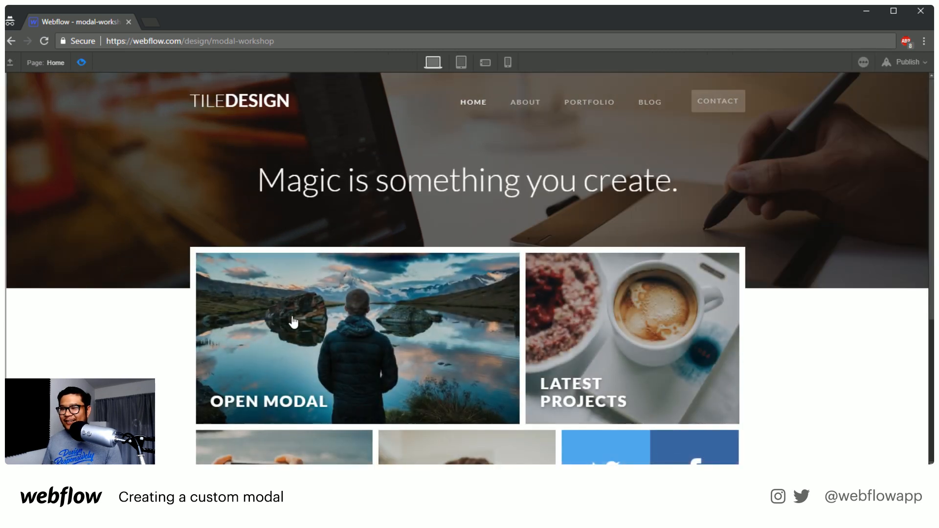
click(383, 323)
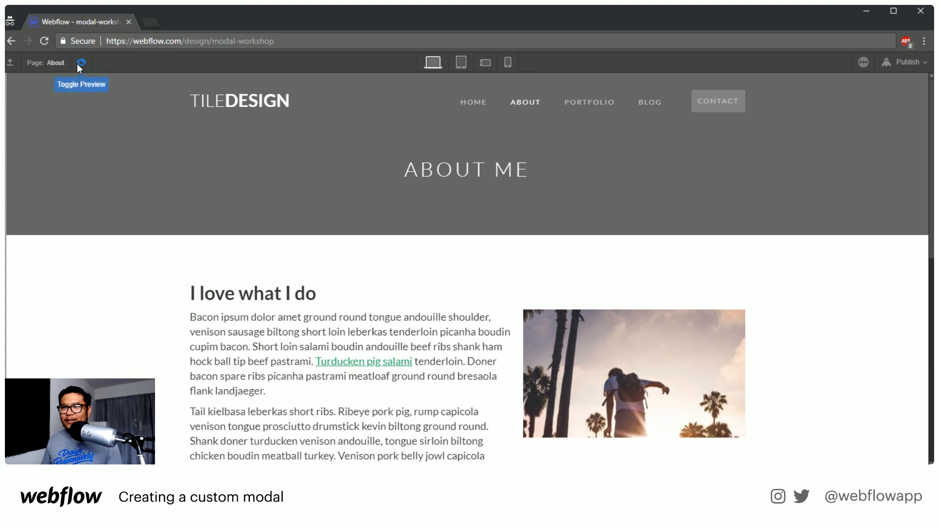
click(50, 154)
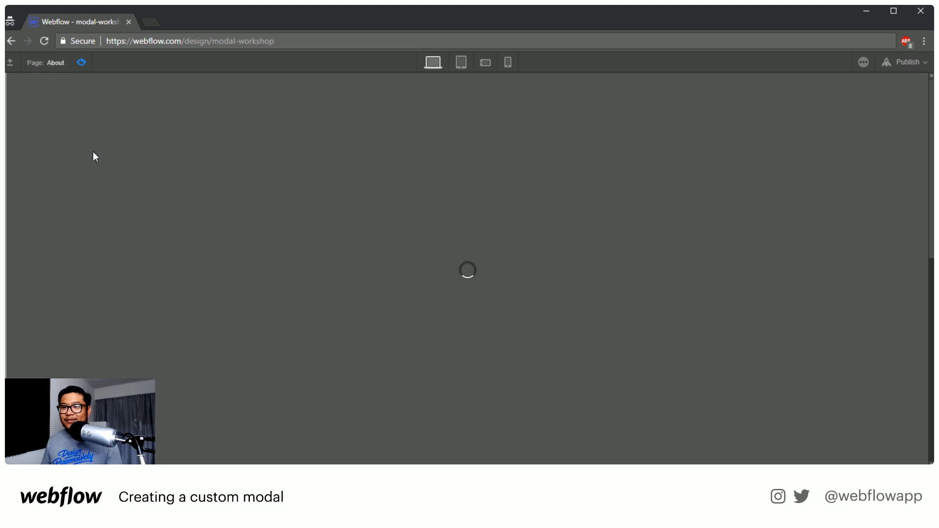
click(81, 63)
Select the Open Modal Hero Tile and switch its link from the About page to an empty URL link
click(223, 257)
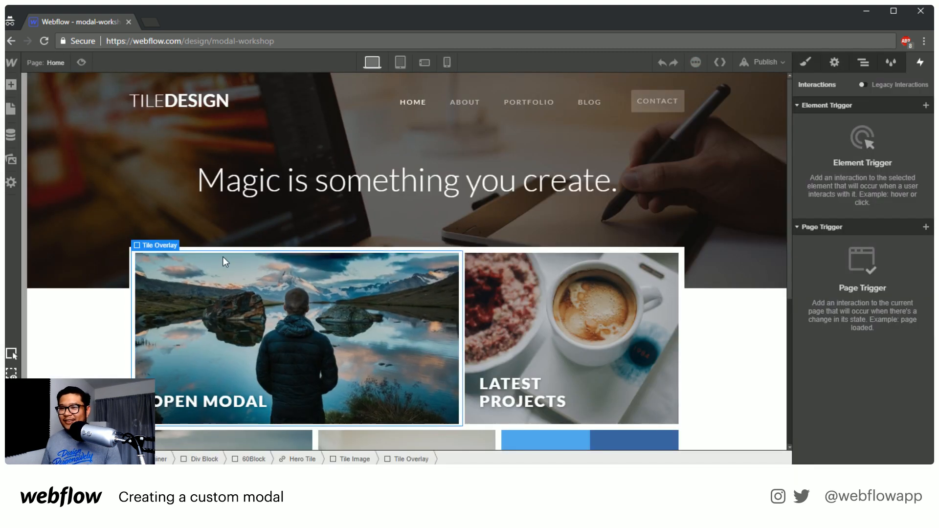
click(307, 453)
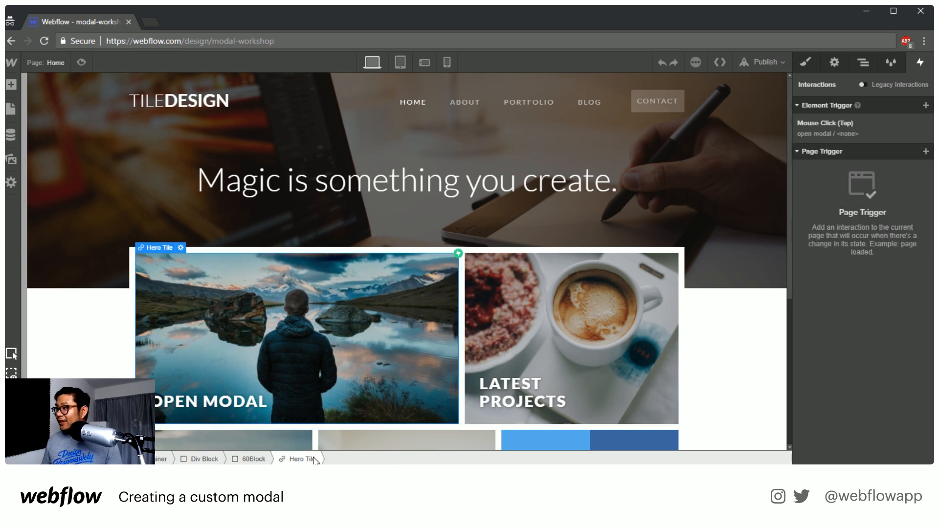
click(835, 62)
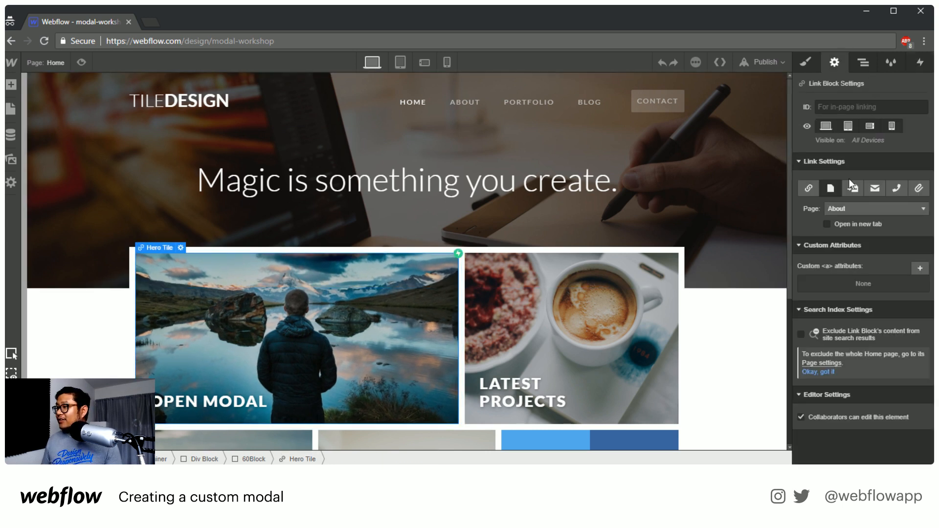
click(808, 189)
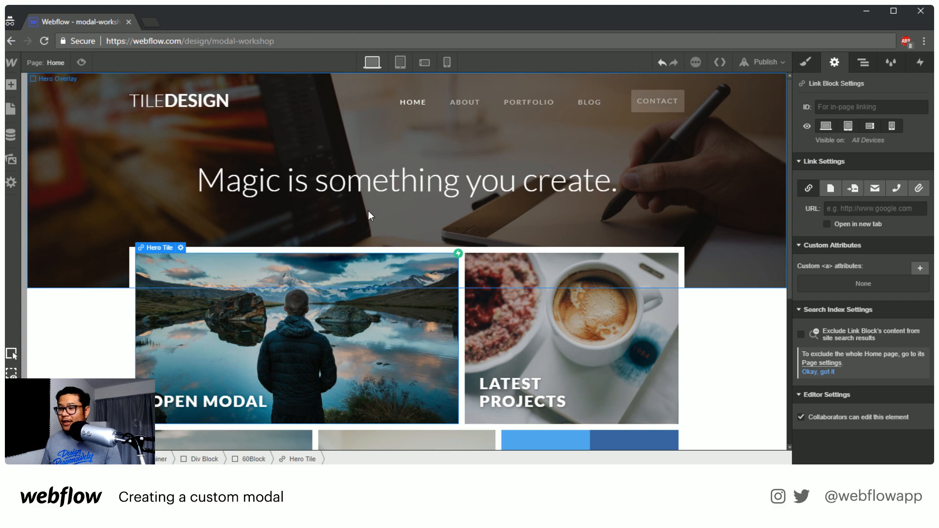
Preview the page, test opening the modal from the Open Modal tile and closing it with No Thanks, and exit the preview
click(81, 63)
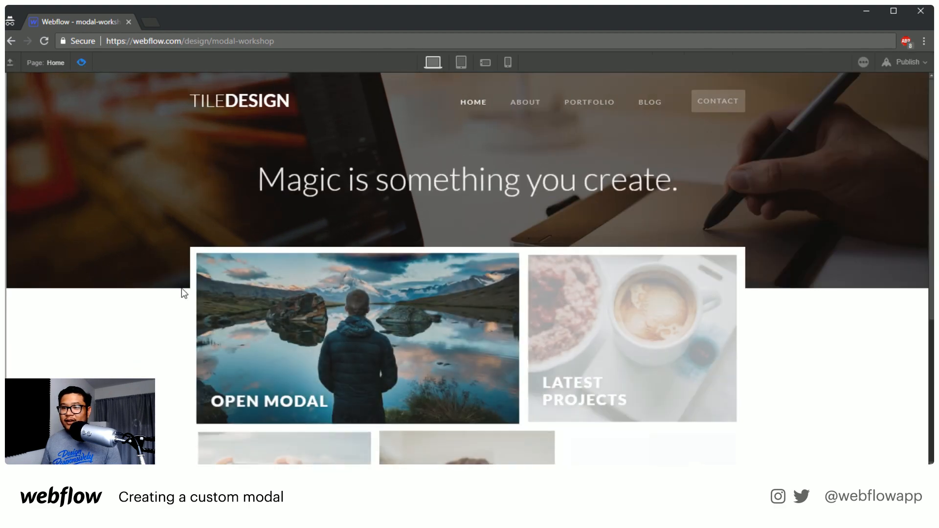
click(309, 293)
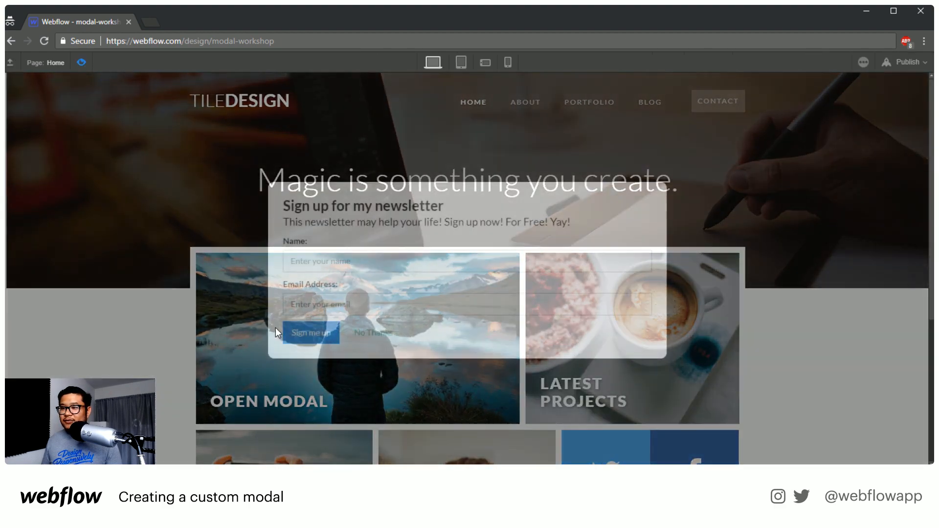
click(370, 332)
click(370, 337)
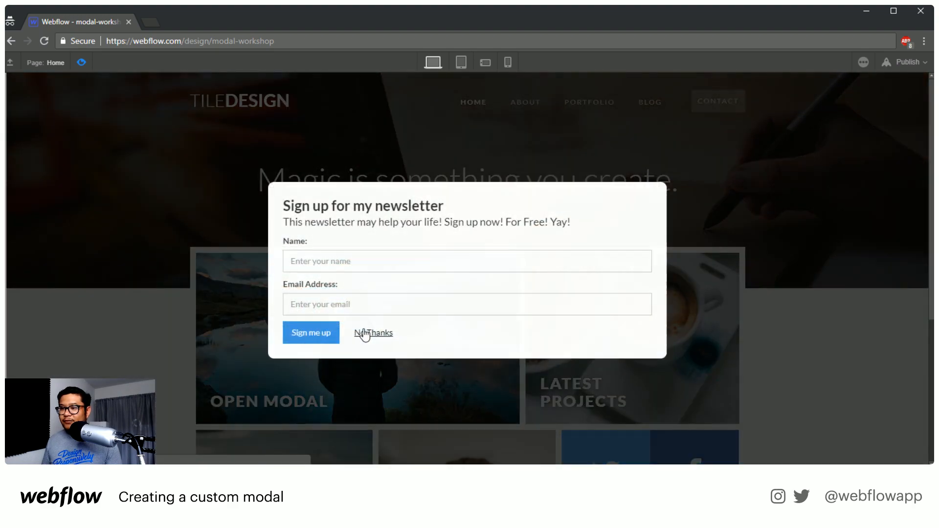
click(362, 332)
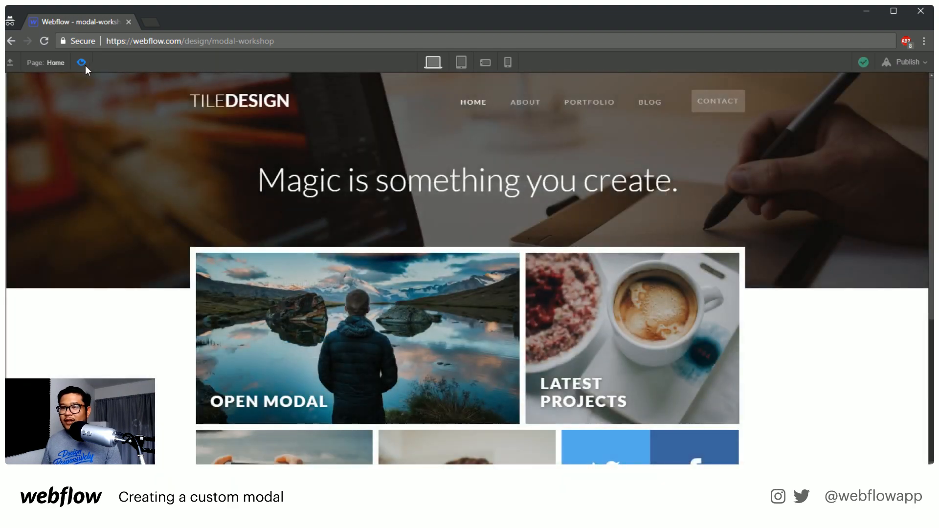
click(84, 64)
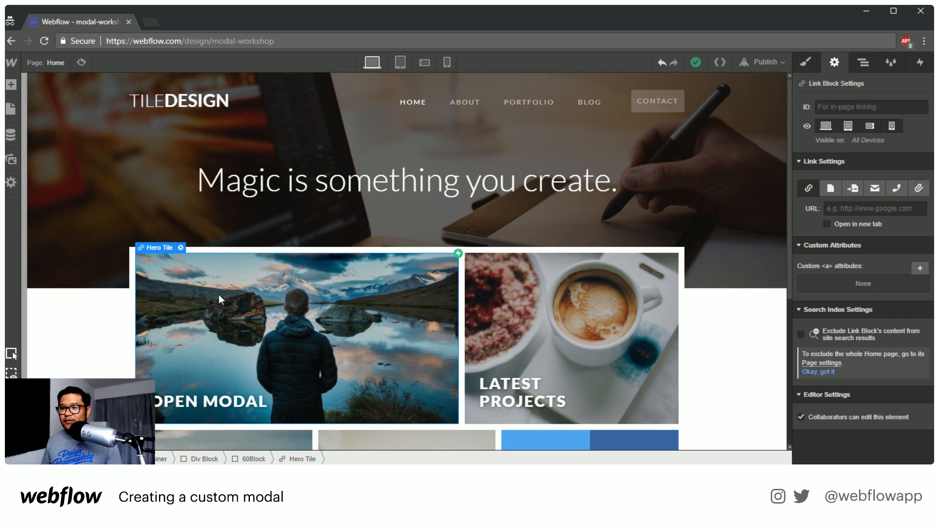
Set the cursor effect of the Open Modal Hero Tile to pointer
click(806, 61)
scroll(873, 330, down, 10)
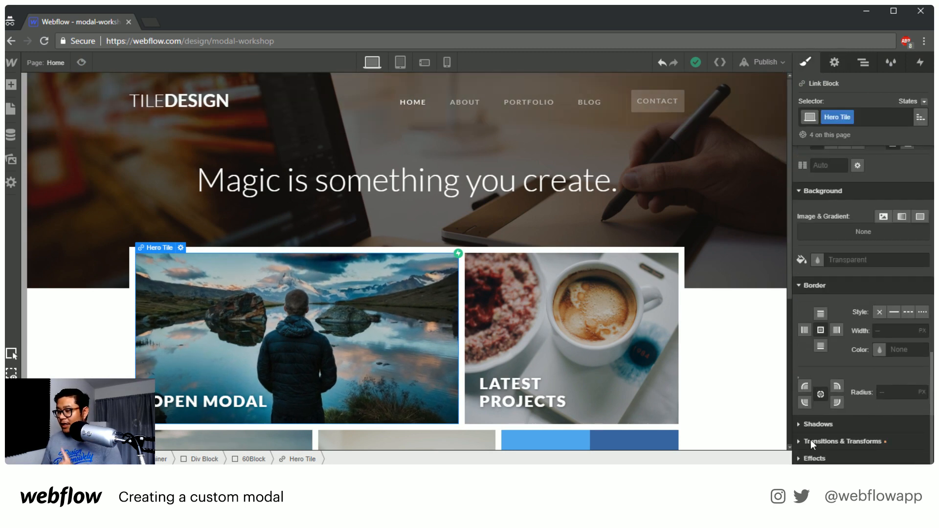
click(813, 458)
scroll(866, 416, down, 2)
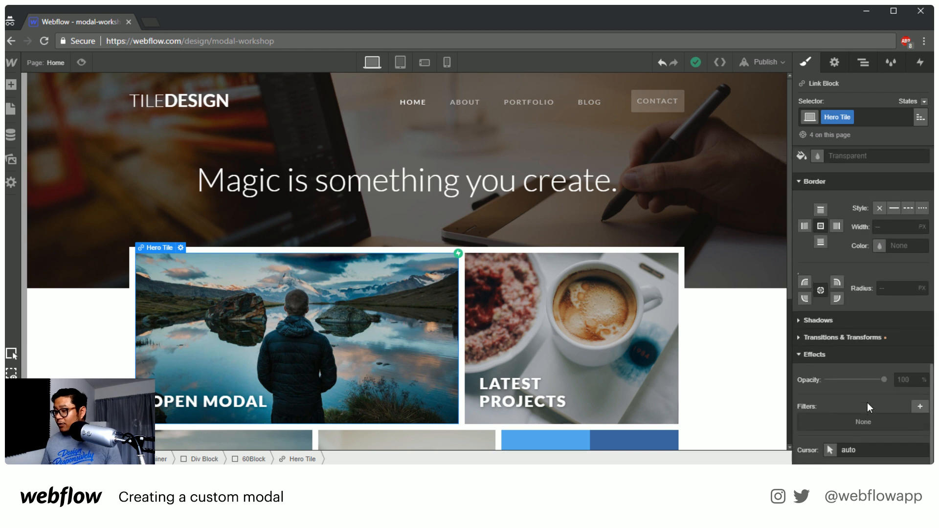
click(831, 449)
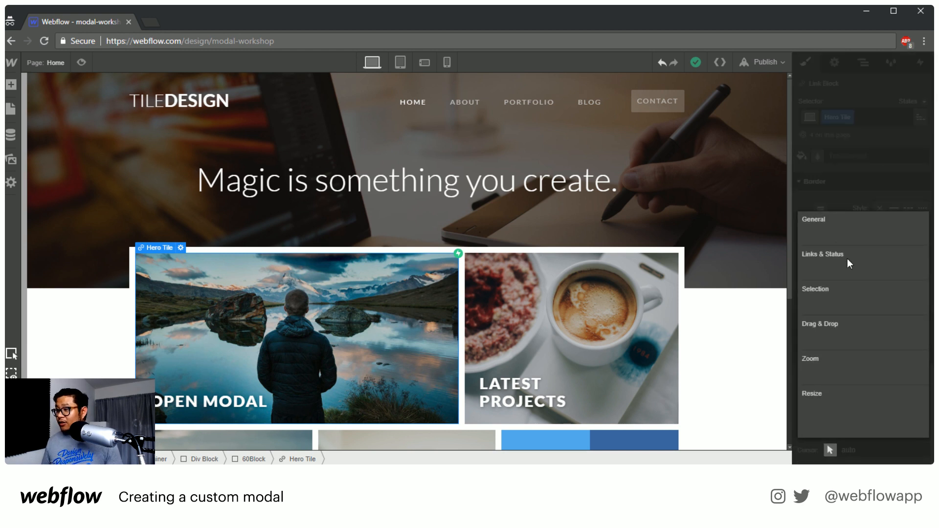
click(826, 228)
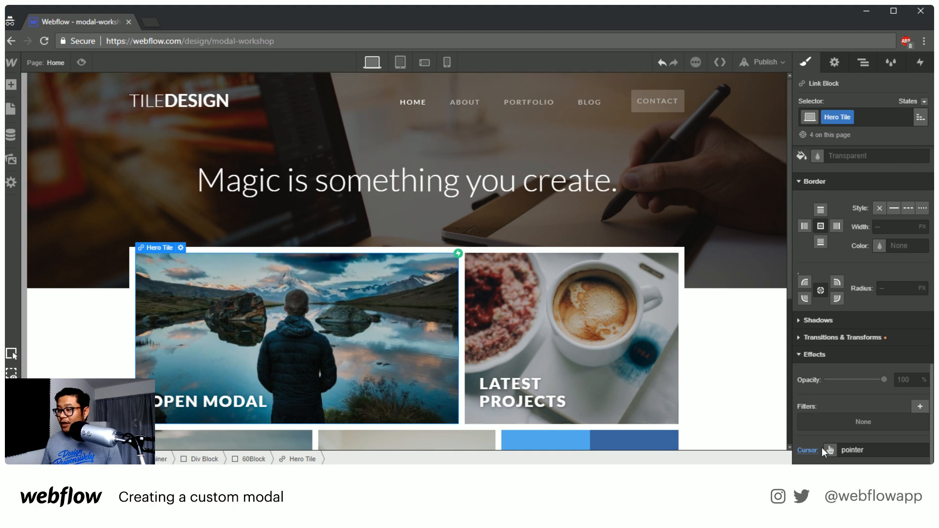
Preview the page and test twice opening the modal from the Open Modal tile and dismissing it with No Thanks
click(81, 62)
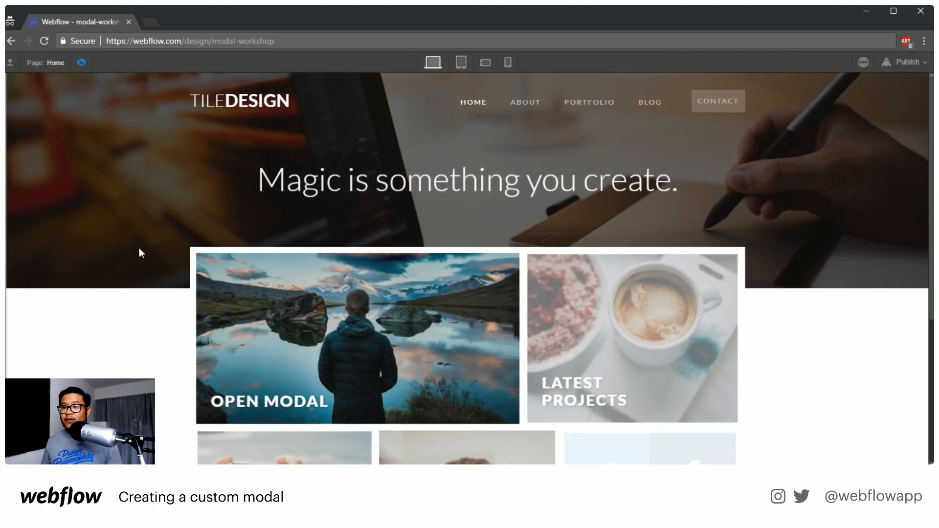
click(364, 303)
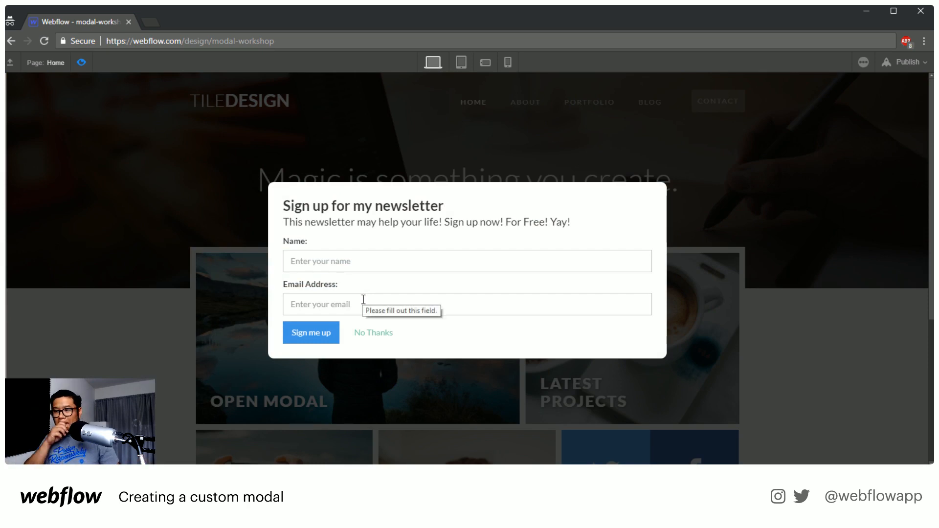
click(364, 335)
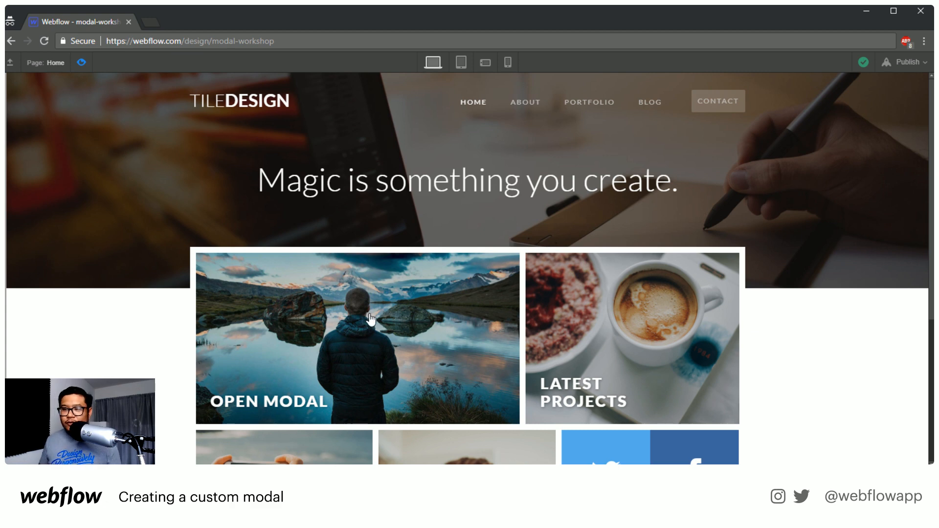
click(370, 319)
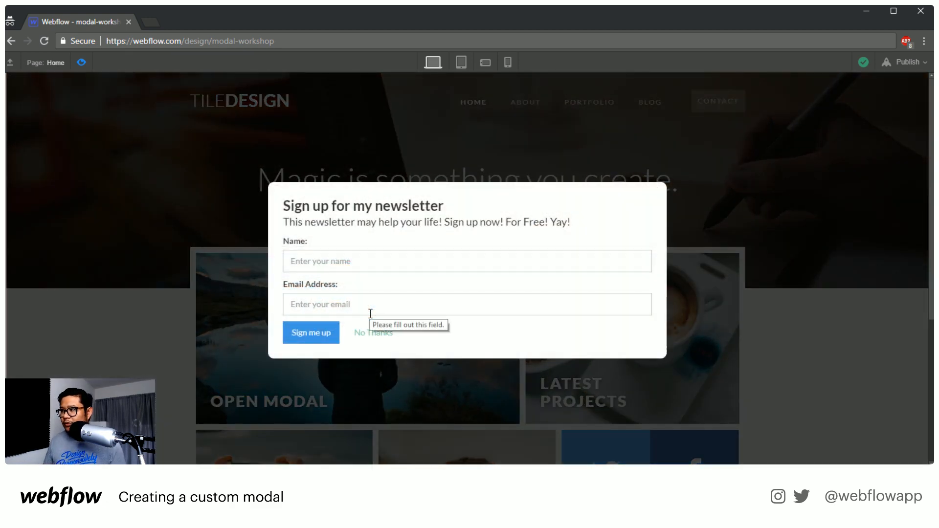
click(369, 333)
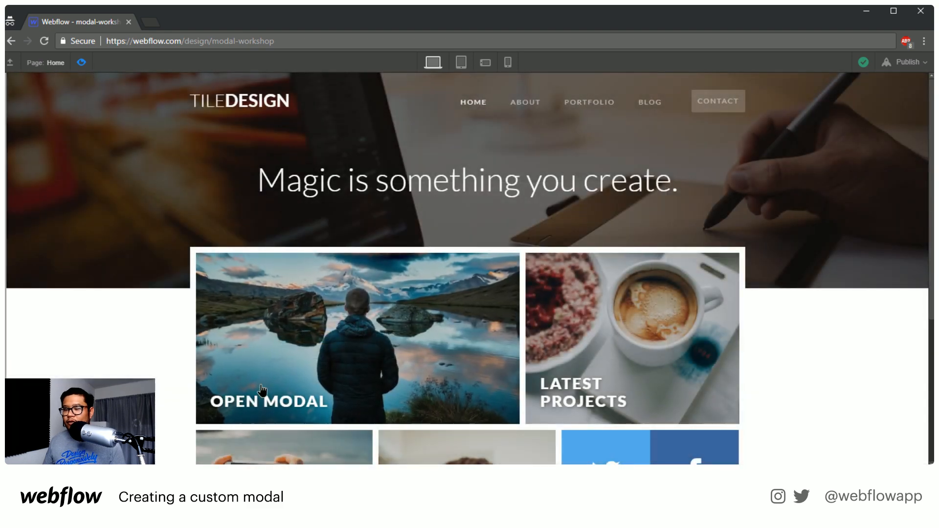
Reopen the modal, test whether the dark area outside it dismisses it, open it once more and exit the preview
click(362, 390)
drag(787, 372, 719, 281)
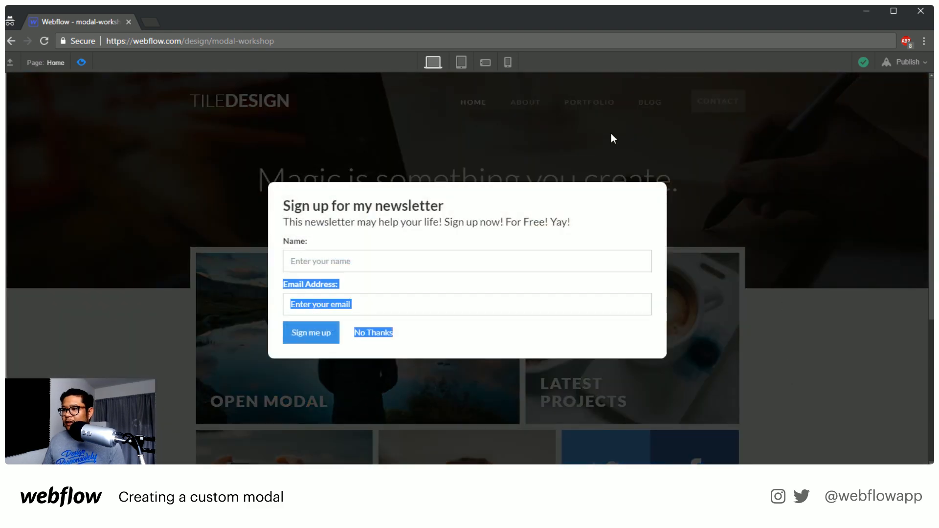
click(614, 133)
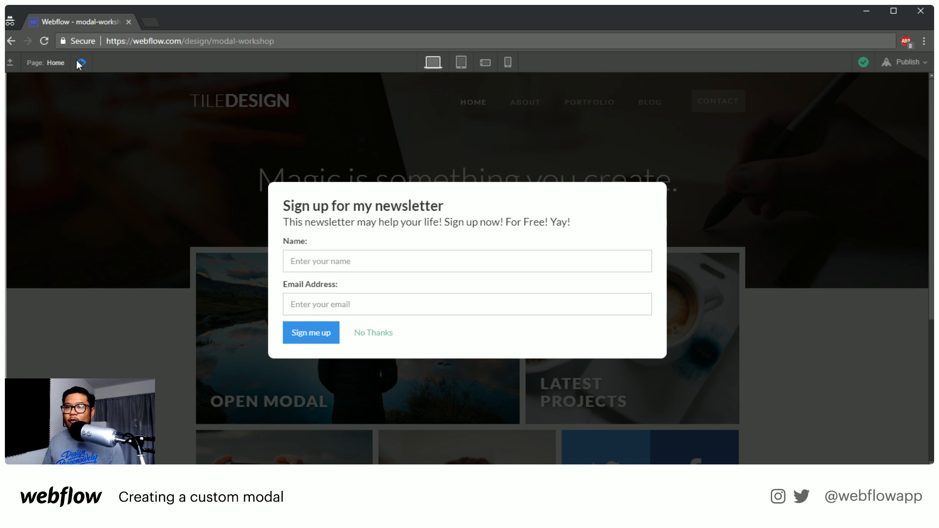
click(370, 337)
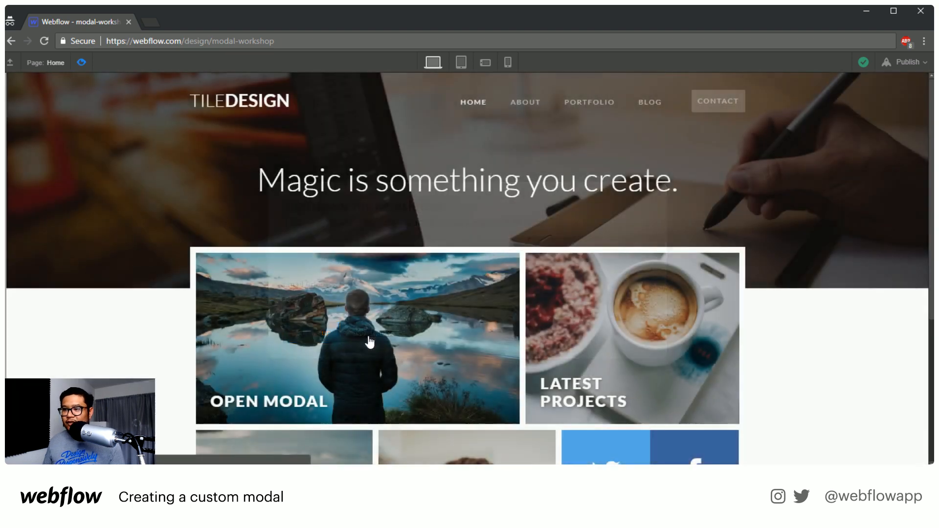
click(368, 341)
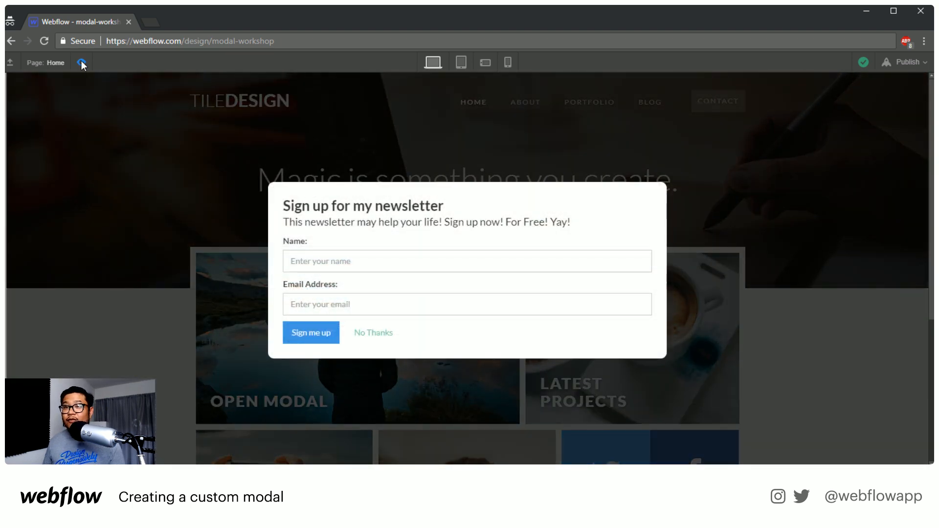
click(81, 62)
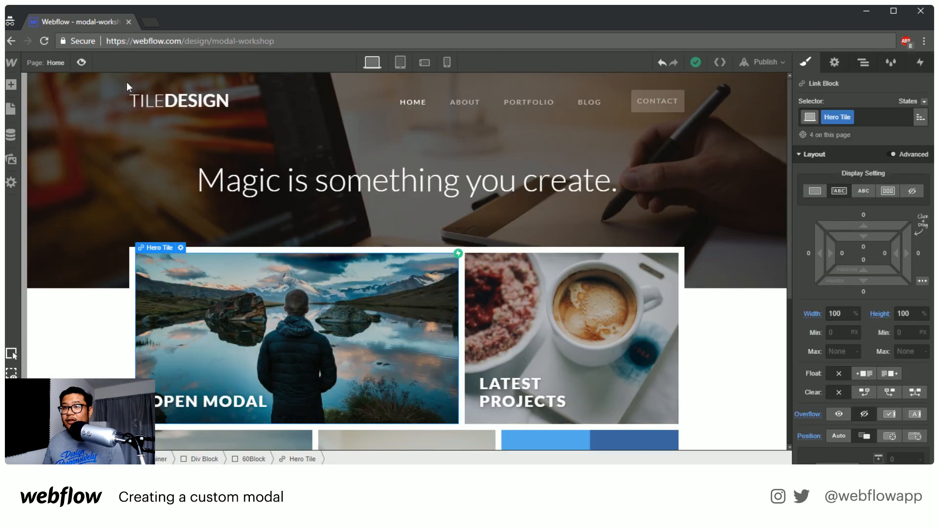
Try giving the modal wrapper a Mouse Click (Tap) trigger that starts the close modal animation on the first click
click(864, 65)
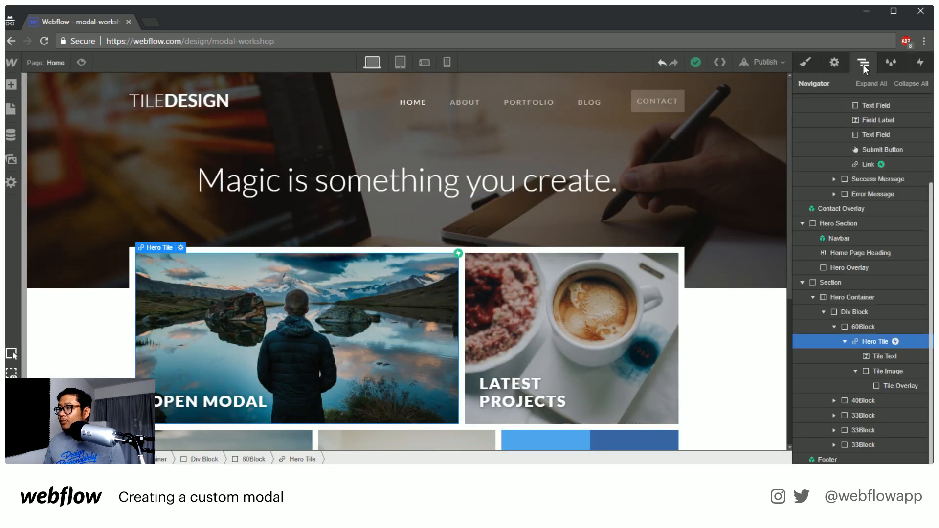
scroll(884, 312, up, 2)
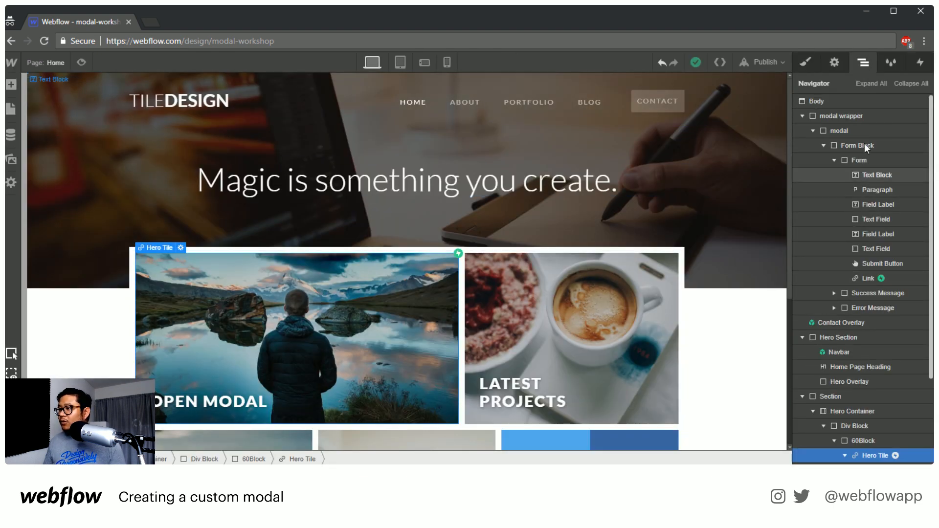
click(855, 115)
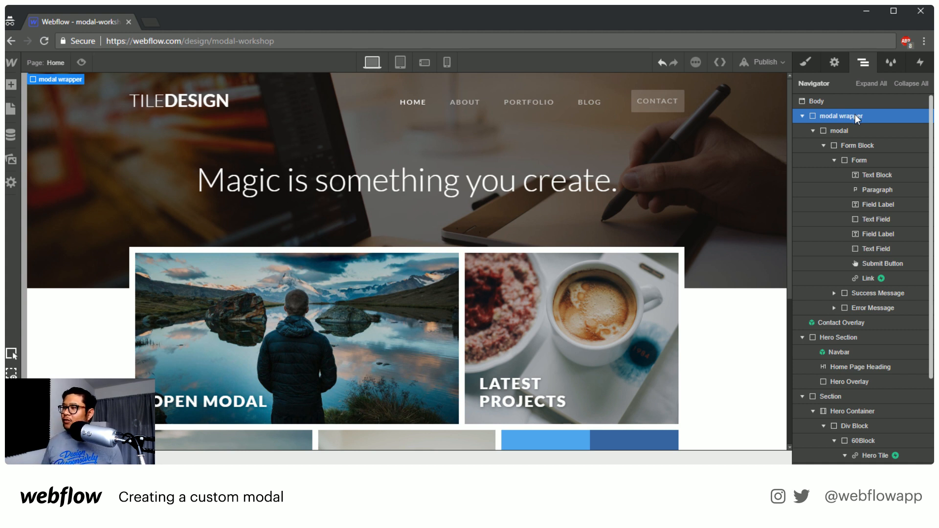
click(855, 131)
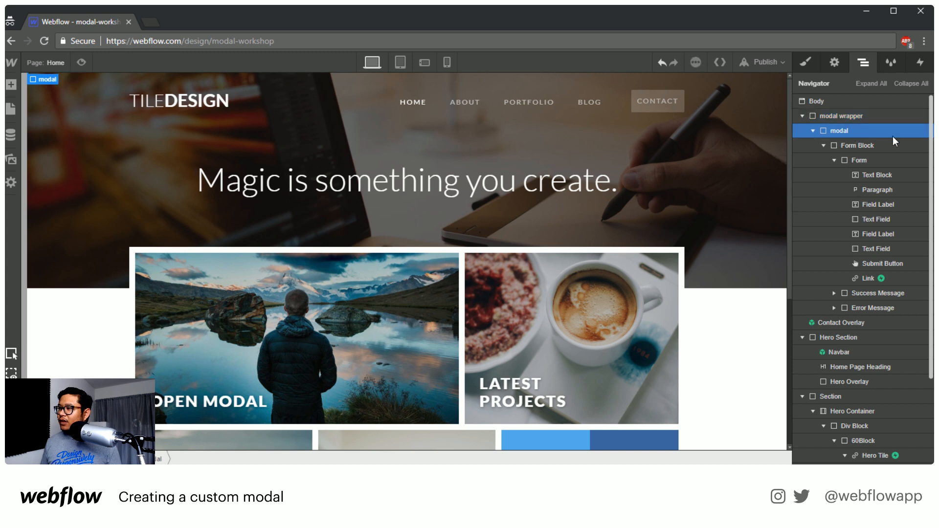
click(851, 115)
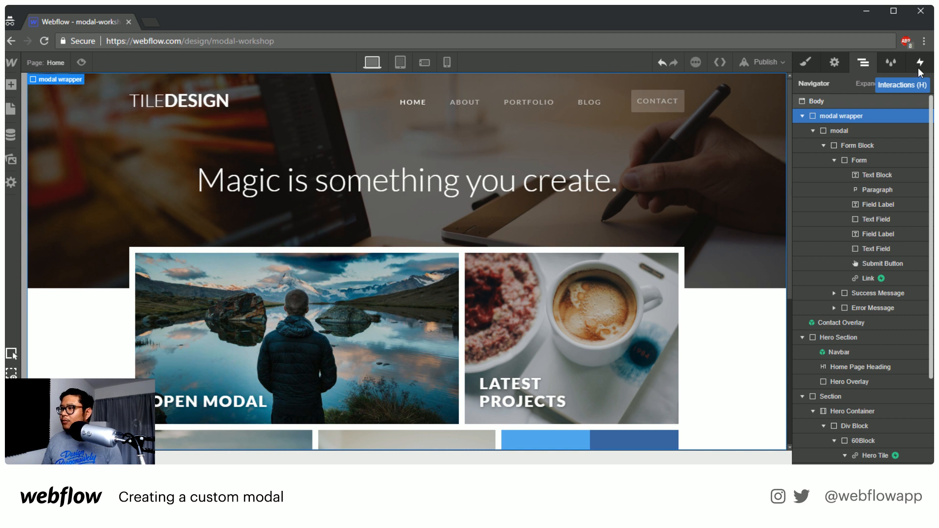
click(918, 62)
click(925, 106)
click(867, 124)
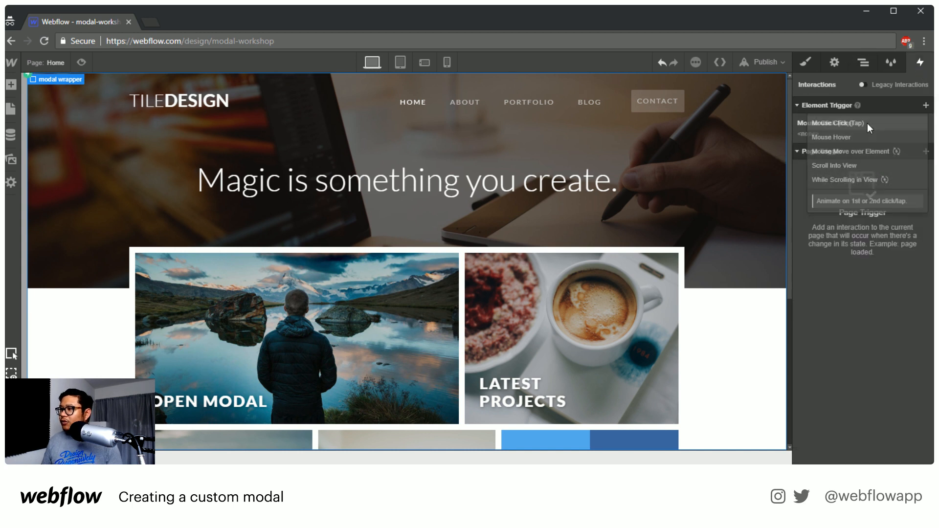
click(860, 167)
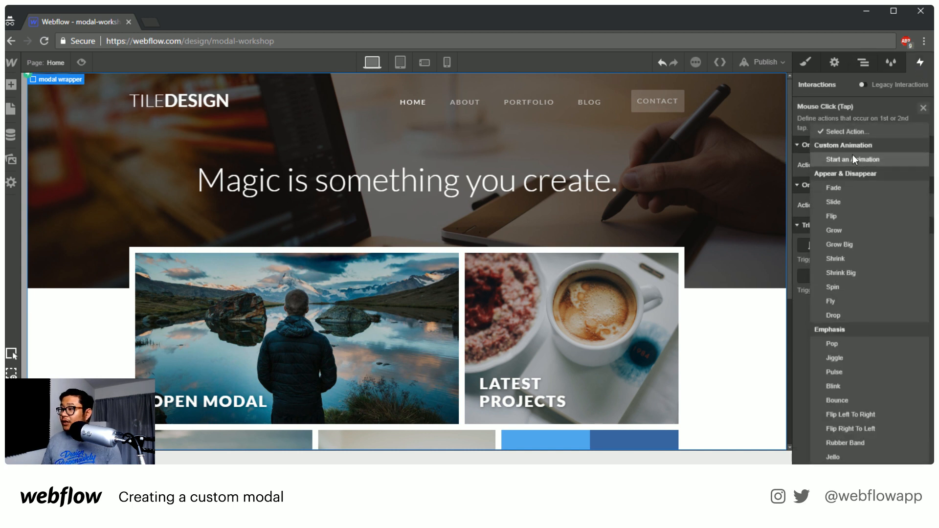
click(853, 158)
click(838, 200)
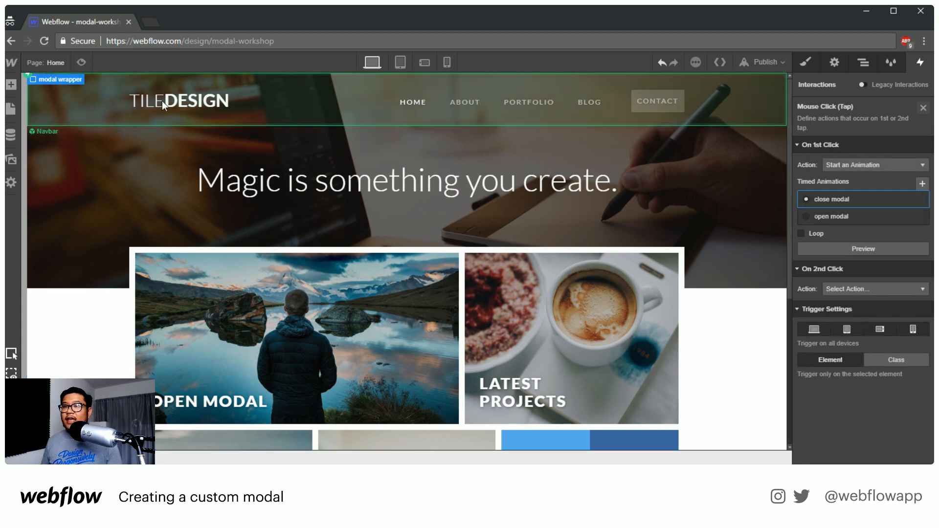
Preview the page, open the modal, test how it reacts when its Name field is selected, and exit the preview
click(85, 59)
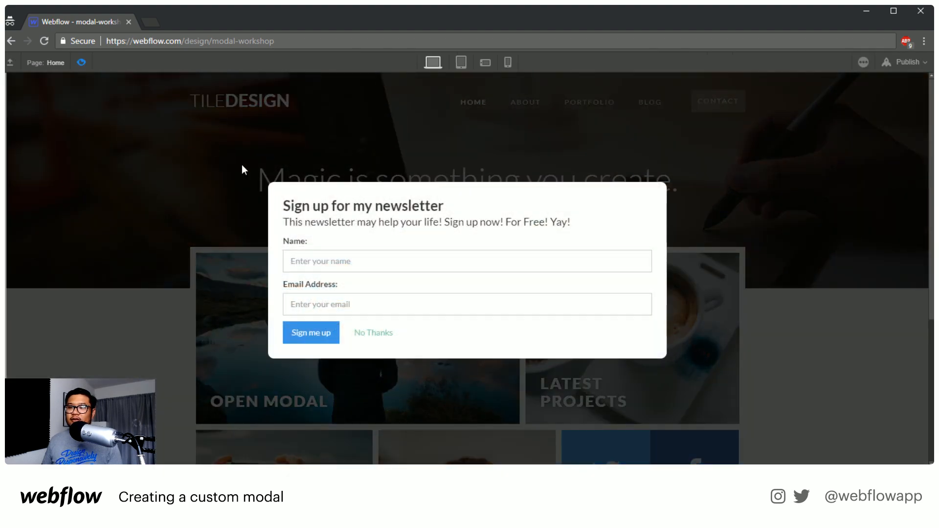
click(242, 164)
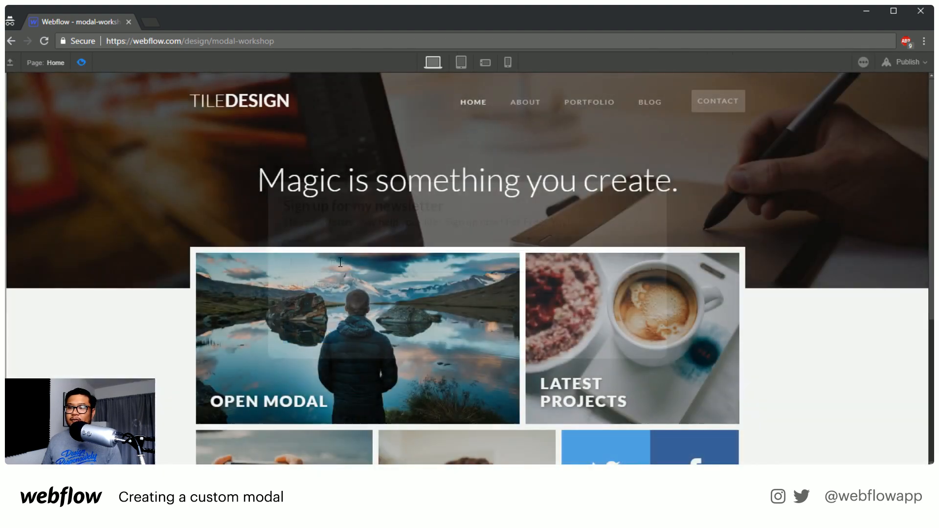
click(332, 286)
click(331, 266)
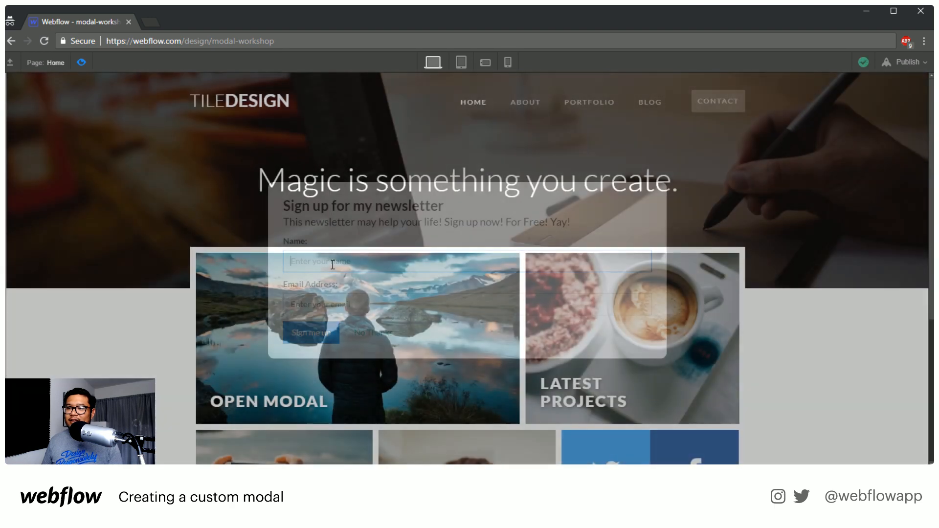
click(82, 62)
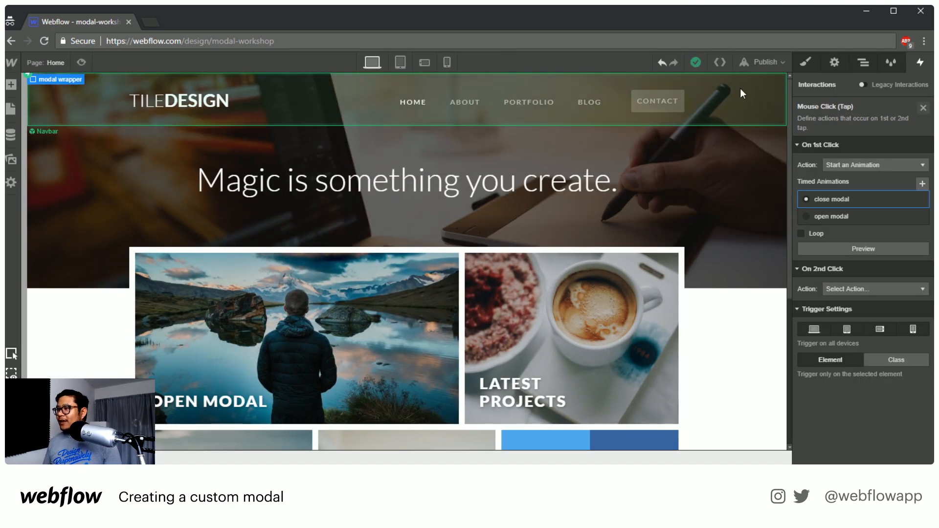
Remove the Mouse Click (Tap) trigger from the modal wrapper
click(862, 66)
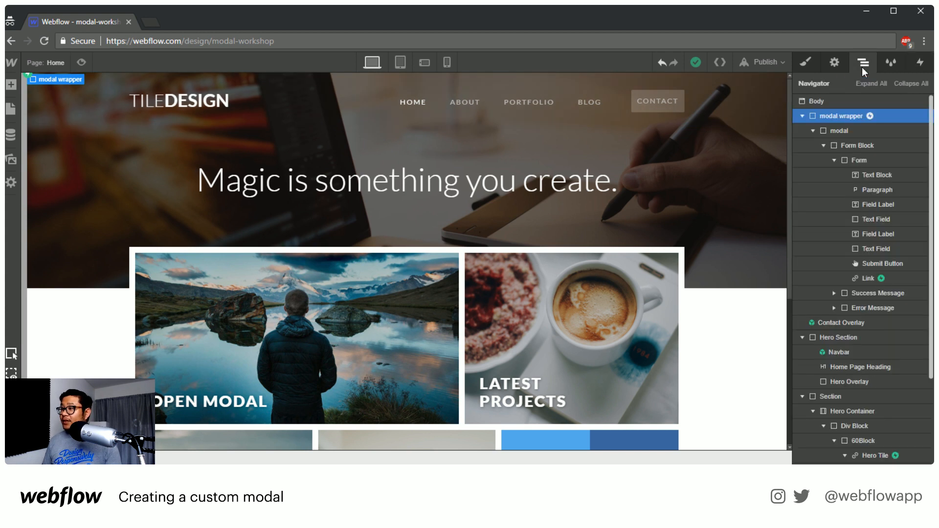
click(864, 133)
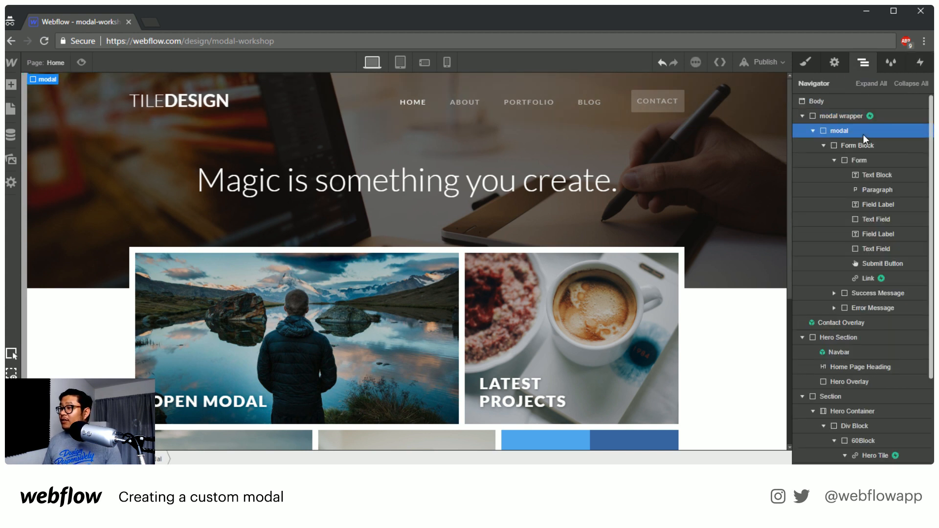
click(867, 115)
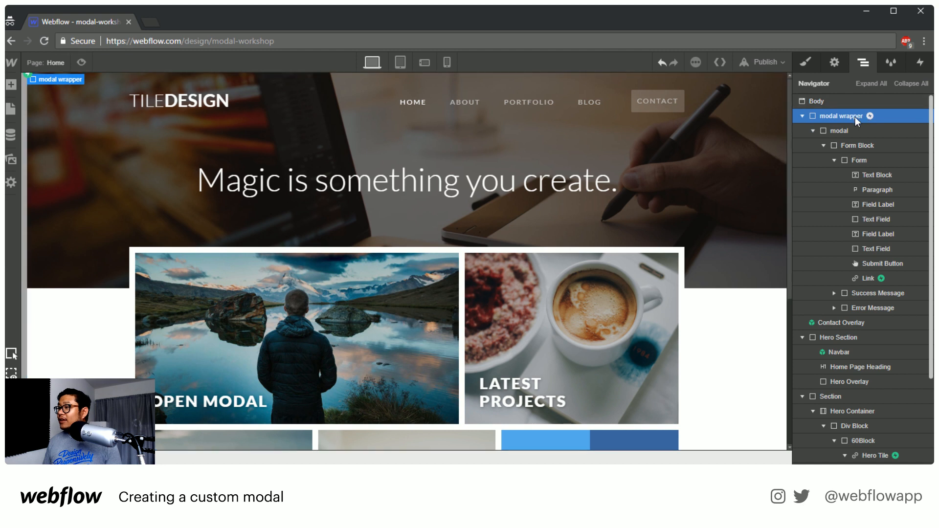
click(920, 62)
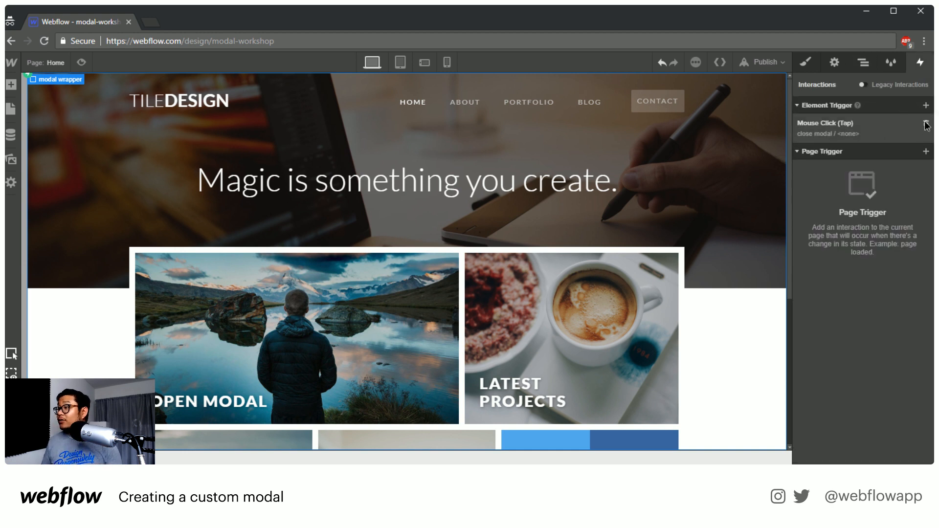
Add a Div Block inside the modal wrapper, directly above the modal, and give it the class close area
click(864, 64)
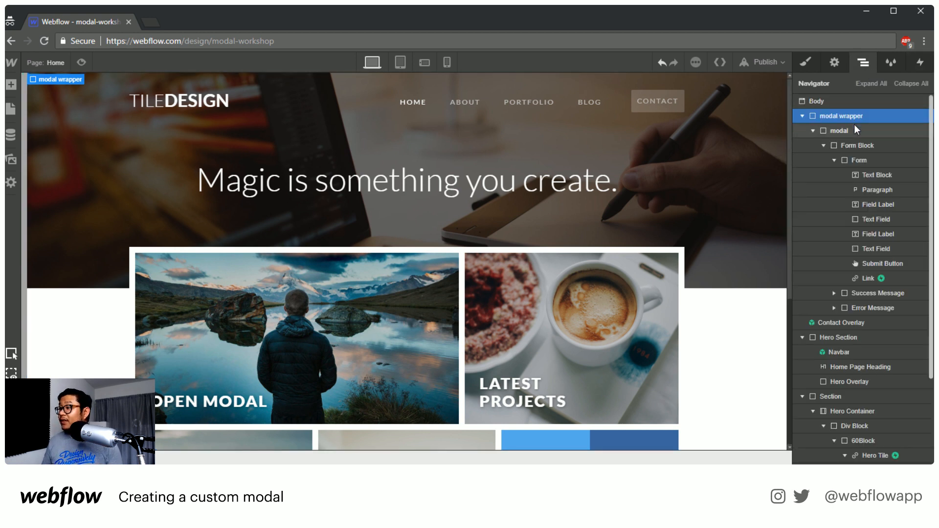
click(854, 129)
key(a)
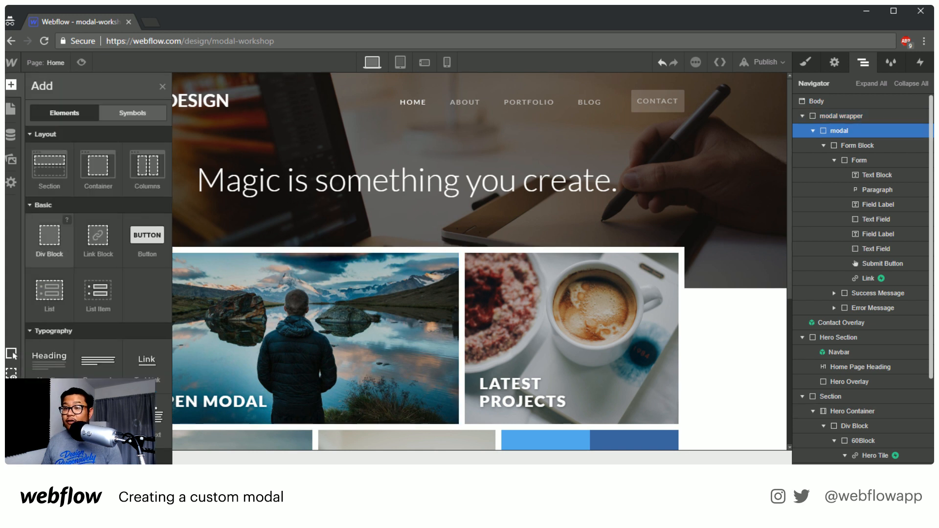
drag(49, 236, 876, 135)
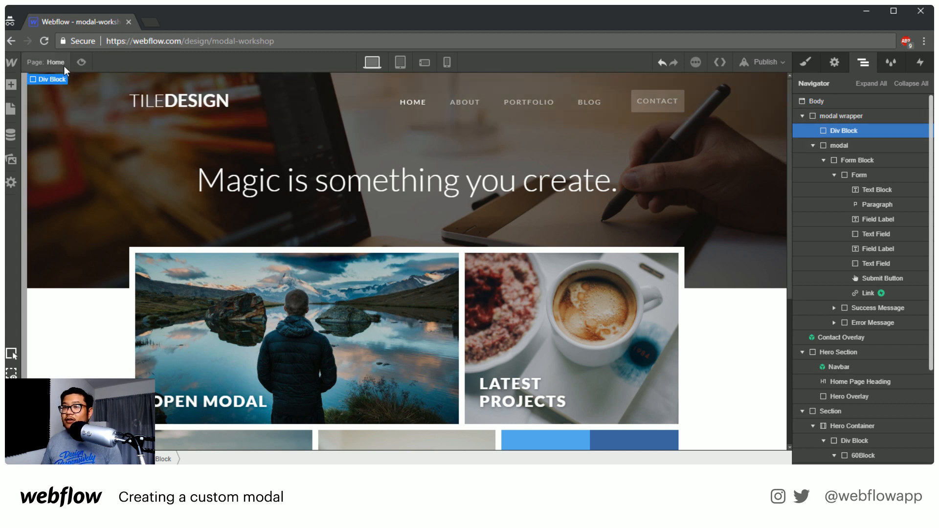
click(808, 64)
click(852, 116)
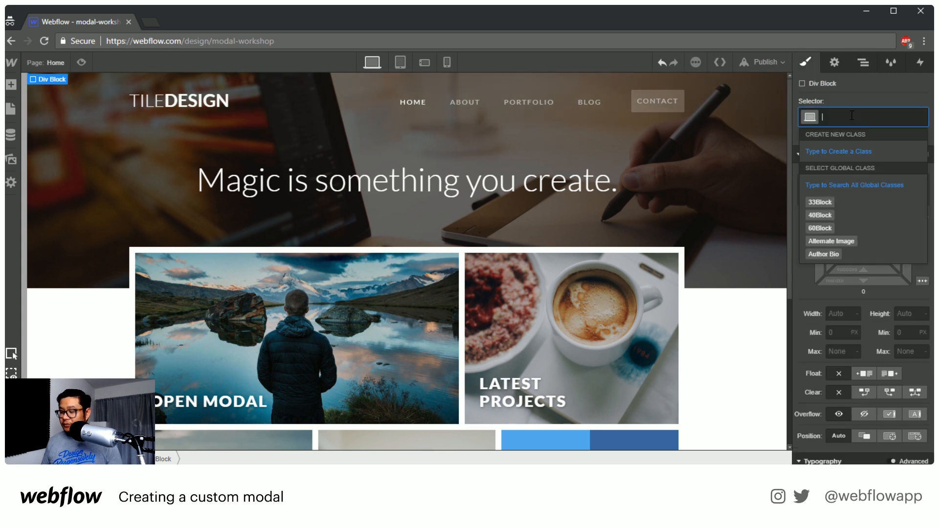
text(close area)
key(Return)
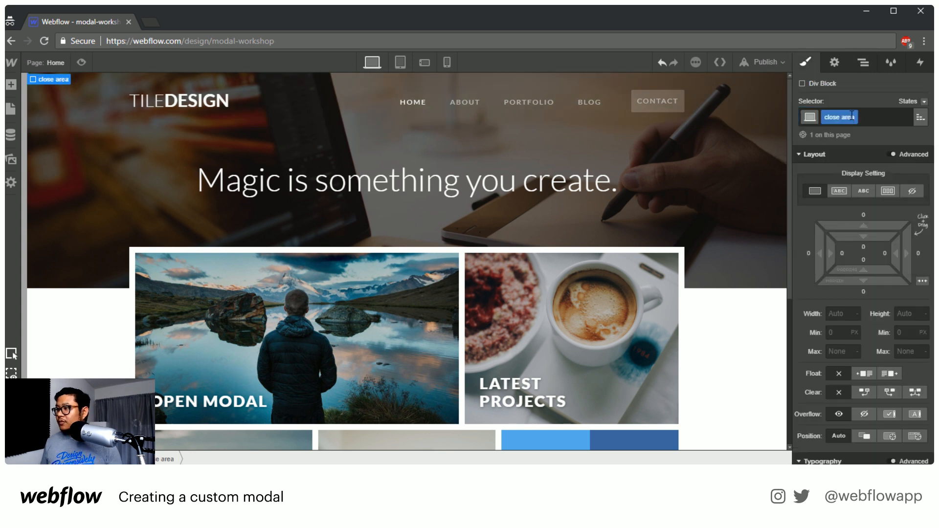
Give the close area a fixed position that covers the full screen, with 0 px offsets on all four sides
click(889, 436)
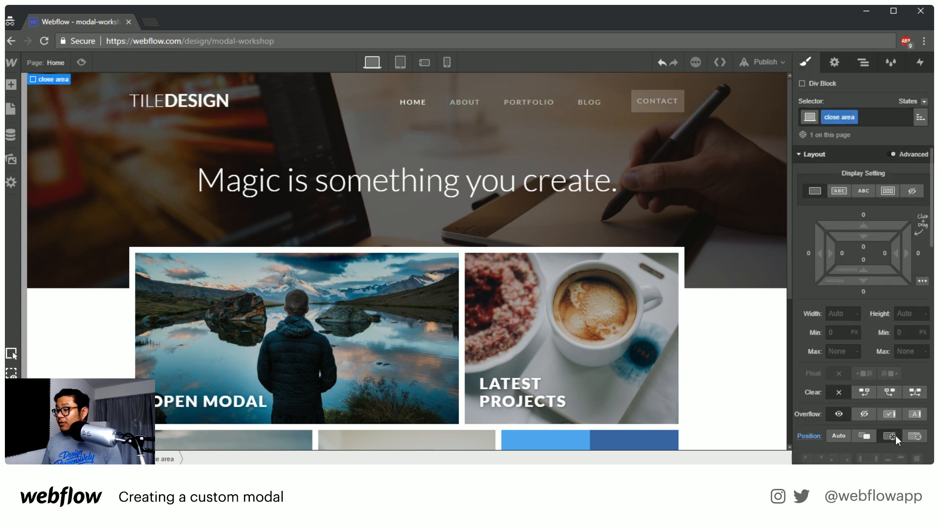
scroll(895, 431, down, 5)
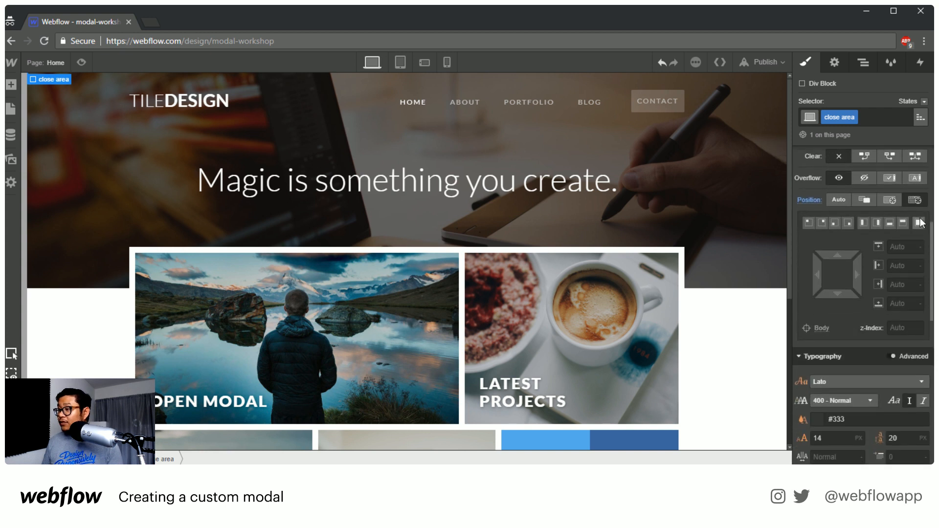
click(920, 223)
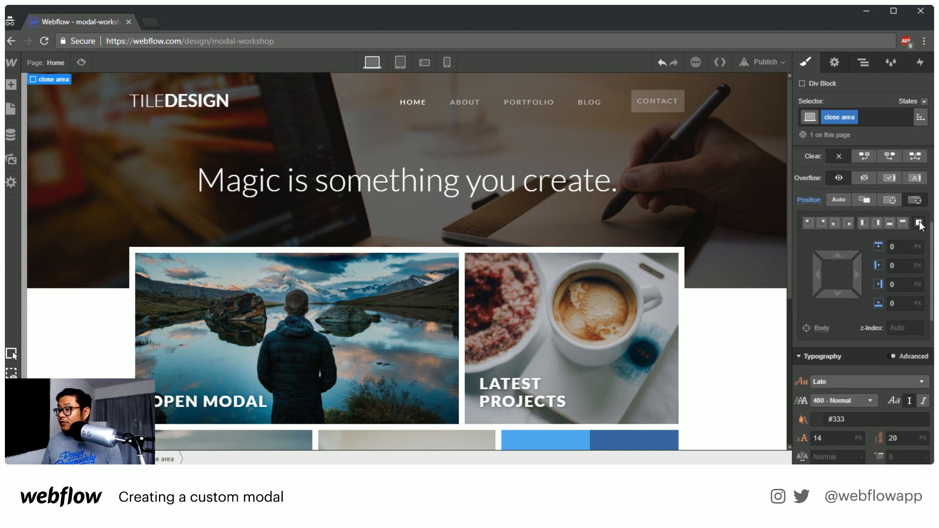
Reorder the modal wrapper's contents so that the close area sits directly below the collapsed modal
click(864, 63)
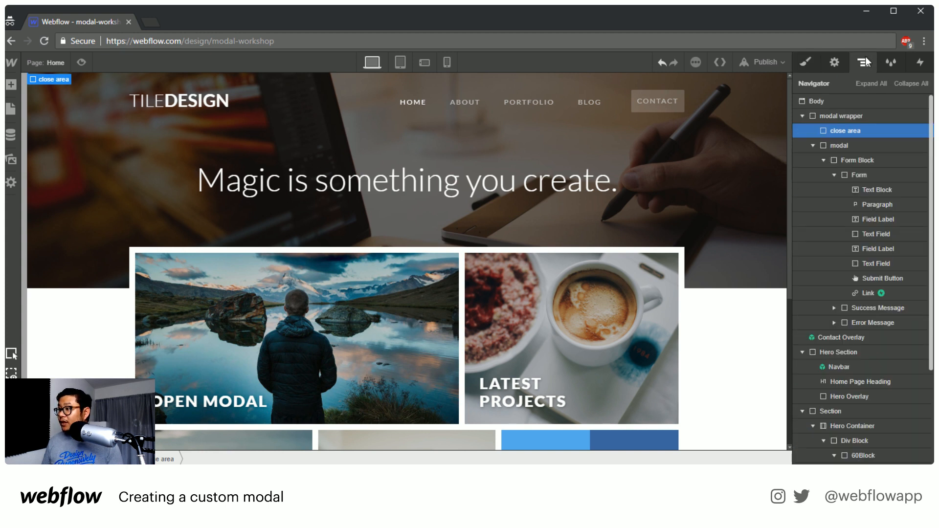
click(816, 146)
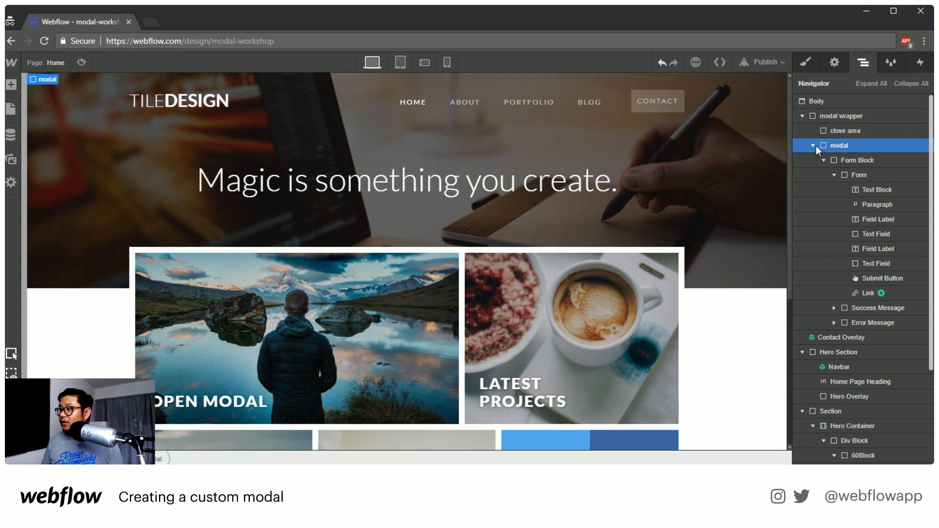
click(813, 146)
drag(852, 132, 857, 154)
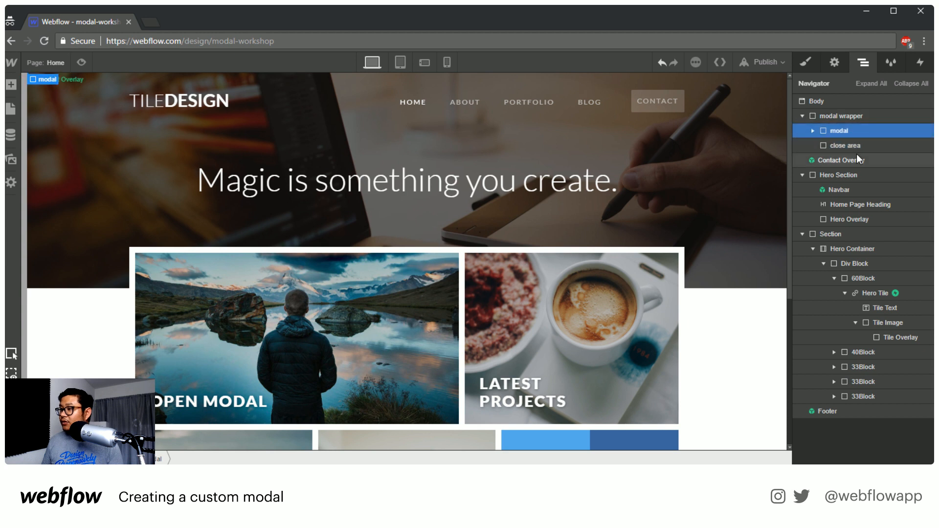
Give the close area a Mouse Click (Tap) trigger that starts the close modal animation on the first click
click(840, 144)
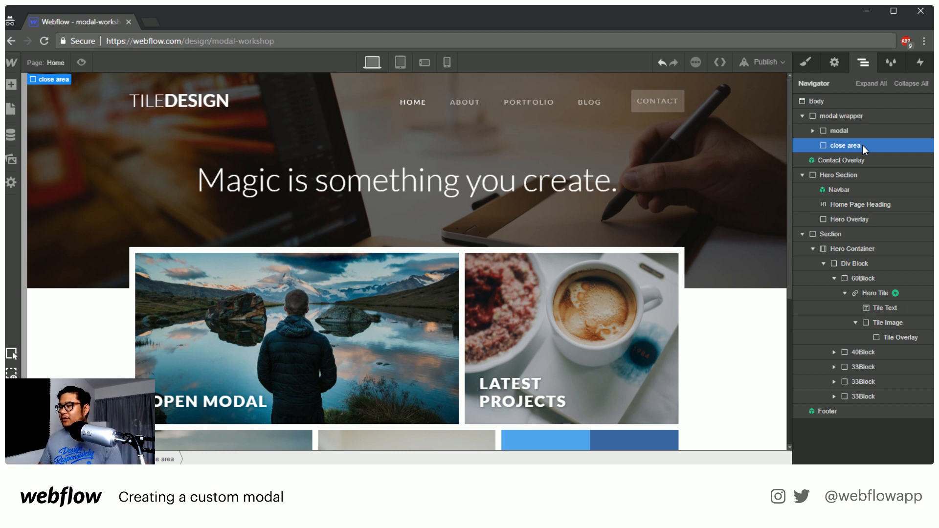
click(920, 62)
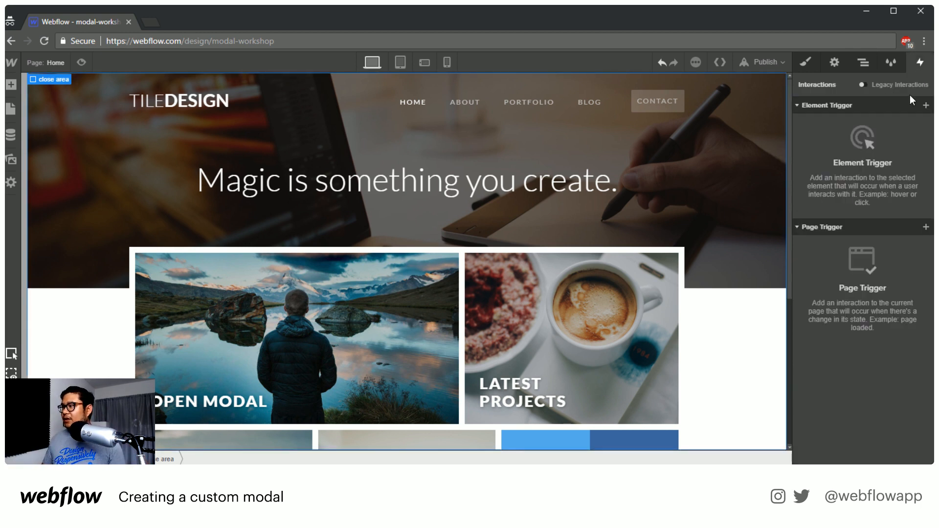
click(926, 105)
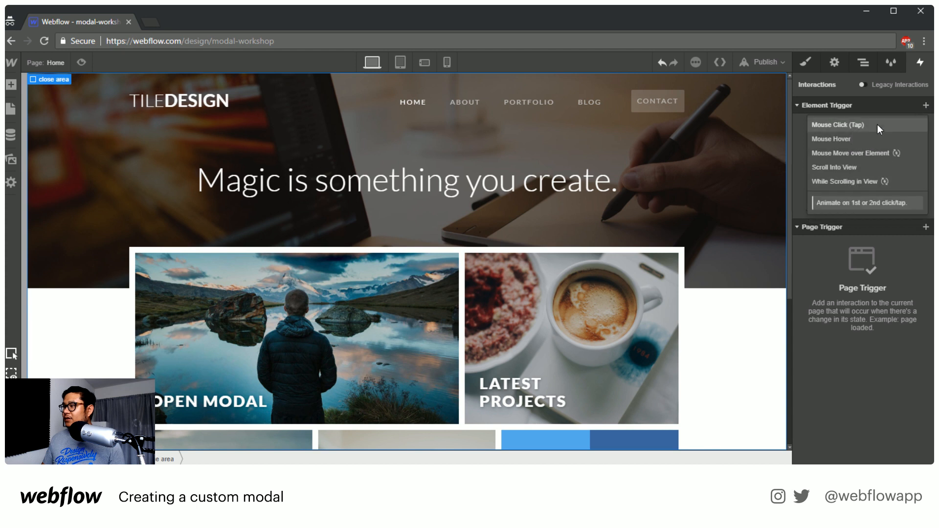
click(876, 124)
click(861, 164)
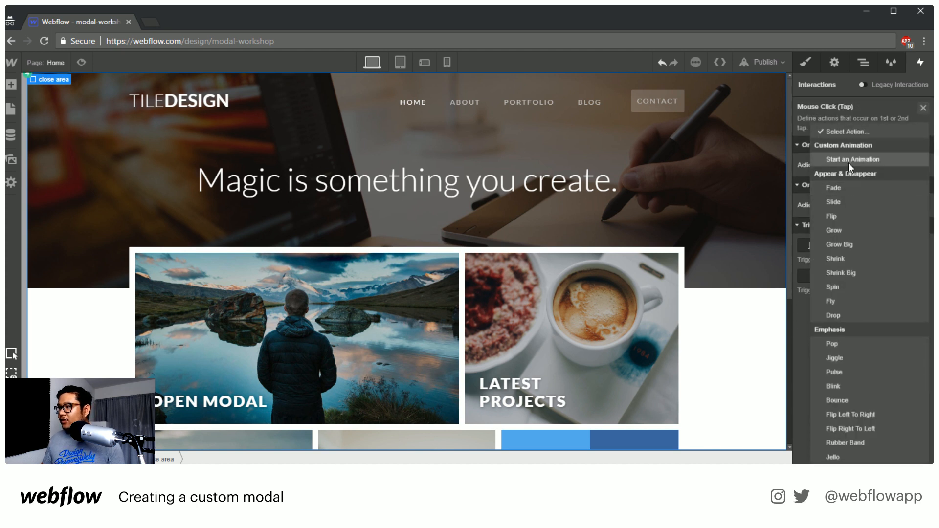
click(848, 163)
click(859, 199)
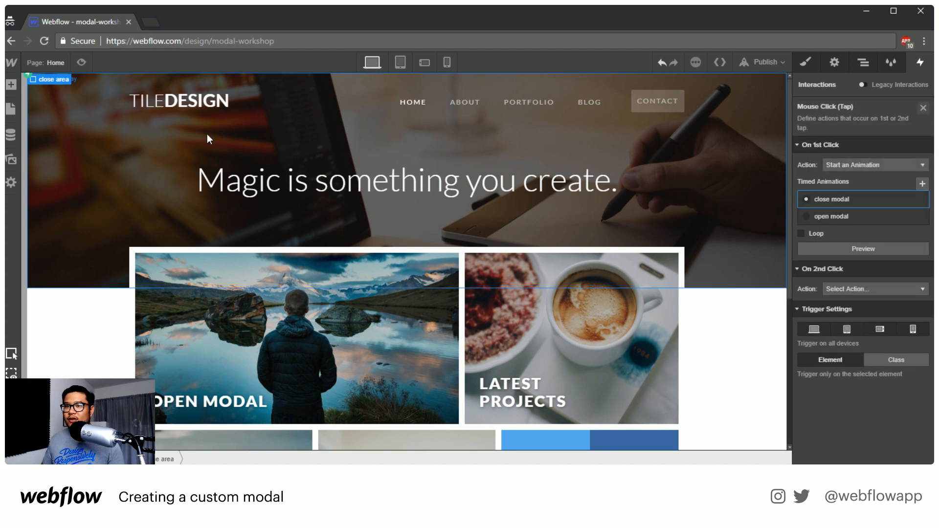
Preview the page, open the modal, test how it reacts to clicks inside its form, and exit the preview
click(81, 62)
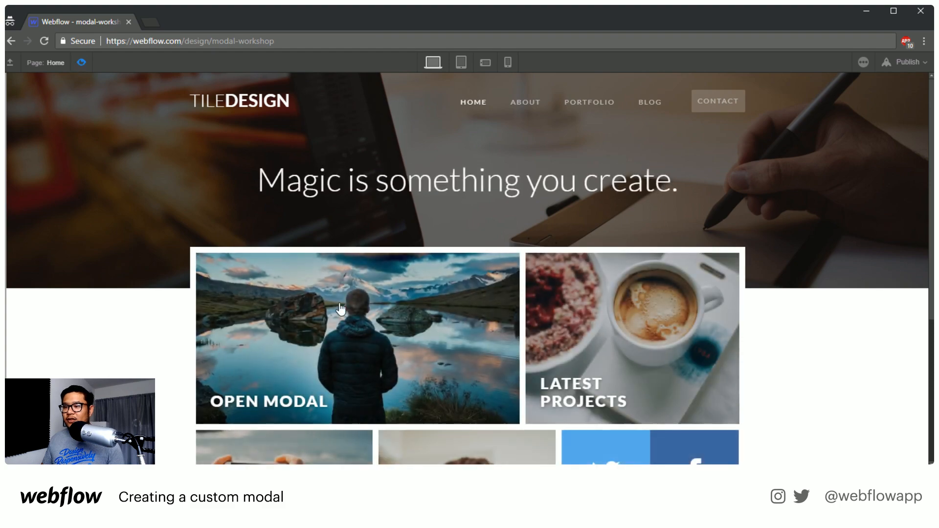
click(341, 308)
click(545, 264)
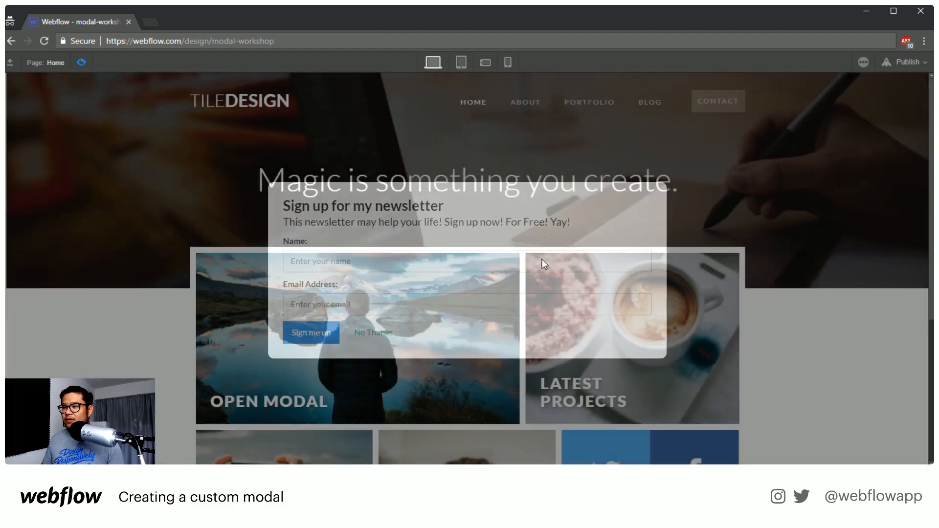
click(492, 327)
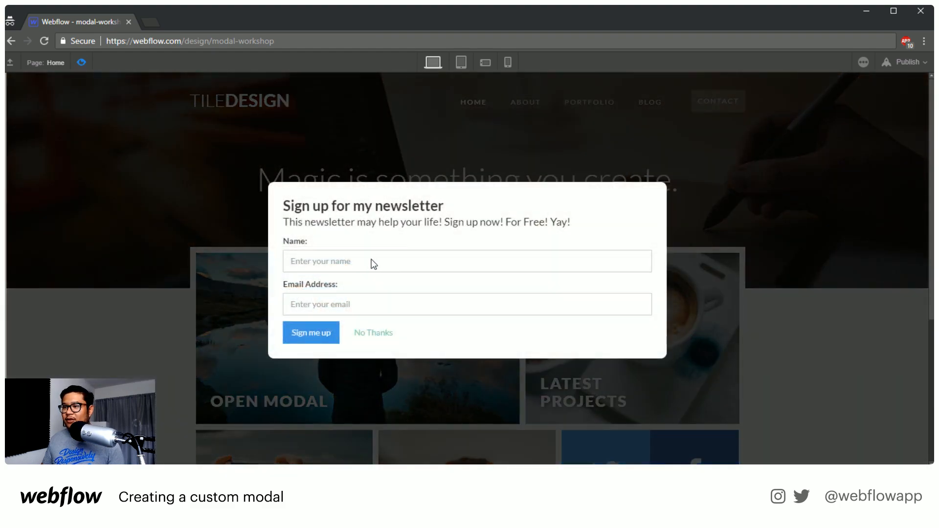
click(373, 264)
click(342, 274)
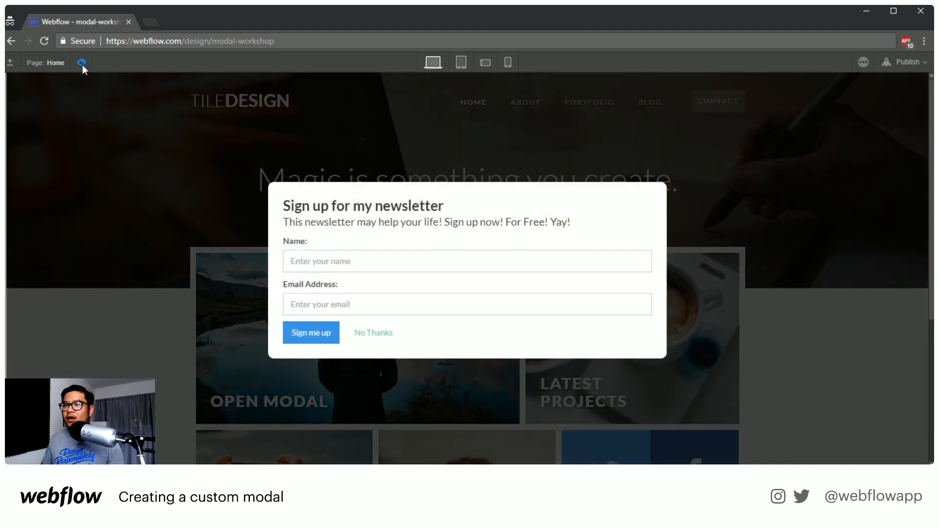
click(81, 63)
Set the modal's position to Relative with a z-index of 5
click(859, 63)
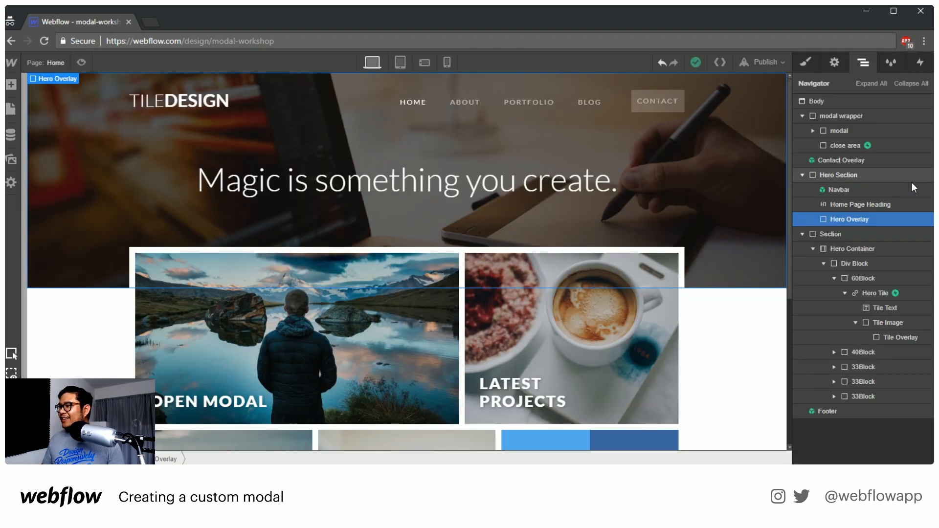
click(839, 130)
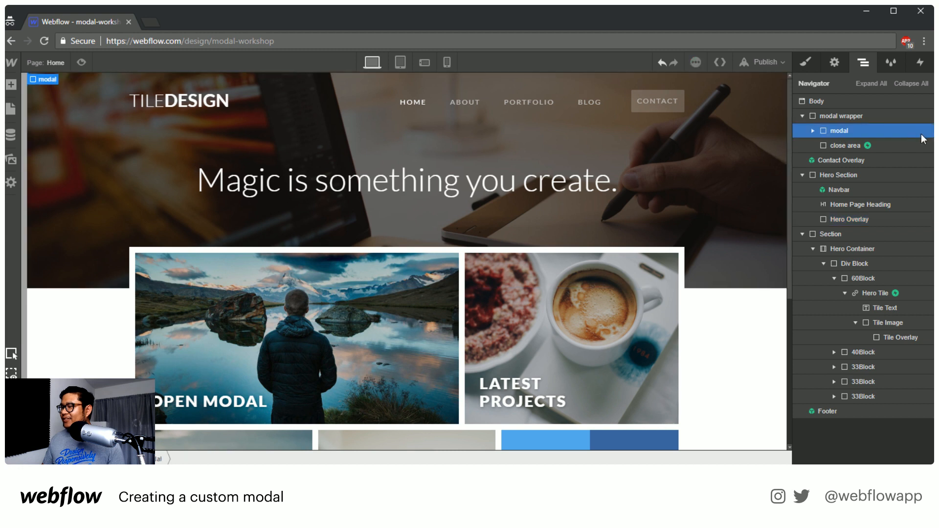
click(809, 62)
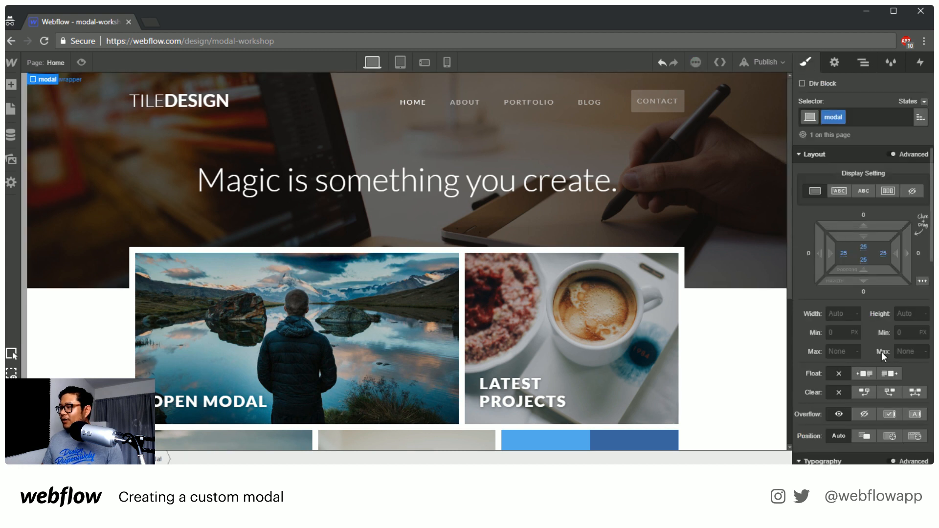
scroll(882, 351, down, 4)
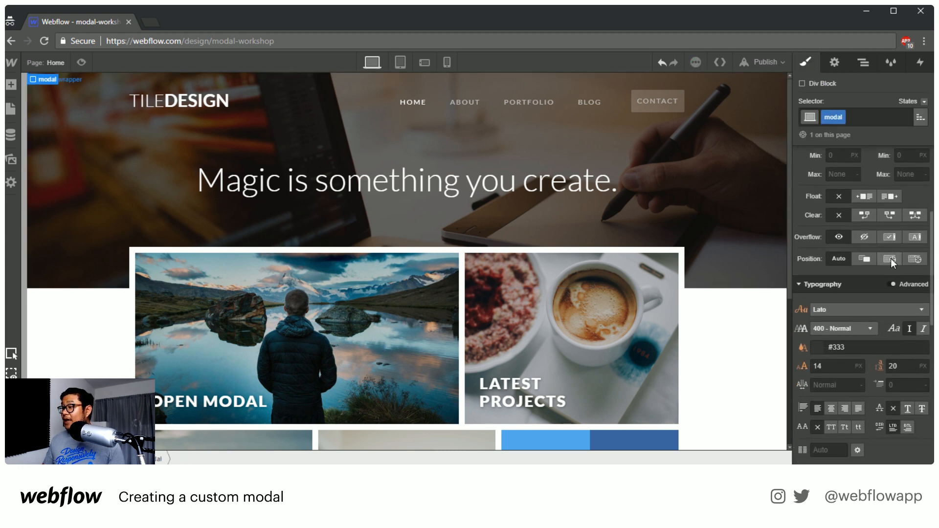
click(865, 259)
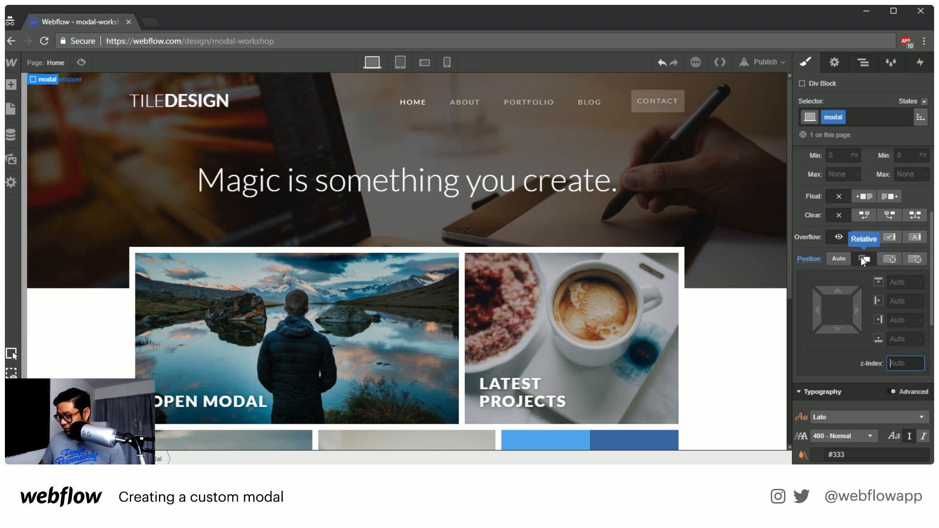
text(5)
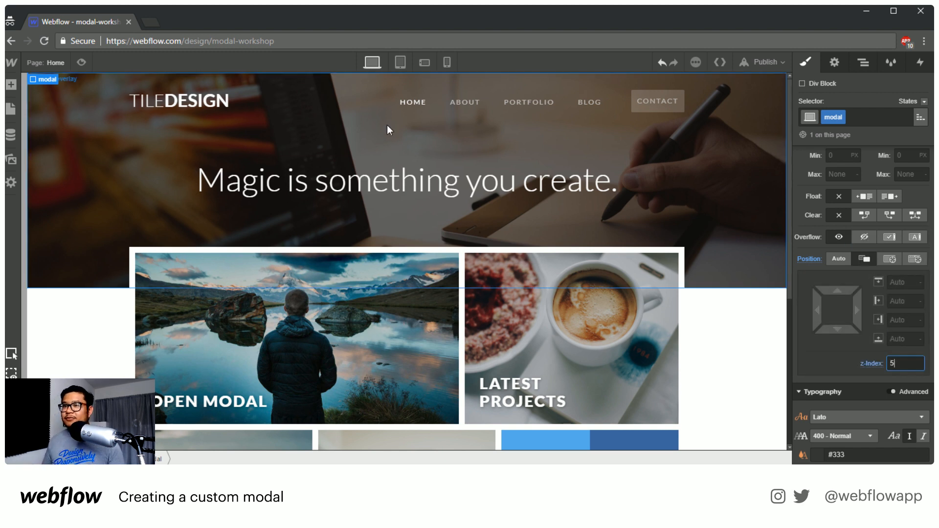
Preview the page and test selecting the modal's Name field, dismissing the modal from outside it, and reopening it
click(82, 61)
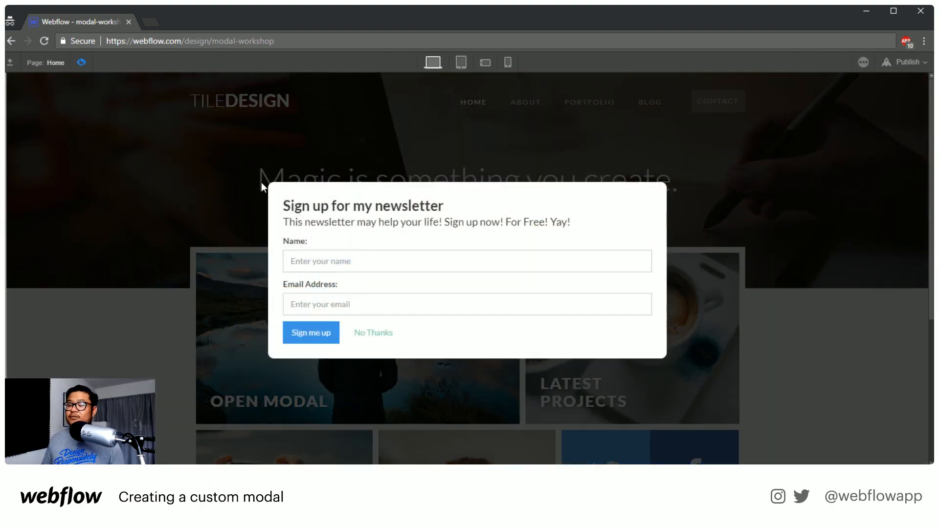
click(350, 263)
click(361, 262)
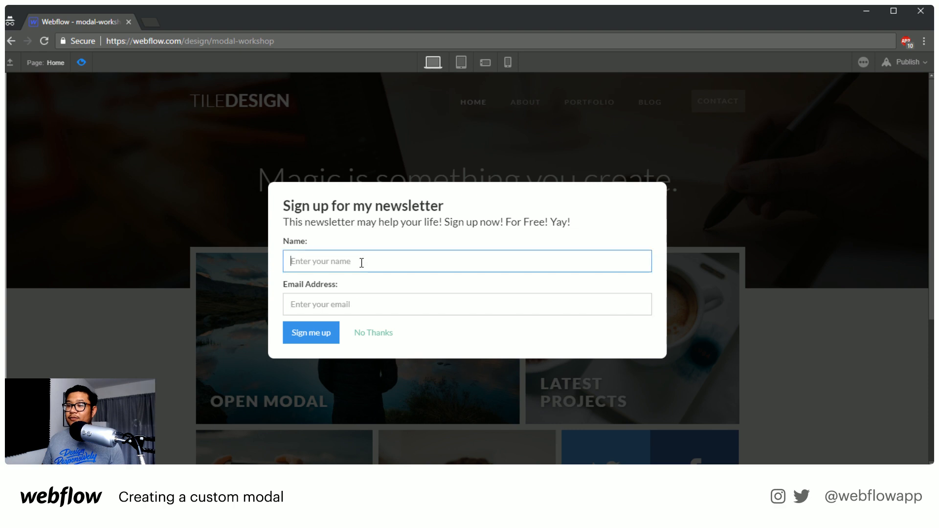
click(377, 137)
click(387, 300)
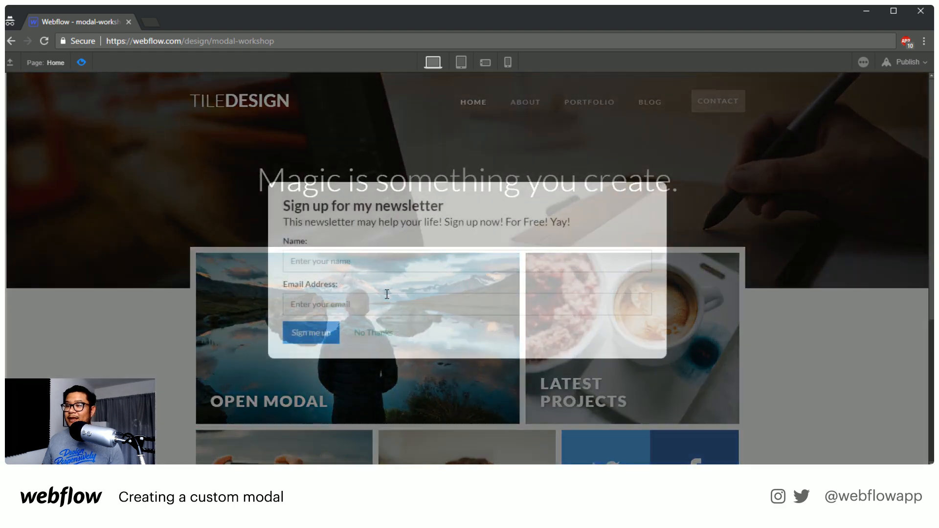
click(380, 258)
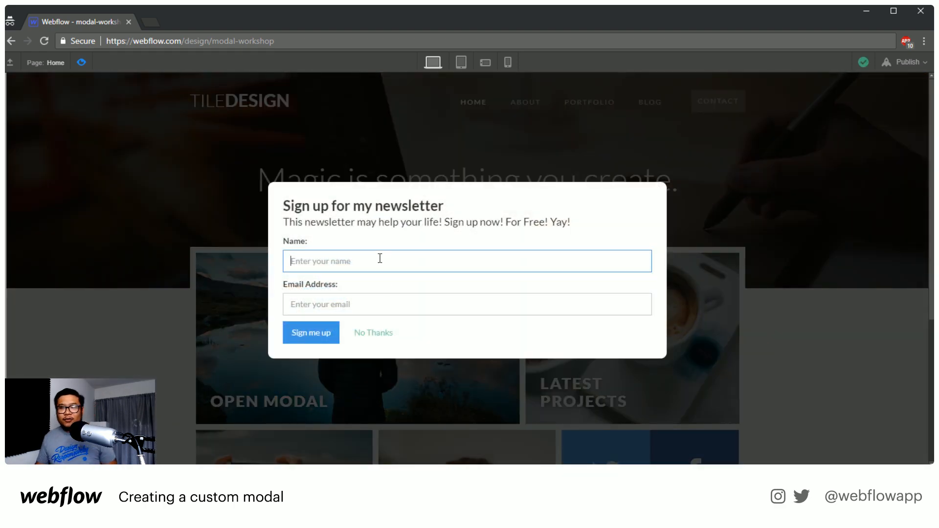
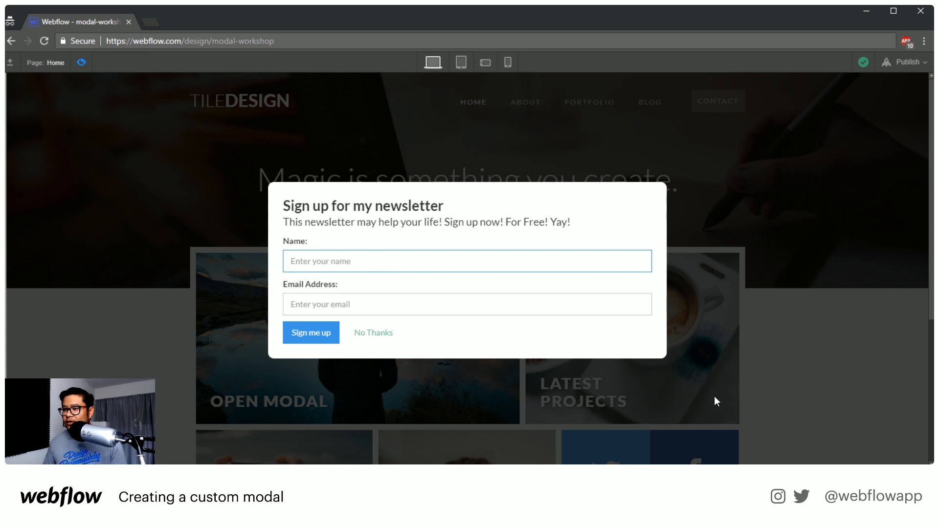
Dismiss the modal from outside its form, exit the preview, and look over the page
click(656, 398)
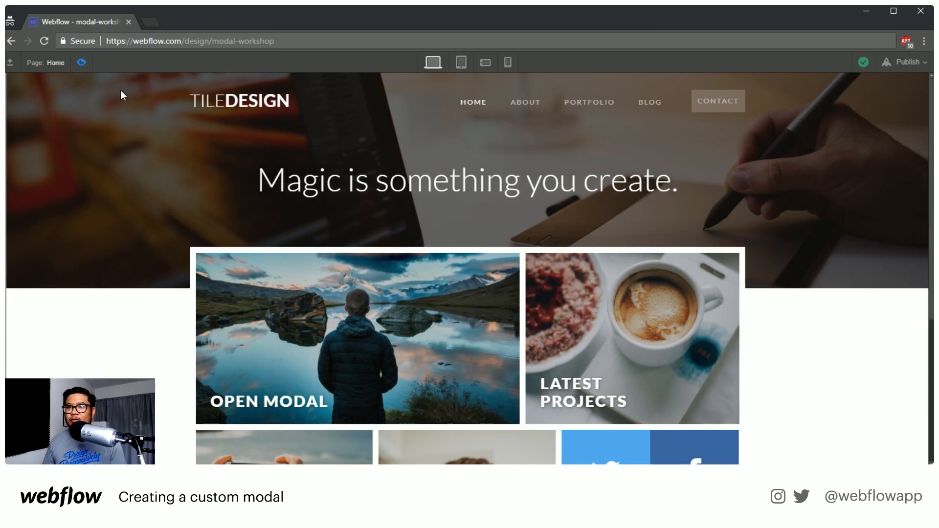
click(82, 58)
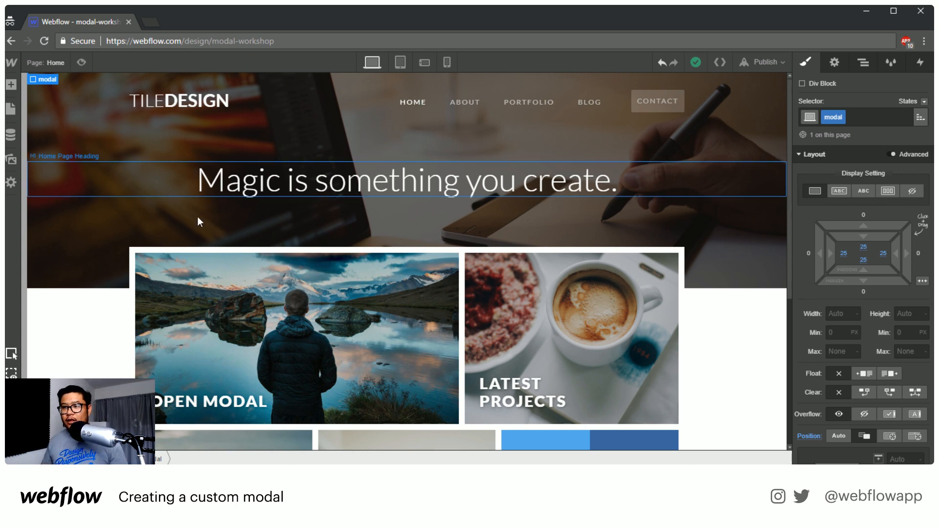
scroll(379, 365, down, 5)
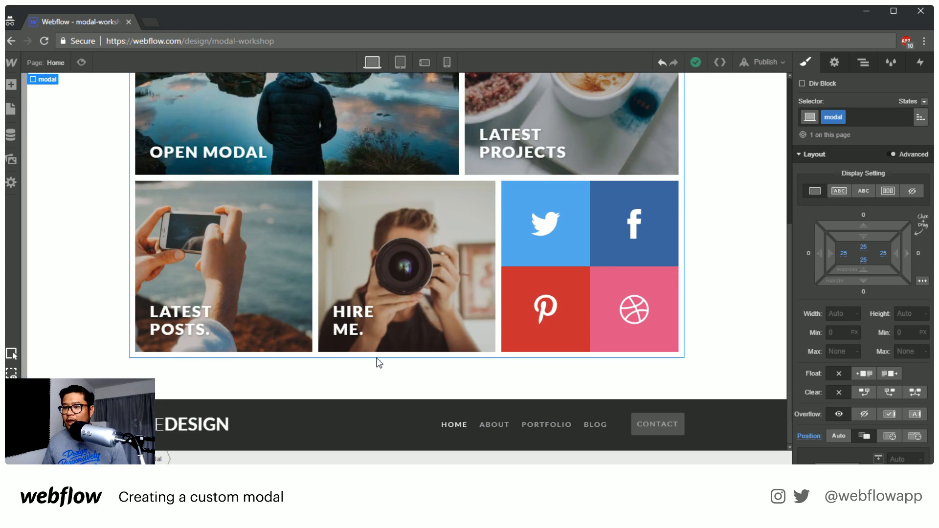
scroll(378, 361, up, 5)
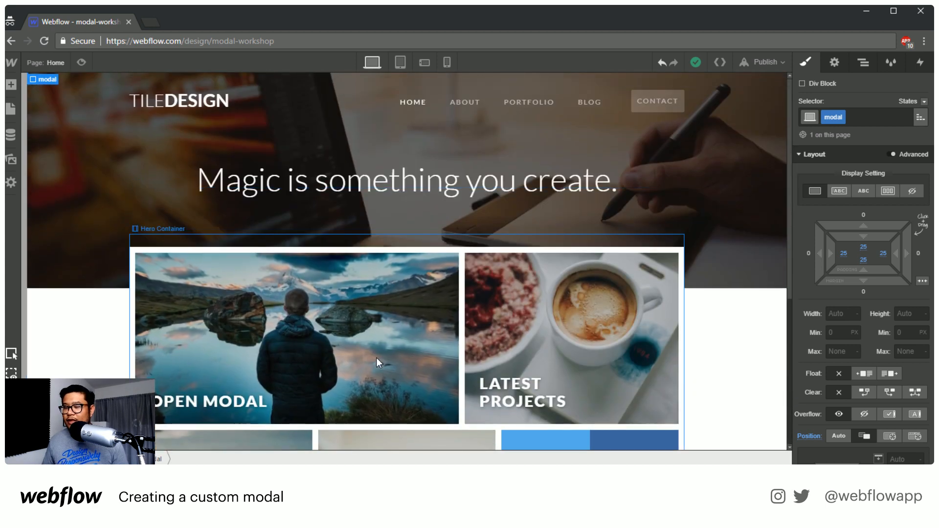
Delete all existing items from the Blog Posts CMS collection
click(60, 63)
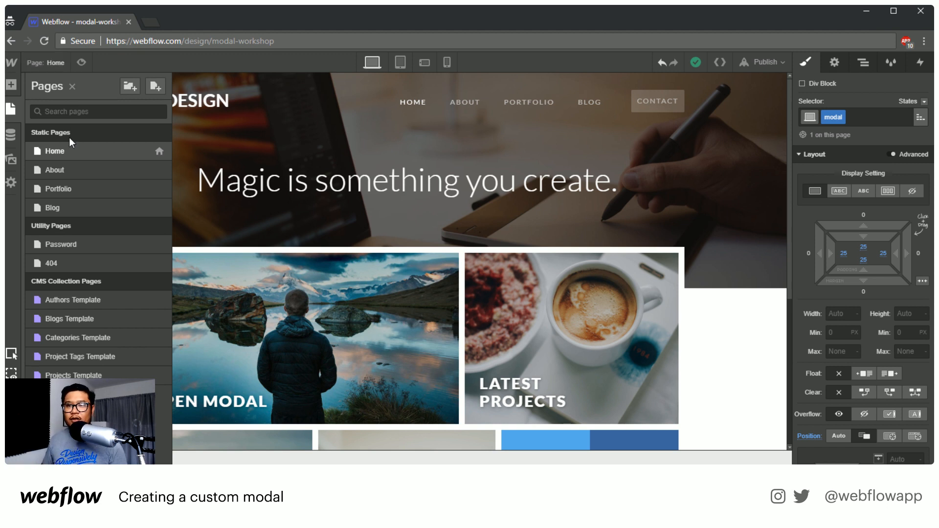
click(11, 135)
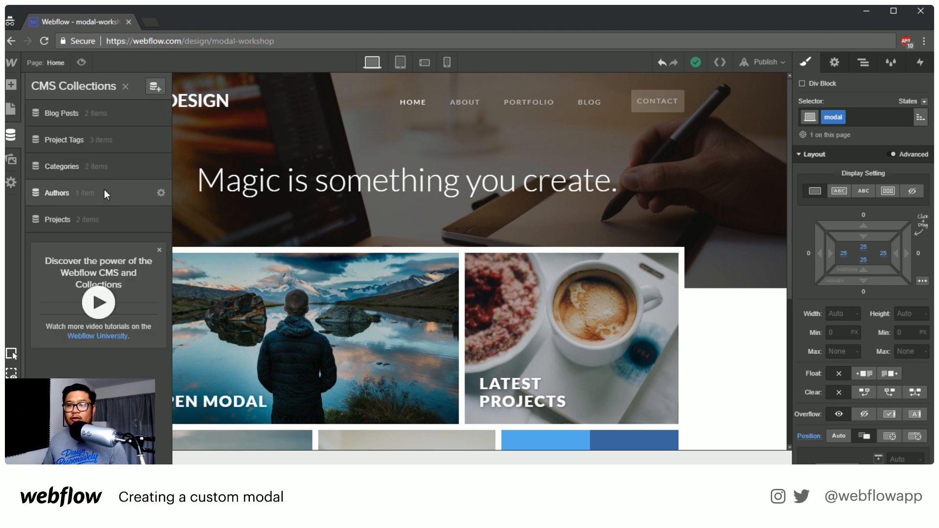
click(158, 89)
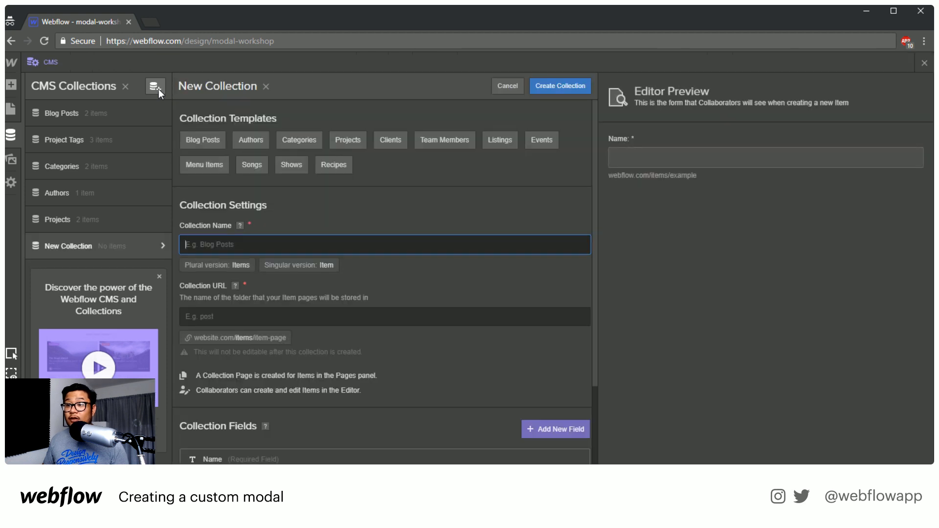
click(109, 115)
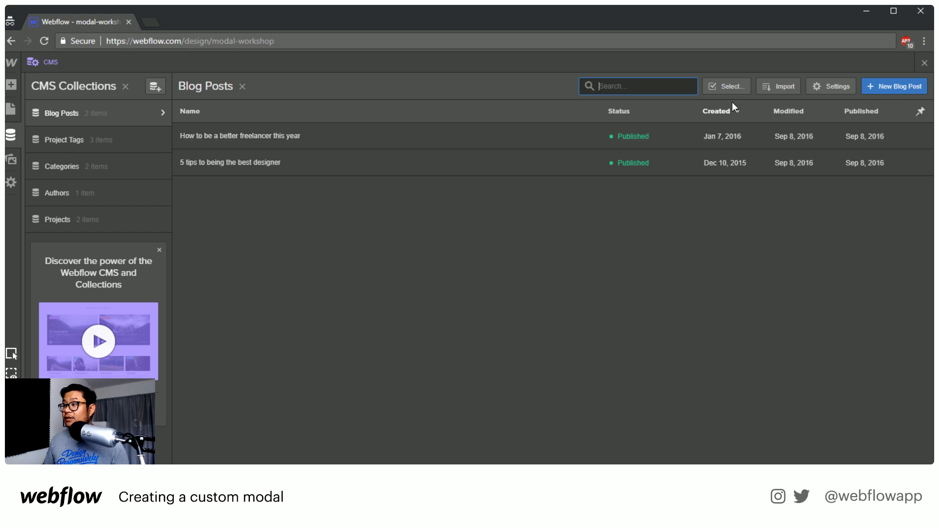
click(726, 86)
click(184, 110)
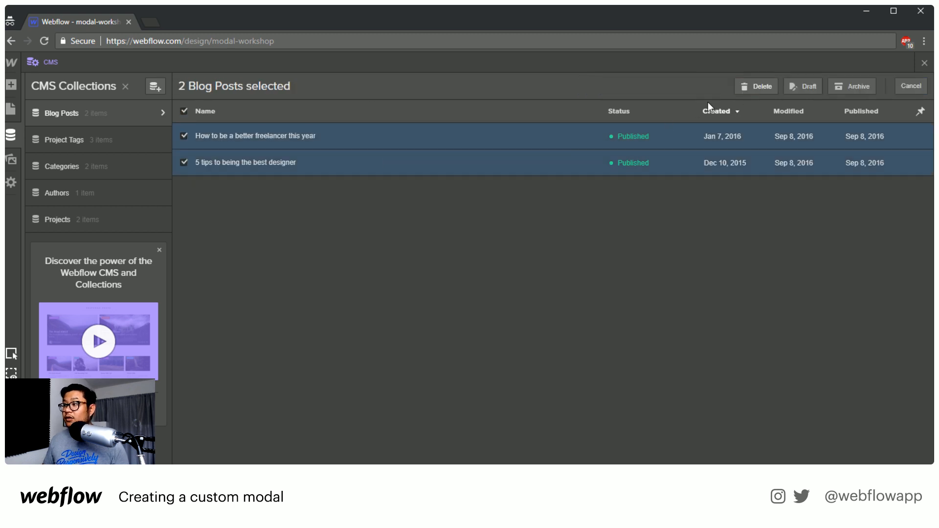
click(749, 84)
click(563, 294)
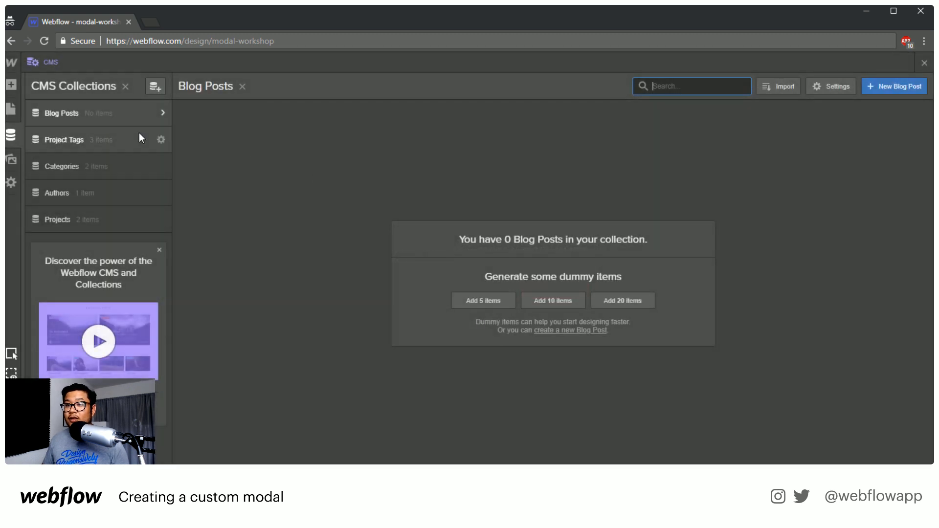
Add a Video link field labelled "video" to the Blog Posts collection and save the collection
click(161, 113)
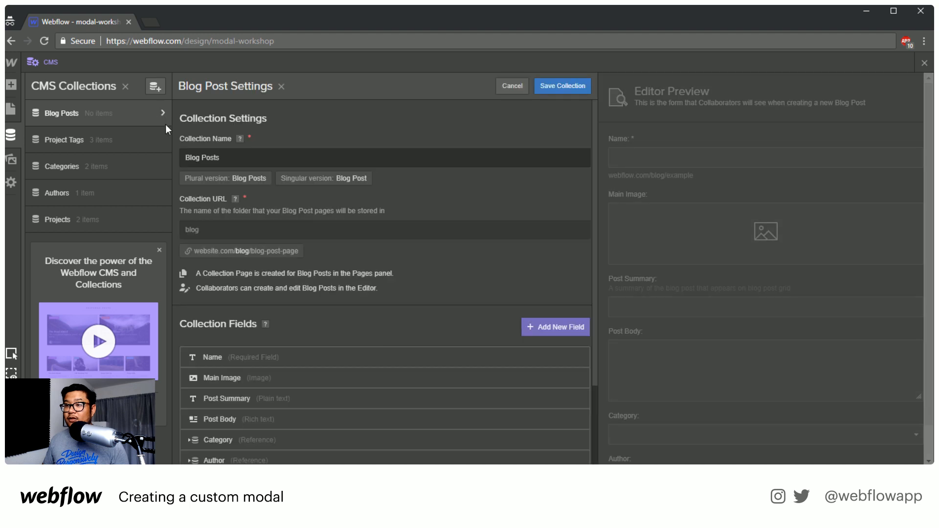
scroll(316, 350, down, 2)
click(213, 377)
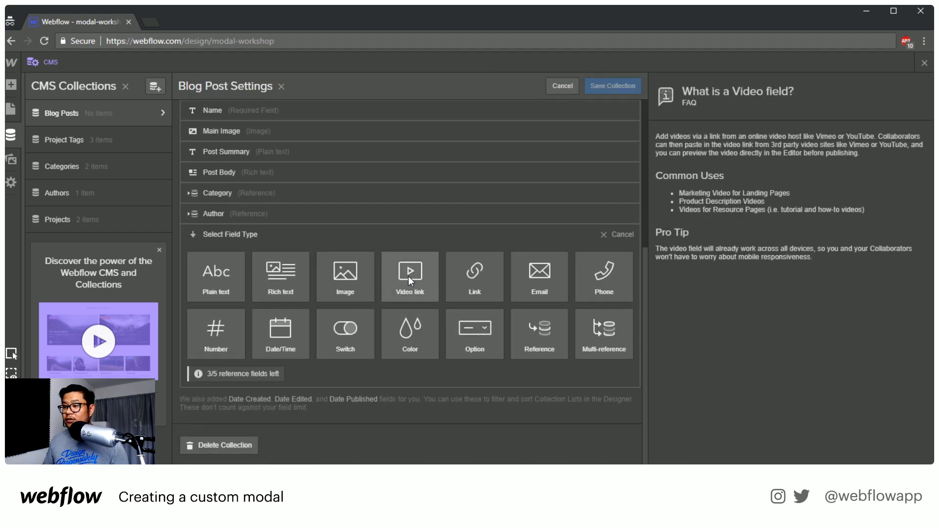
click(409, 277)
text(video)
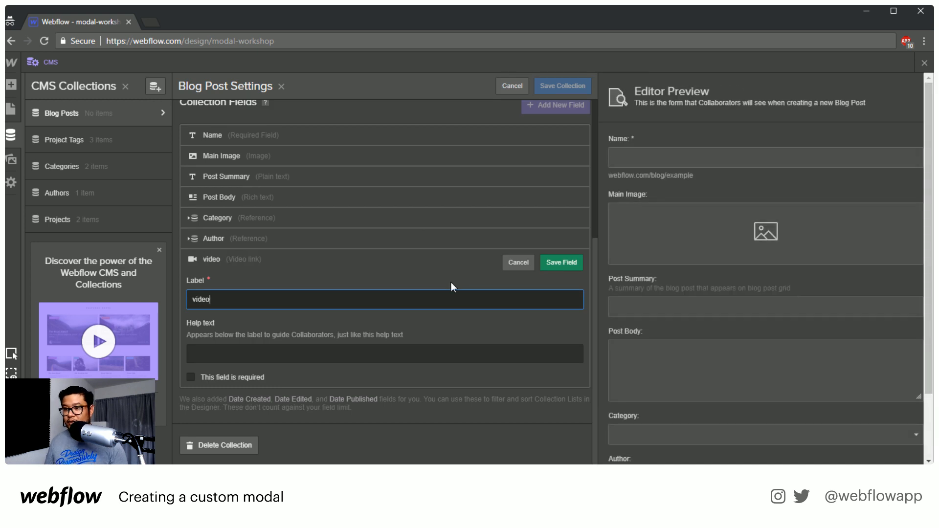
key(Return)
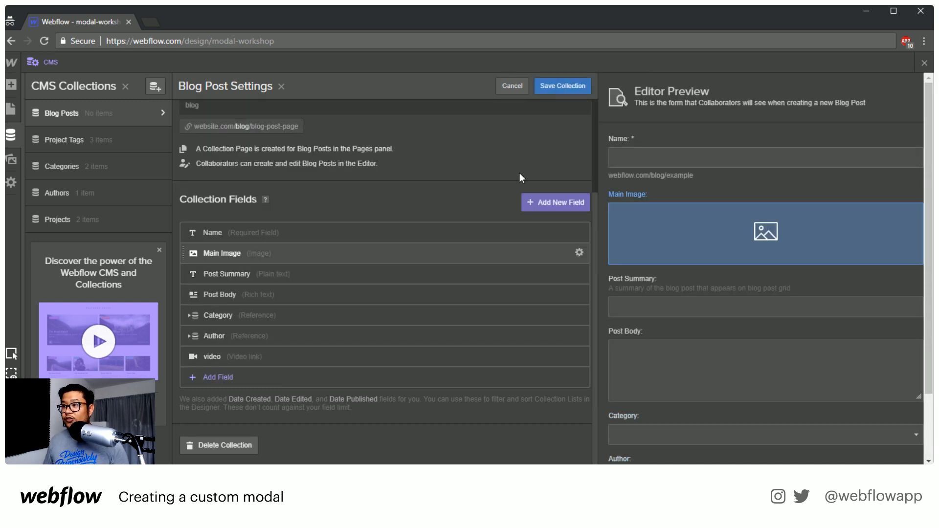
click(553, 85)
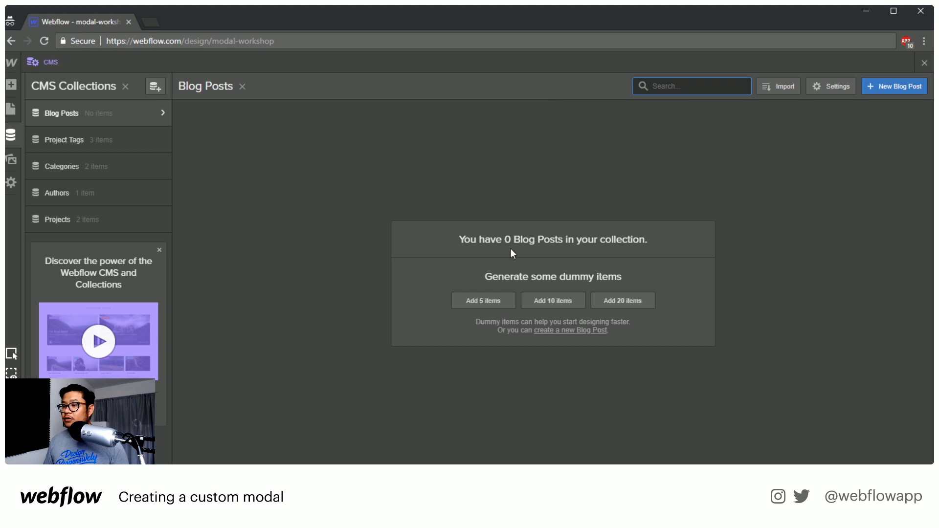
Generate five dummy blog posts and check the video field of the "How to improve Web Design Process" post
click(489, 300)
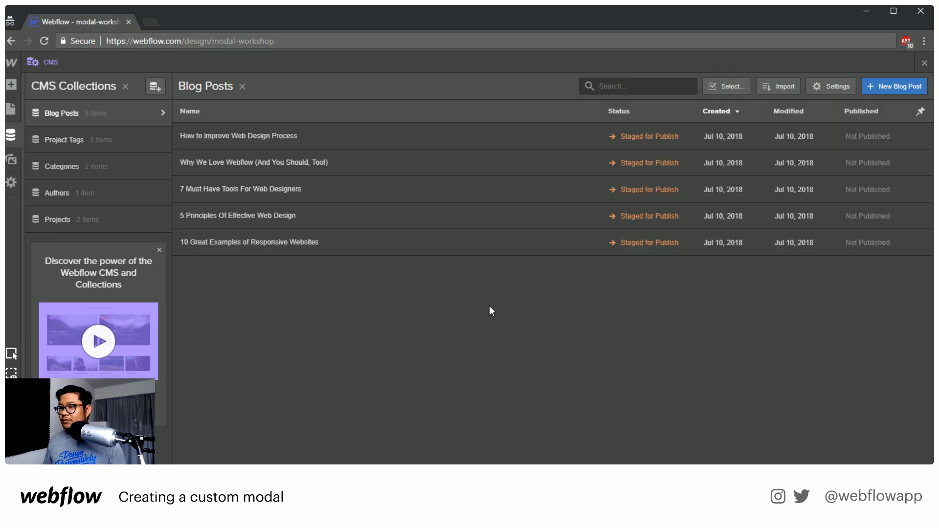
click(474, 136)
scroll(710, 266, down, 7)
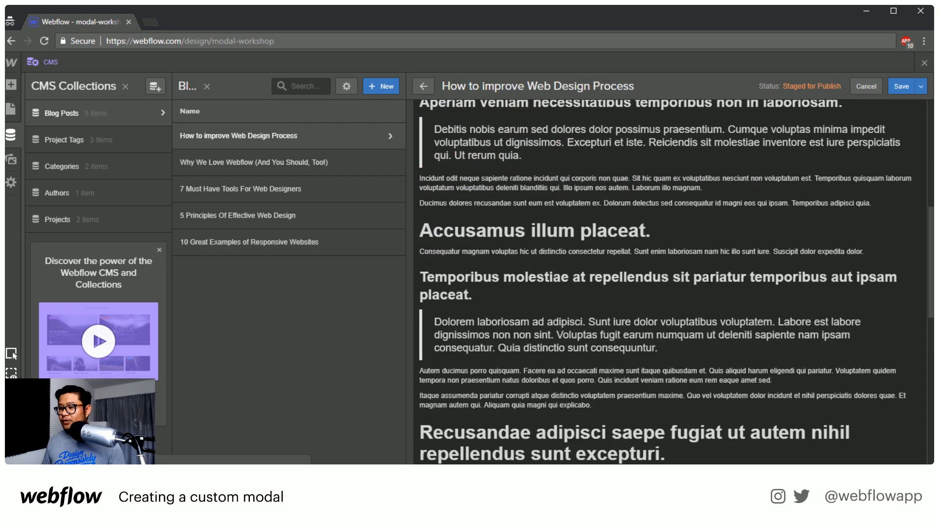
scroll(708, 280, down, 10)
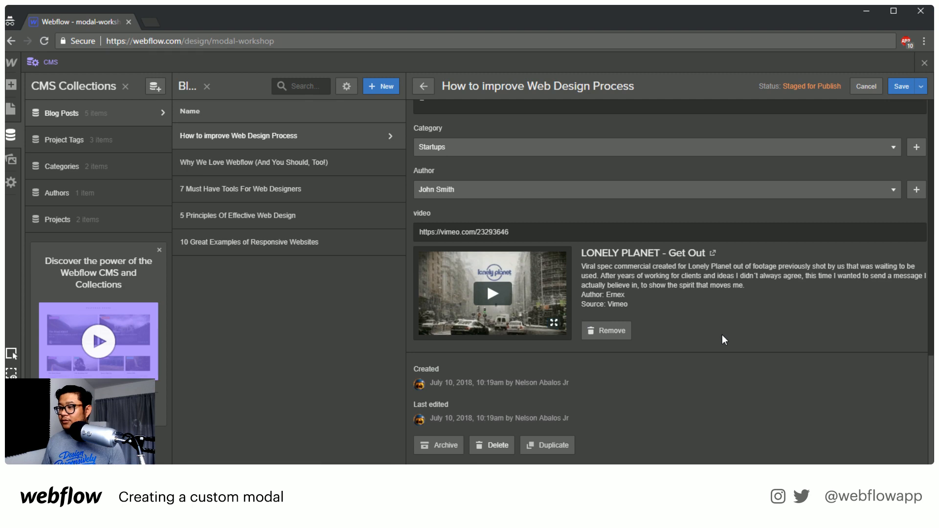
click(924, 64)
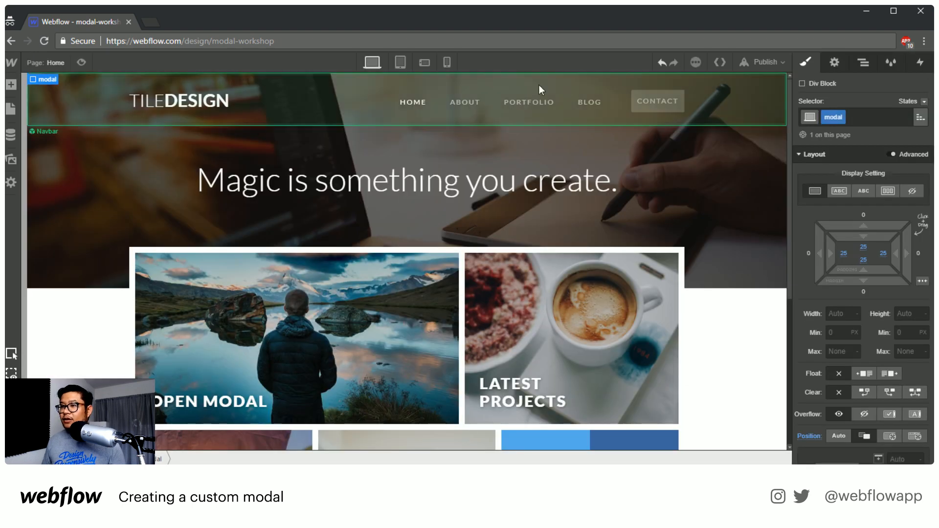
Create a new static page named "modals"
click(56, 62)
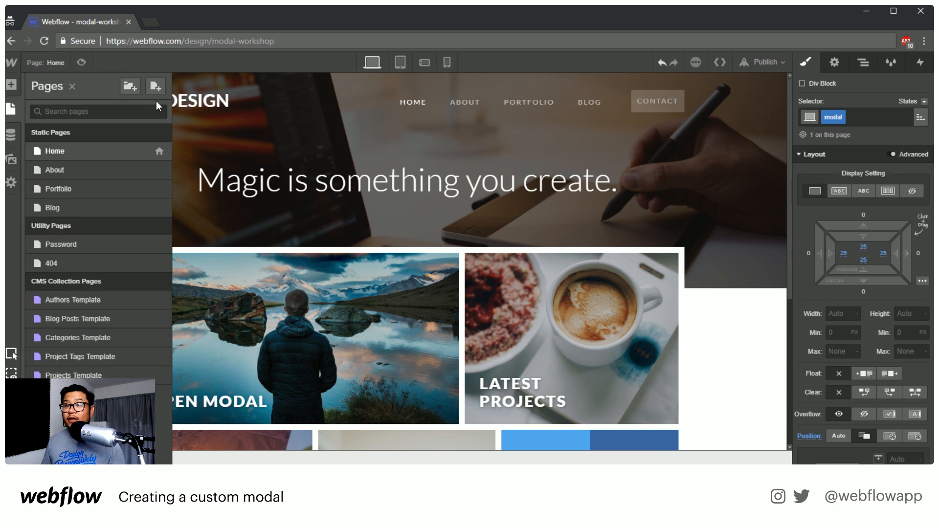
click(156, 86)
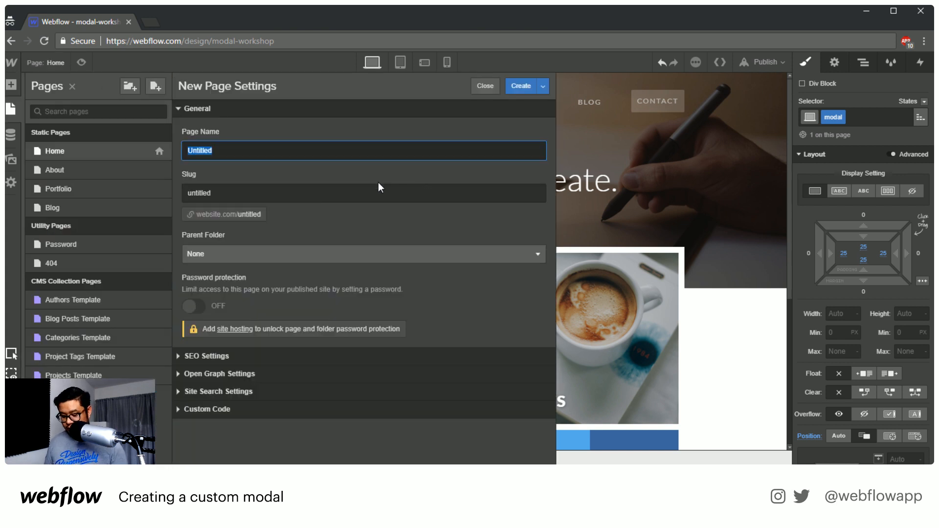
text(modals)
key(Return)
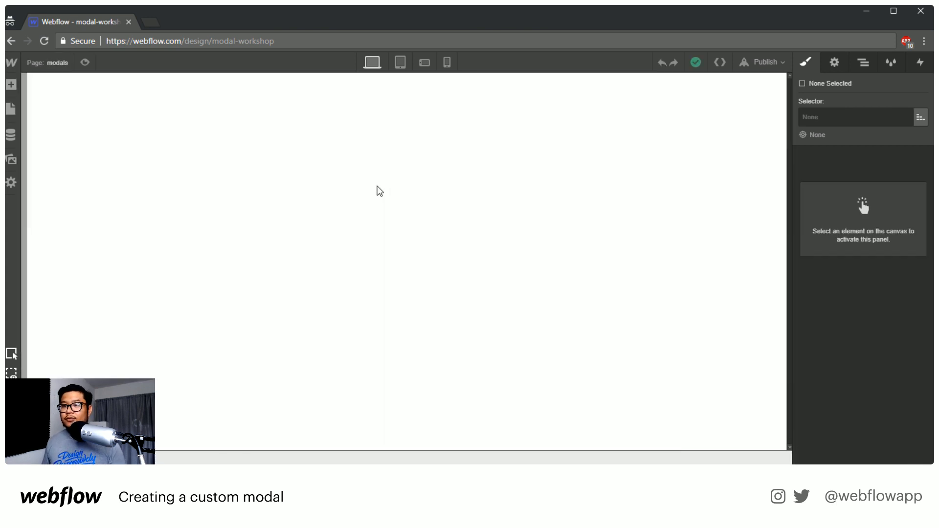
Add a Container to the body of the empty modals page
click(380, 191)
key(a)
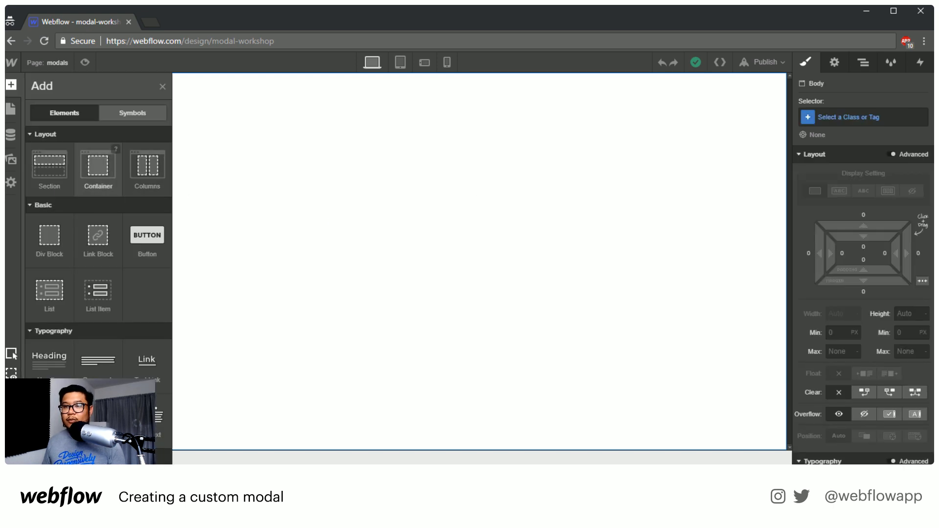
click(98, 166)
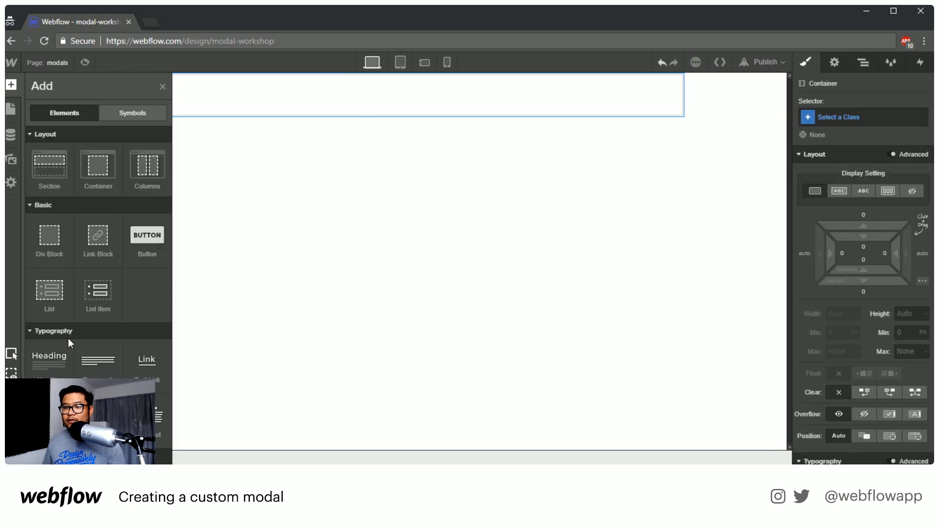
Place a Collection List inside the container, connect it to Blog Posts, and give it the three-column layout
scroll(69, 342, down, 5)
drag(48, 248, 299, 138)
click(206, 241)
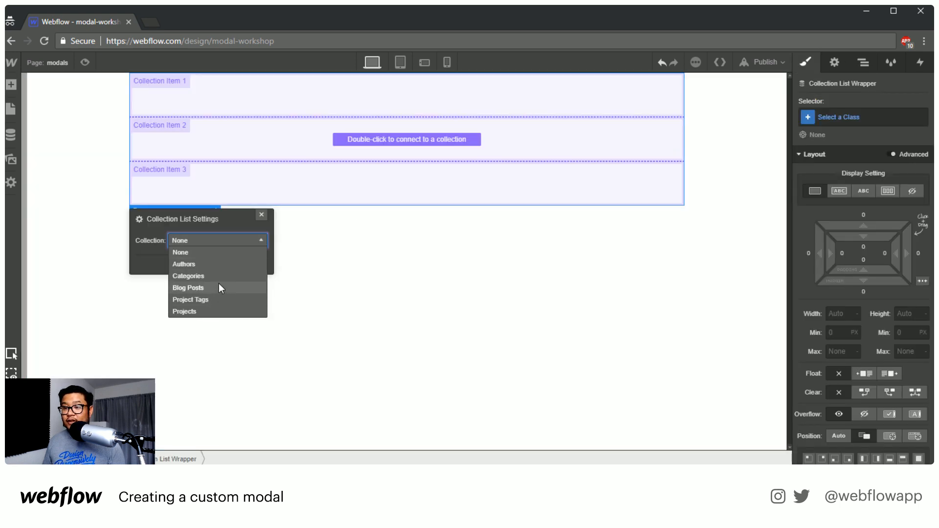
click(220, 288)
click(208, 282)
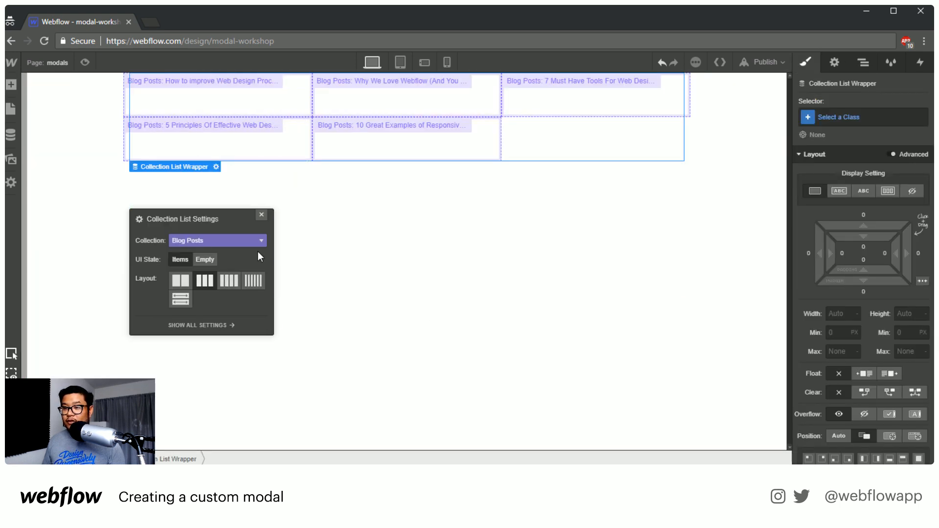
click(262, 215)
Add a Link Block inside the first collection item, leaving its link settings at their defaults
click(295, 120)
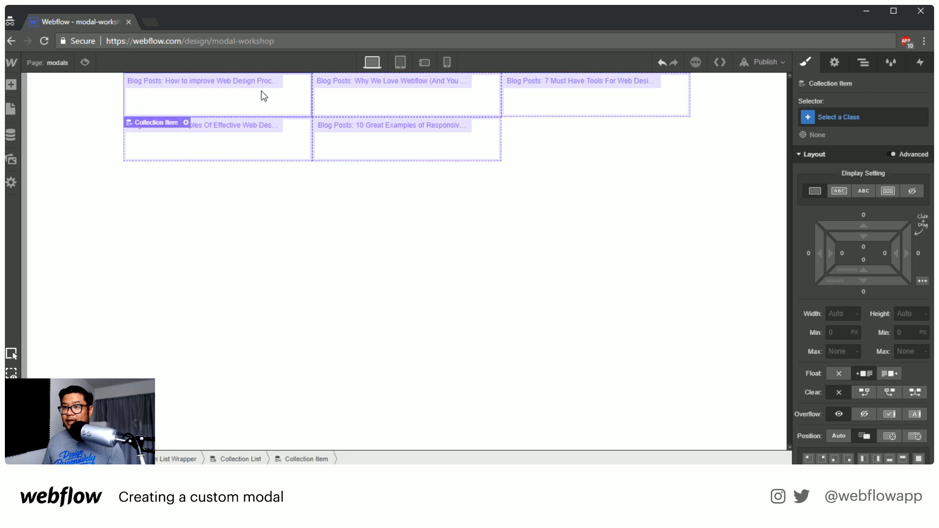
key(a)
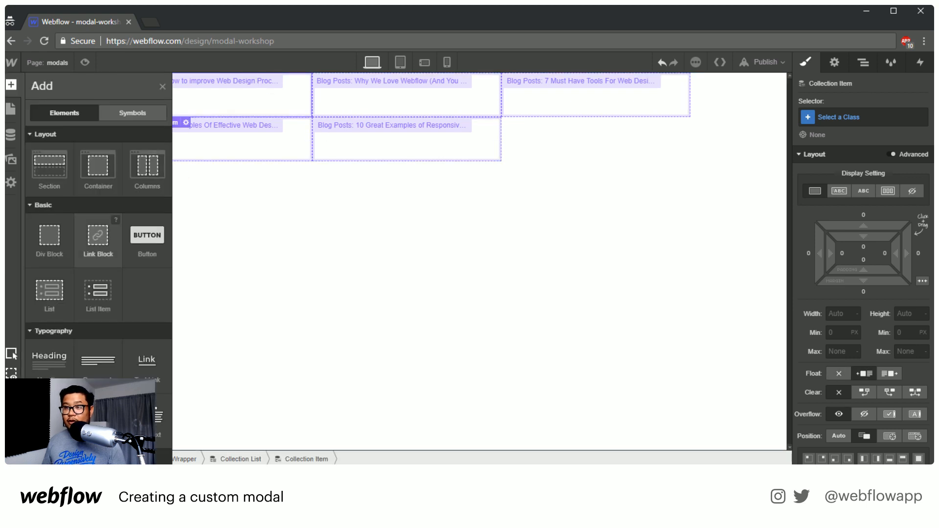
drag(98, 237, 266, 130)
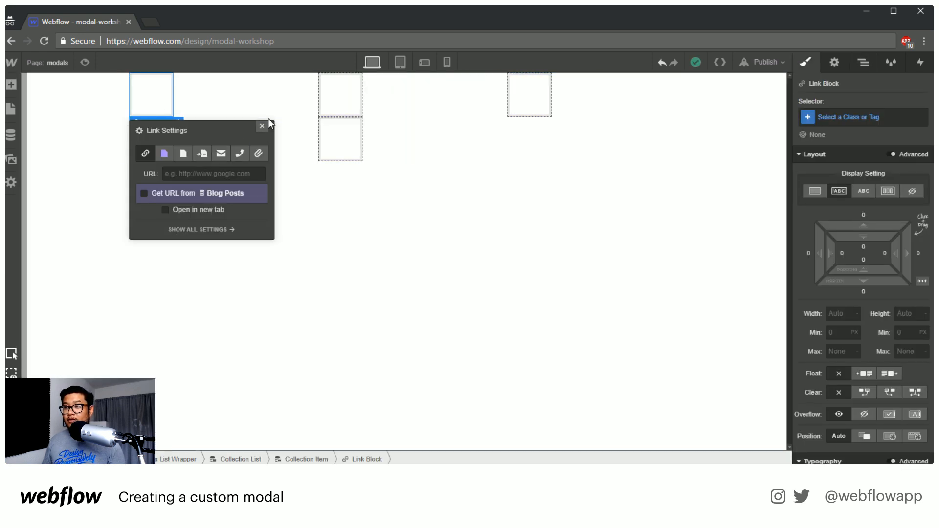
click(263, 125)
Set the link block's display to Block and its height to 250 px
click(827, 118)
click(859, 104)
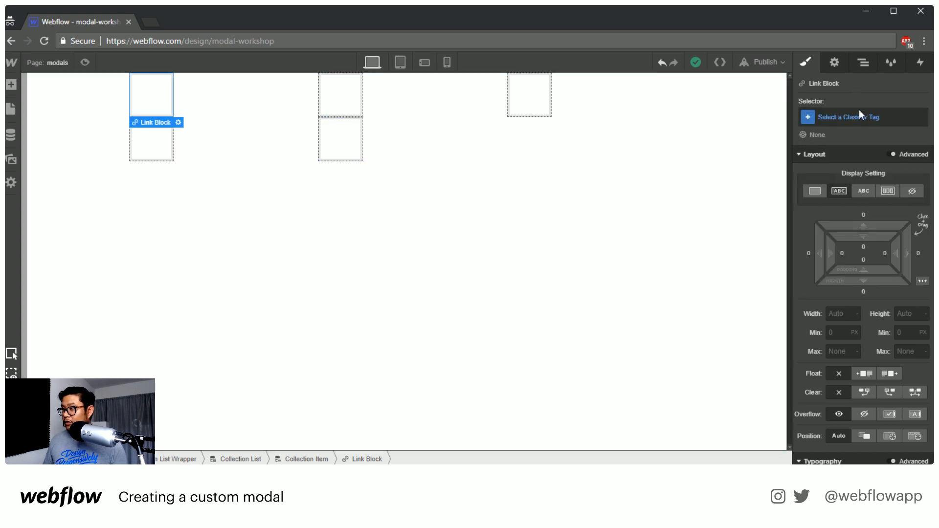
click(812, 190)
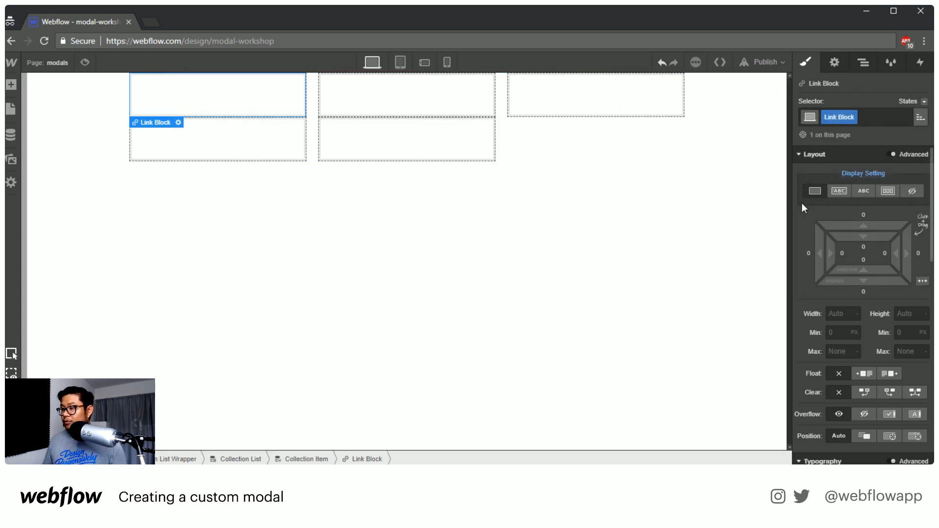
click(906, 309)
text(250)
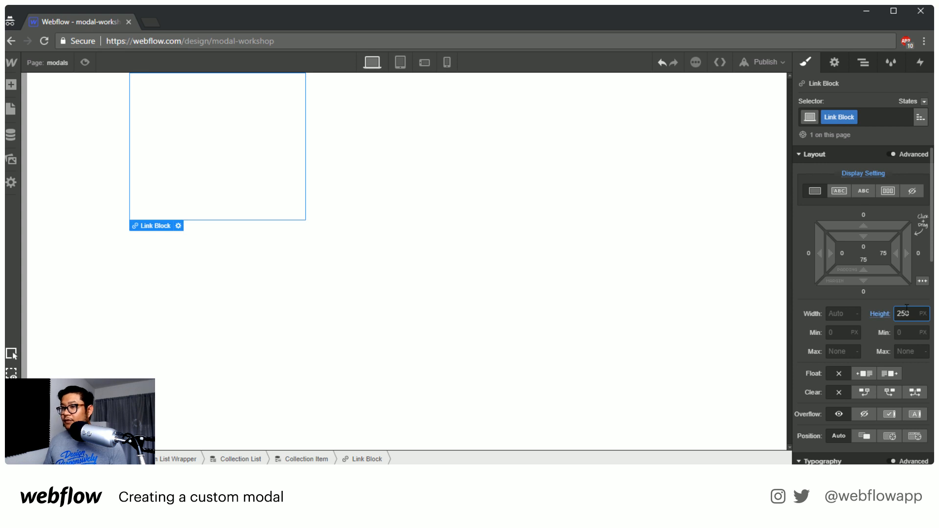
Bind the link block's background image to the Main Image field of Blog Posts and return to its style settings
click(833, 63)
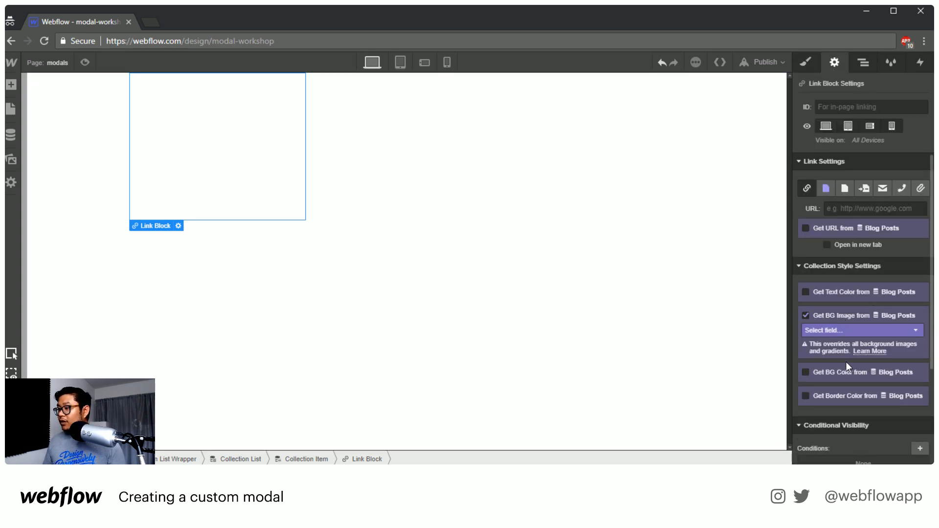
click(829, 333)
click(832, 354)
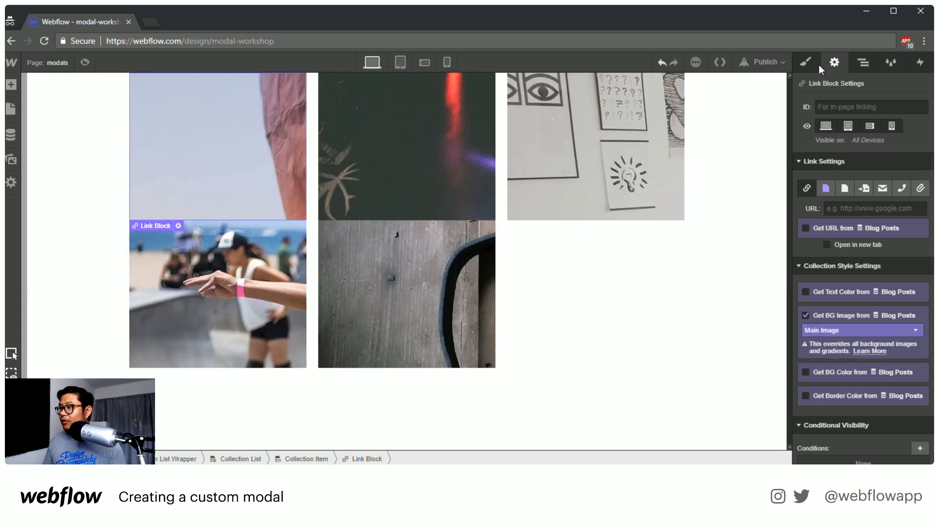
click(803, 63)
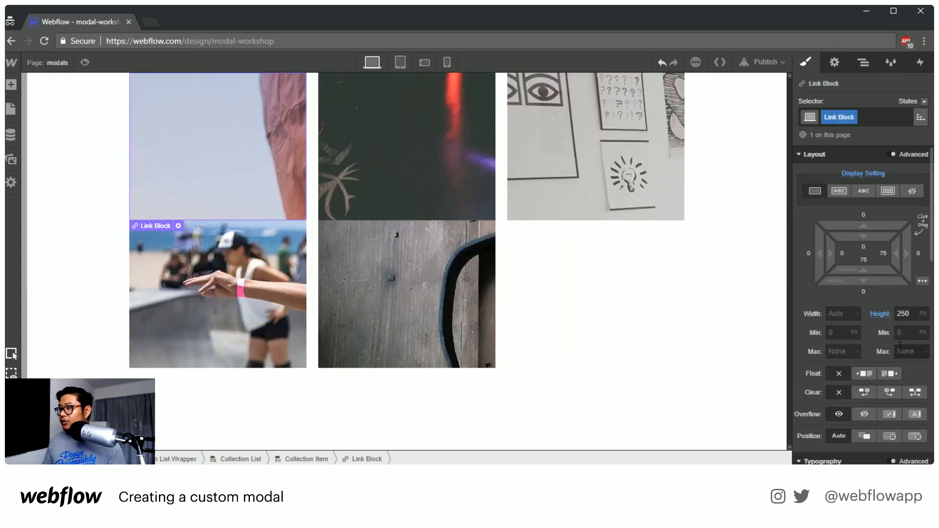
Give the container that holds the blog post grid a top padding of 50 px
scroll(876, 319, down, 5)
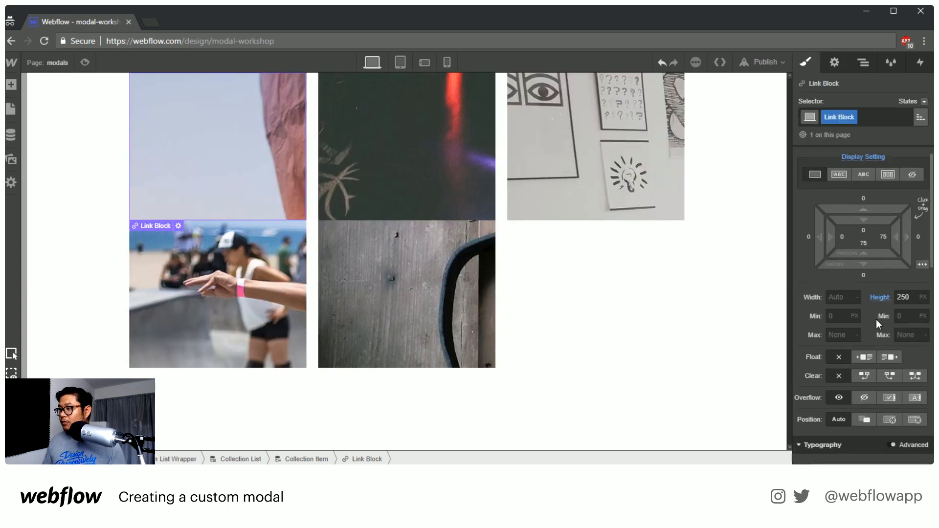
click(592, 298)
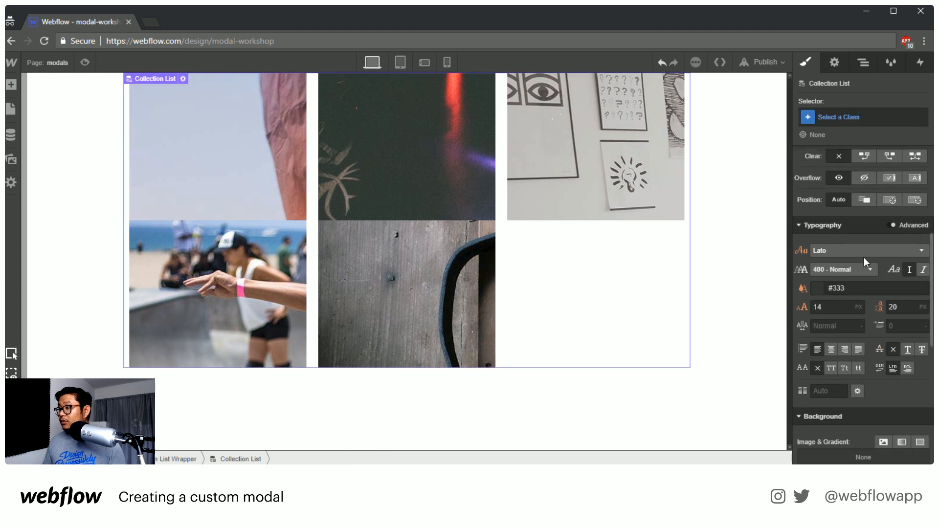
scroll(864, 258, up, 5)
click(864, 63)
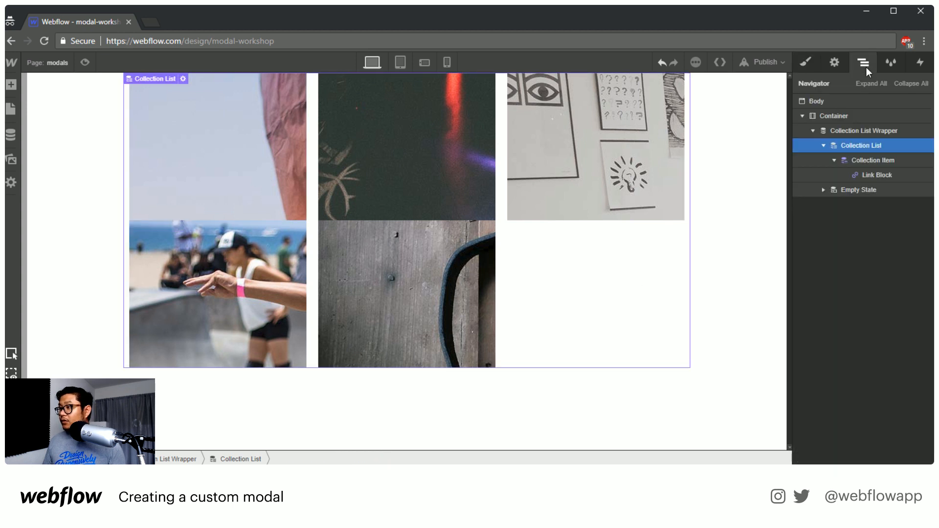
click(841, 119)
key(s)
drag(874, 237, 876, 216)
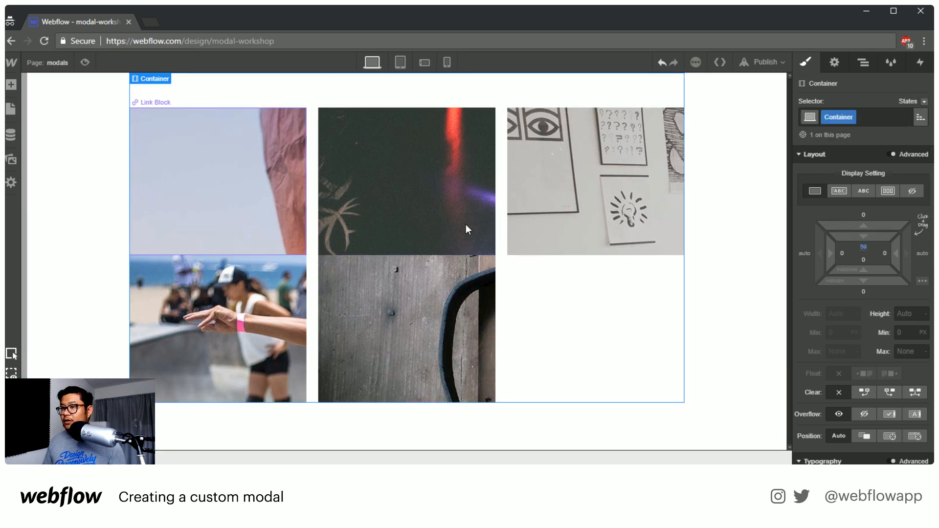
Set the link block's background image to Cover, centred and without tiling, and give the block 13 px top and bottom margins
click(265, 184)
scroll(887, 383, down, 10)
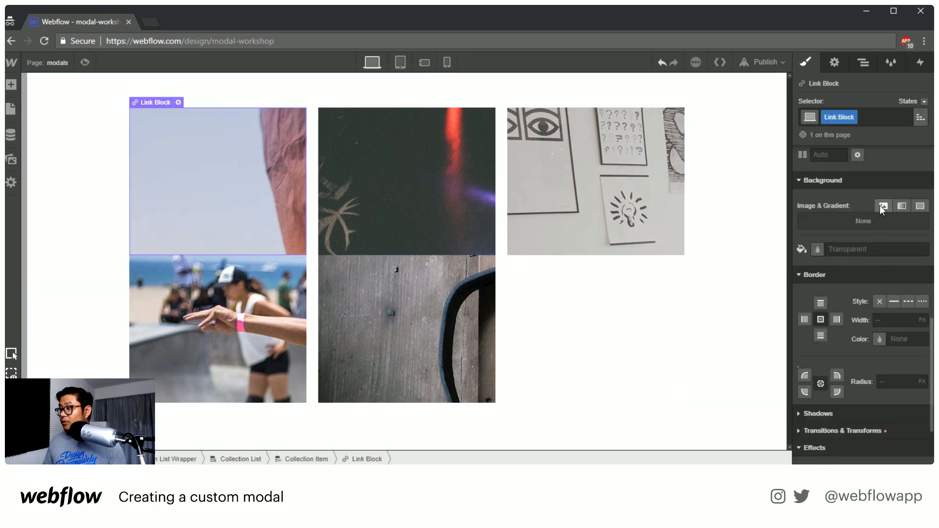
click(880, 205)
click(913, 272)
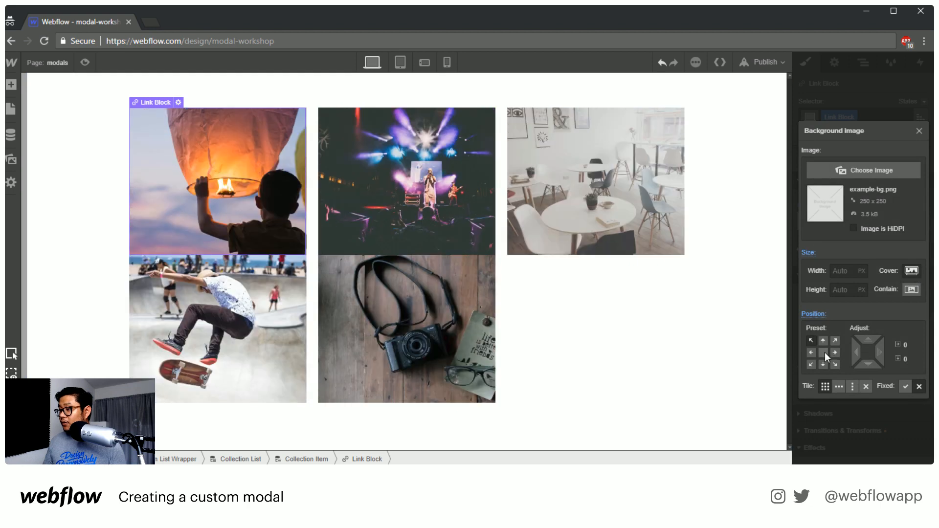
click(824, 353)
click(867, 386)
click(920, 131)
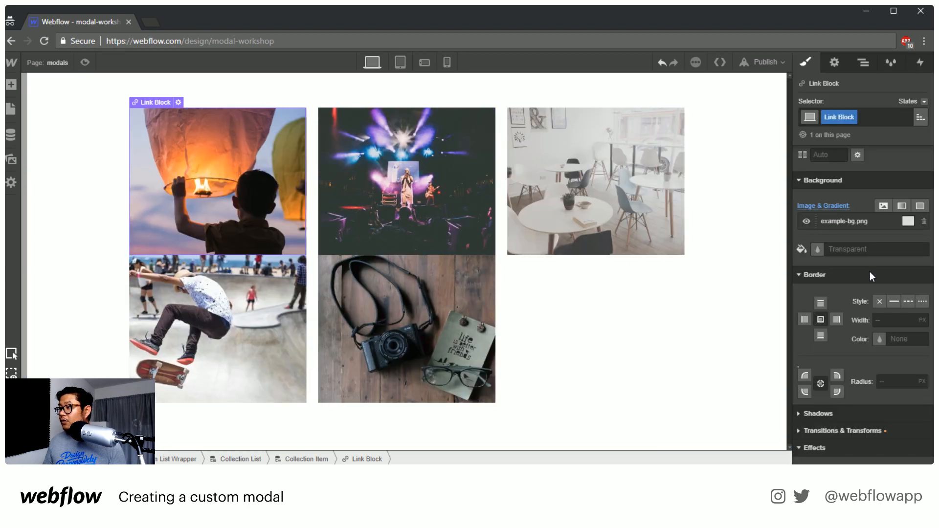
scroll(870, 272, up, 10)
drag(873, 228, 870, 205)
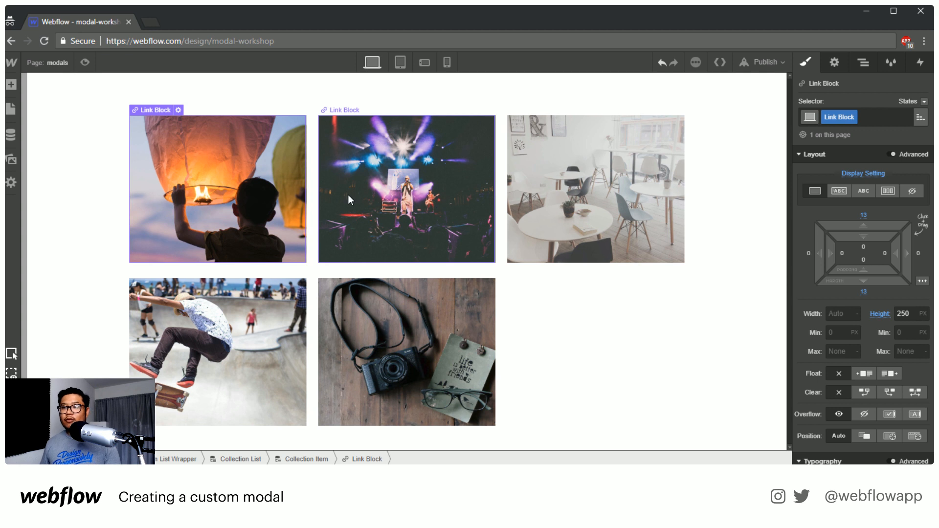
Open the Home page and copy its modal wrapper
click(37, 69)
click(64, 153)
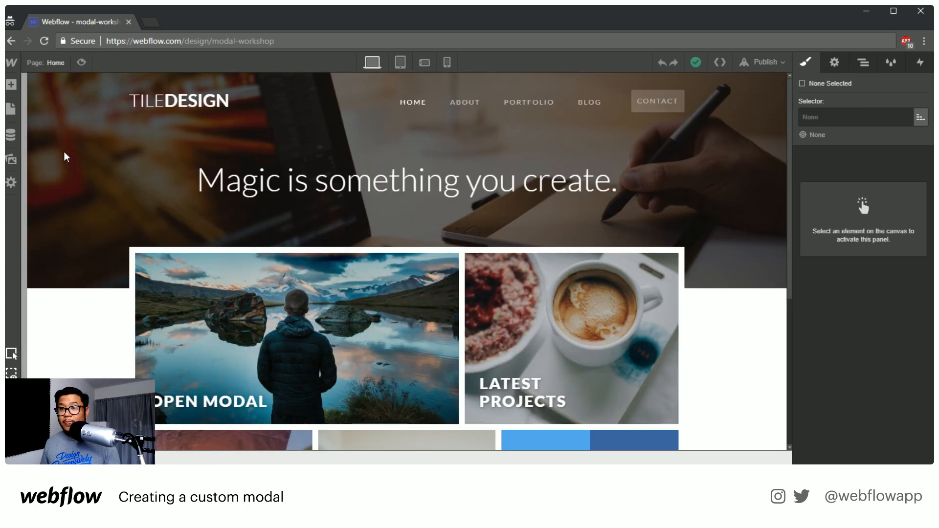
click(869, 64)
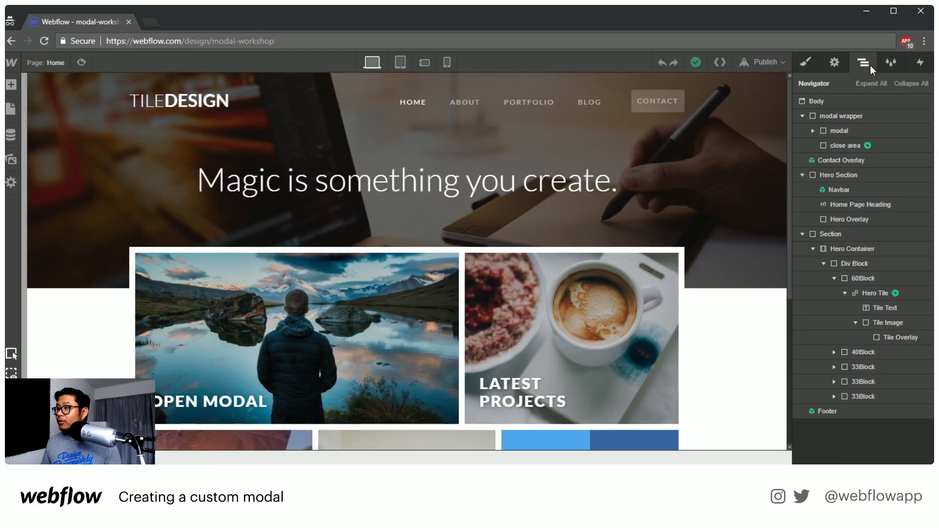
click(859, 118)
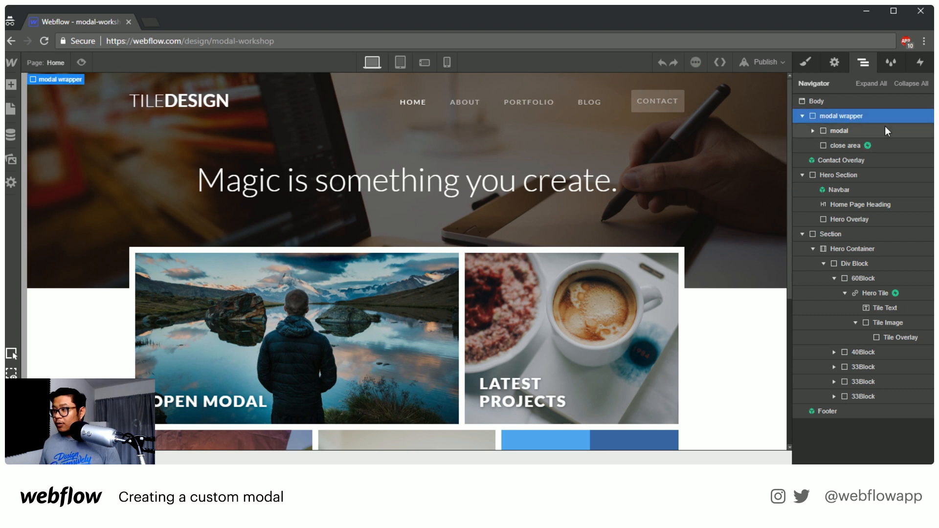
Return to the modals page and paste the modal wrapper into the Collection Item
click(59, 63)
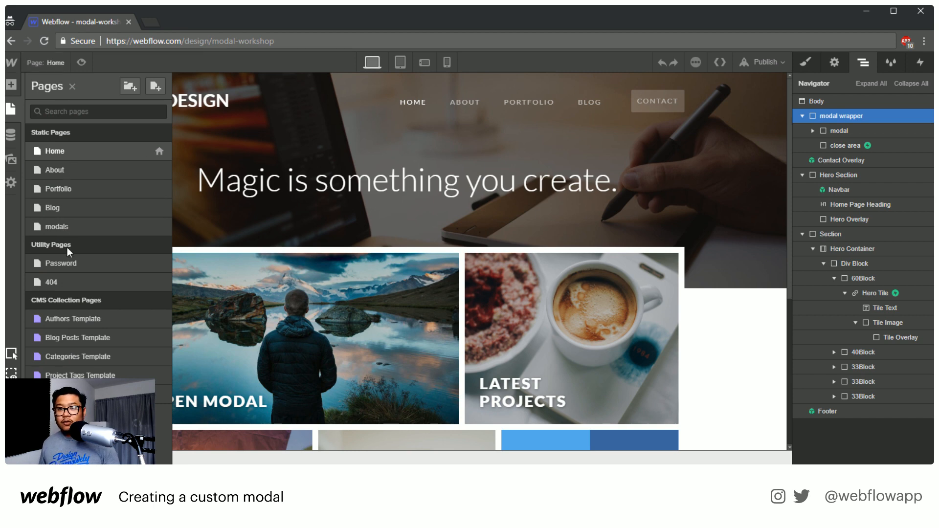
click(64, 228)
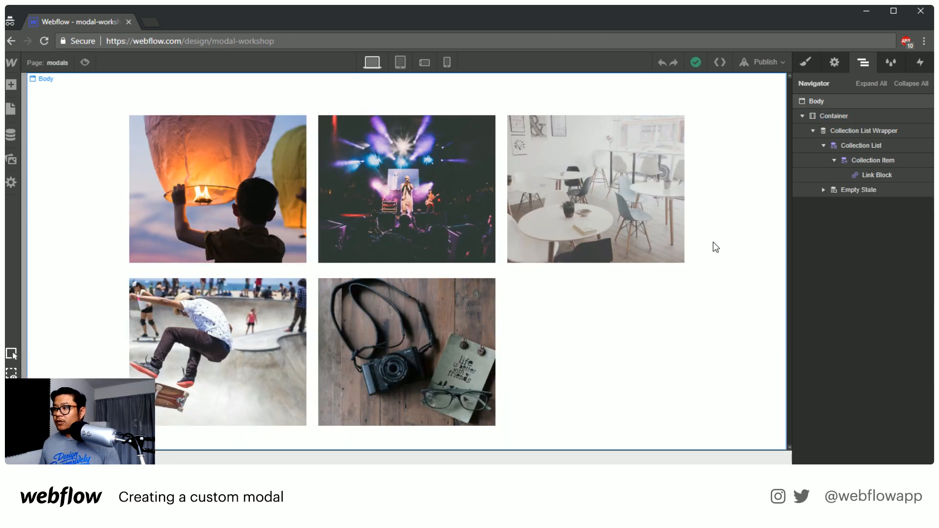
click(890, 161)
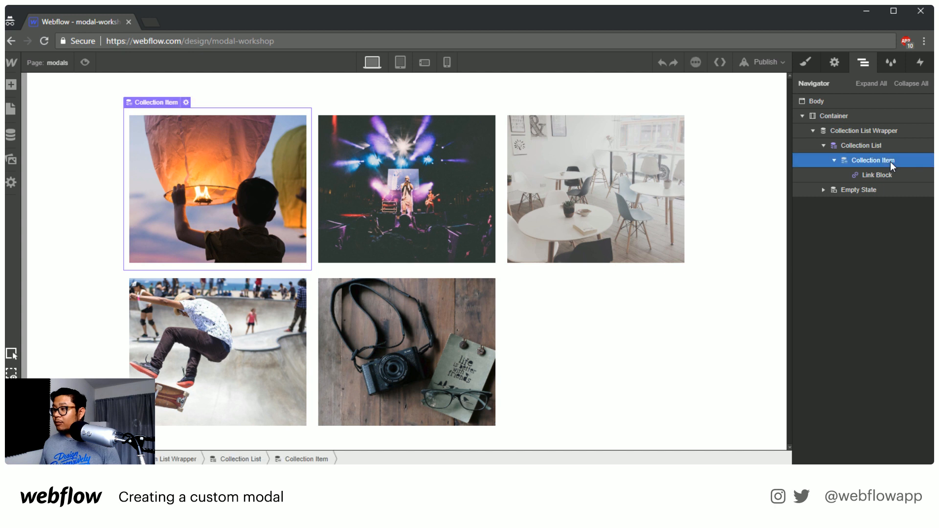
key(ctrl+v)
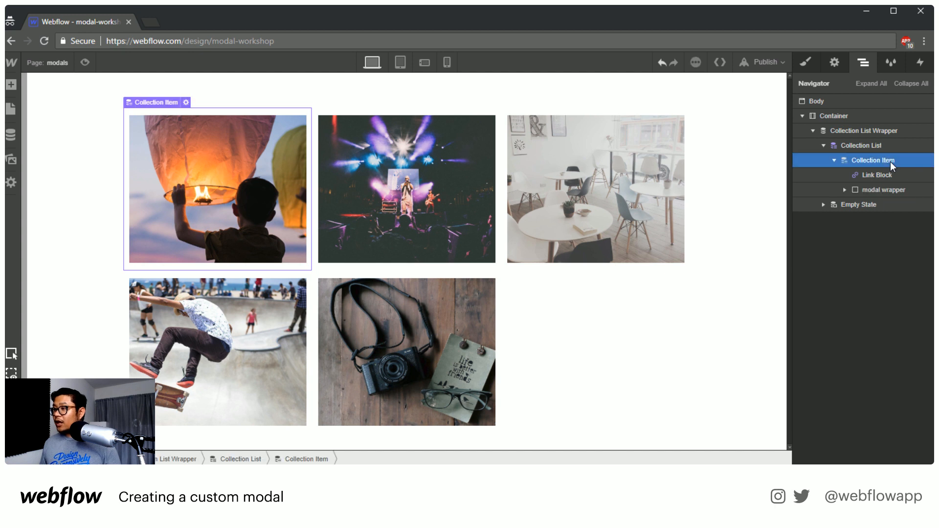
click(900, 193)
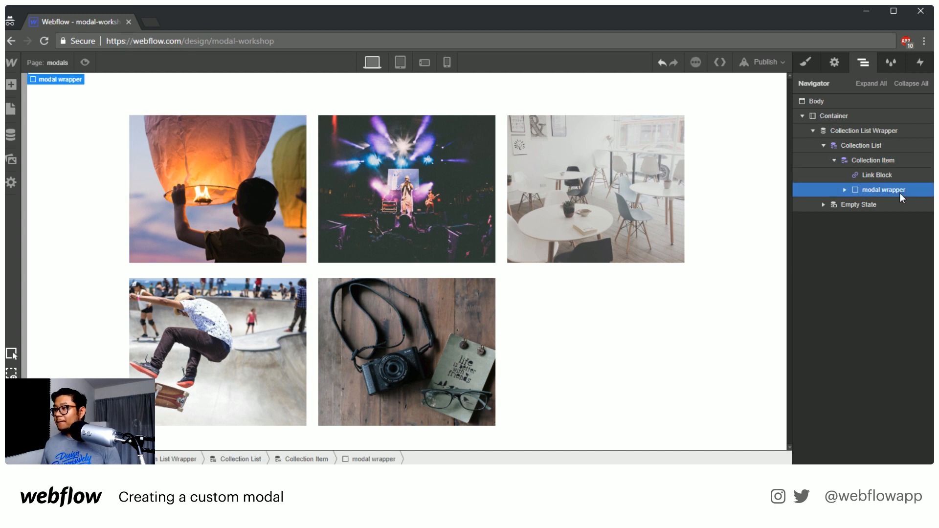
click(844, 190)
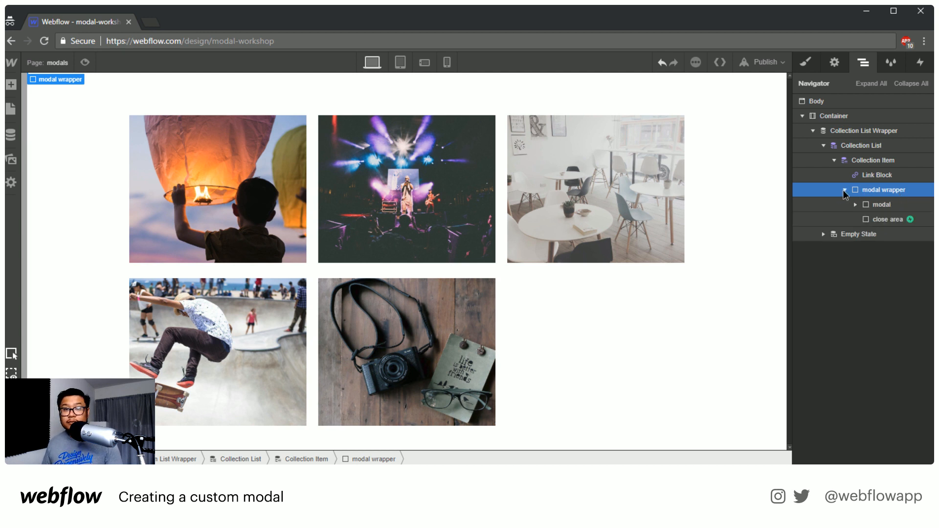
click(845, 190)
click(845, 190)
click(845, 190)
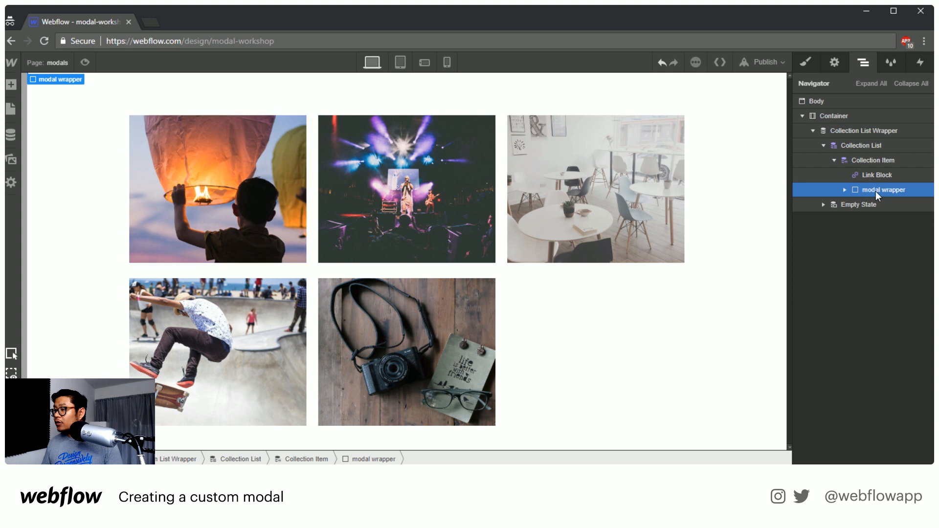
click(845, 189)
click(845, 190)
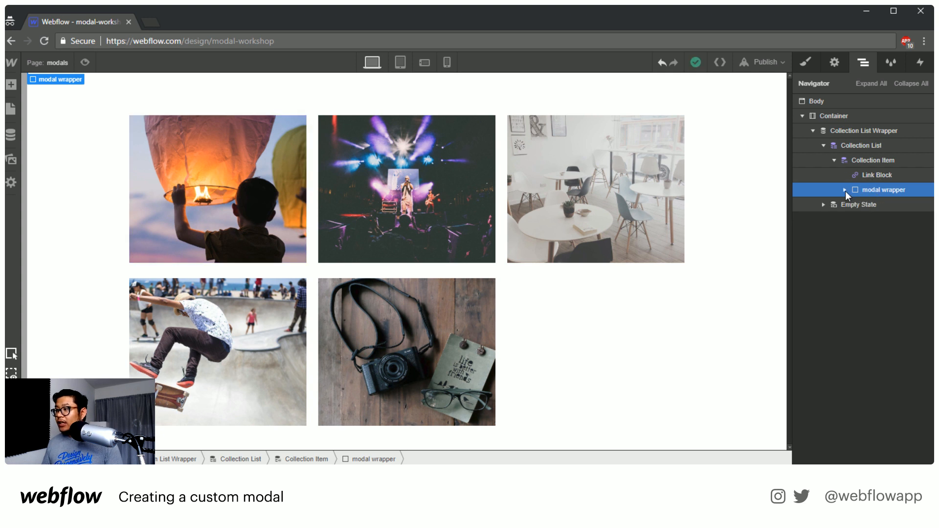
Delete the Form Block from the modal inside the pasted modal wrapper
click(845, 190)
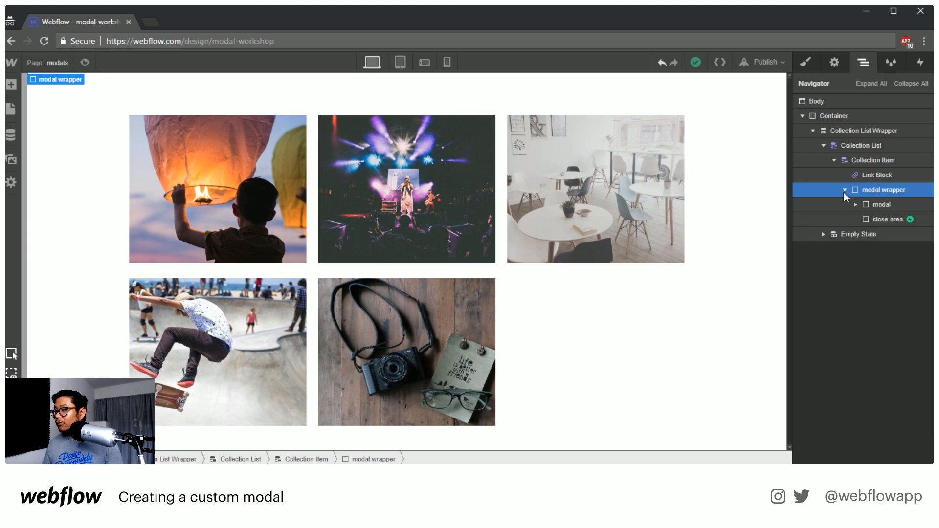
click(856, 205)
click(867, 219)
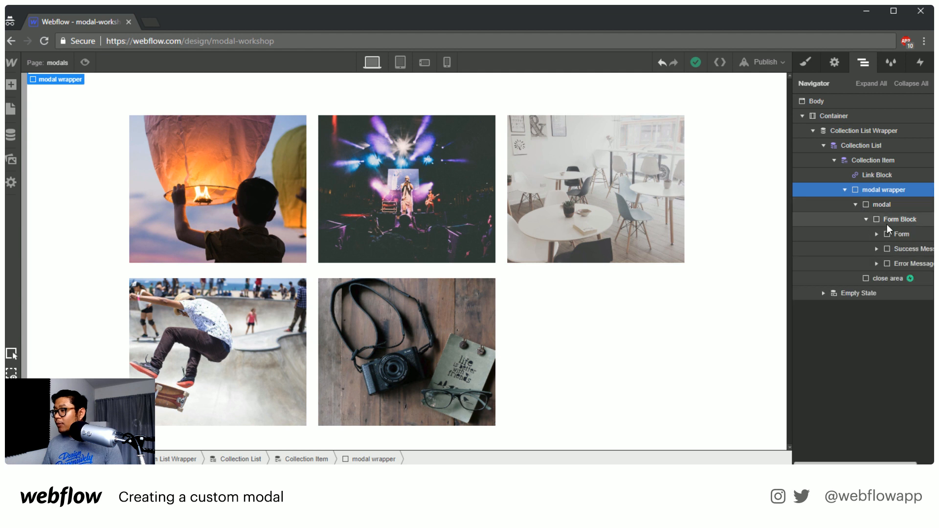
click(898, 218)
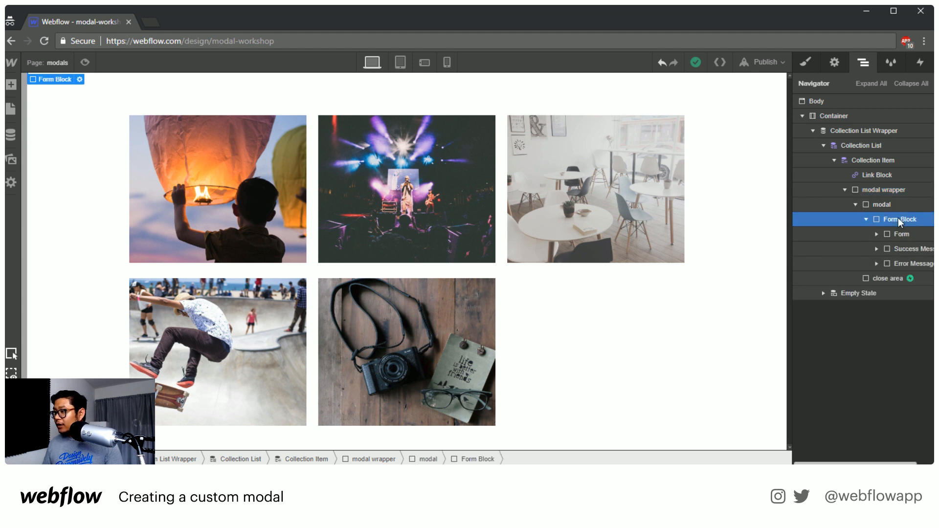
key(Delete)
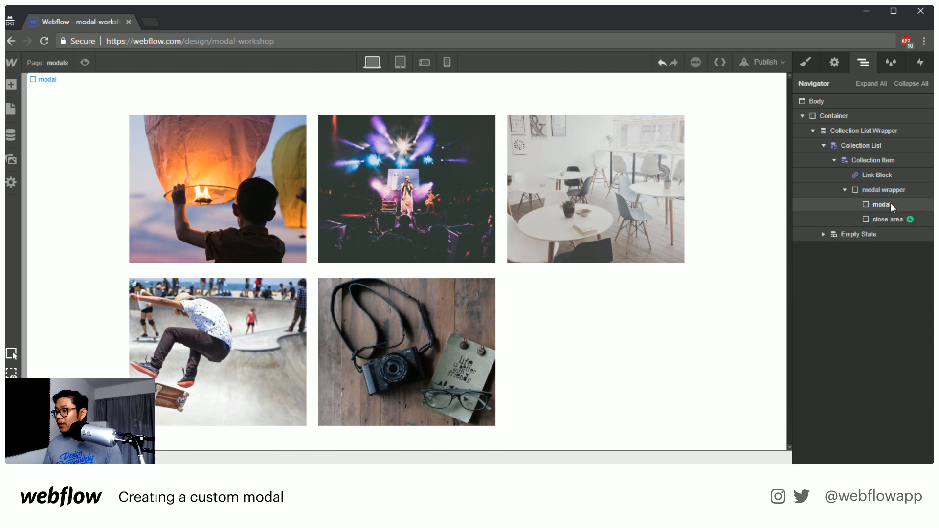
Add a Video element inside the empty modal of the collection item
click(891, 204)
key(a)
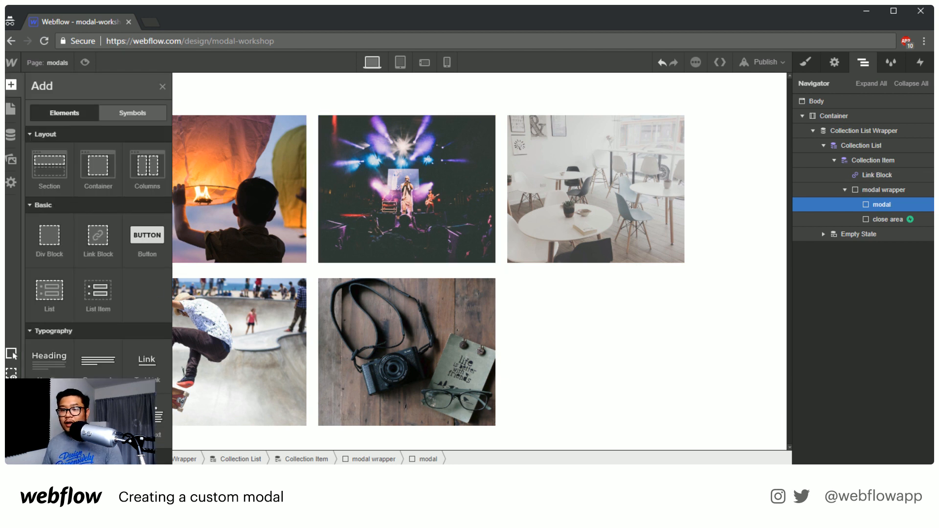
scroll(128, 368, down, 5)
drag(98, 323, 900, 224)
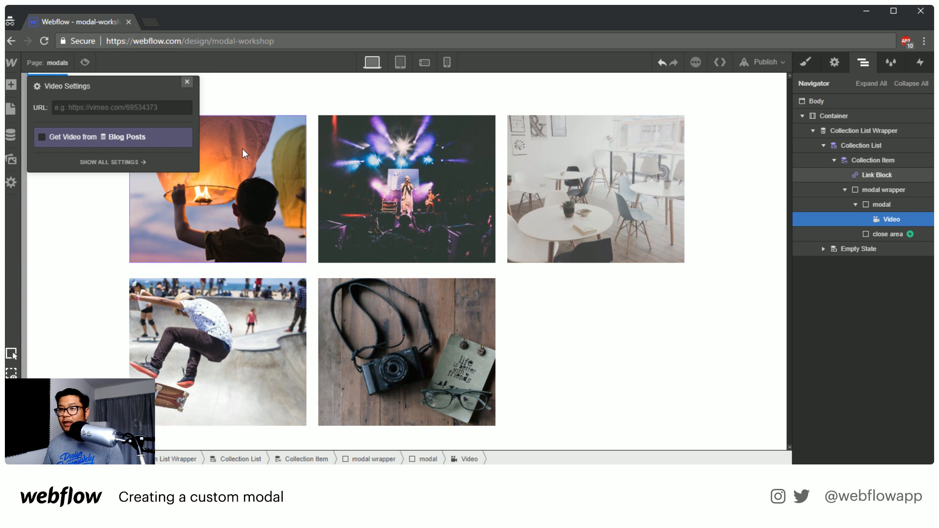
Bind the Video element to the video field of Blog Posts and close its settings
click(62, 140)
click(81, 154)
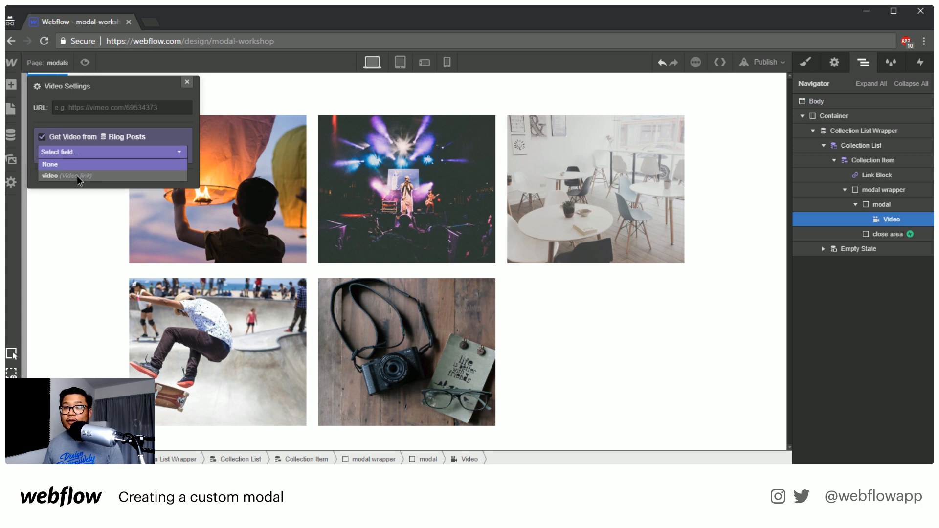
click(77, 175)
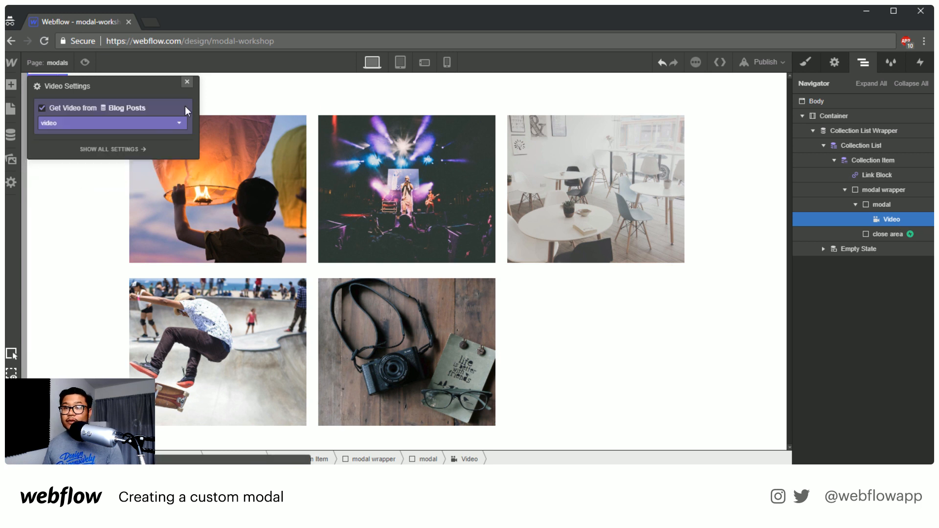
click(187, 81)
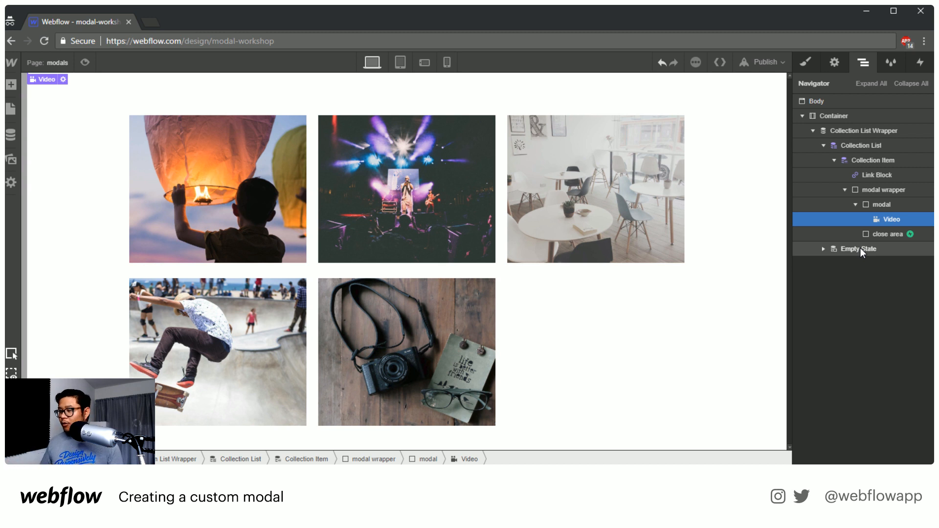
Open the close modal animation from the close area's Mouse Click (Tap) trigger for editing
click(900, 235)
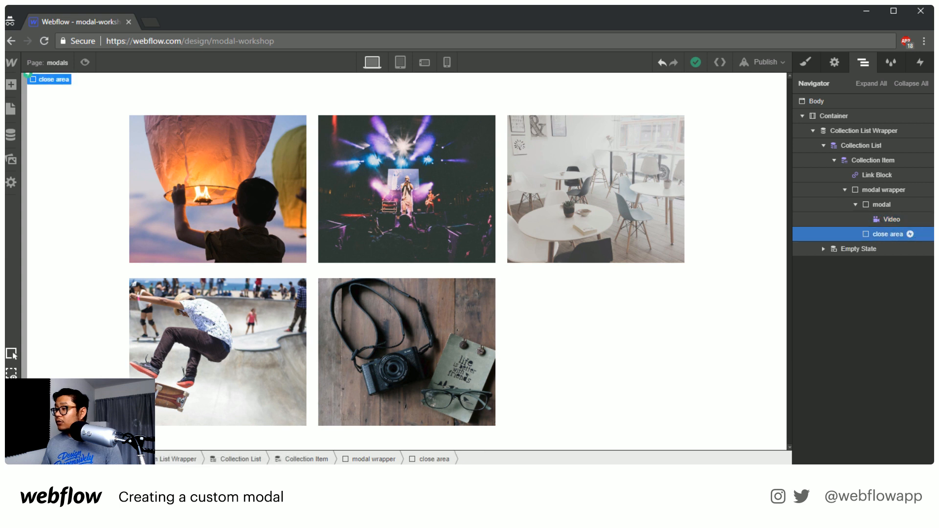
click(923, 62)
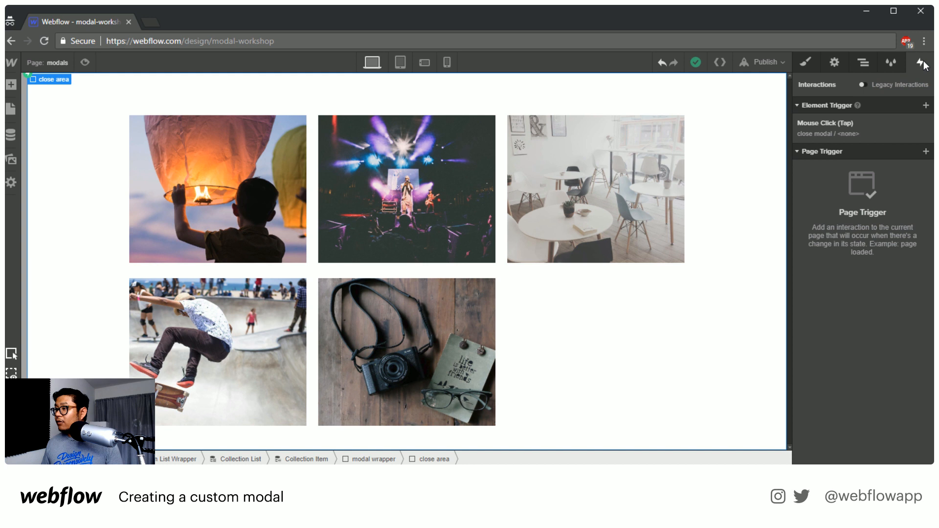
click(833, 131)
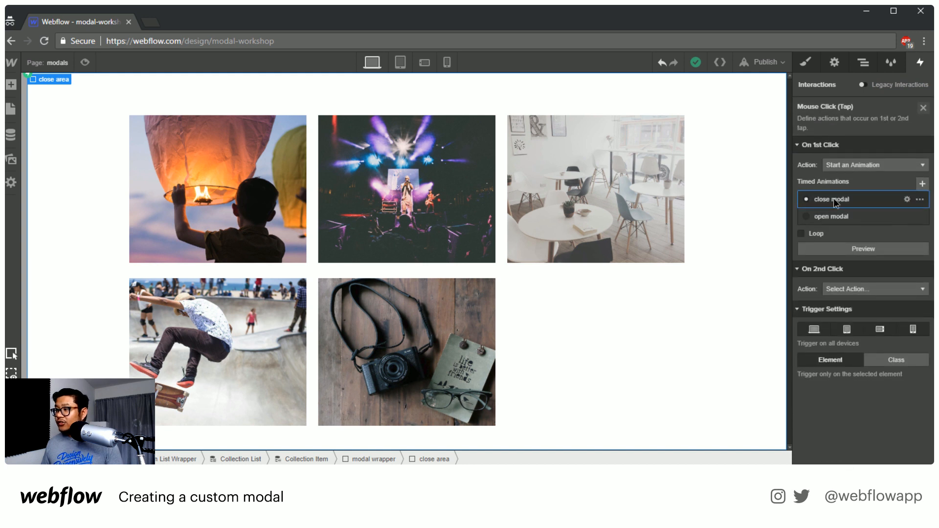
click(834, 198)
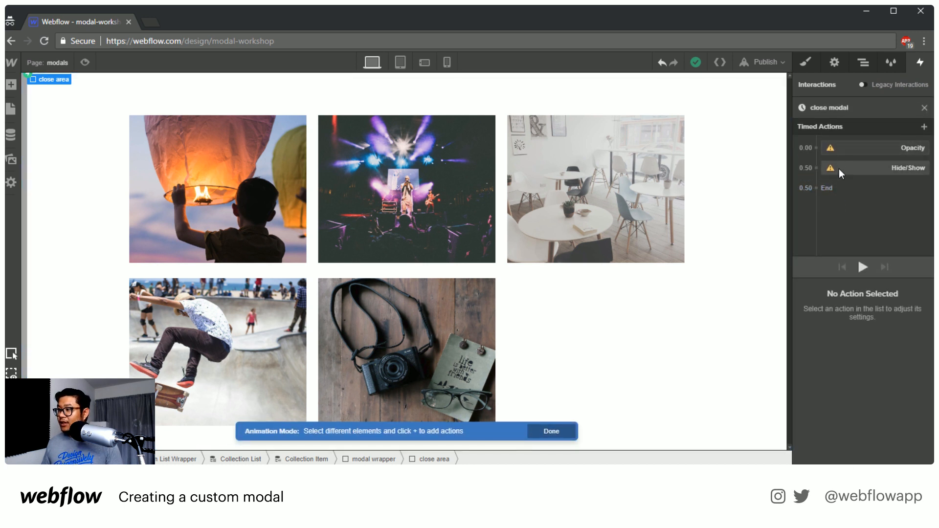
Delete the Opacity and Hide/Show actions that lack a target from the close modal animation
mouse_move(832, 150)
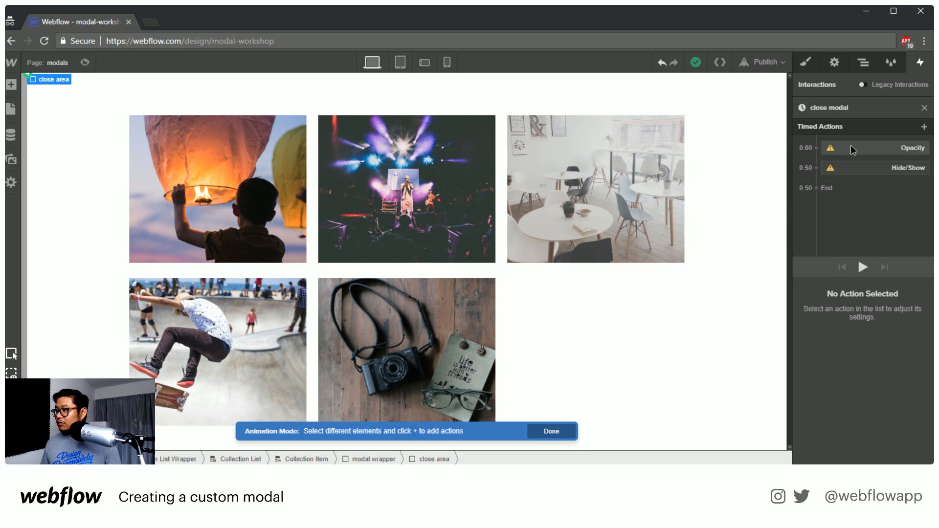
click(853, 148)
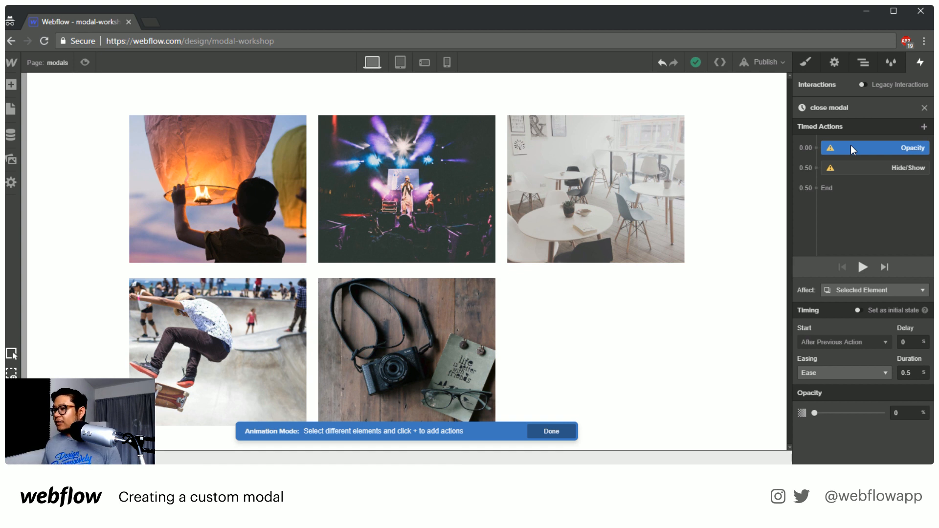
click(865, 62)
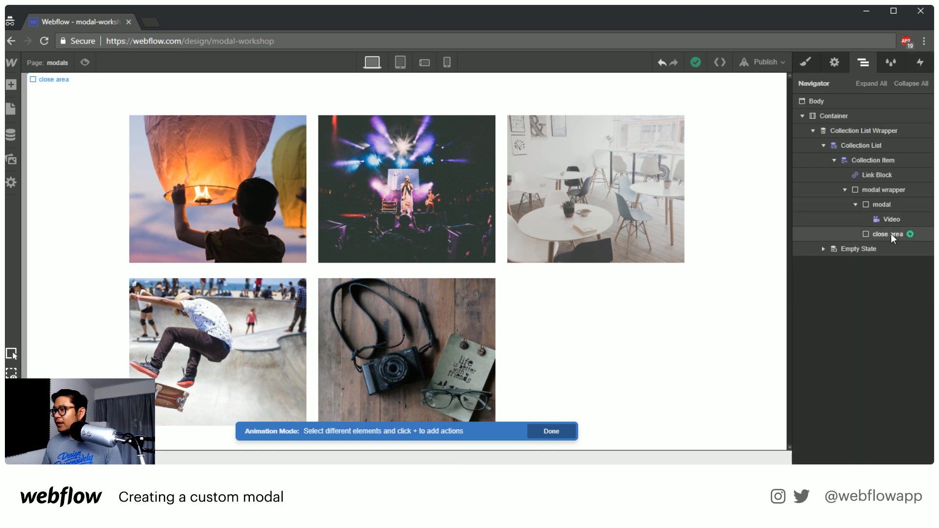
click(883, 190)
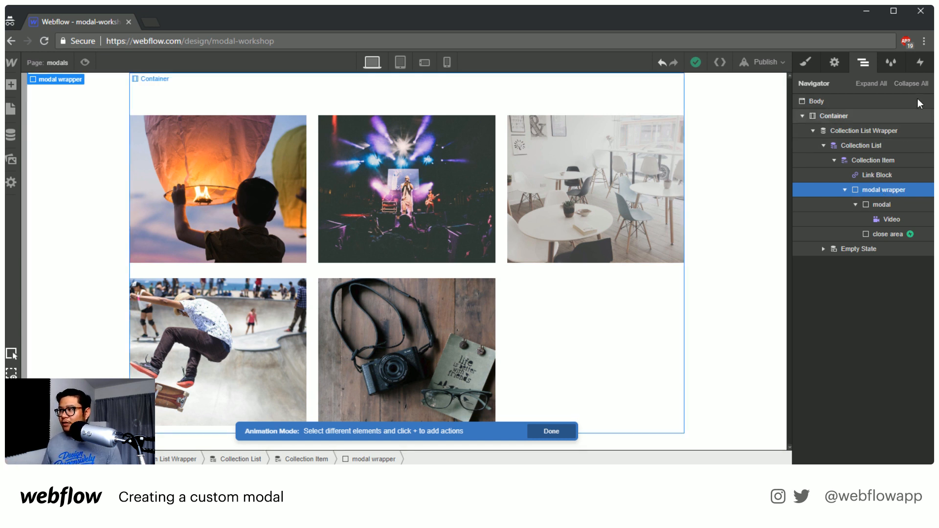
click(919, 64)
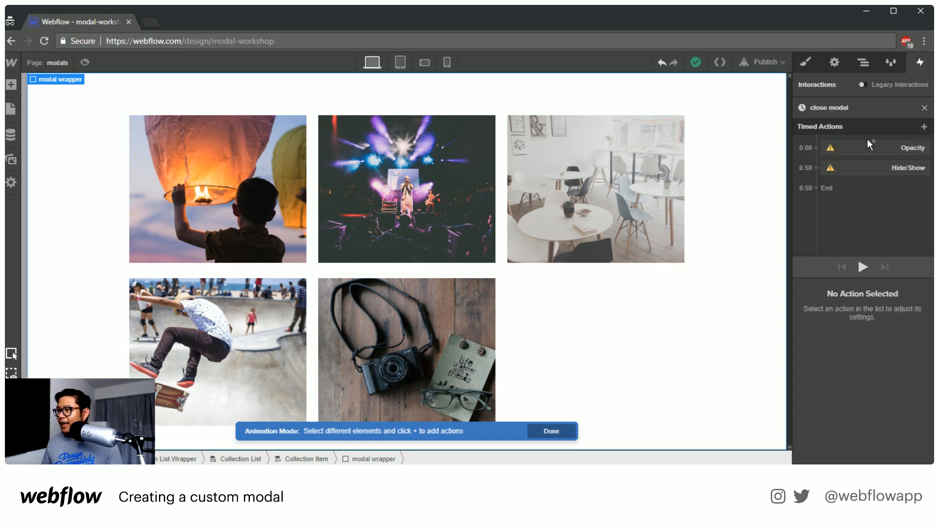
click(851, 151)
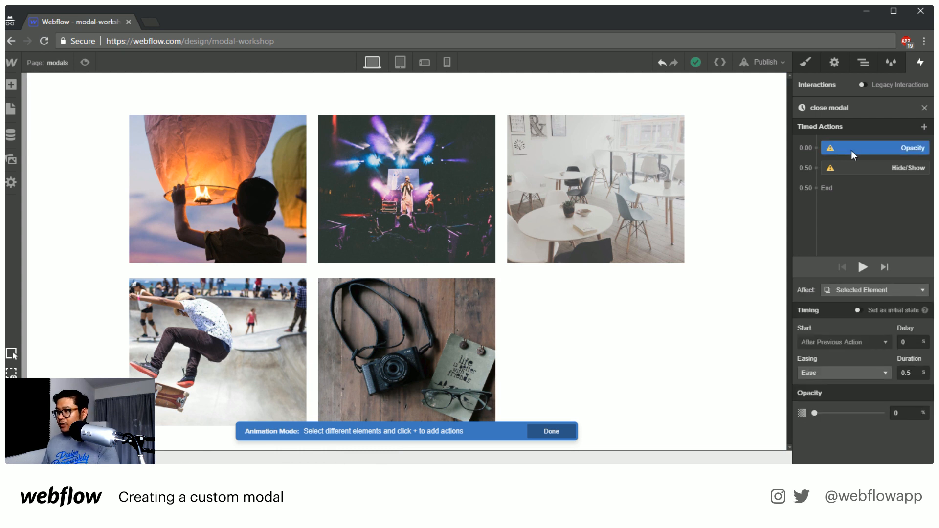
key(Delete)
key(Delete)
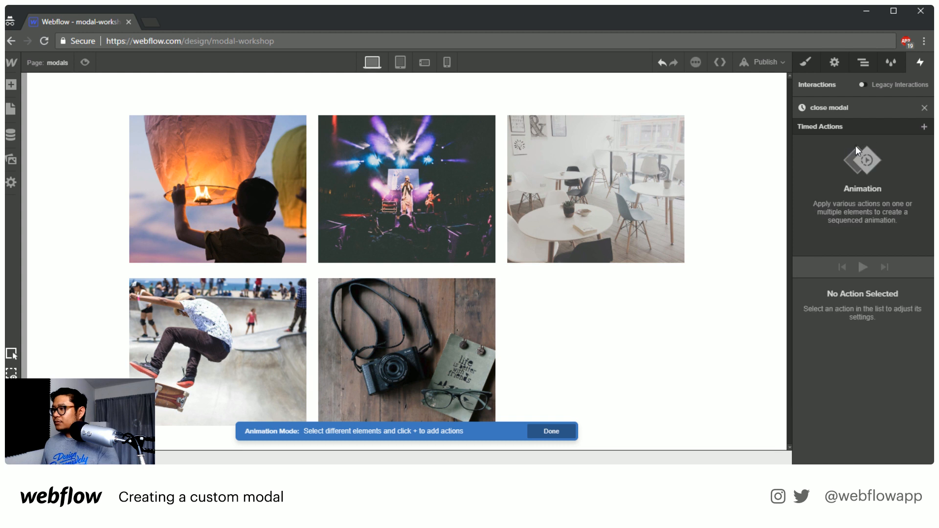
Add an Opacity action of 0% for the modal wrapper to the close modal animation, affecting all elements with its class
click(871, 63)
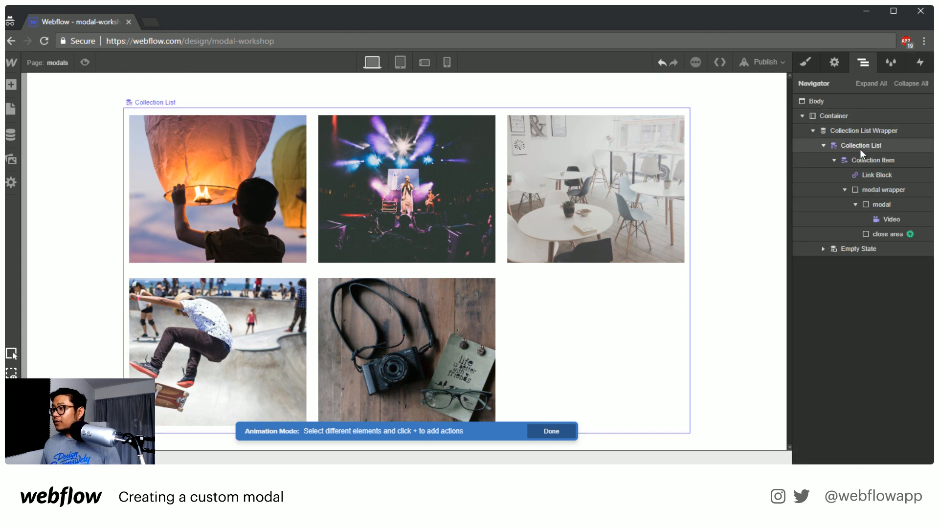
click(899, 190)
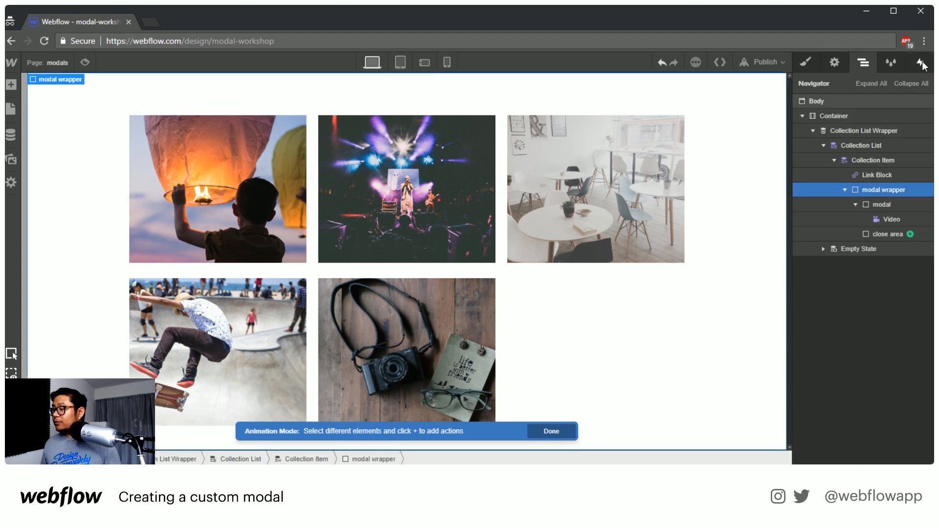
click(922, 61)
click(924, 129)
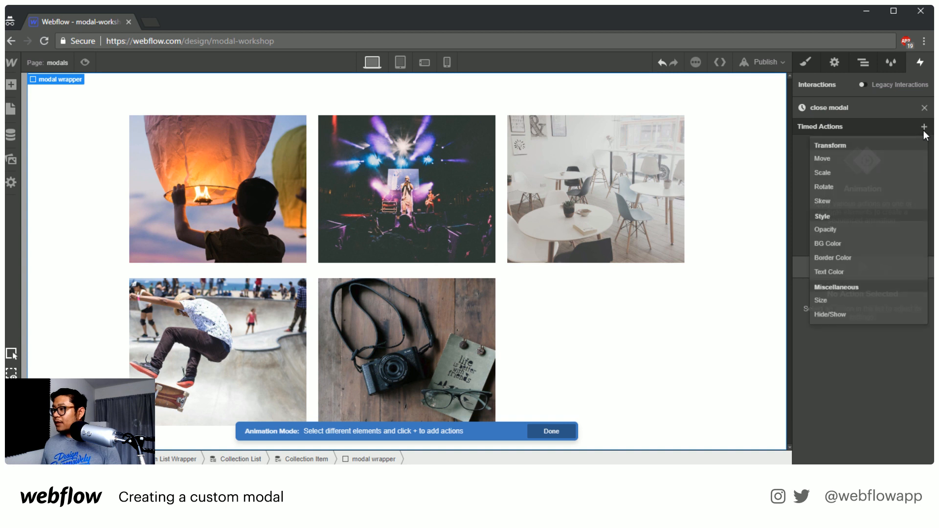
click(856, 230)
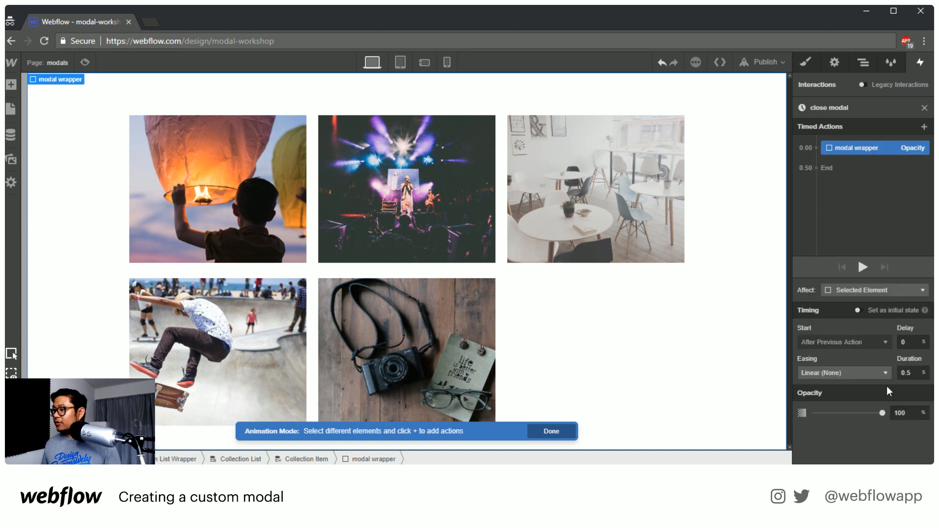
click(907, 414)
text(0)
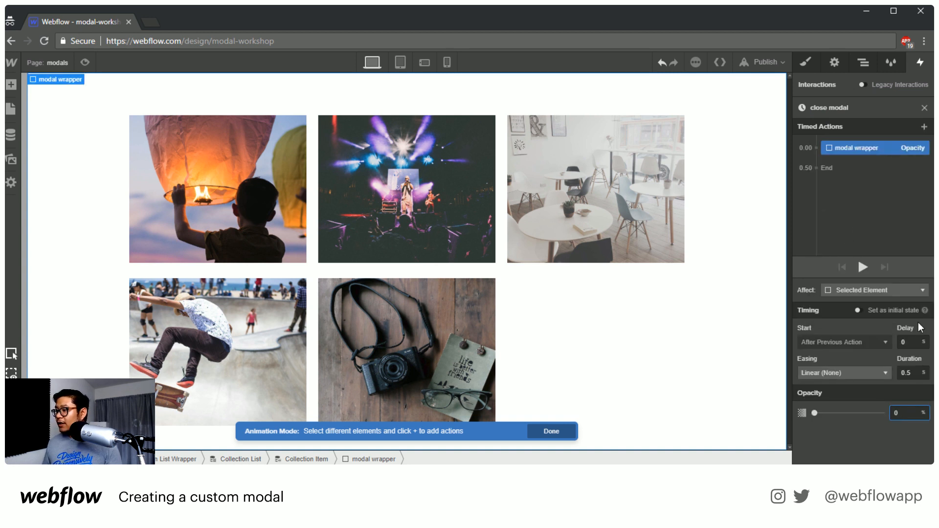
click(870, 290)
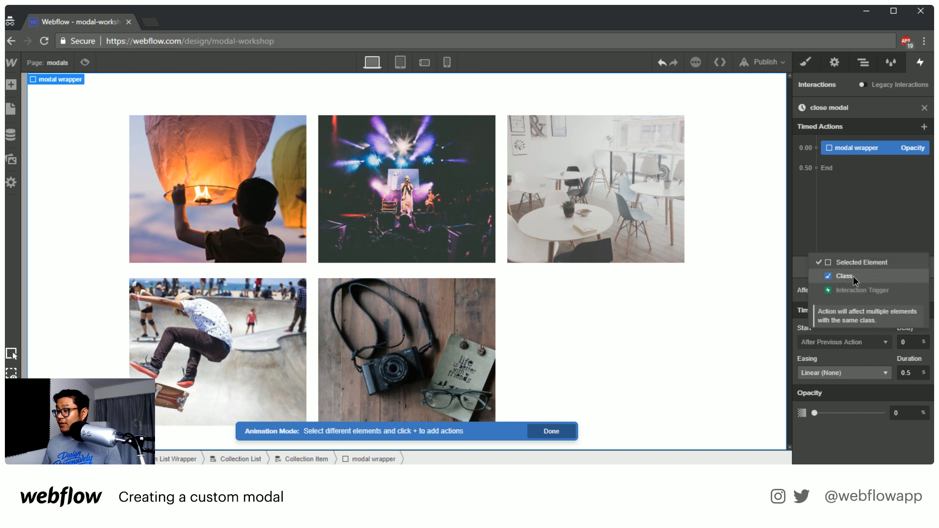
click(854, 276)
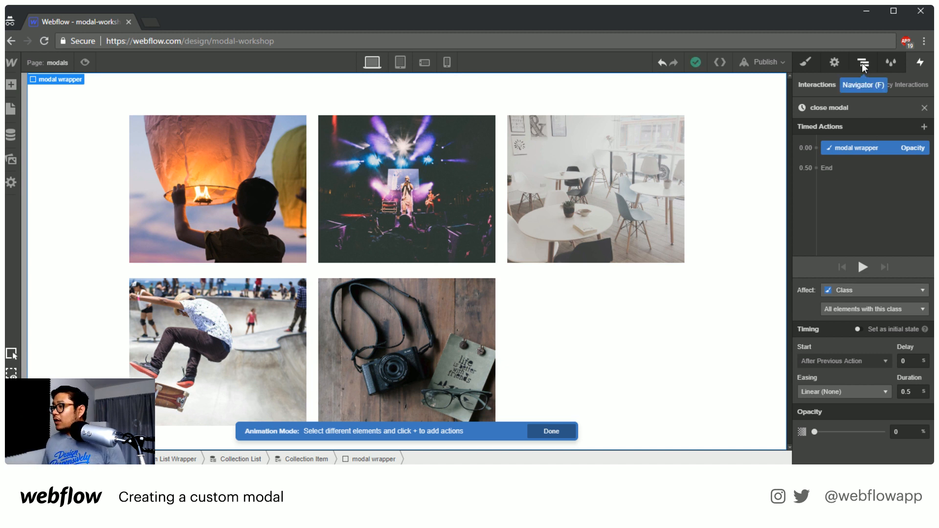
Add a Hide/Show action that hides the modal wrapper at the end of the close modal animation and finish editing it
click(824, 169)
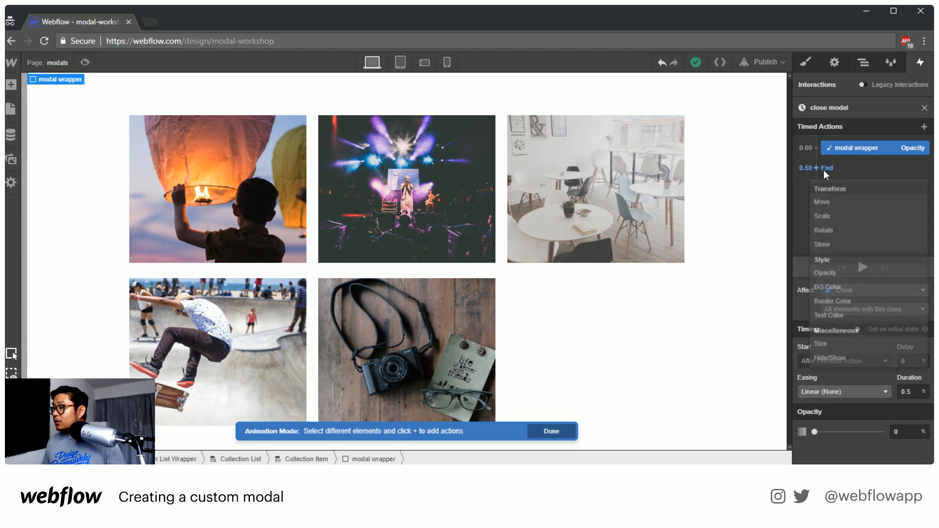
click(847, 362)
click(919, 433)
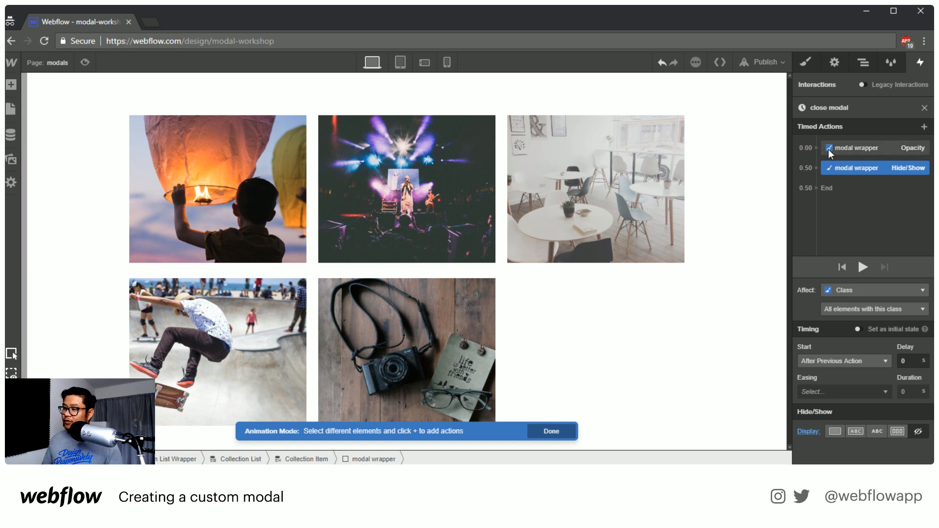
click(924, 109)
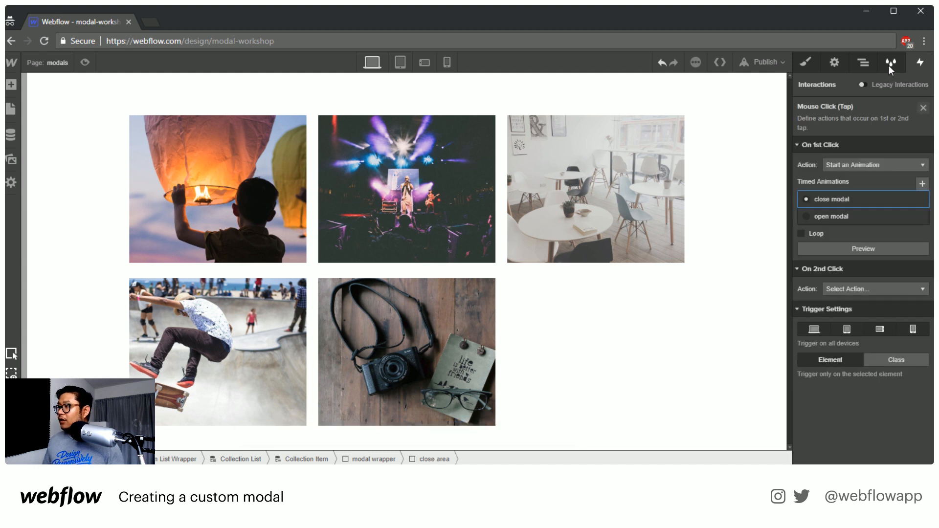
Give the Link Block a Mouse Click (Tap) trigger that starts the open modal animation on the first click
click(864, 62)
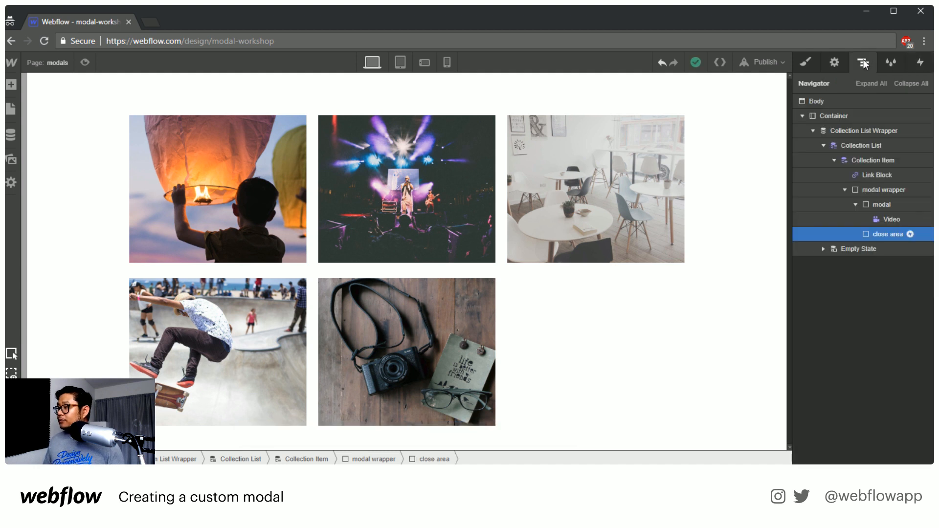
click(877, 176)
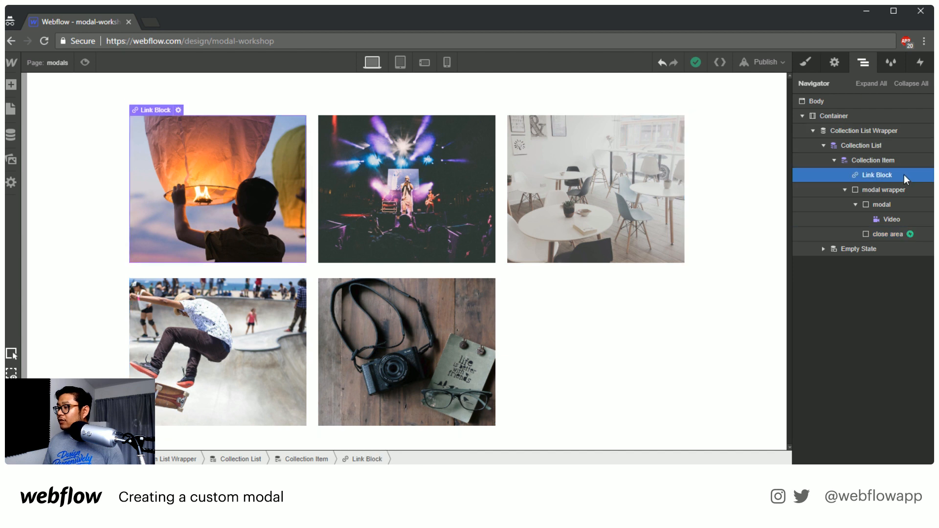
click(921, 64)
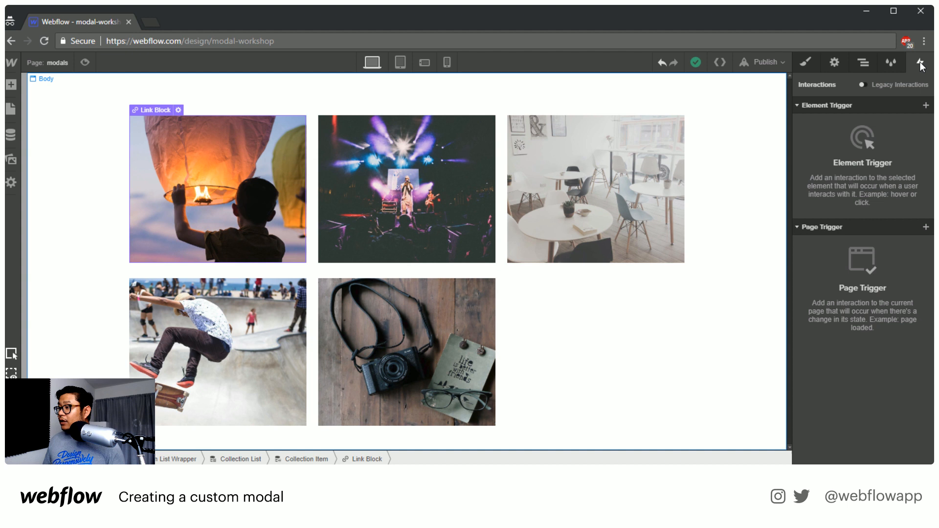
click(926, 105)
click(864, 125)
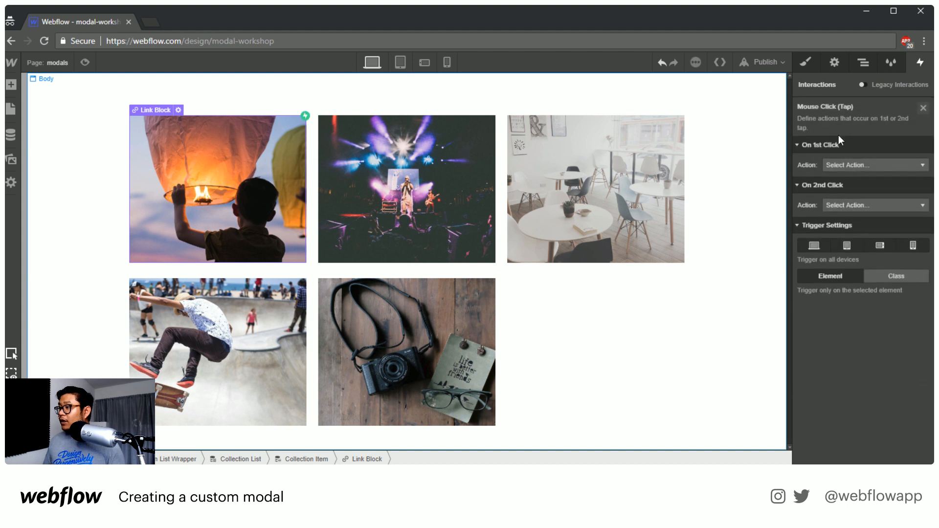
click(838, 163)
click(840, 161)
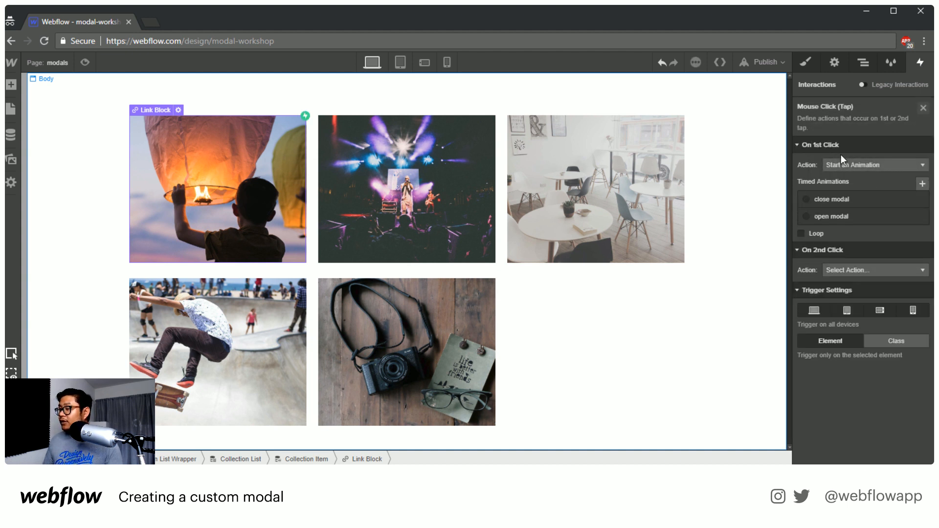
click(836, 213)
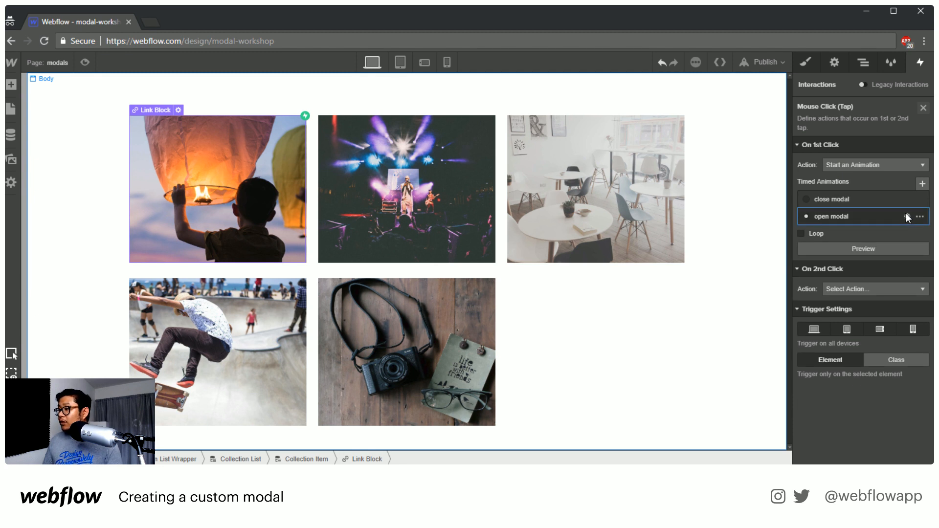
Open the open modal animation for editing and delete its Opacity and Hide/Show actions that lack a target
click(907, 216)
click(889, 145)
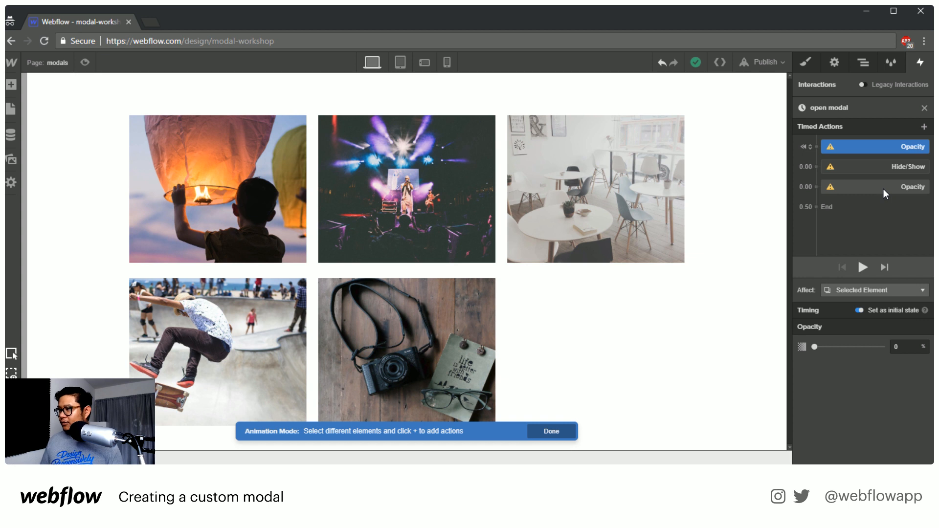
key(Delete)
key(Delete)
key(Delete)
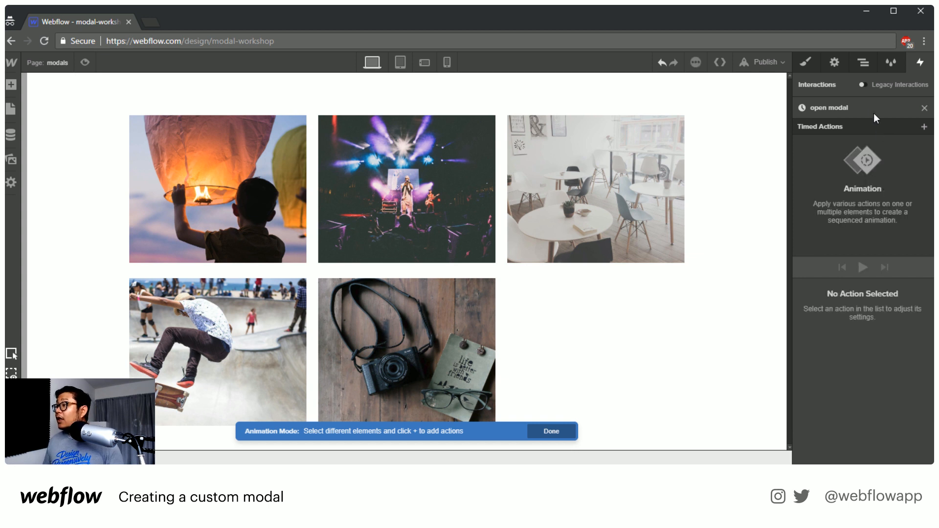
Select the collection item's modal wrapper as the target for actions in the open modal animation
click(864, 62)
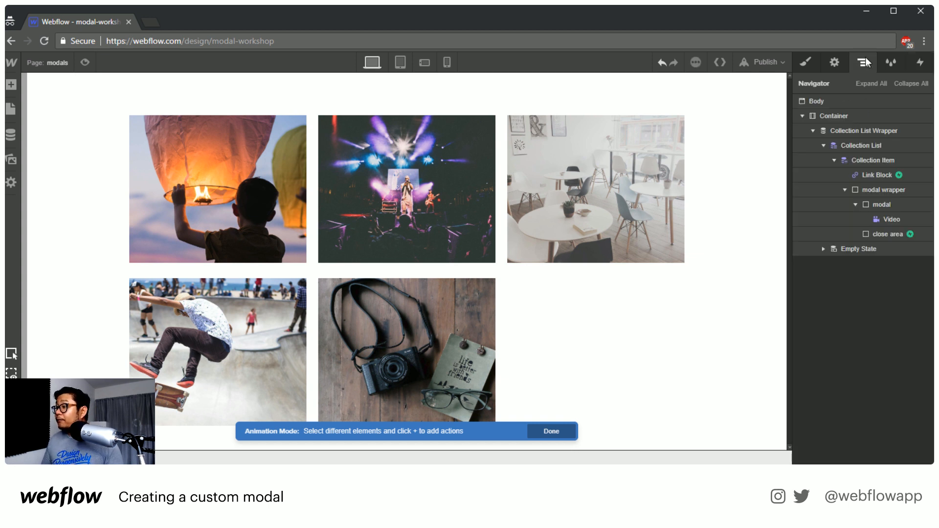
click(885, 190)
click(920, 63)
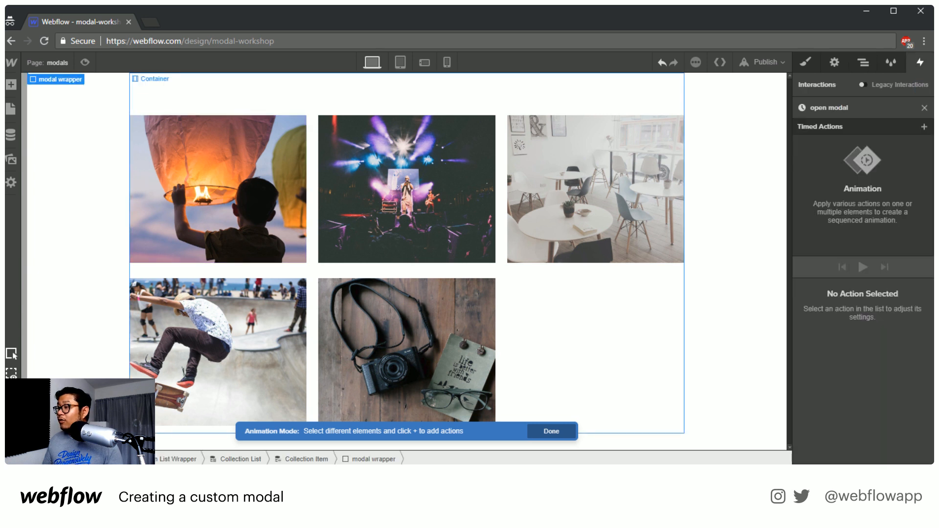
click(924, 127)
click(839, 315)
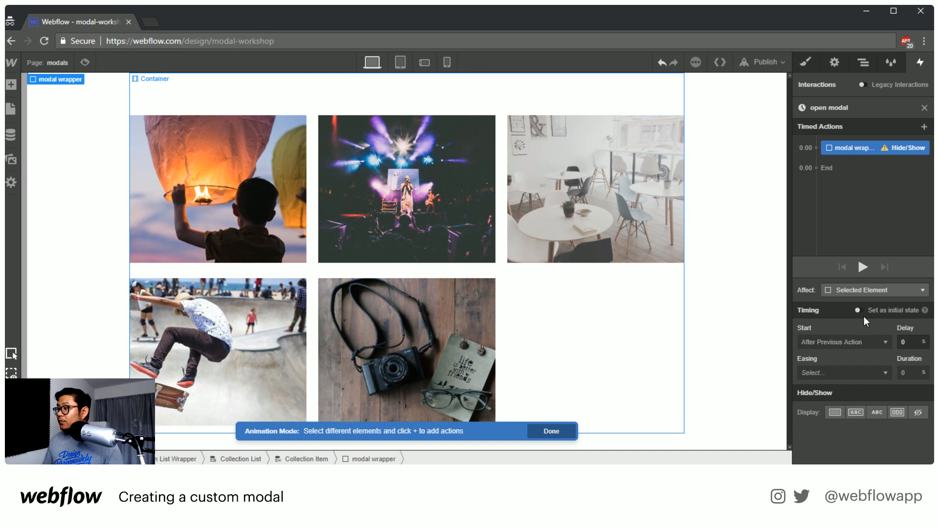
key(Delete)
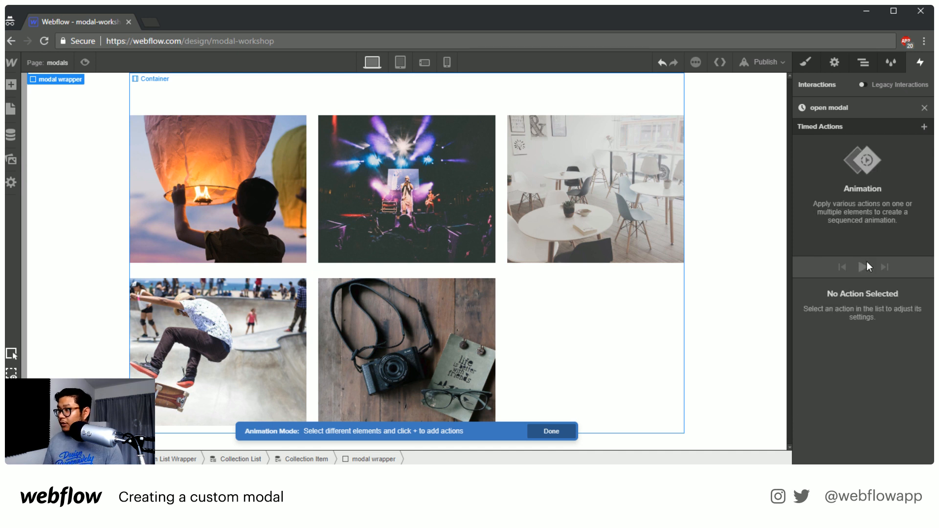
Add an Opacity action for the modal wrapper to the open modal animation, set as initial state at 0%
click(925, 127)
click(832, 231)
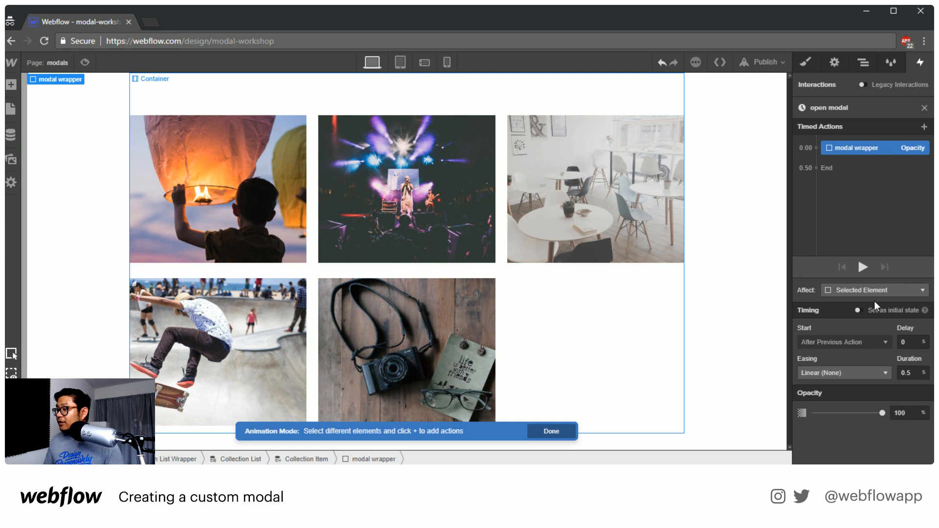
click(886, 310)
click(902, 347)
text(0)
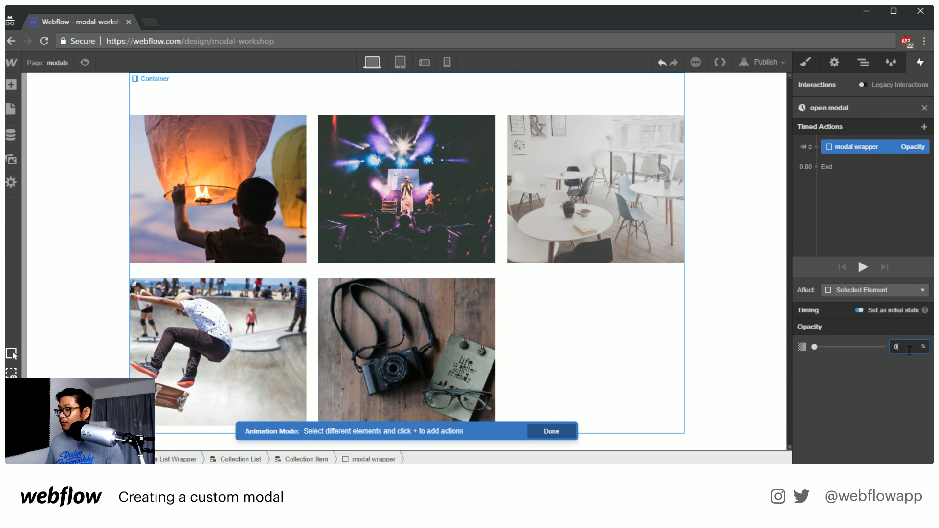
Make the initial Opacity action affect the modal wrapper class, limited to only children with this class
click(869, 290)
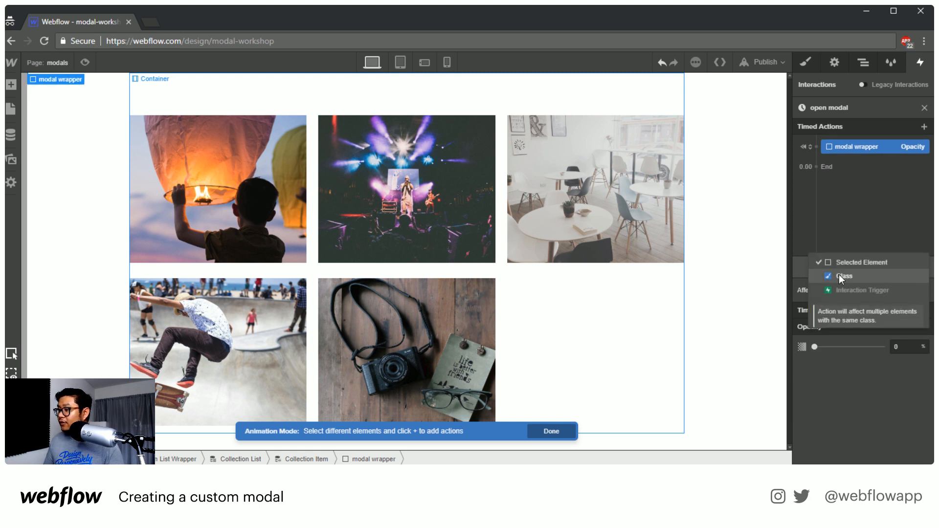
click(839, 274)
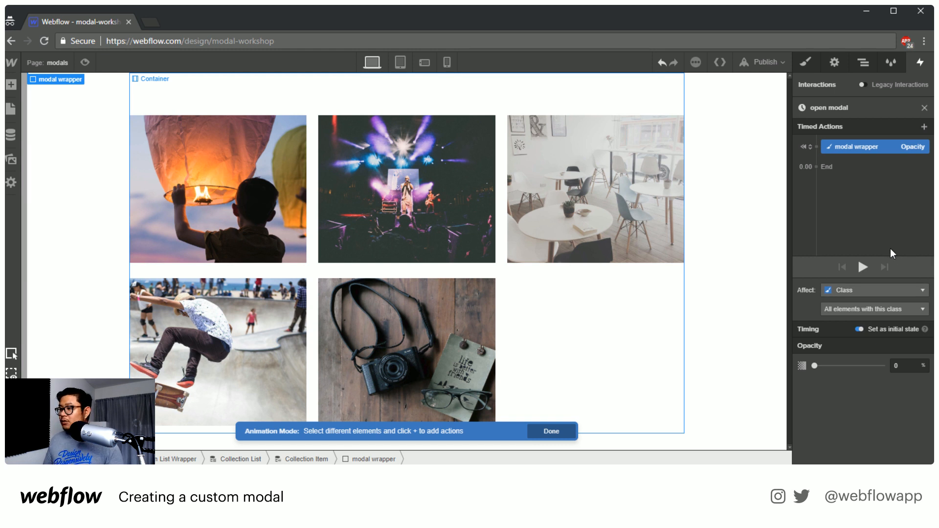
click(871, 310)
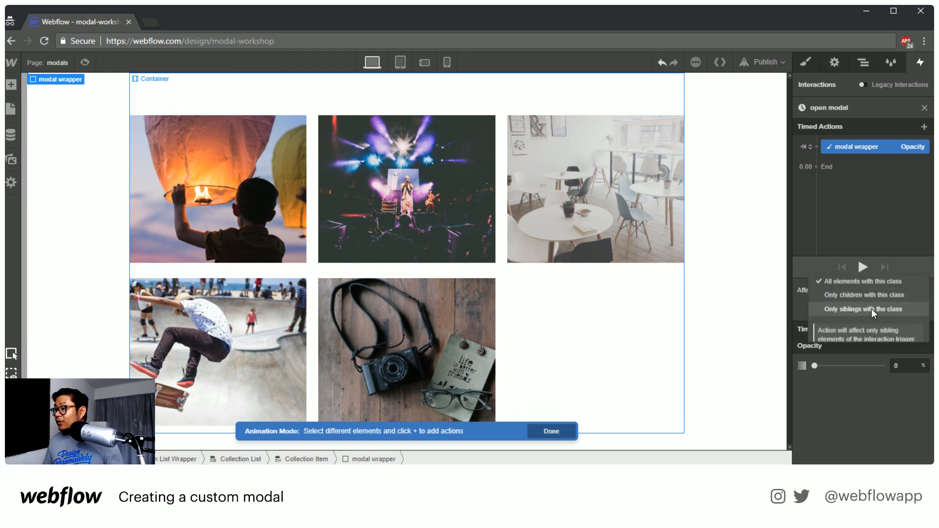
click(885, 295)
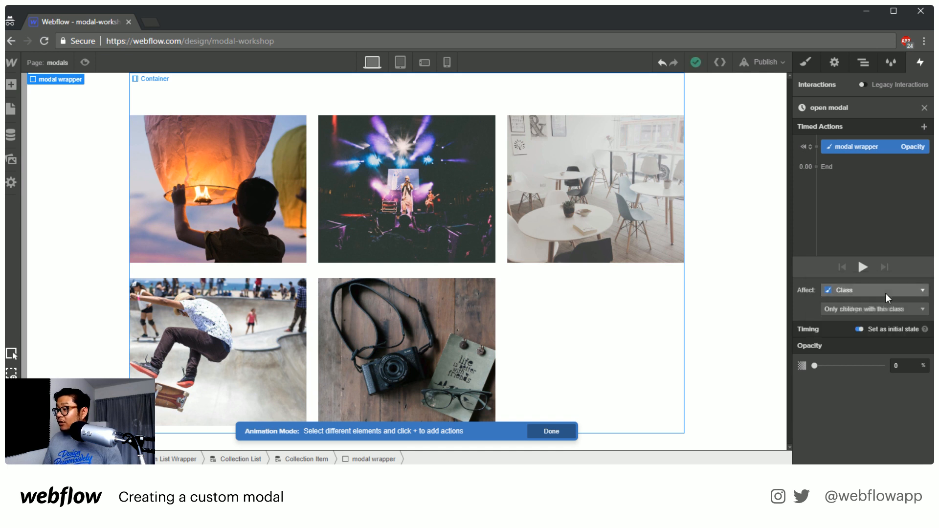
Limit the open modal animation's initial Opacity action to only siblings with the modal wrapper class
click(879, 305)
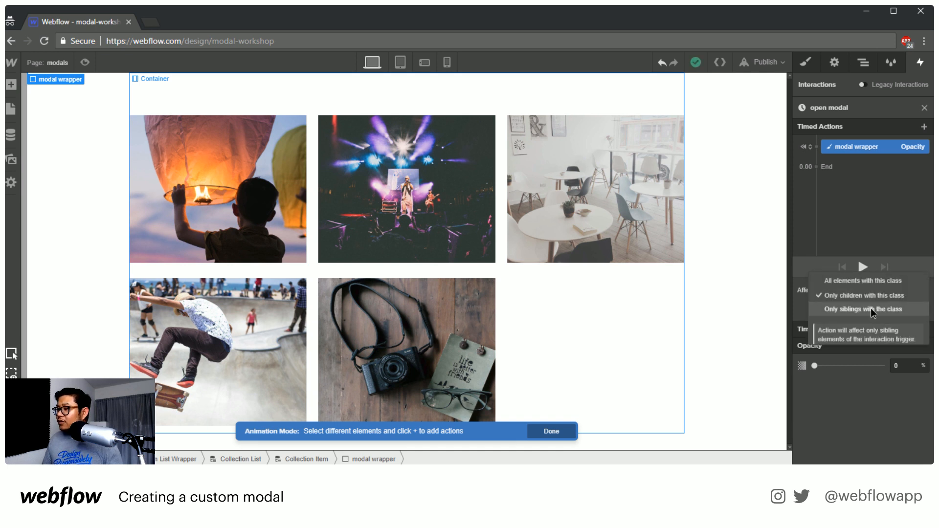
click(873, 310)
click(863, 63)
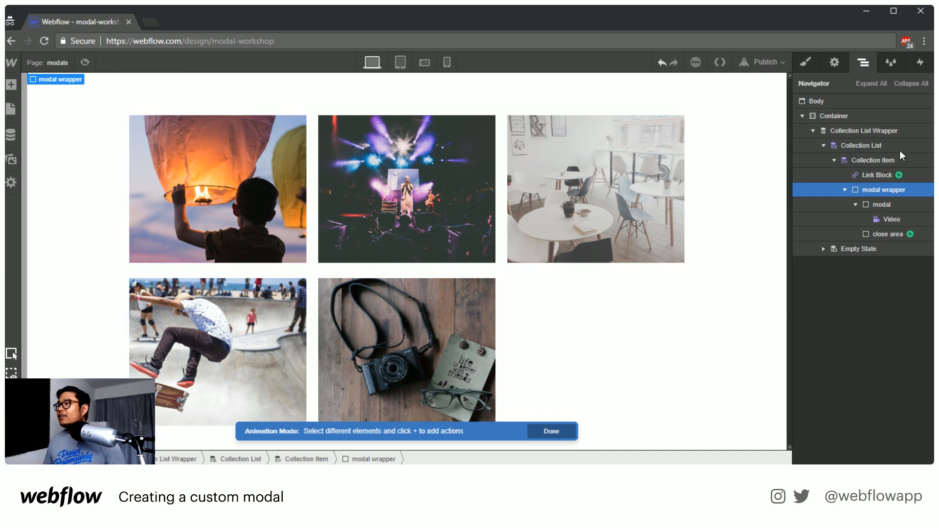
click(921, 61)
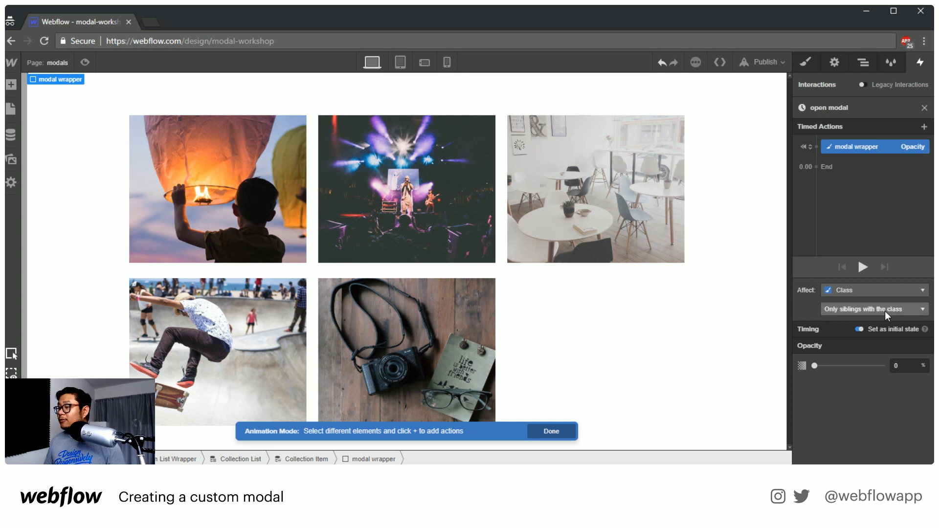
Add a Hide/Show action for the modal wrapper after the initial Opacity action, with display set to flex
click(815, 167)
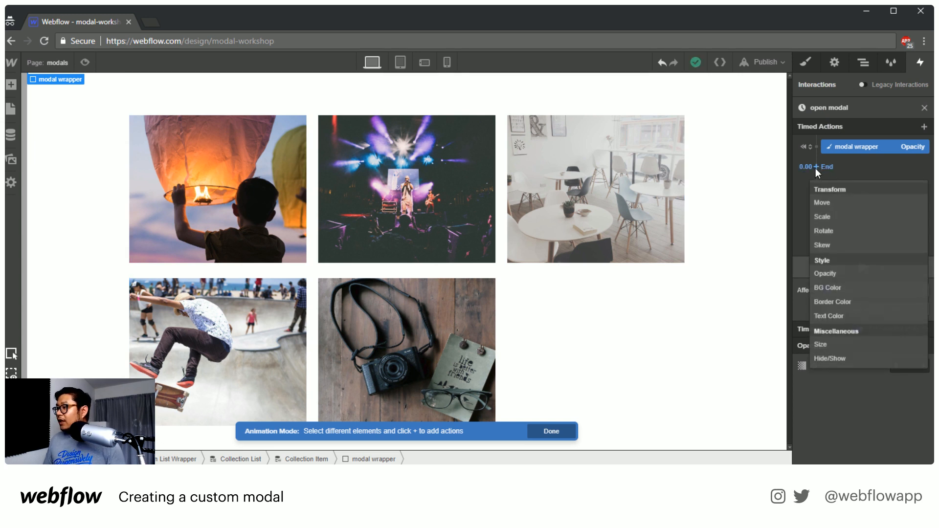
click(856, 359)
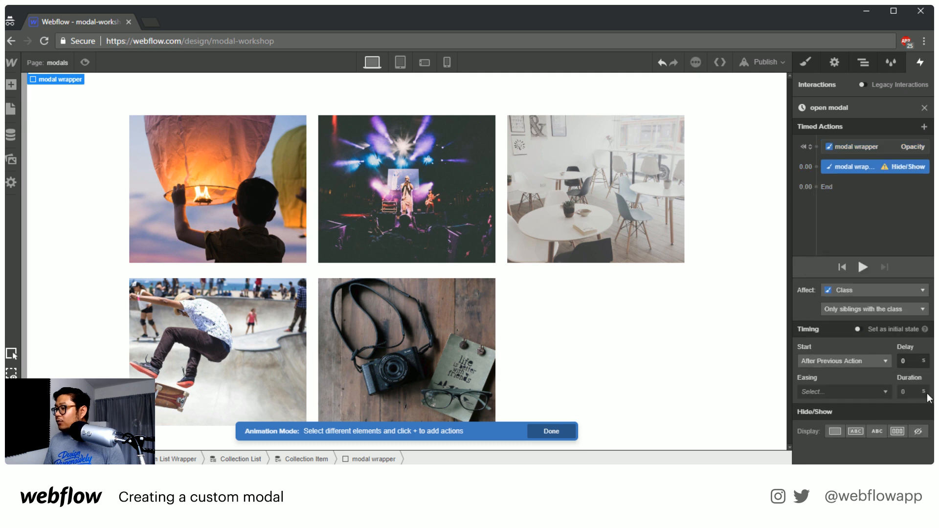
click(898, 431)
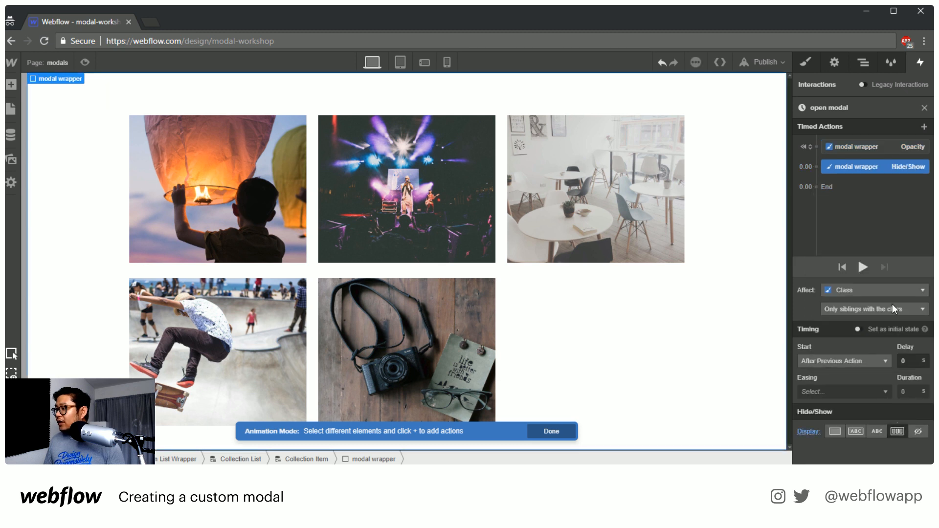
Add an Opacity action at 100% for the modal wrapper at the end of the open modal animation
click(818, 167)
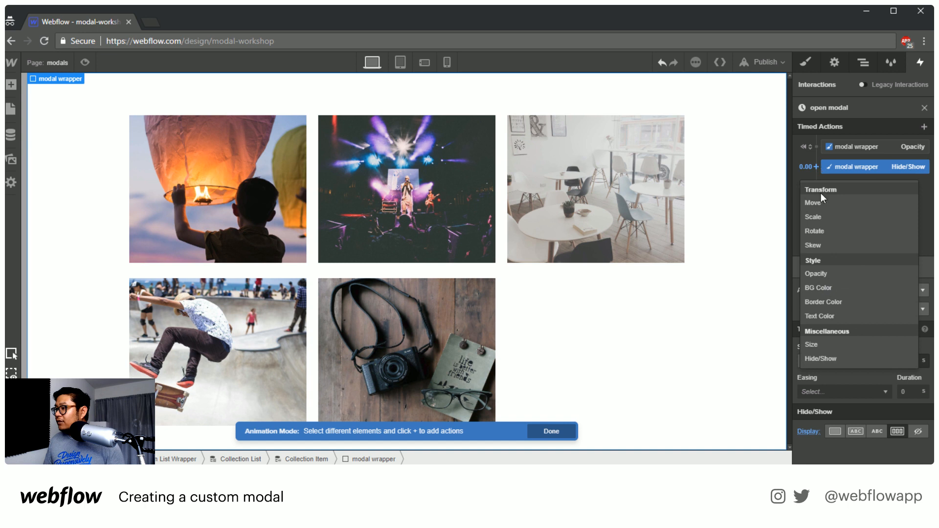
click(816, 186)
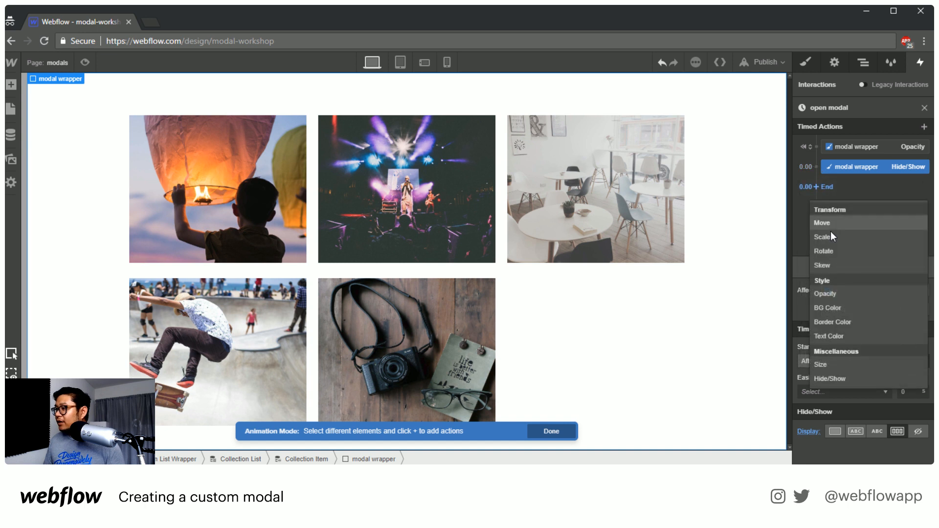
click(840, 295)
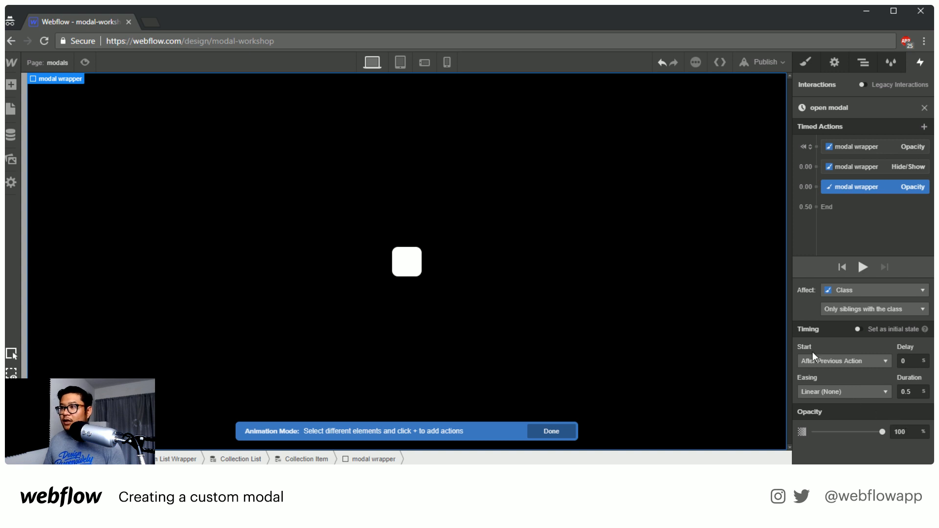
Select the Video element inside the modal and set its width to 500 px
click(410, 256)
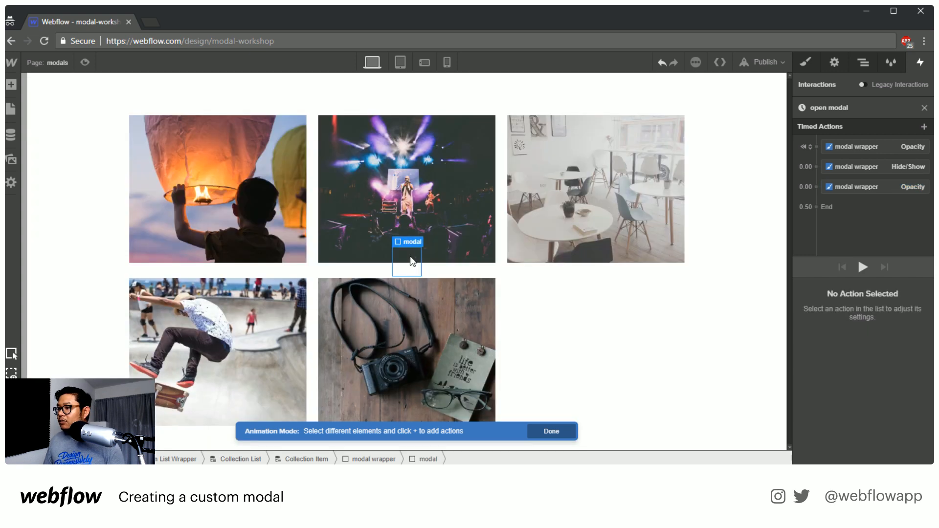
click(867, 67)
click(886, 220)
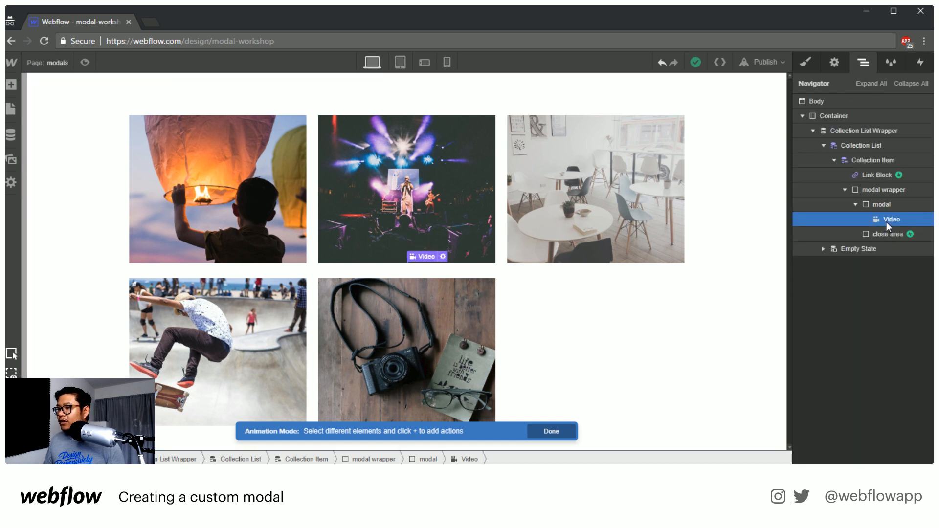
key(s)
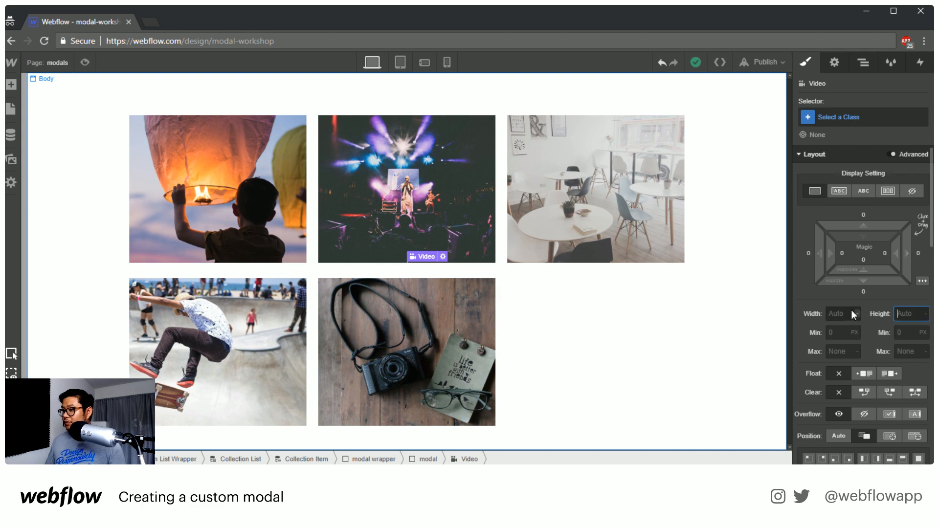
click(837, 314)
text(500)
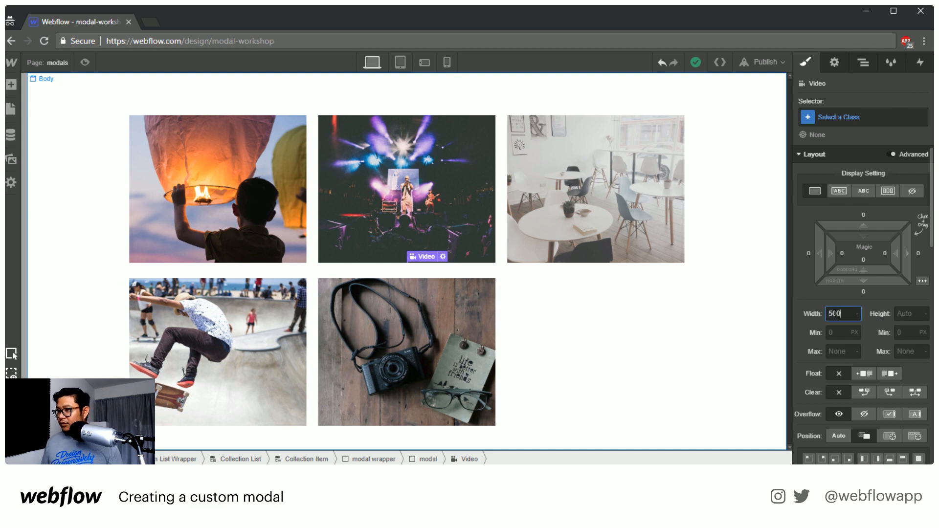
key(Return)
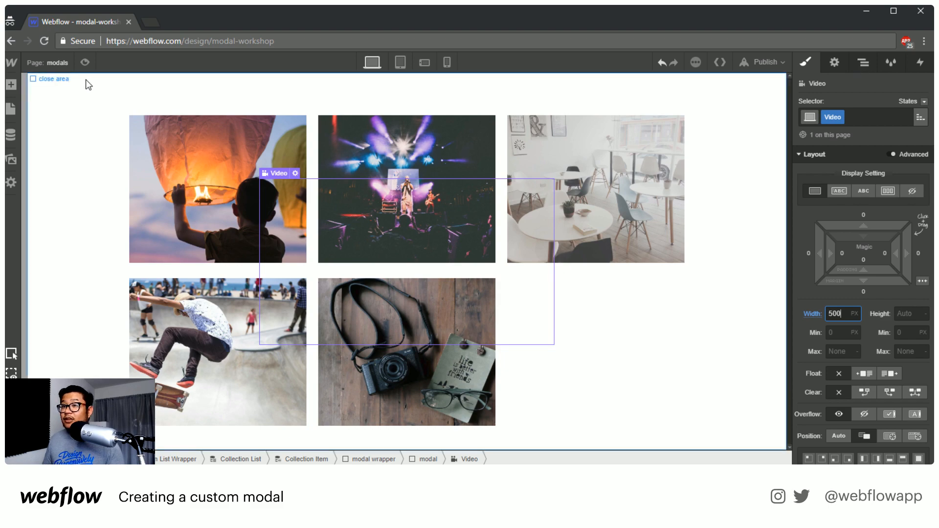
Preview the page and test opening and closing the video modals of the different blog posts in the grid
click(85, 64)
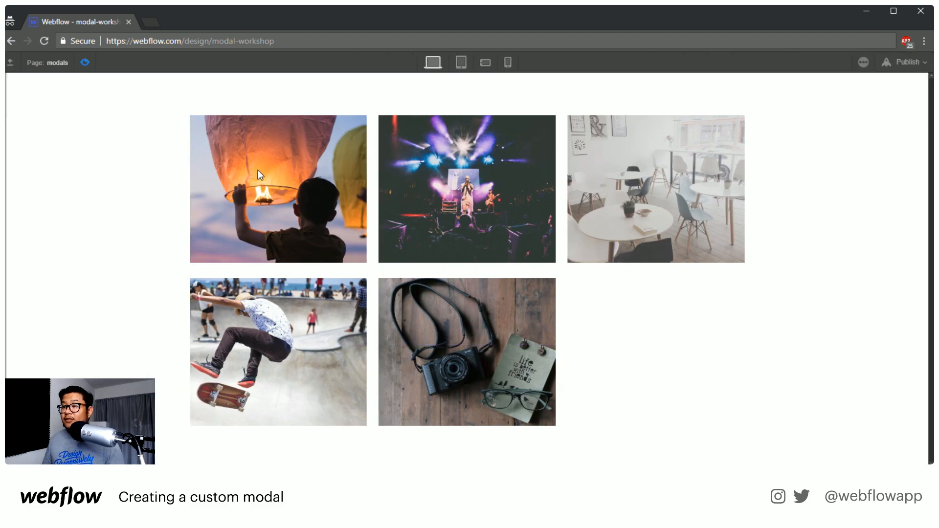
click(248, 187)
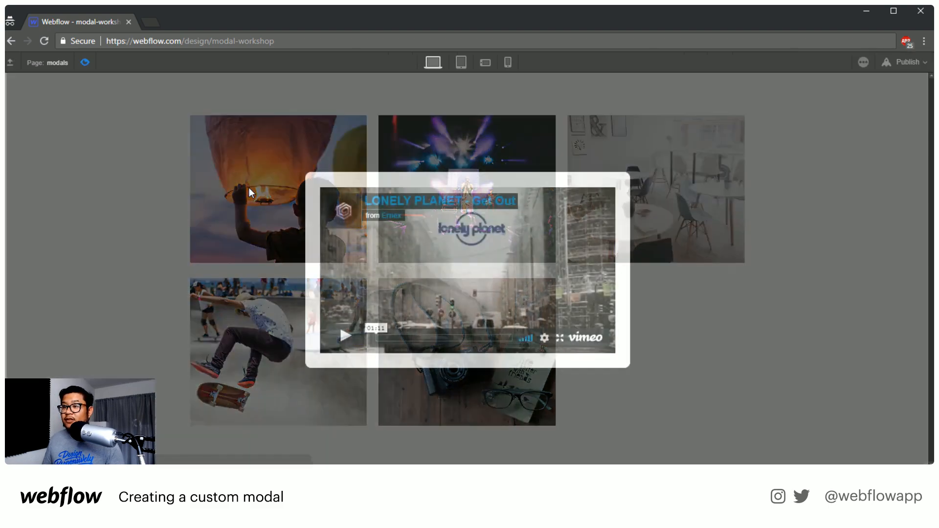
click(249, 190)
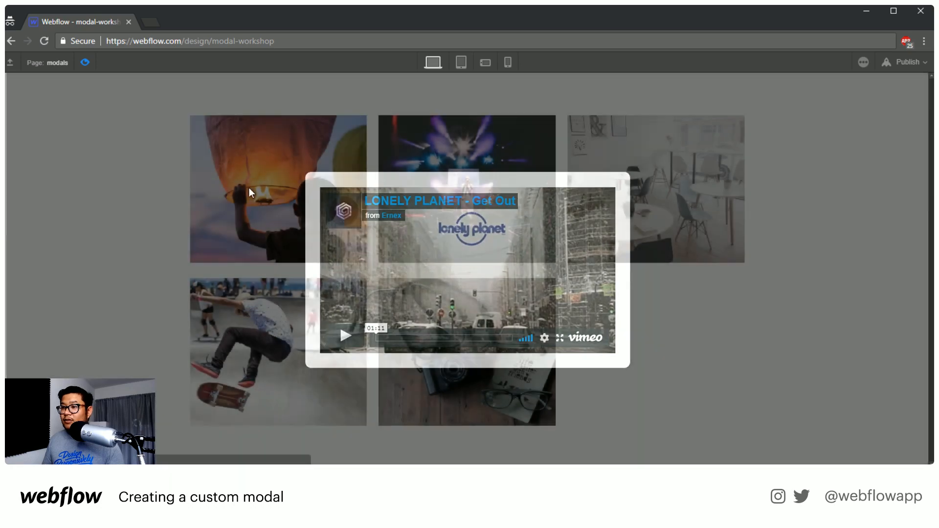
click(494, 205)
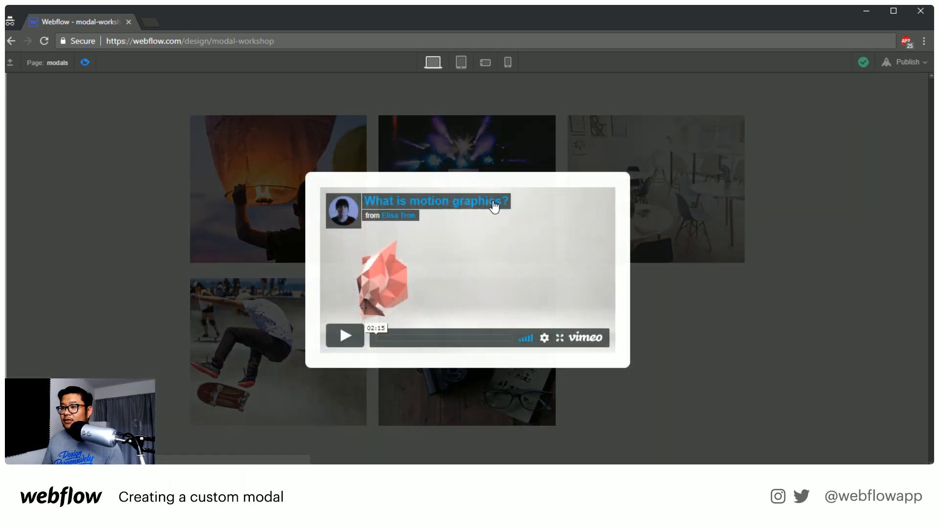
click(702, 229)
click(679, 168)
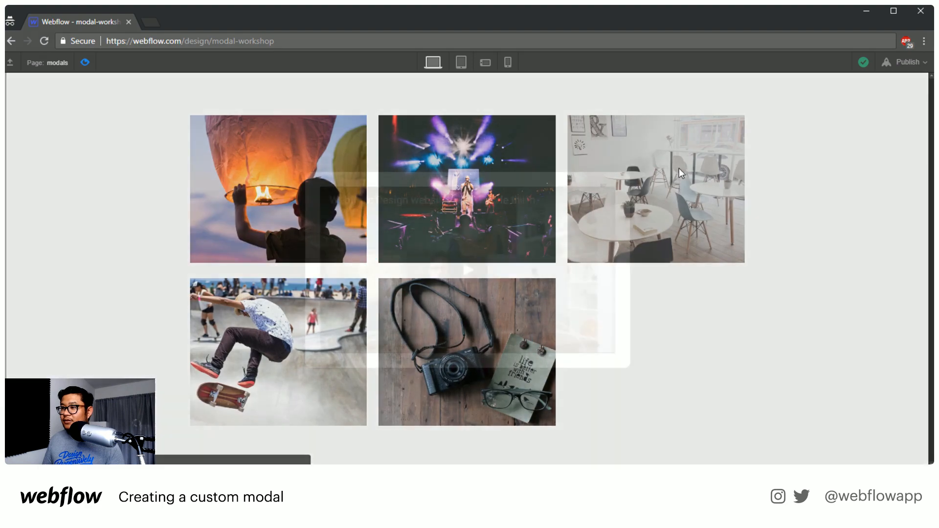
click(682, 325)
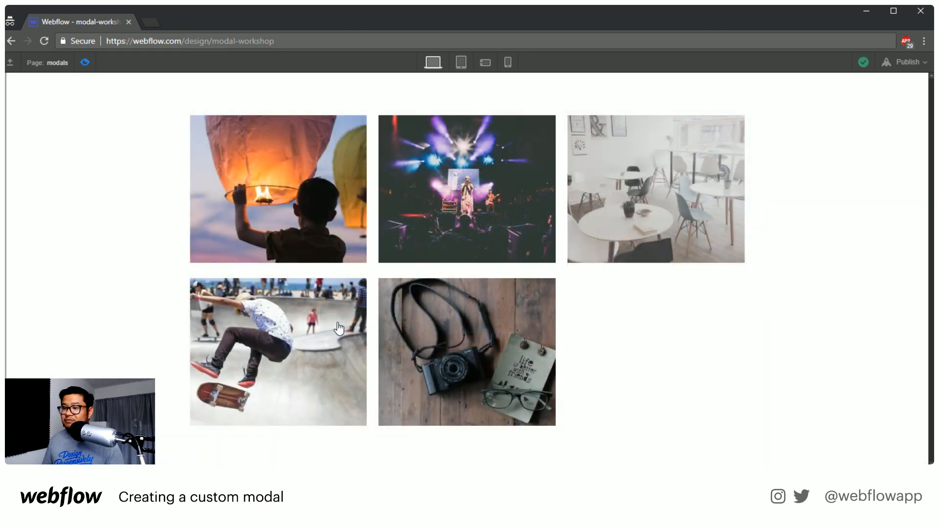
click(338, 324)
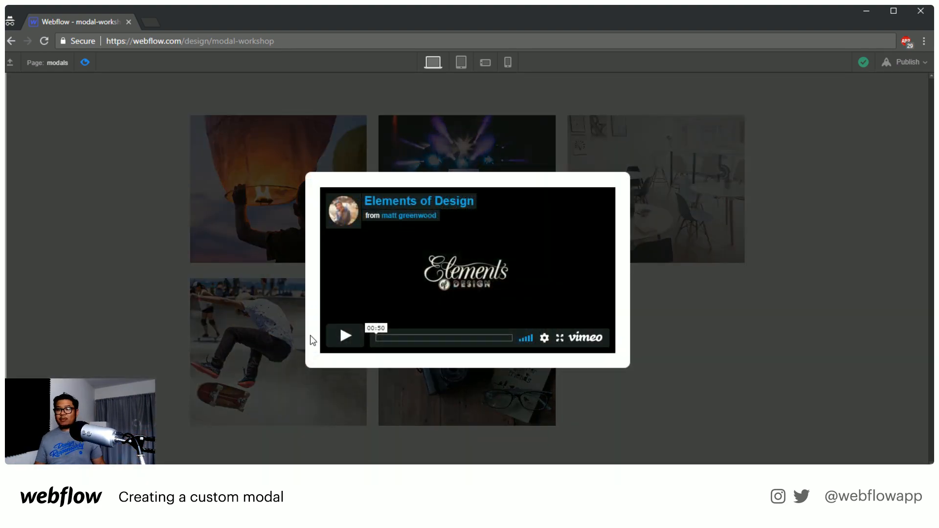
click(715, 359)
click(494, 354)
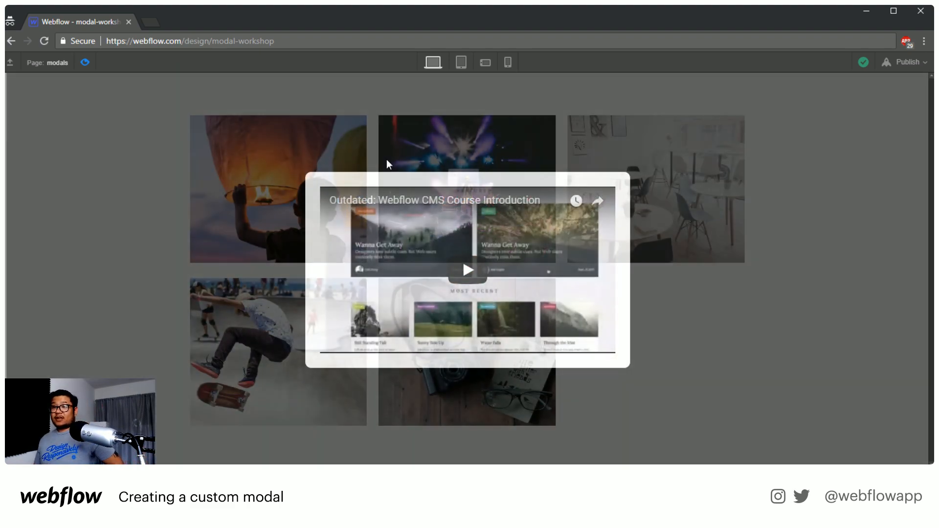
click(386, 159)
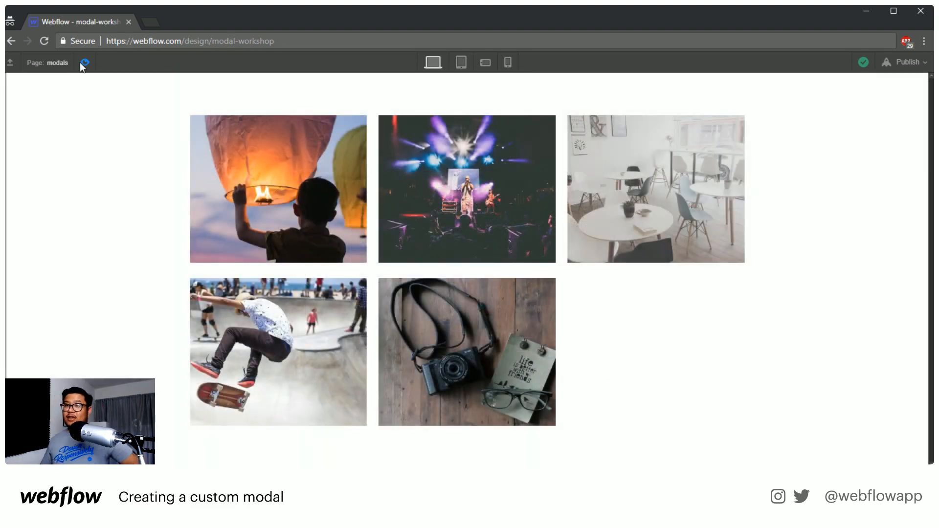
click(83, 62)
Add a Paragraph below the Video in the modal and bind its text to the Blog Posts Post Summary field
click(863, 62)
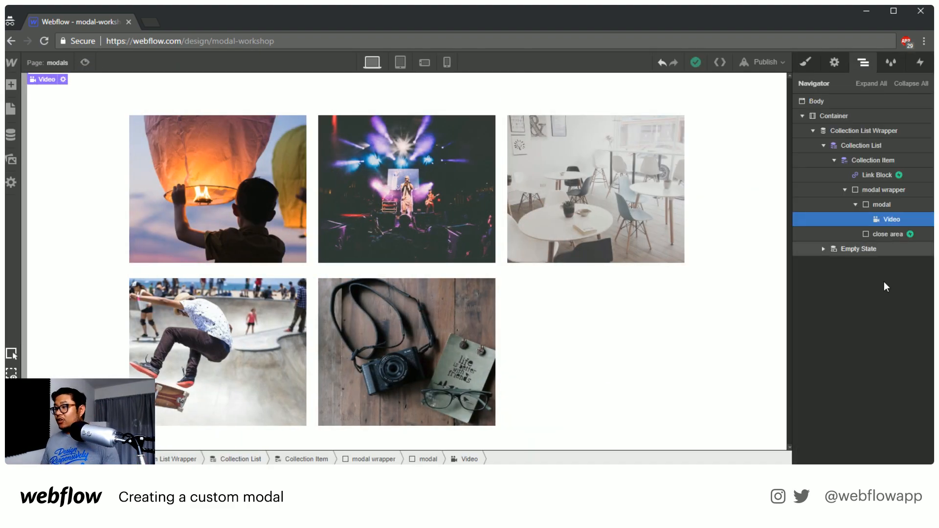
key(a)
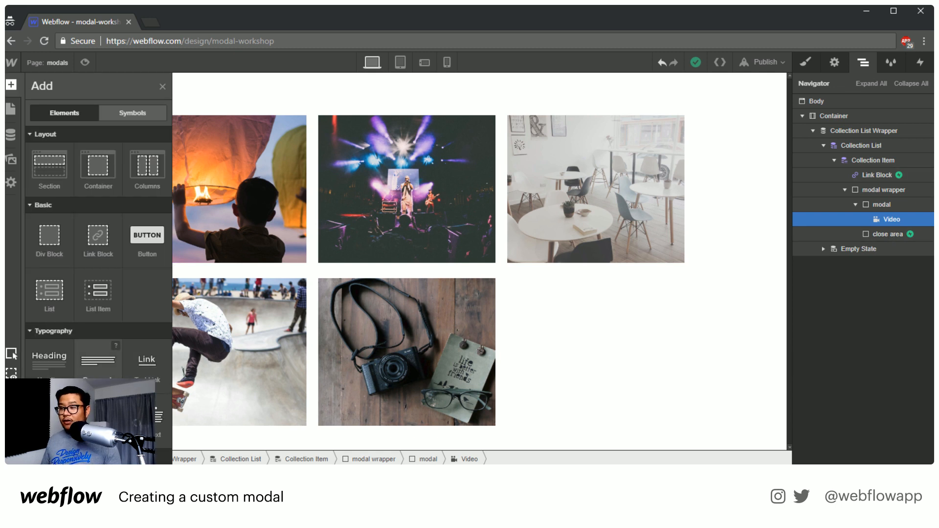
drag(98, 361, 917, 240)
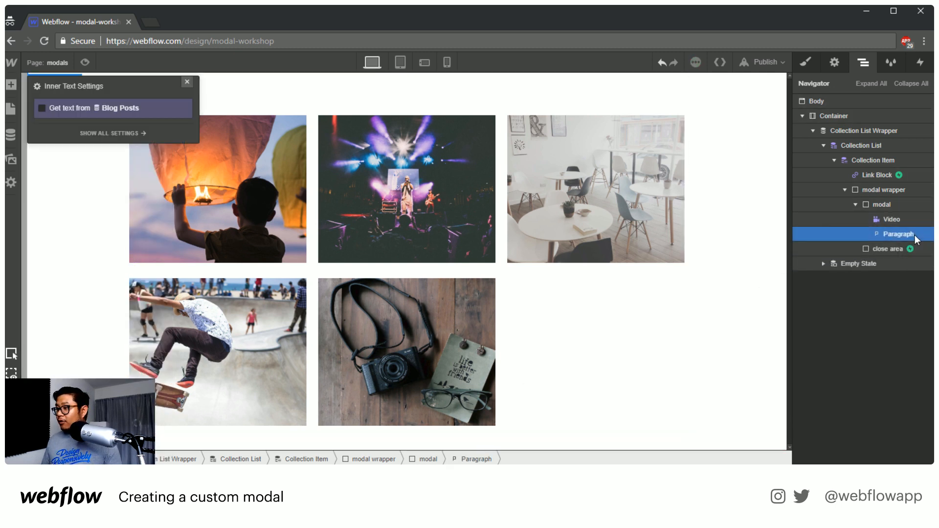
click(69, 108)
click(77, 123)
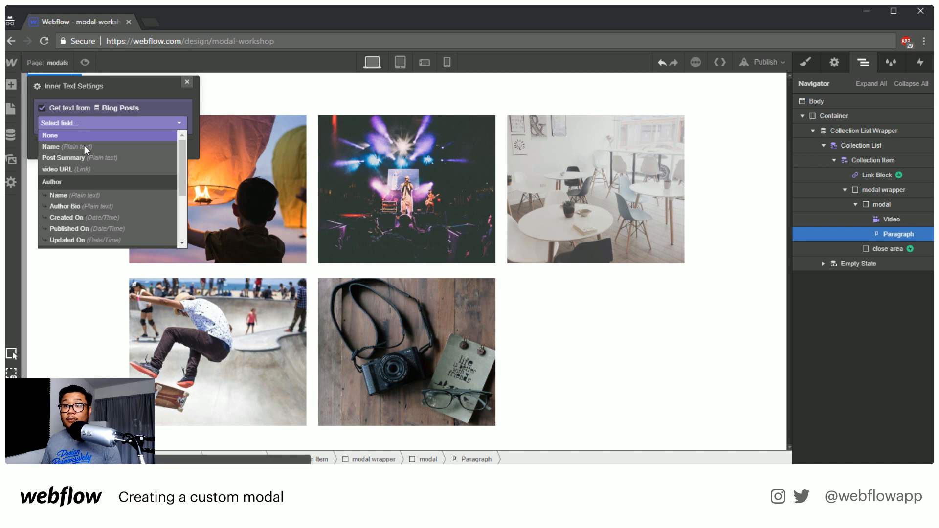
click(122, 157)
click(187, 80)
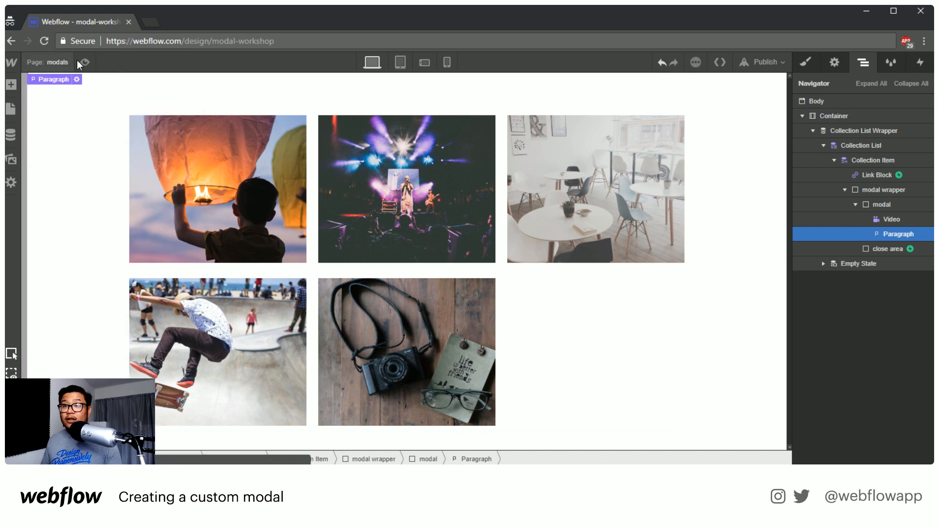
Preview the first post's modal with the summary text, and delete the Paragraph from the modal
click(86, 62)
click(257, 155)
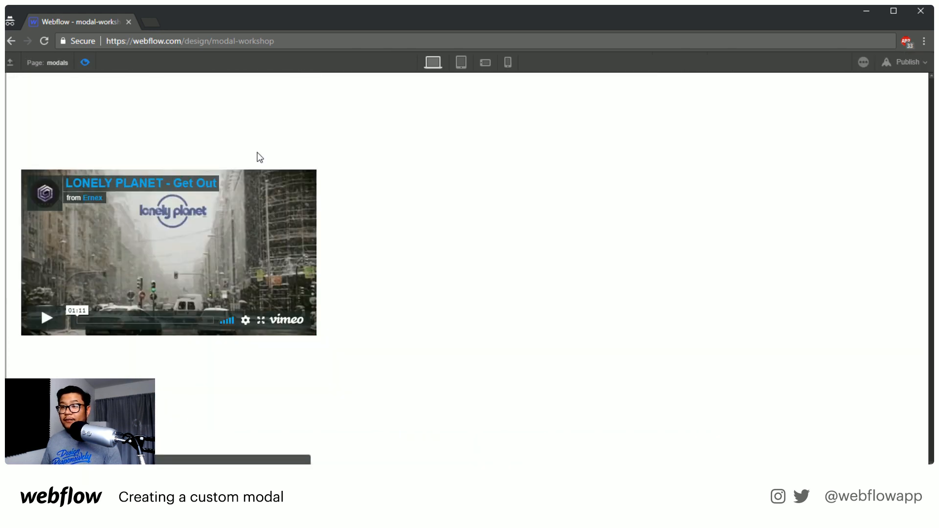
click(86, 62)
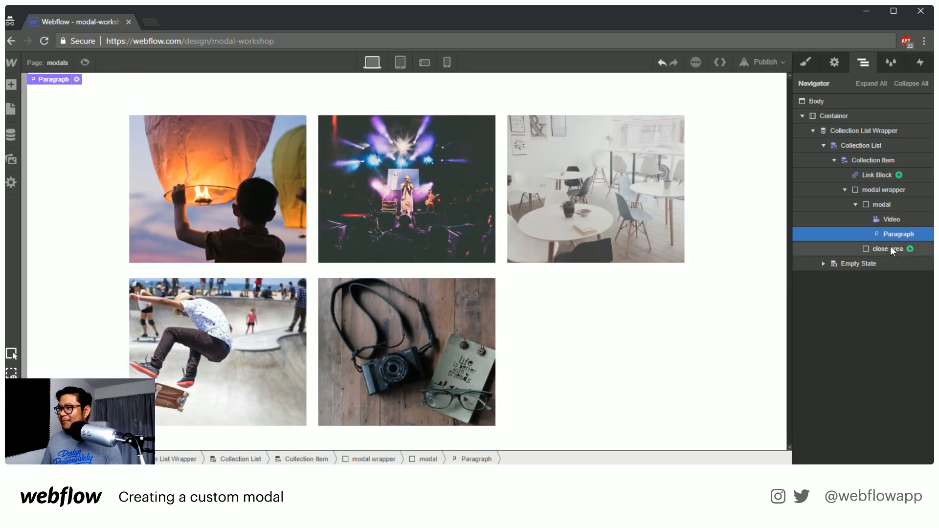
key(Delete)
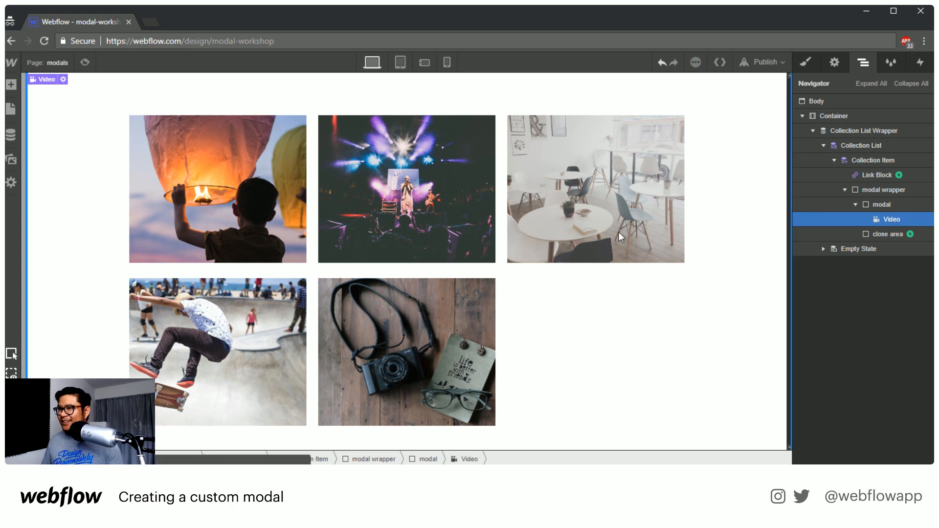
Preview the page again and test a post's video modal without the summary paragraph
click(86, 62)
click(349, 244)
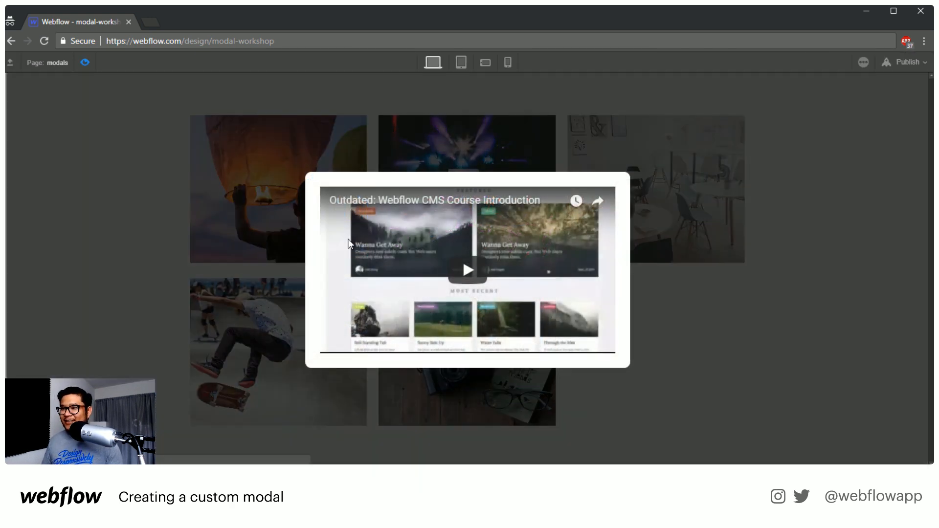
click(85, 62)
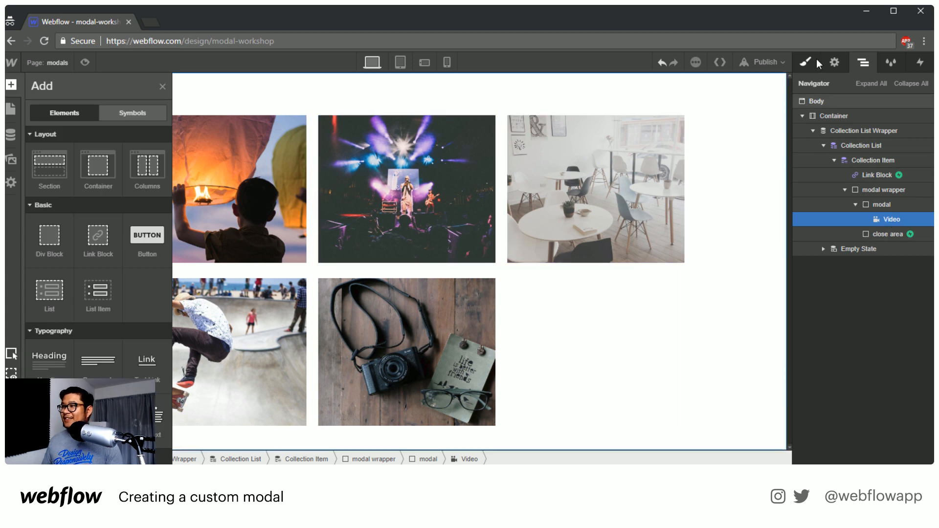
Set the maximum width of the modal div to 700 px
click(876, 205)
click(806, 64)
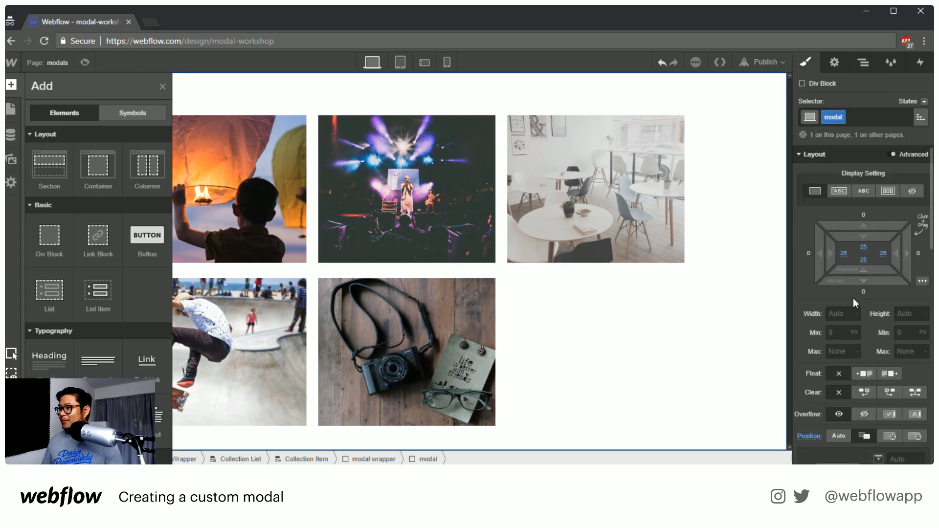
click(839, 352)
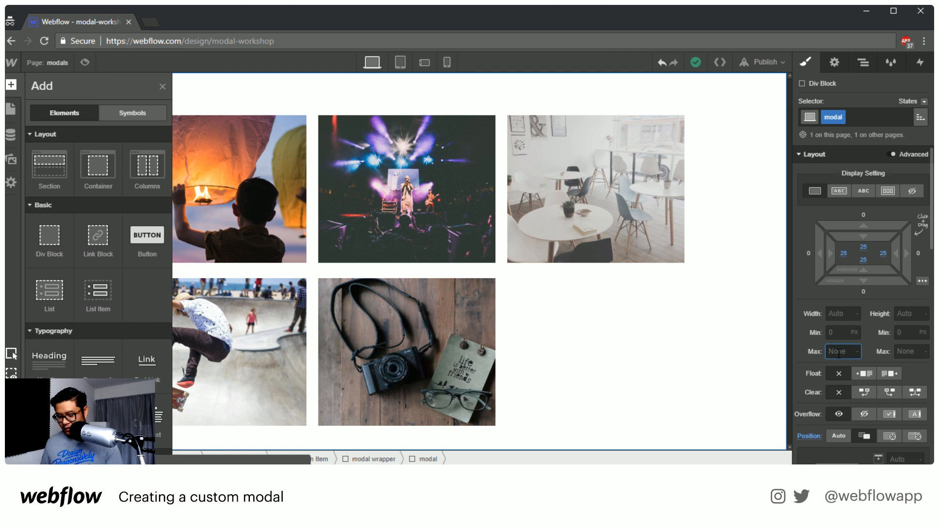
text(700)
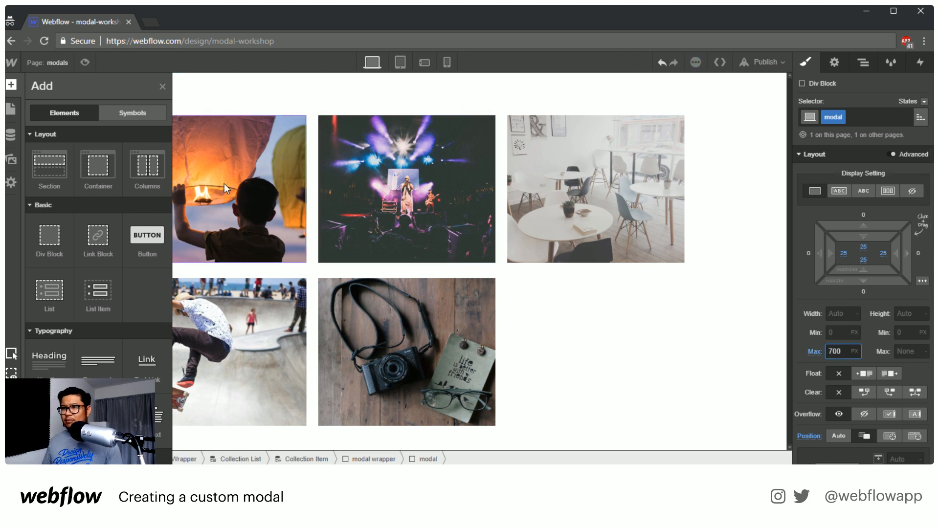
key(Return)
Add a Paragraph below the Video inside the modal and get its text from the Blog Posts Post Summary field
key(z)
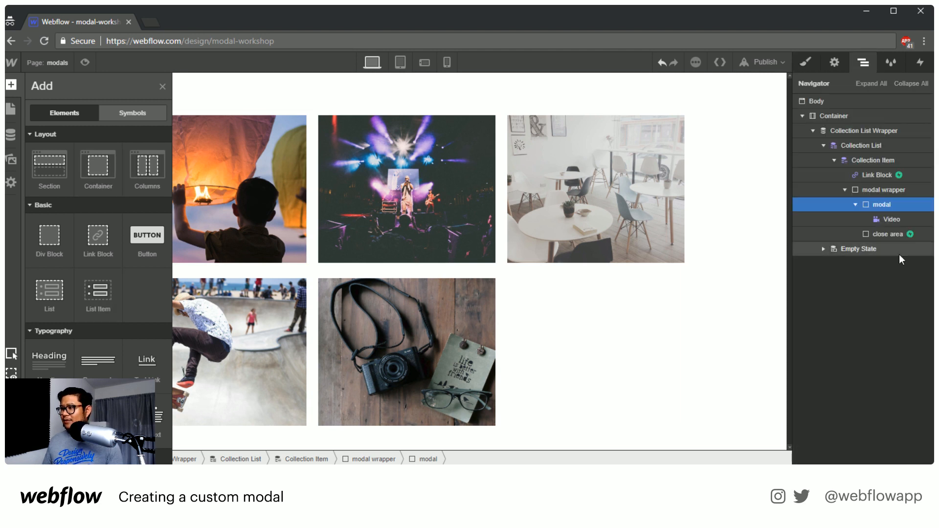
scroll(98, 343, down, 3)
drag(98, 244, 912, 234)
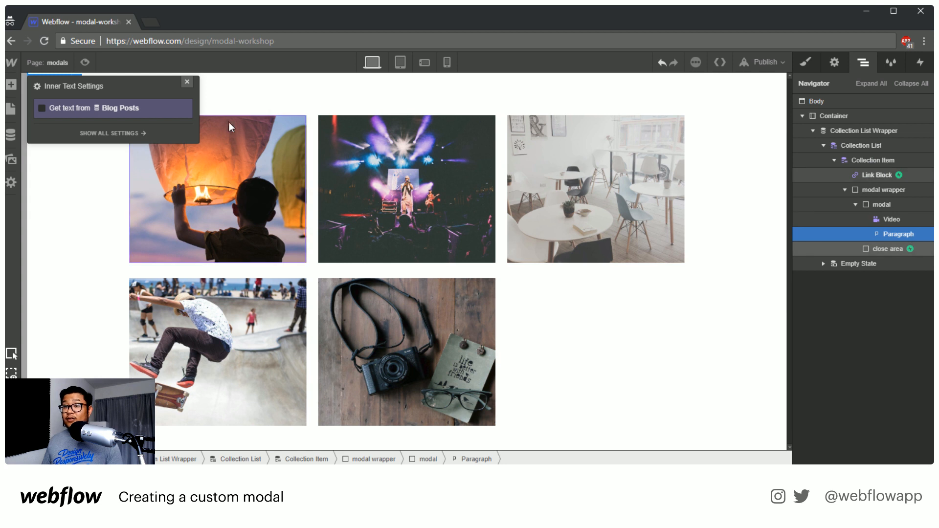
click(69, 107)
click(72, 125)
click(74, 157)
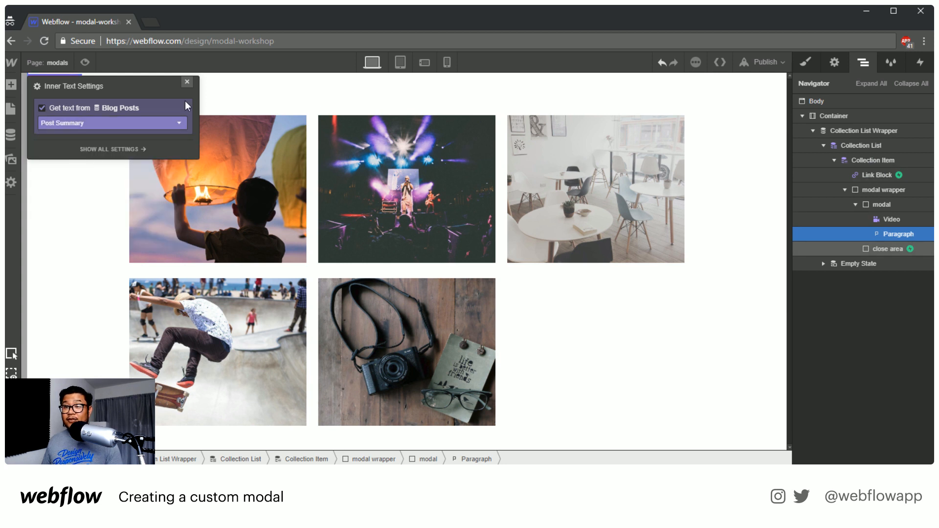
click(188, 81)
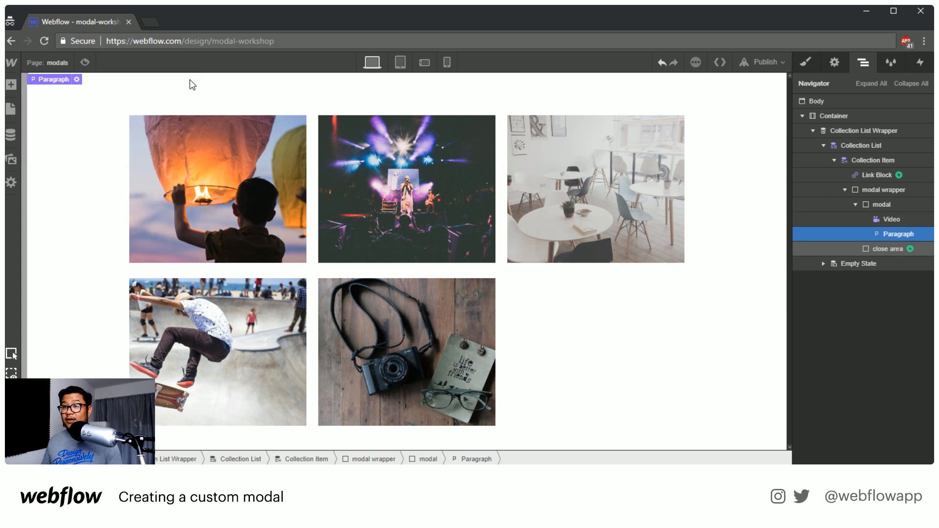
Preview the page and test opening and closing several posts' modals with the video and summary text
click(83, 59)
click(224, 280)
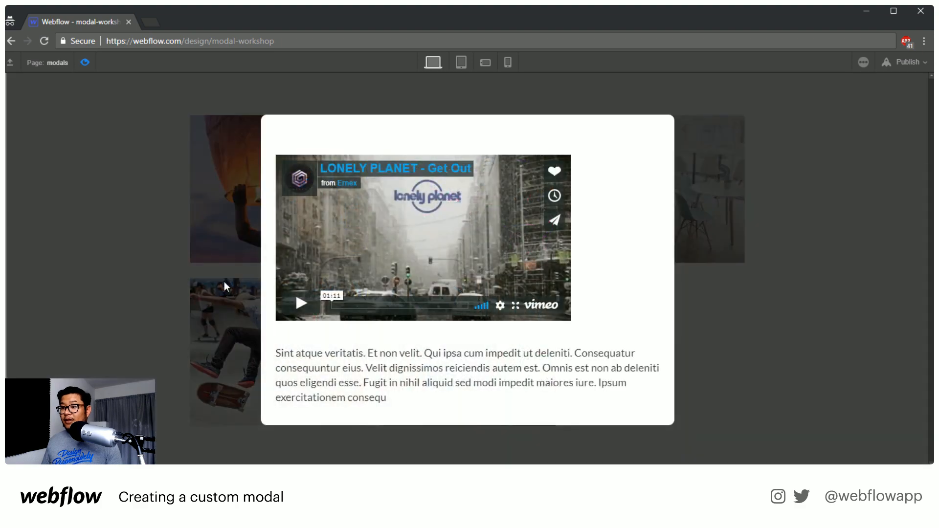
click(224, 282)
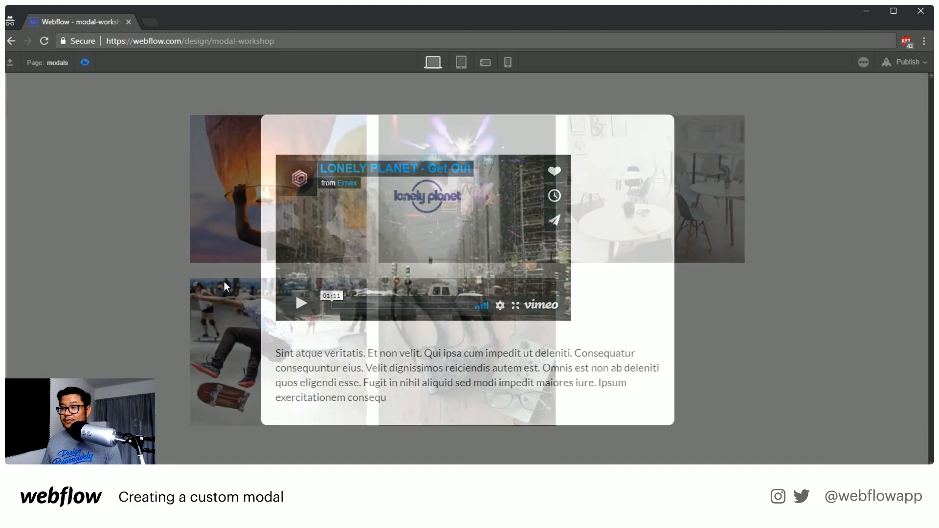
click(458, 175)
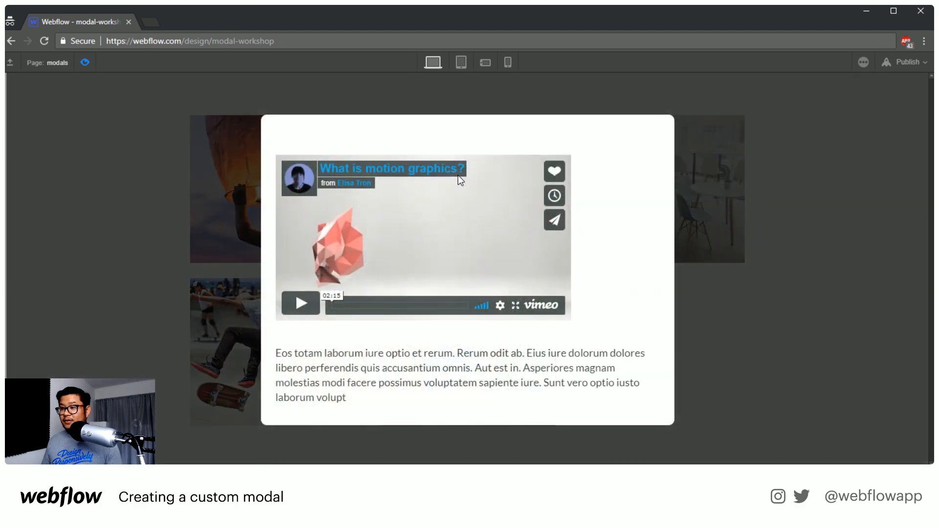
click(193, 340)
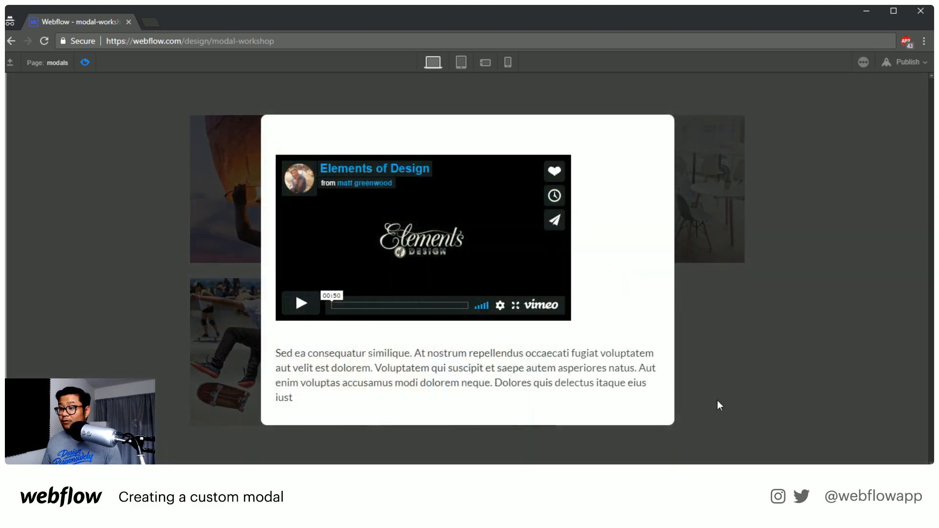
click(744, 387)
click(474, 339)
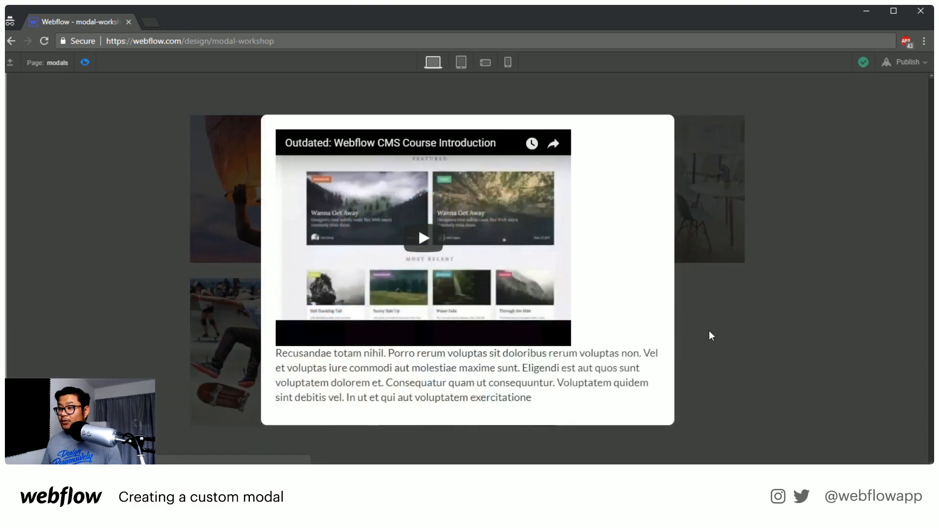
click(709, 332)
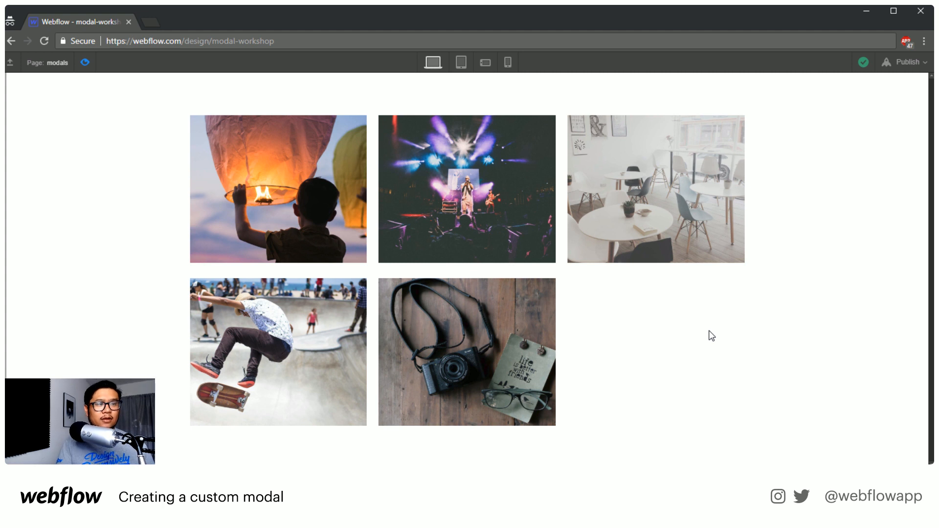
Open the designer's portfolio site on webflow.io in a new browser tab
click(153, 21)
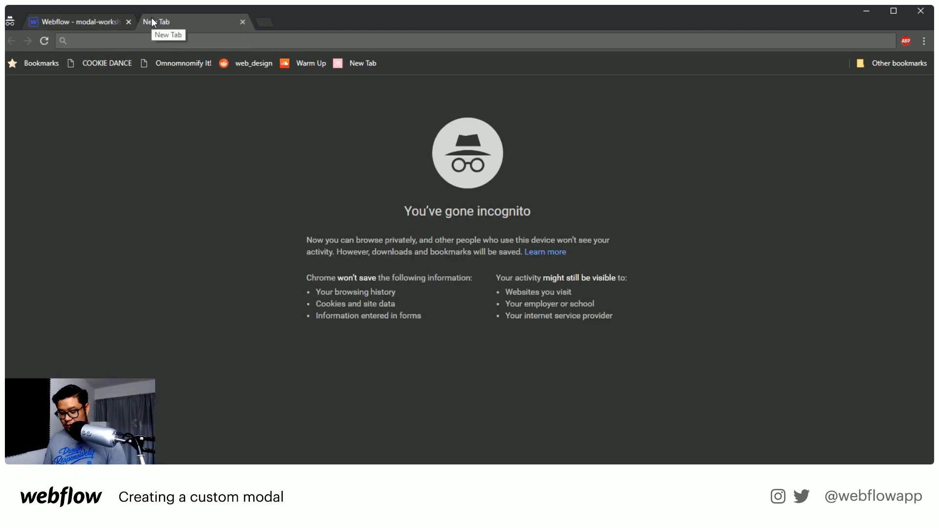
text(eli)
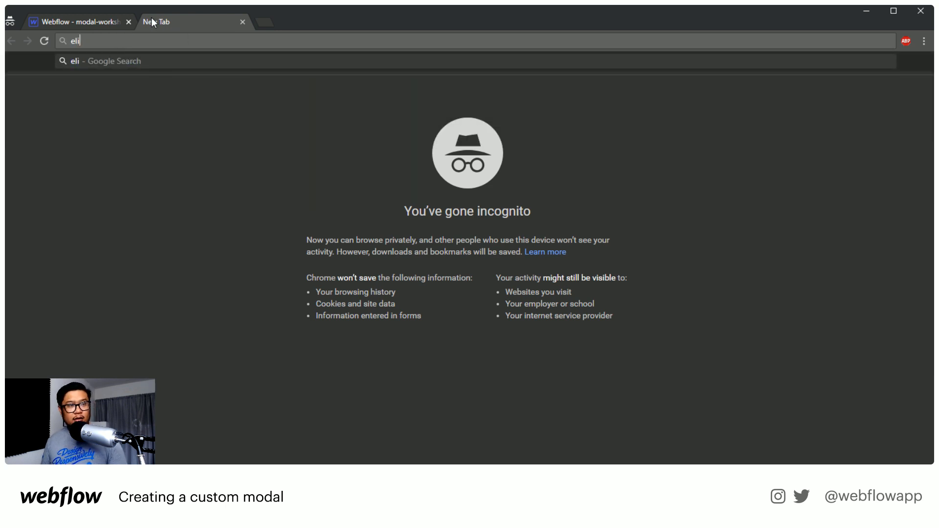
text(-sh)
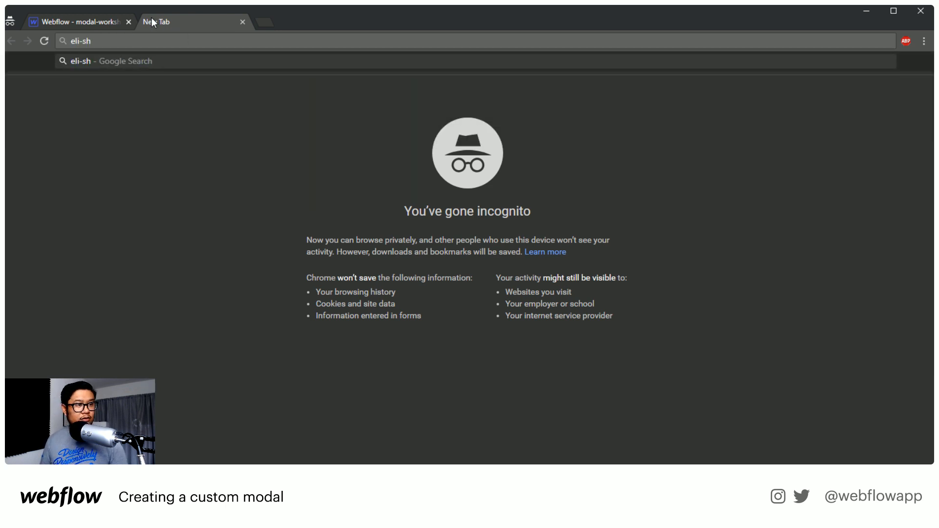
text(merler)
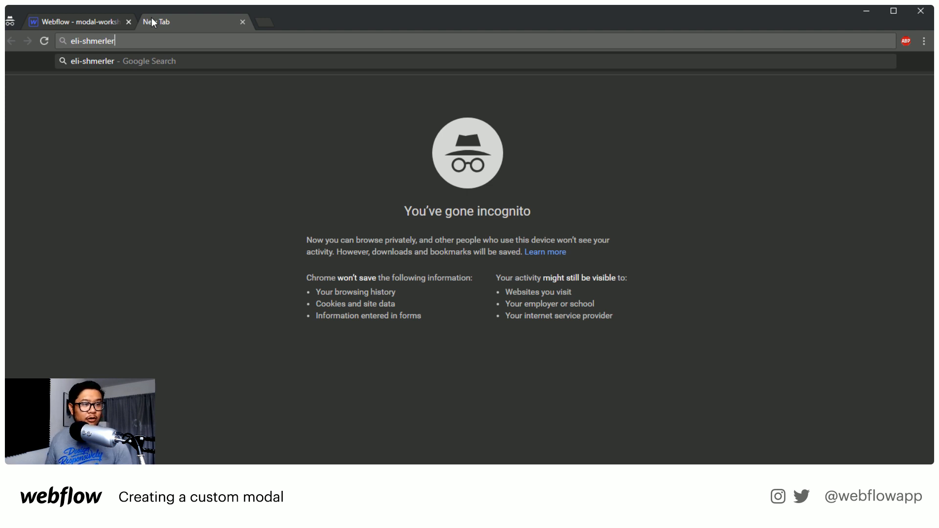
text(.webflow.io)
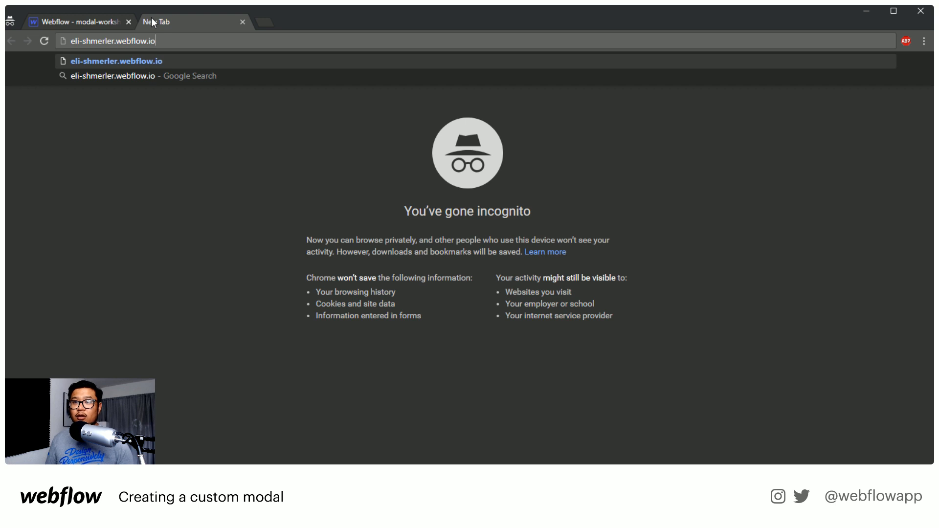
key(Return)
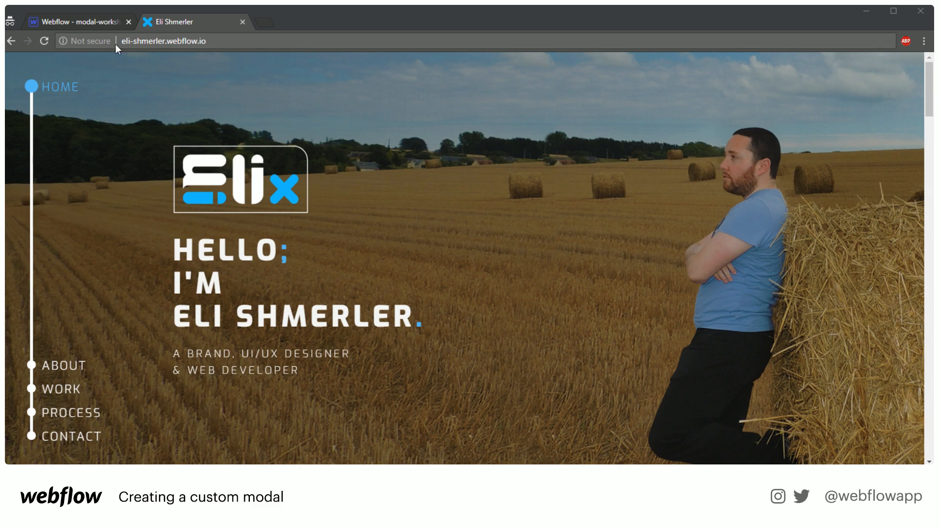
Reload the portfolio home page and look over the hero logo and heading
click(47, 41)
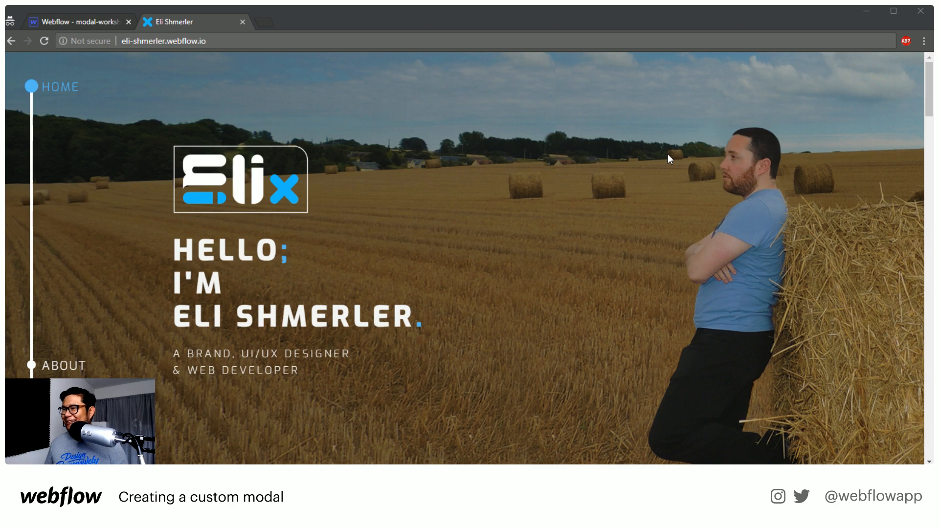
click(44, 46)
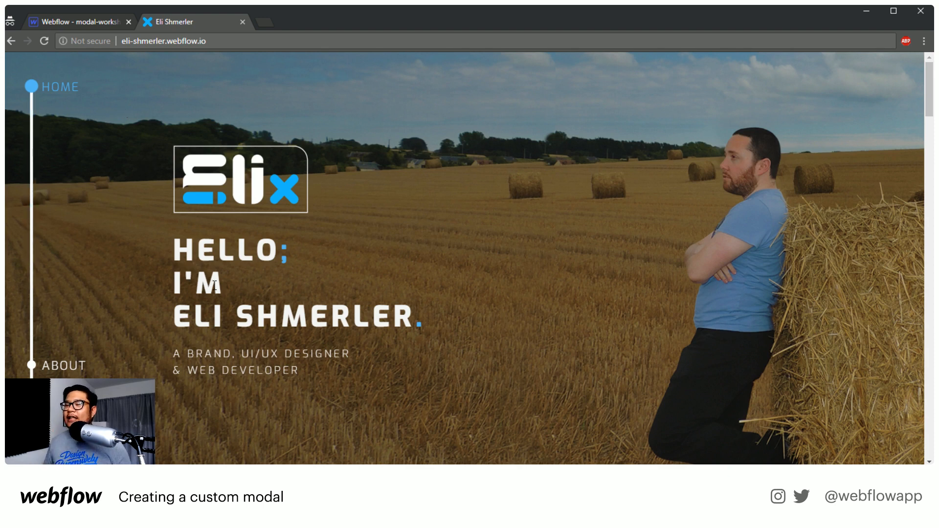
drag(216, 286, 169, 283)
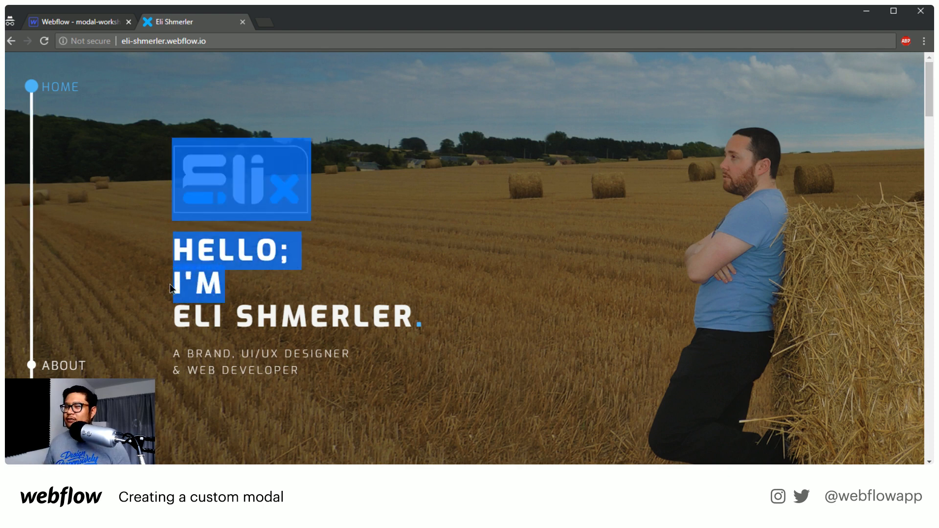
click(200, 284)
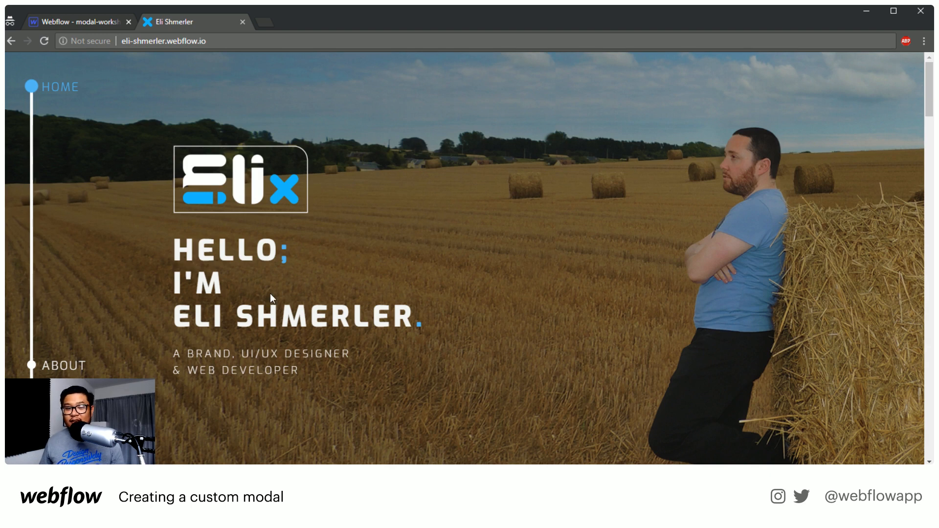
Examine how the hero section and side navigation behave between the page top and the About me section
scroll(270, 292, down, 1)
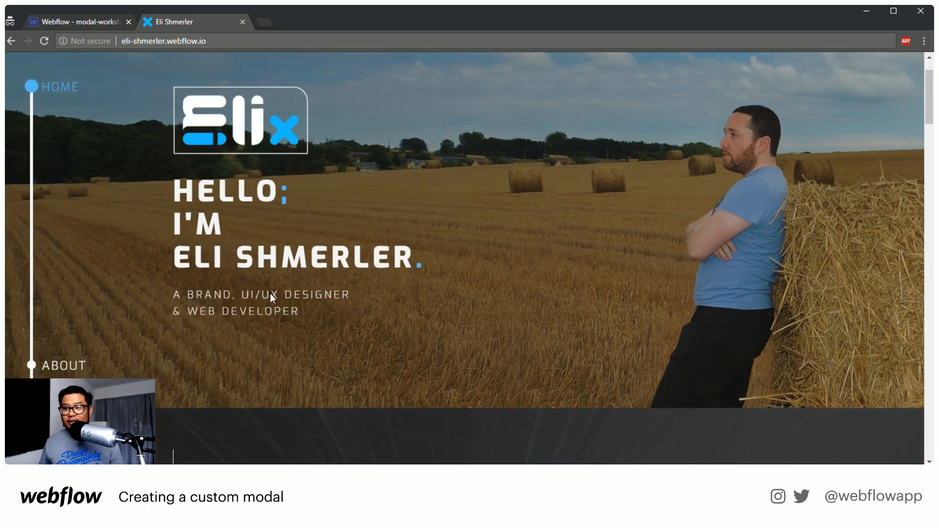
scroll(270, 293, down, 1)
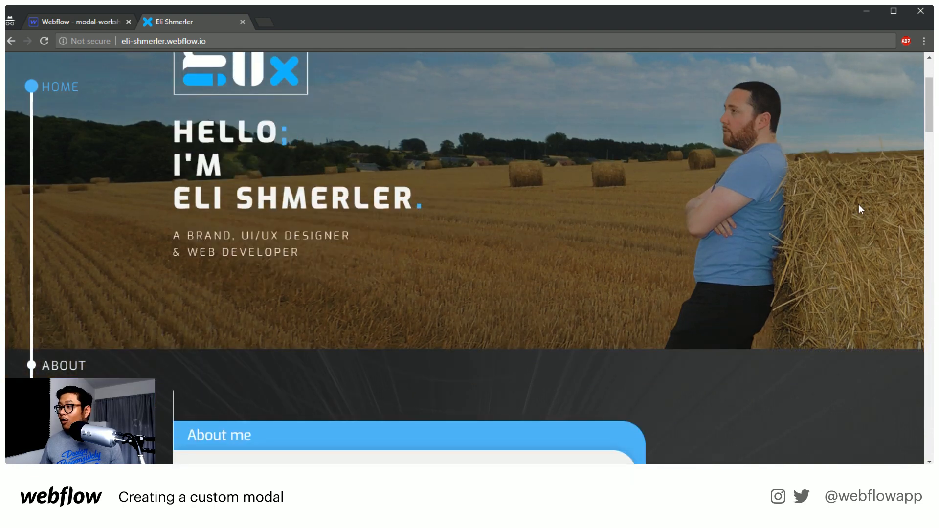
drag(926, 122, 907, 154)
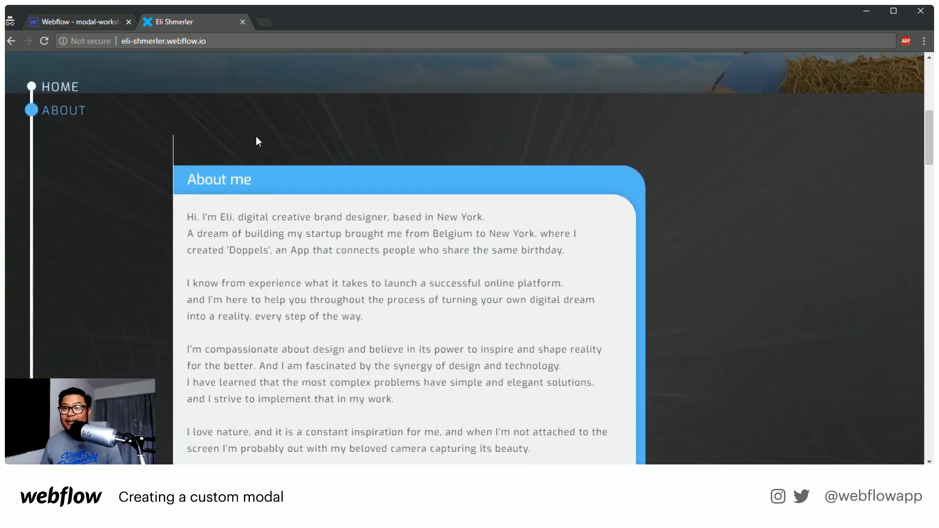
scroll(726, 256, up, 5)
scroll(726, 251, down, 5)
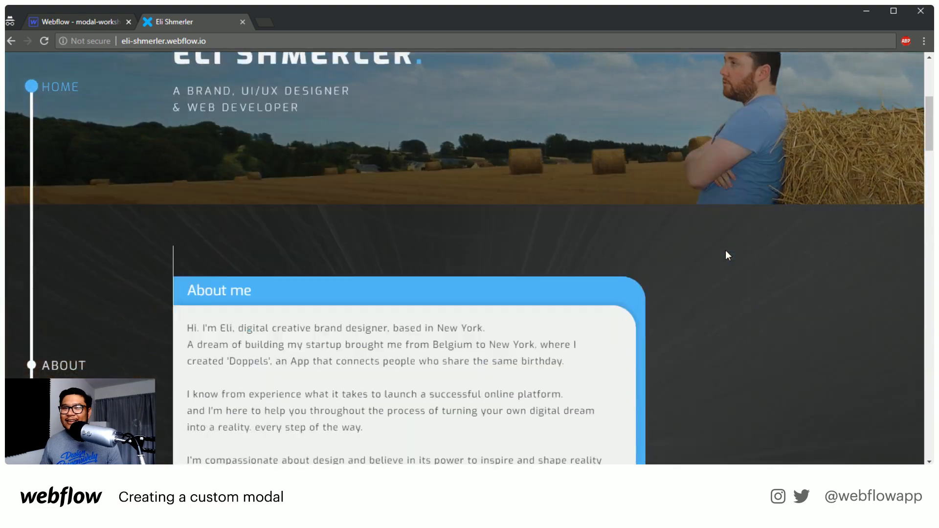
scroll(726, 251, up, 6)
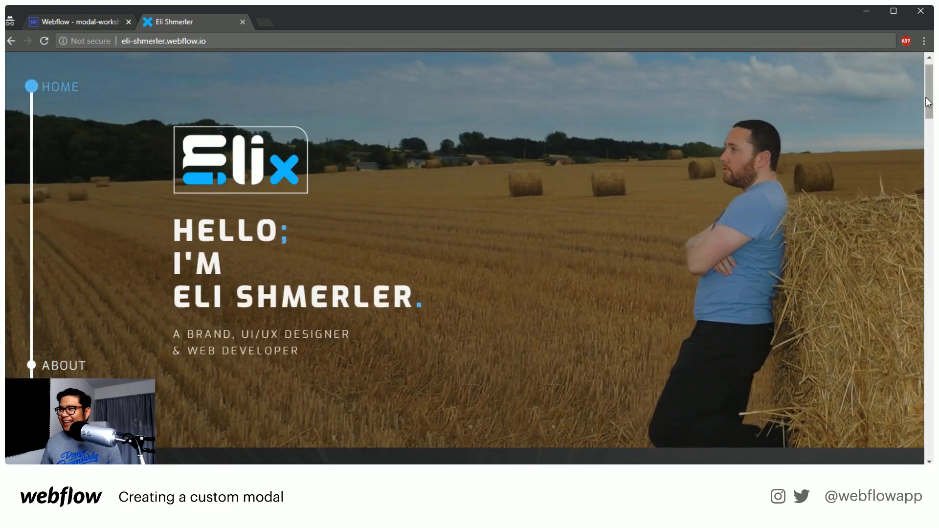
Examine the About me card and the list of offered services beside it
drag(926, 103, 921, 167)
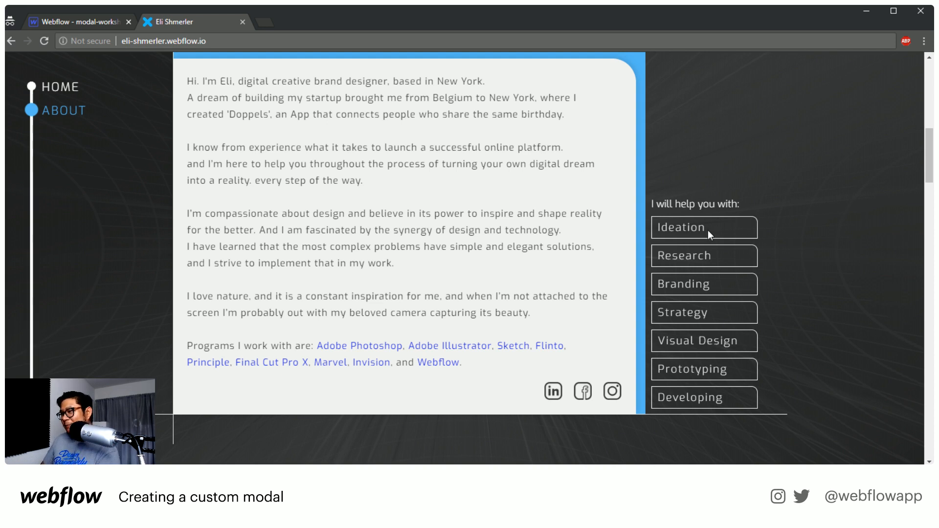
scroll(723, 261, up, 1)
scroll(724, 263, up, 1)
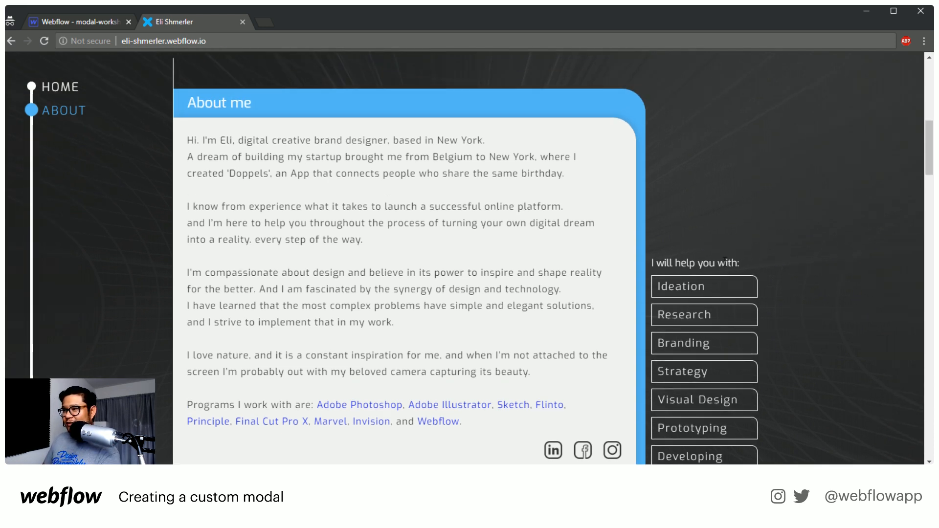
scroll(725, 261, down, 1)
scroll(719, 286, up, 1)
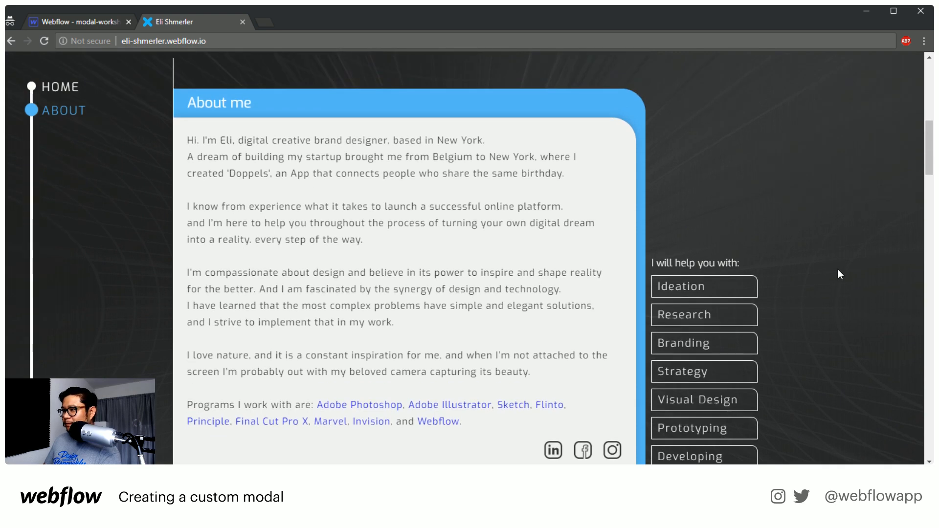
scroll(838, 270, down, 1)
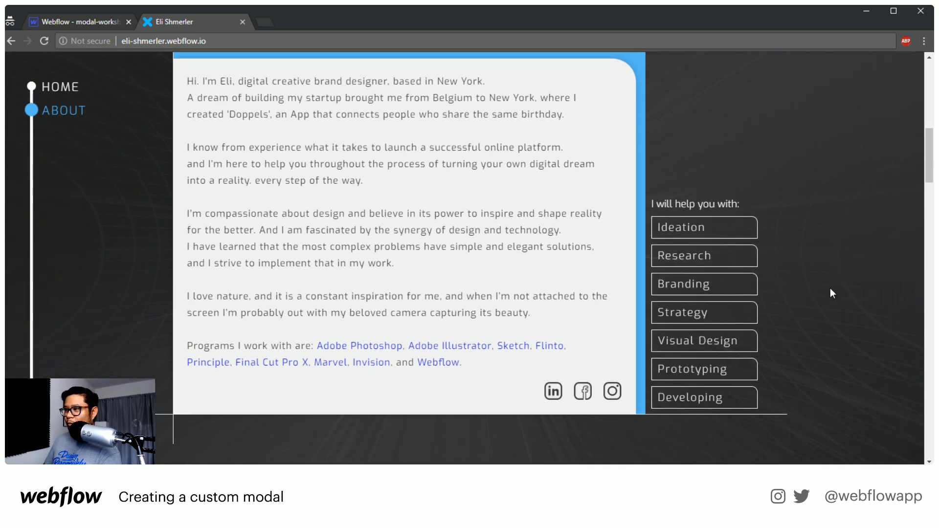
scroll(708, 237, up, 6)
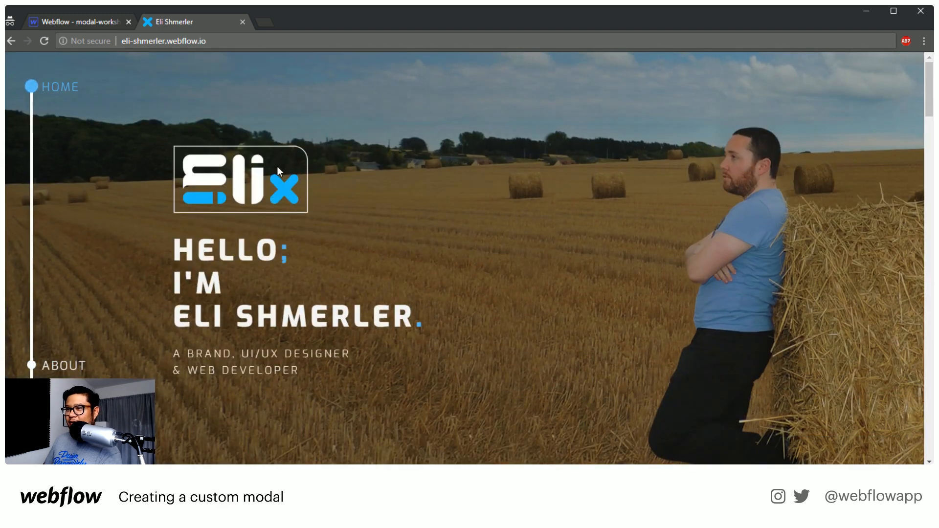
scroll(634, 248, down, 6)
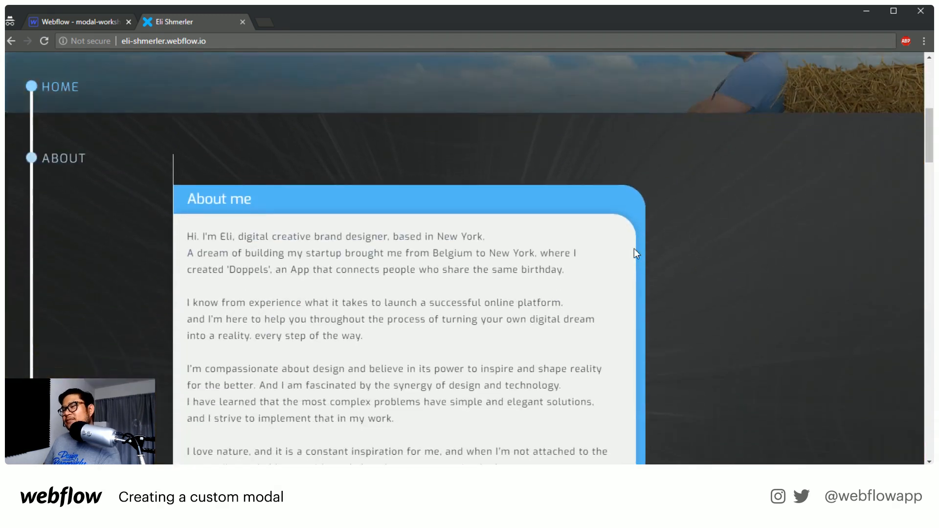
scroll(634, 249, down, 1)
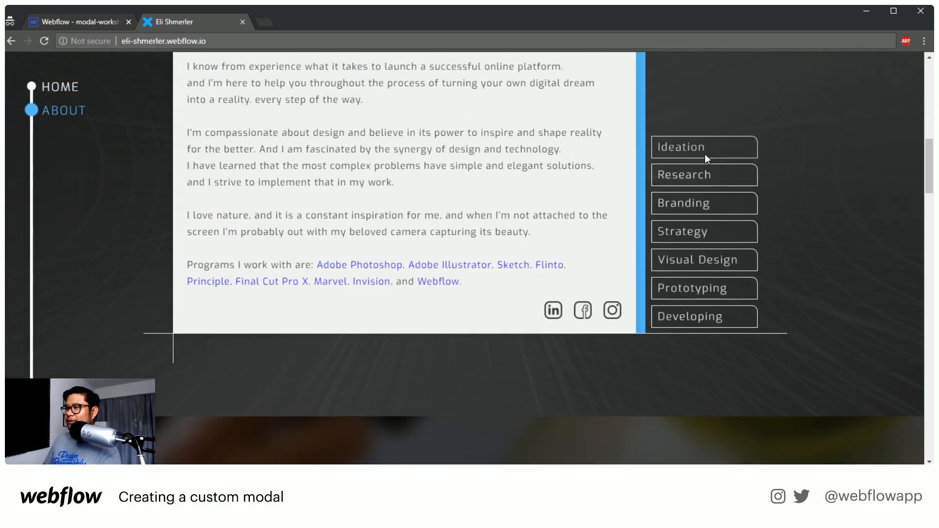
scroll(823, 218, up, 2)
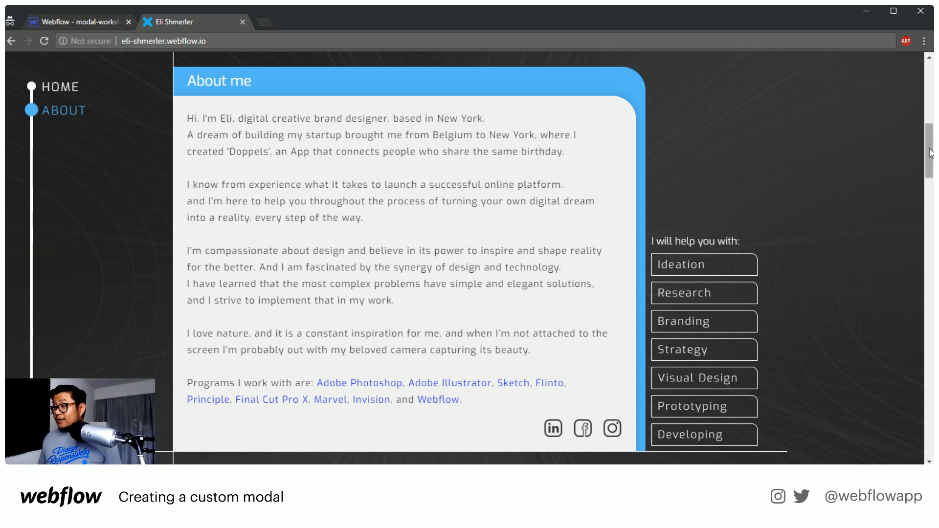
Review the Portfolio section's project cards and compare them with the About section's service list
drag(930, 153, 928, 223)
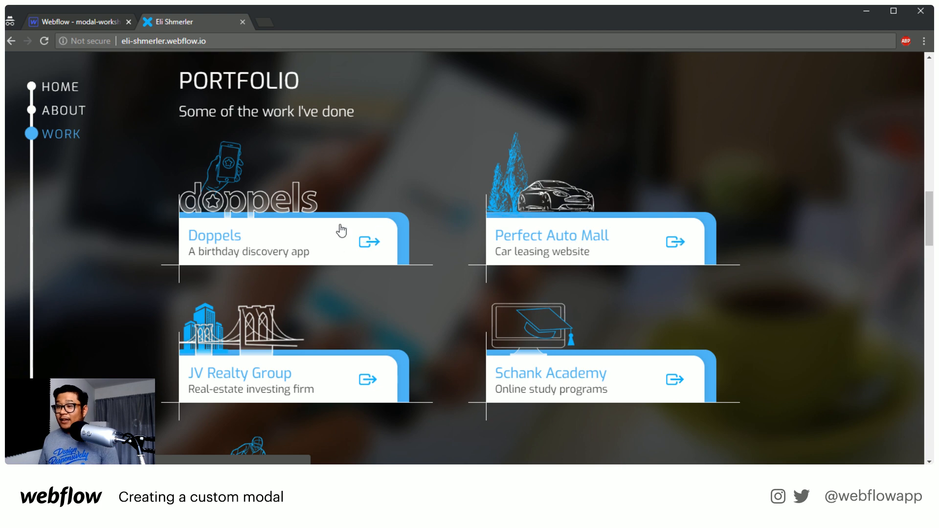
scroll(353, 203, up, 5)
scroll(353, 198, up, 4)
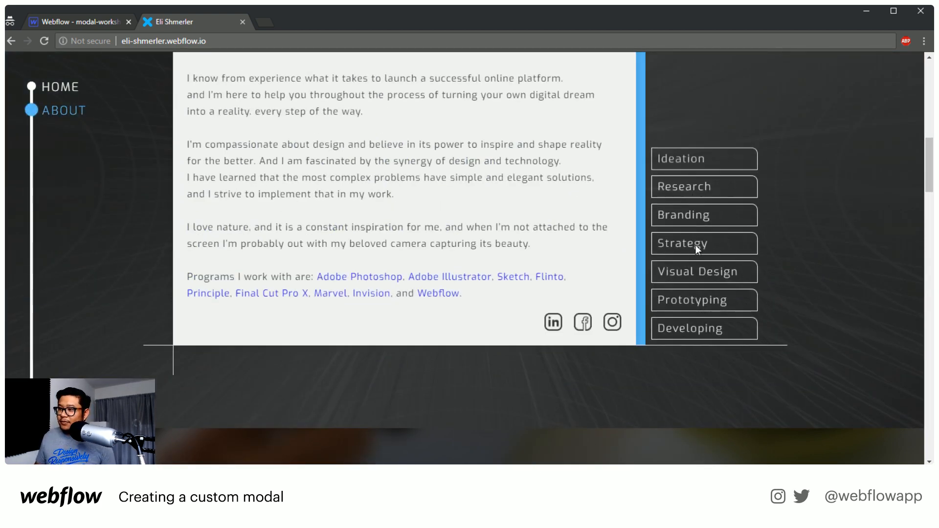
scroll(691, 328, down, 6)
scroll(635, 357, down, 1)
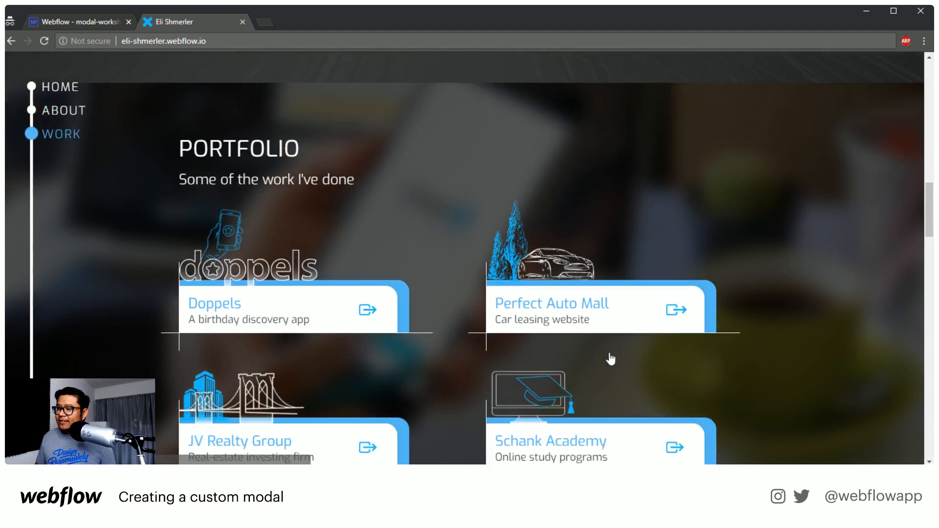